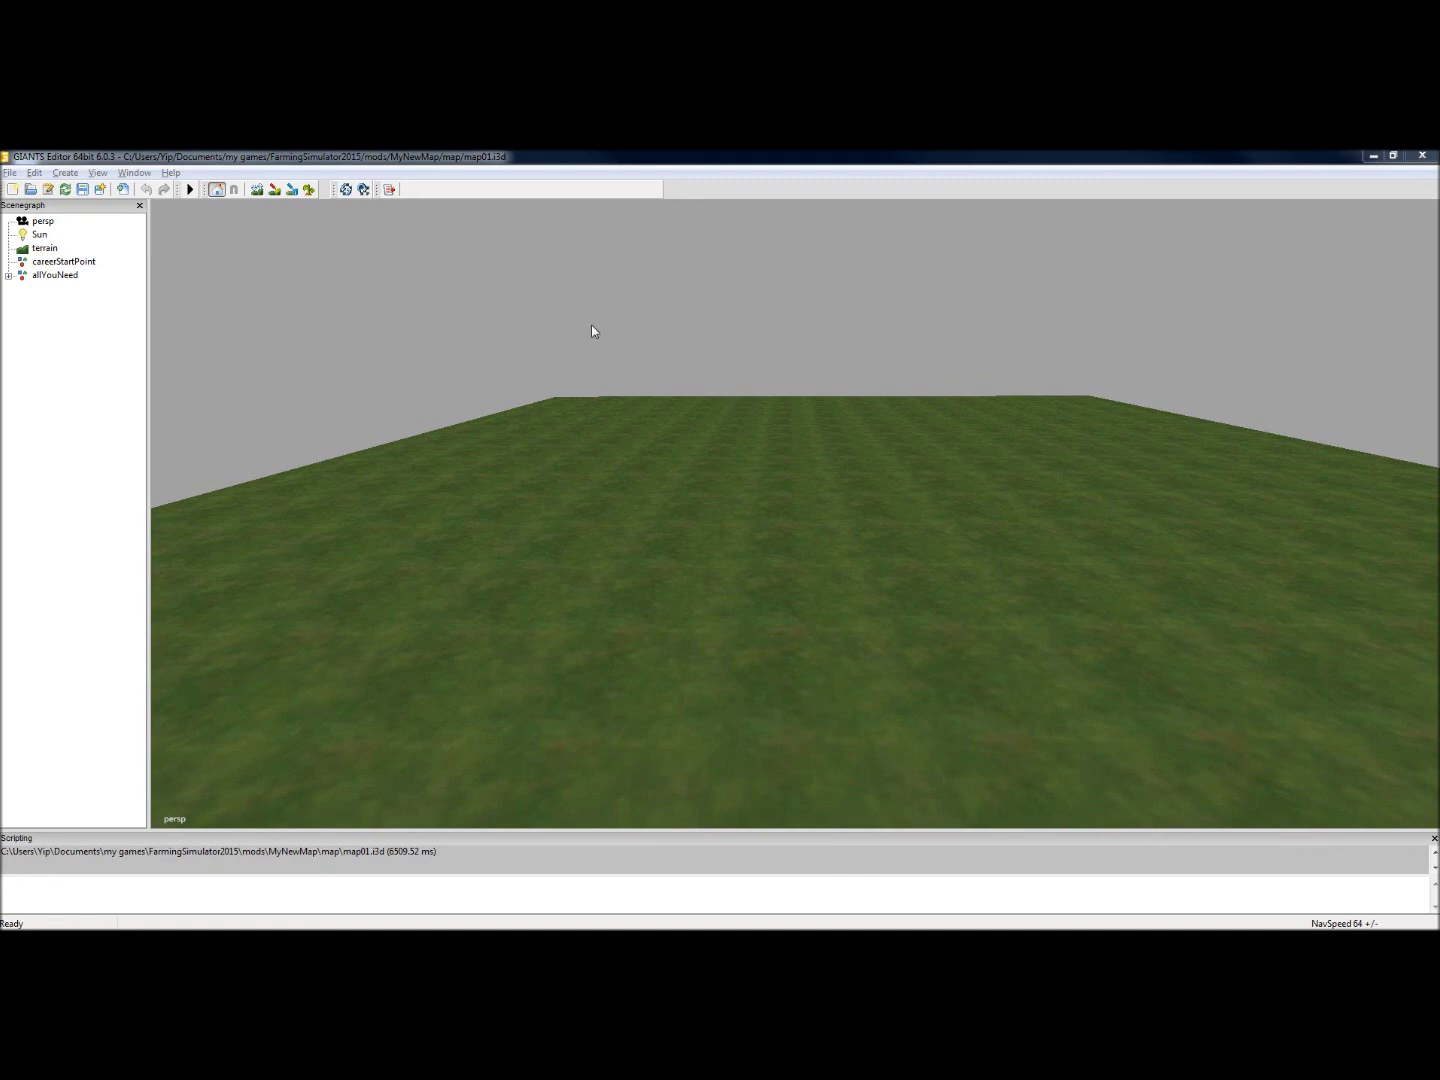
Shrink the Scripting area slightly so the 3D viewport becomes taller
mouse_move(656, 329)
right_down()
mouse_move(884, 338)
mouse_move(630, 350)
mouse_move(656, 343)
right_up()
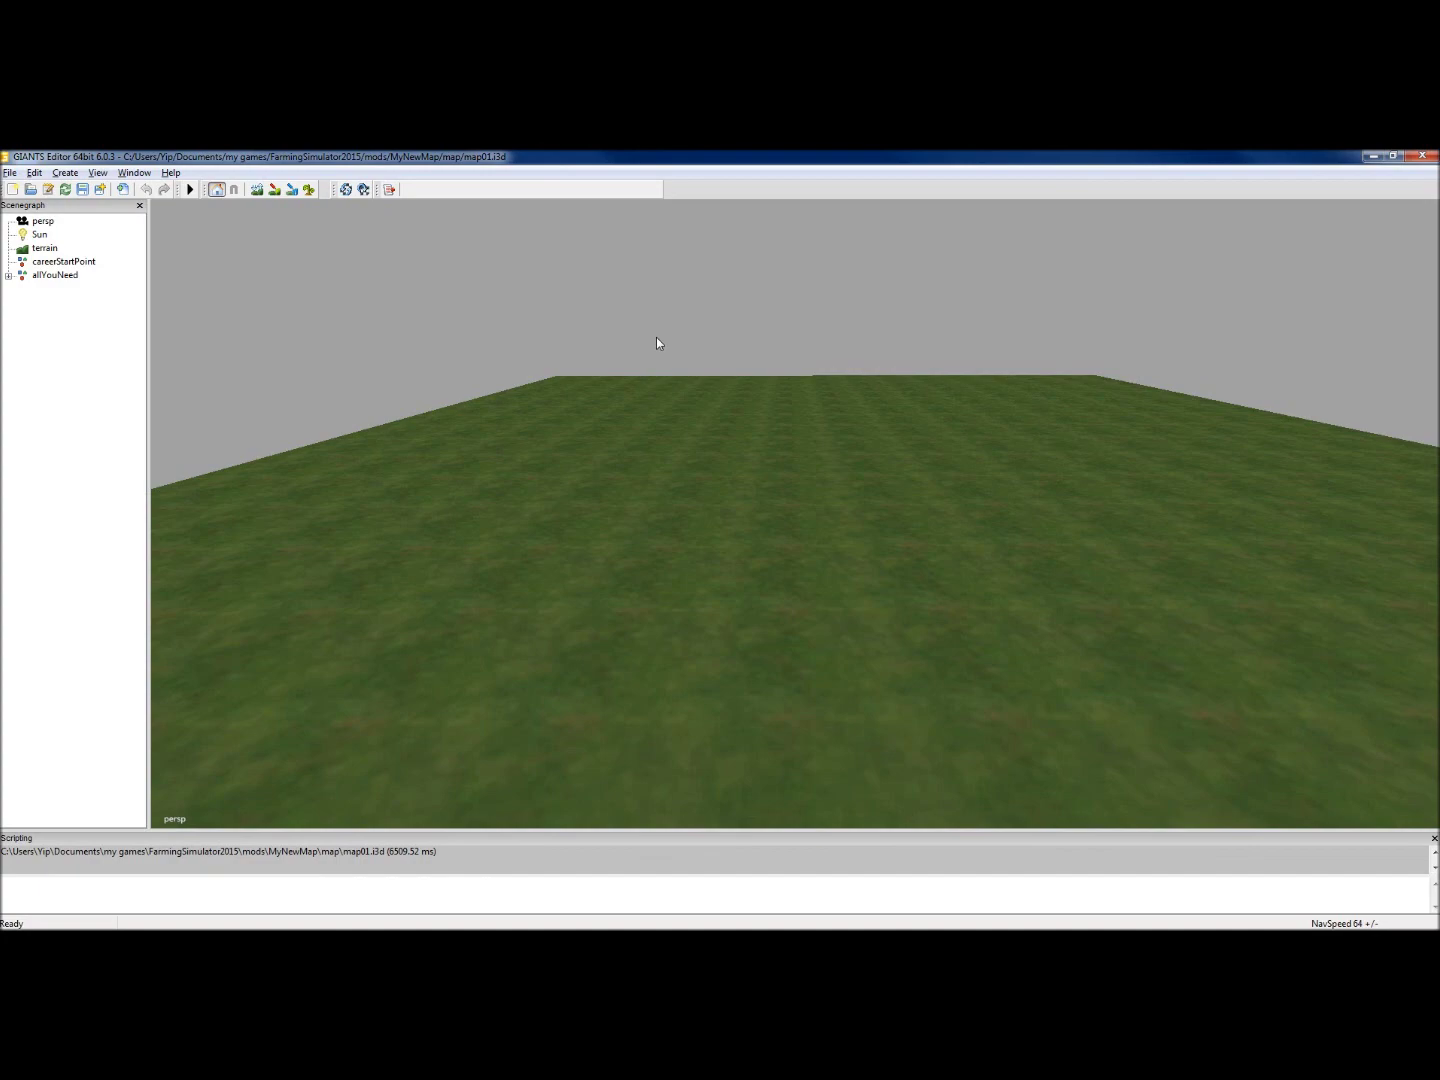
mouse_move(697, 360)
right_down()
mouse_move(521, 364)
mouse_move(702, 370)
right_up()
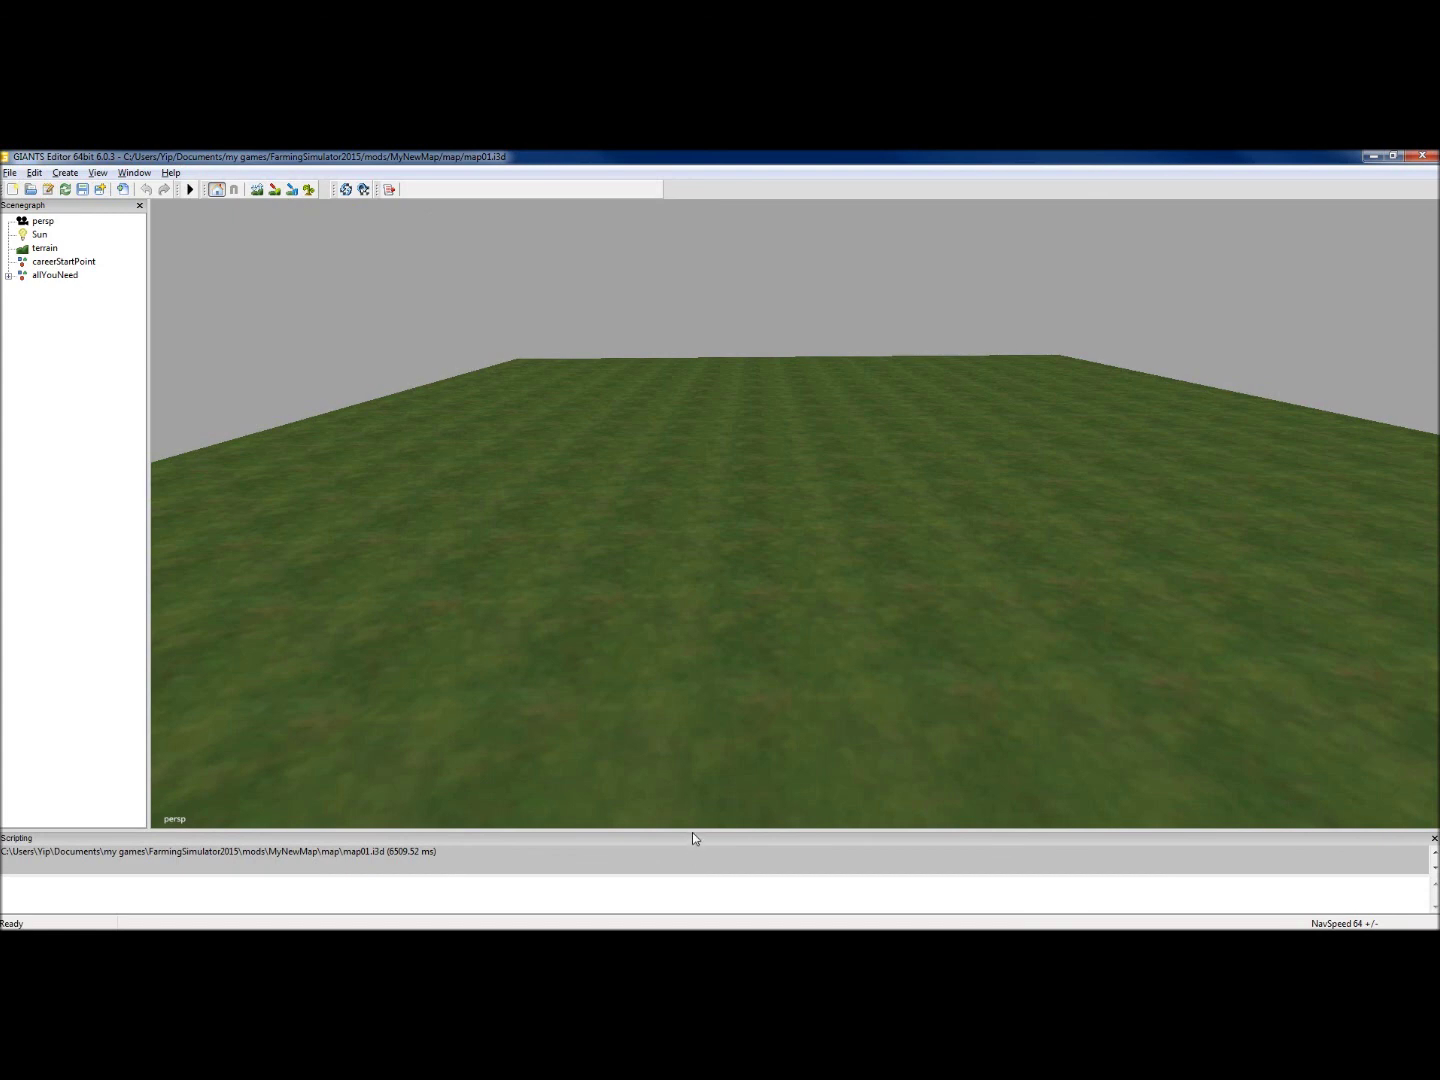
drag(692, 831, 692, 842)
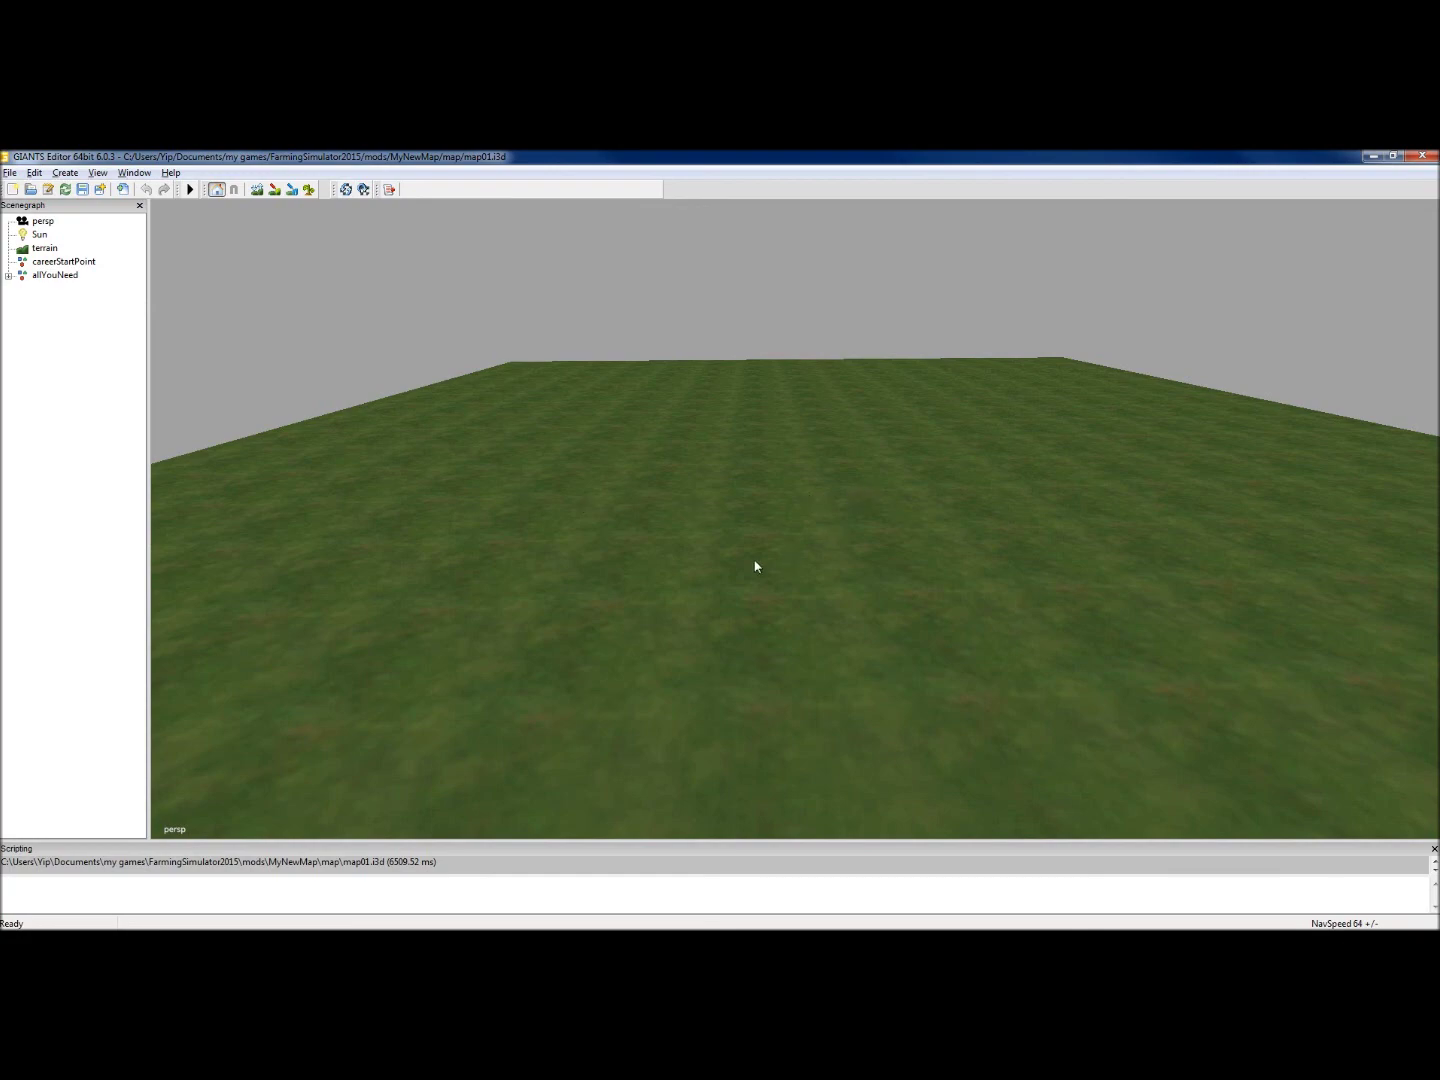
Examine the buildings and objects placed along the edge of the terrain, from the overall layout to the village rooftops
mouse_move(738, 548)
alt+middle_down()
mouse_move(941, 467)
mouse_move(1370, 372)
alt+middle_up()
mouse_move(490, 581)
alt+middle_down()
mouse_move(1147, 416)
mouse_move(453, 540)
mouse_move(977, 501)
mouse_move(1121, 475)
alt+middle_up()
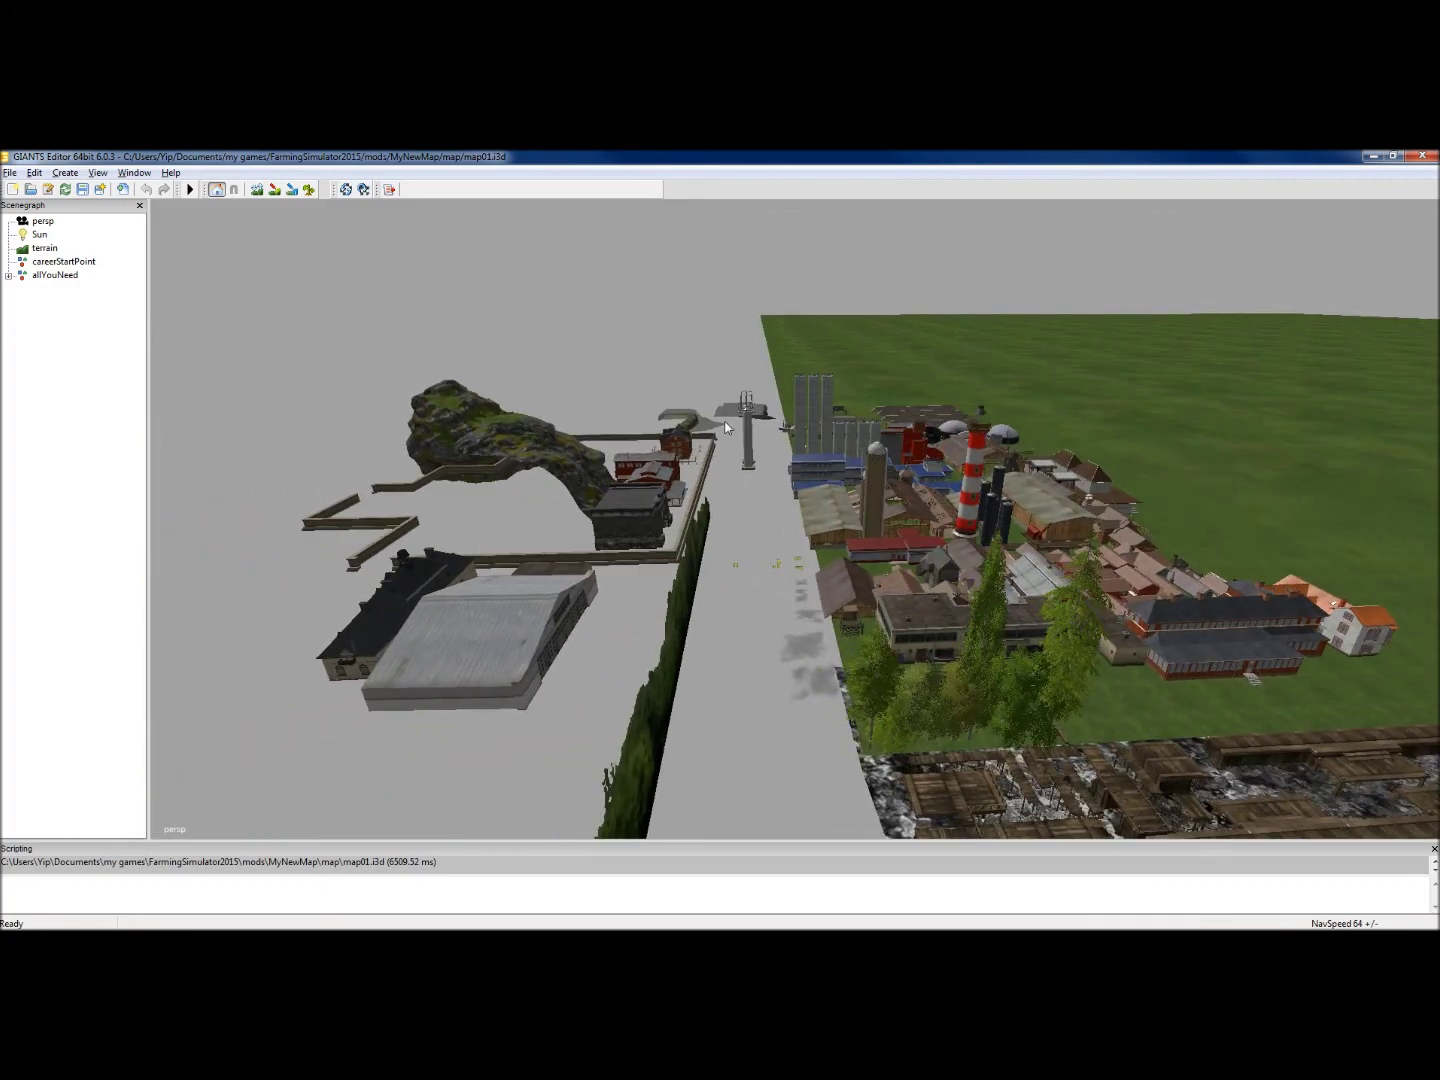
mouse_move(715, 416)
alt+mouse_down()
mouse_move(771, 405)
mouse_move(730, 441)
alt+mouse_up()
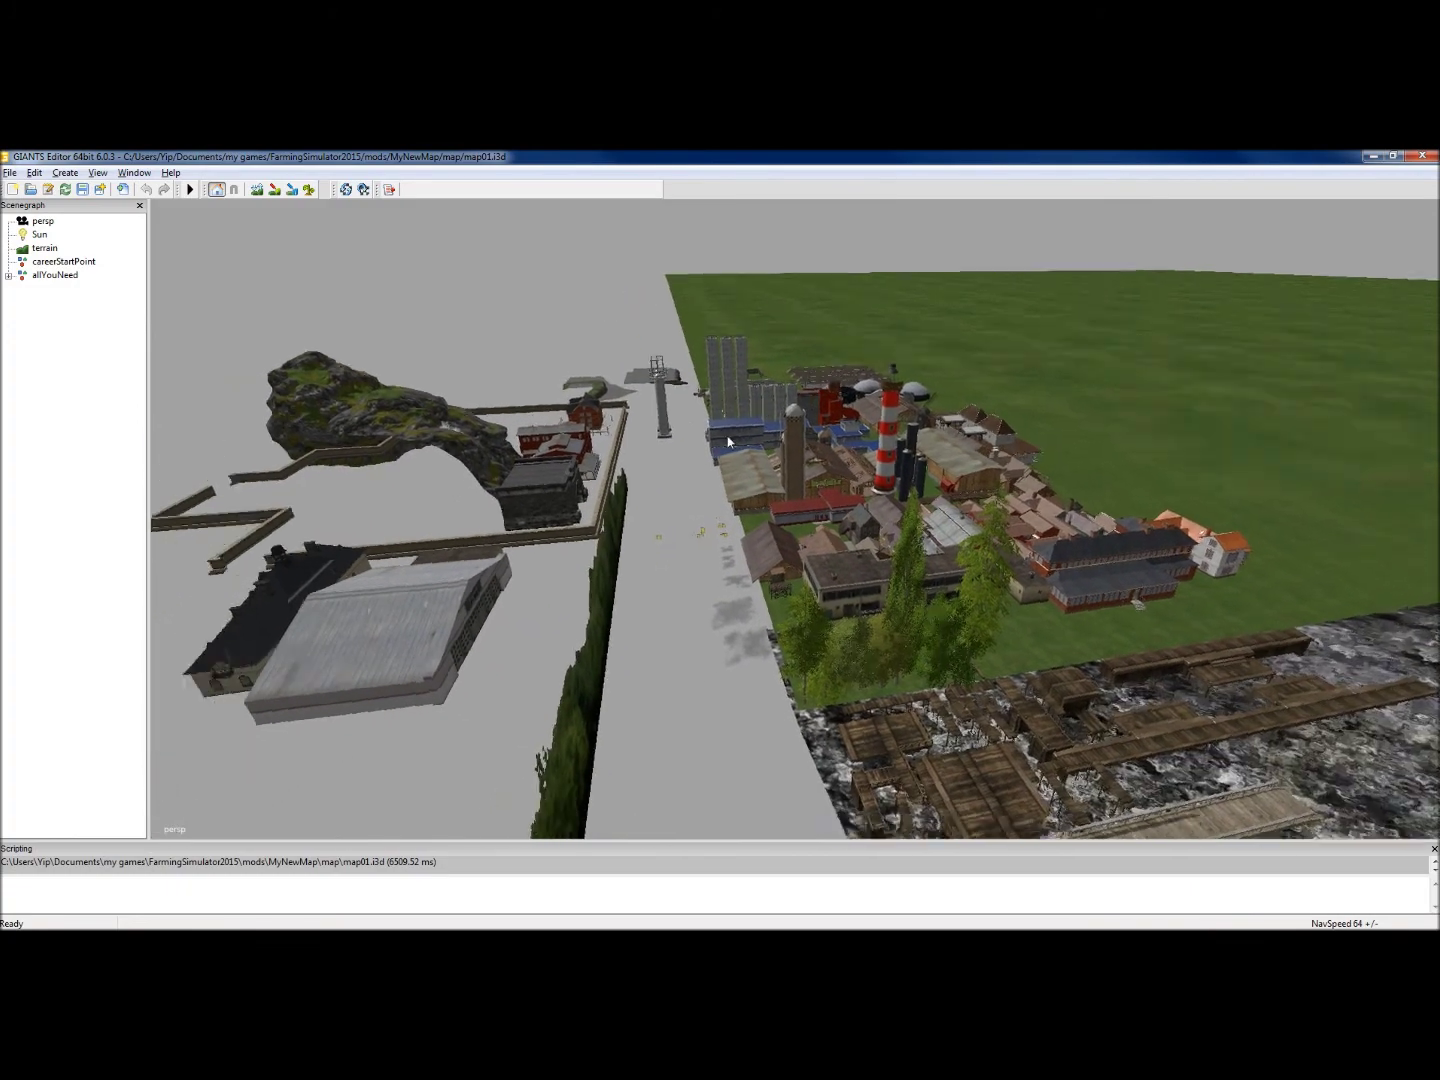
middle_drag(729, 442, 778, 435)
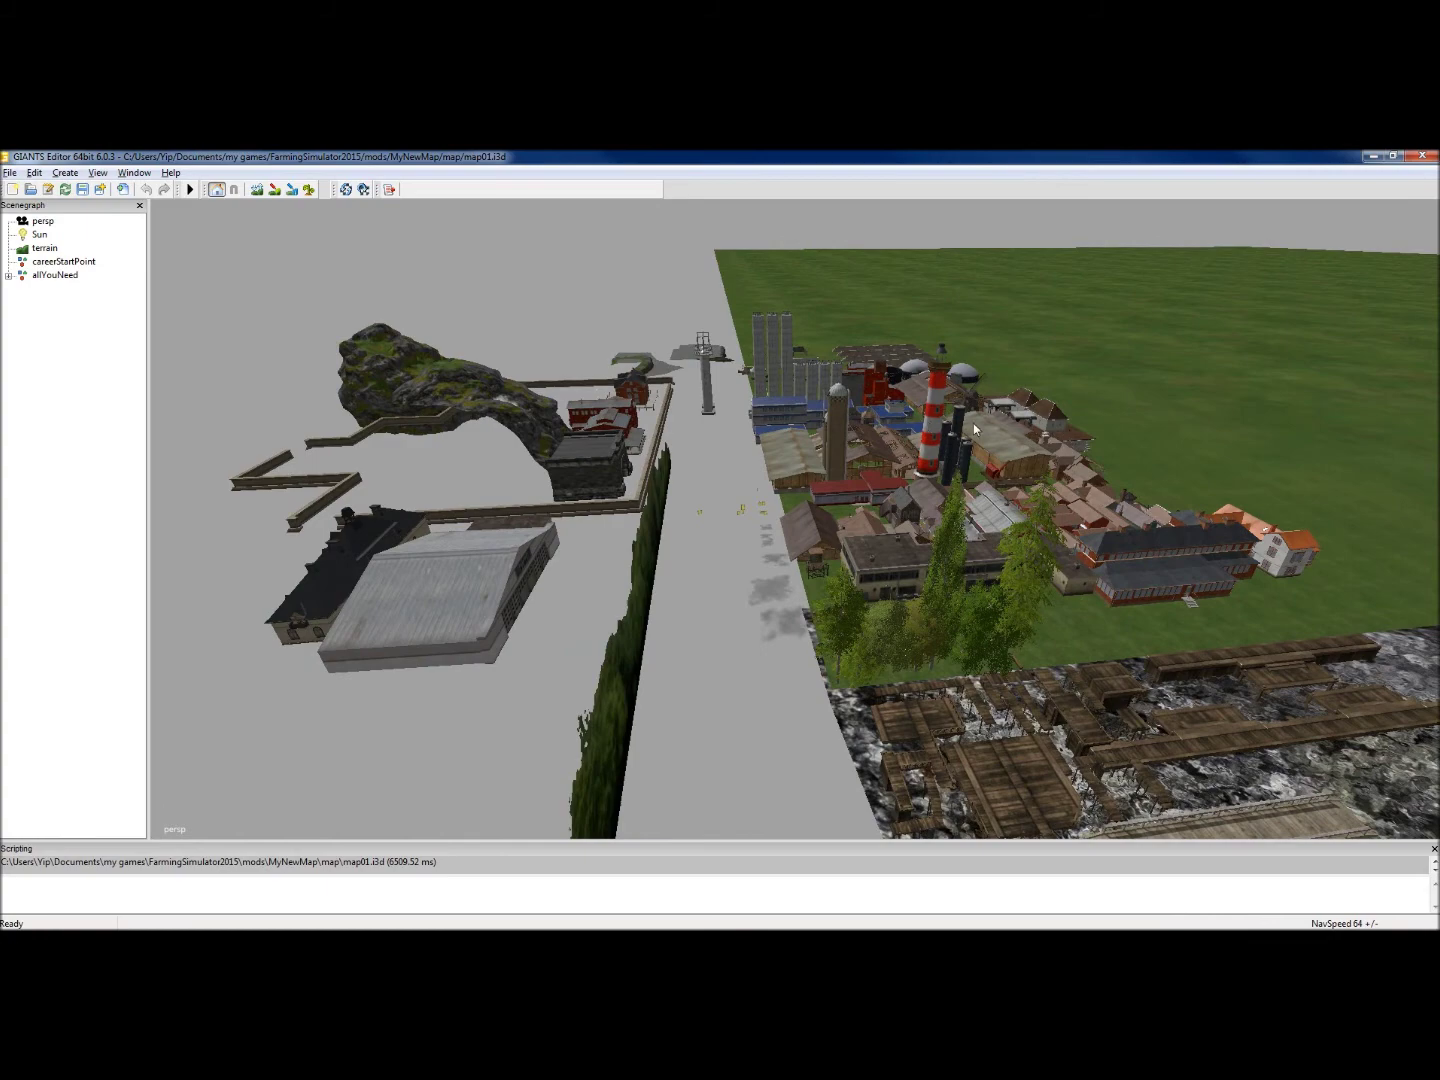
alt+middle_drag(1165, 399, 1085, 401)
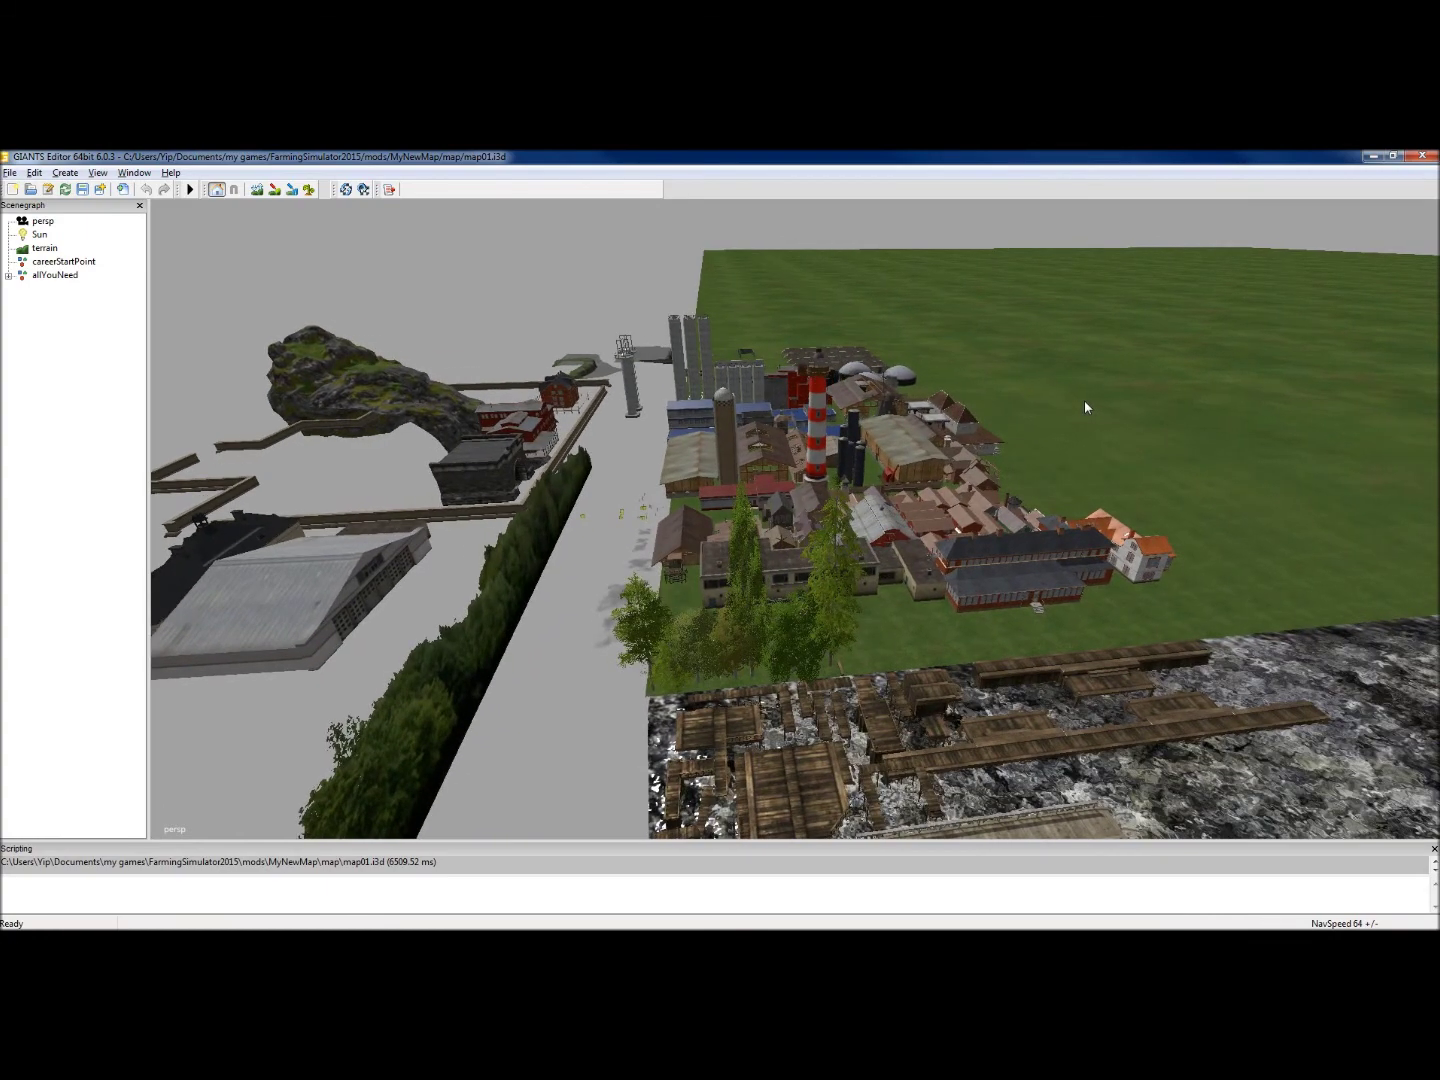
alt+drag(1085, 401, 1000, 396)
alt+middle_drag(1036, 401, 788, 440)
alt+drag(788, 440, 753, 466)
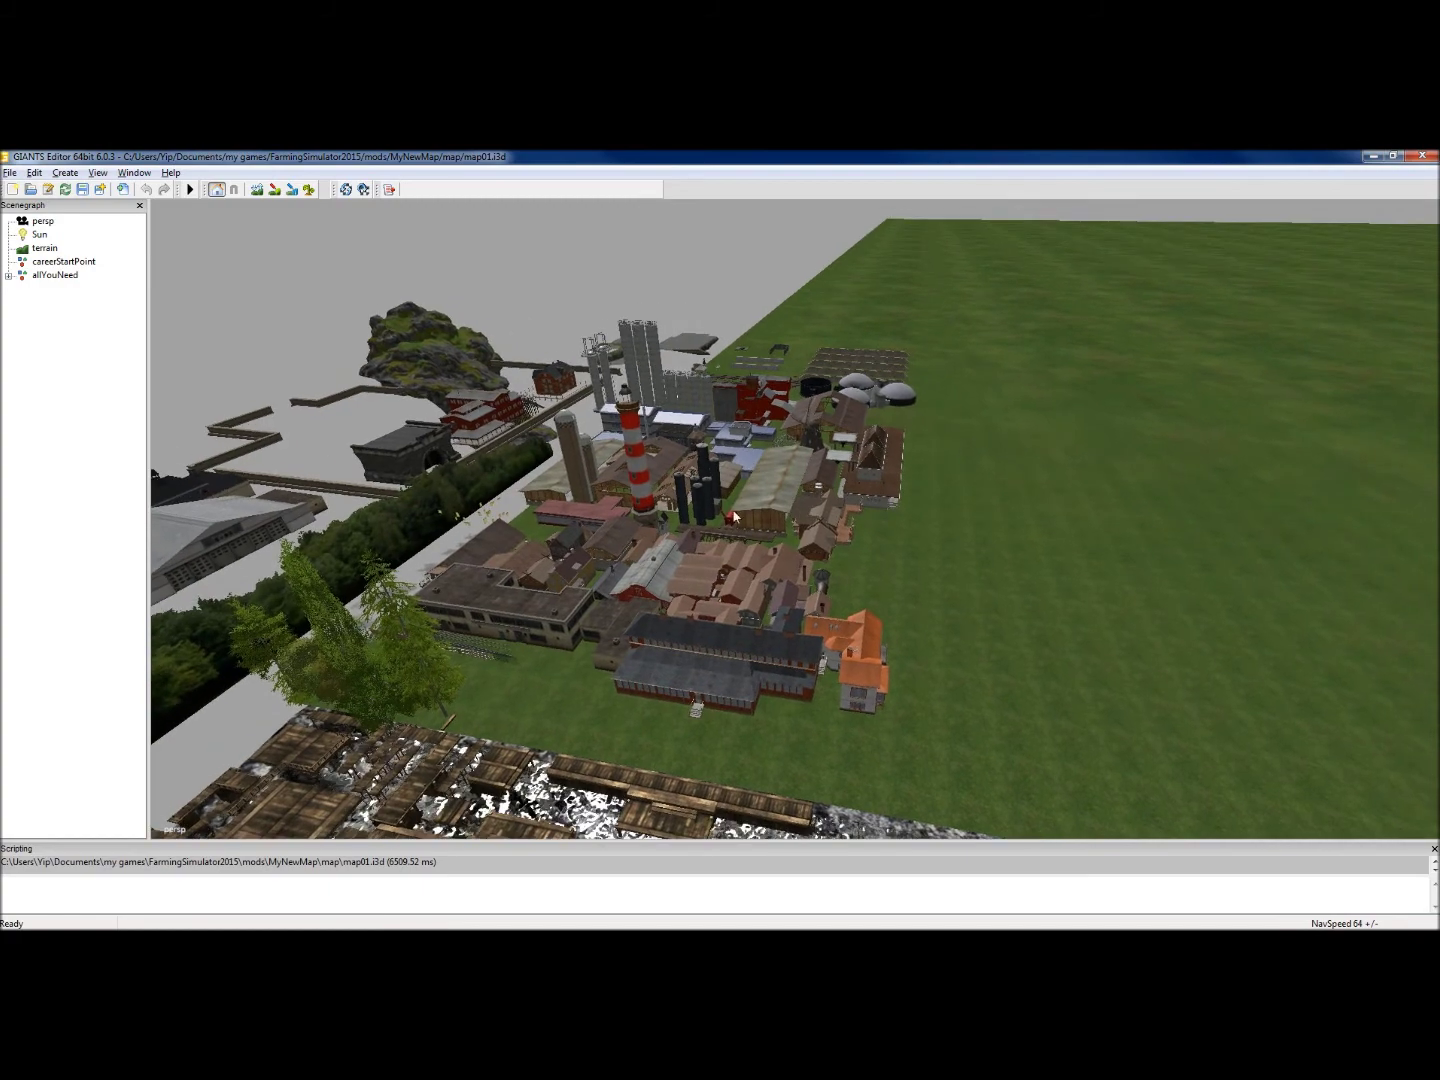
middle_drag(754, 473, 756, 326)
alt+right_drag(756, 326, 758, 321)
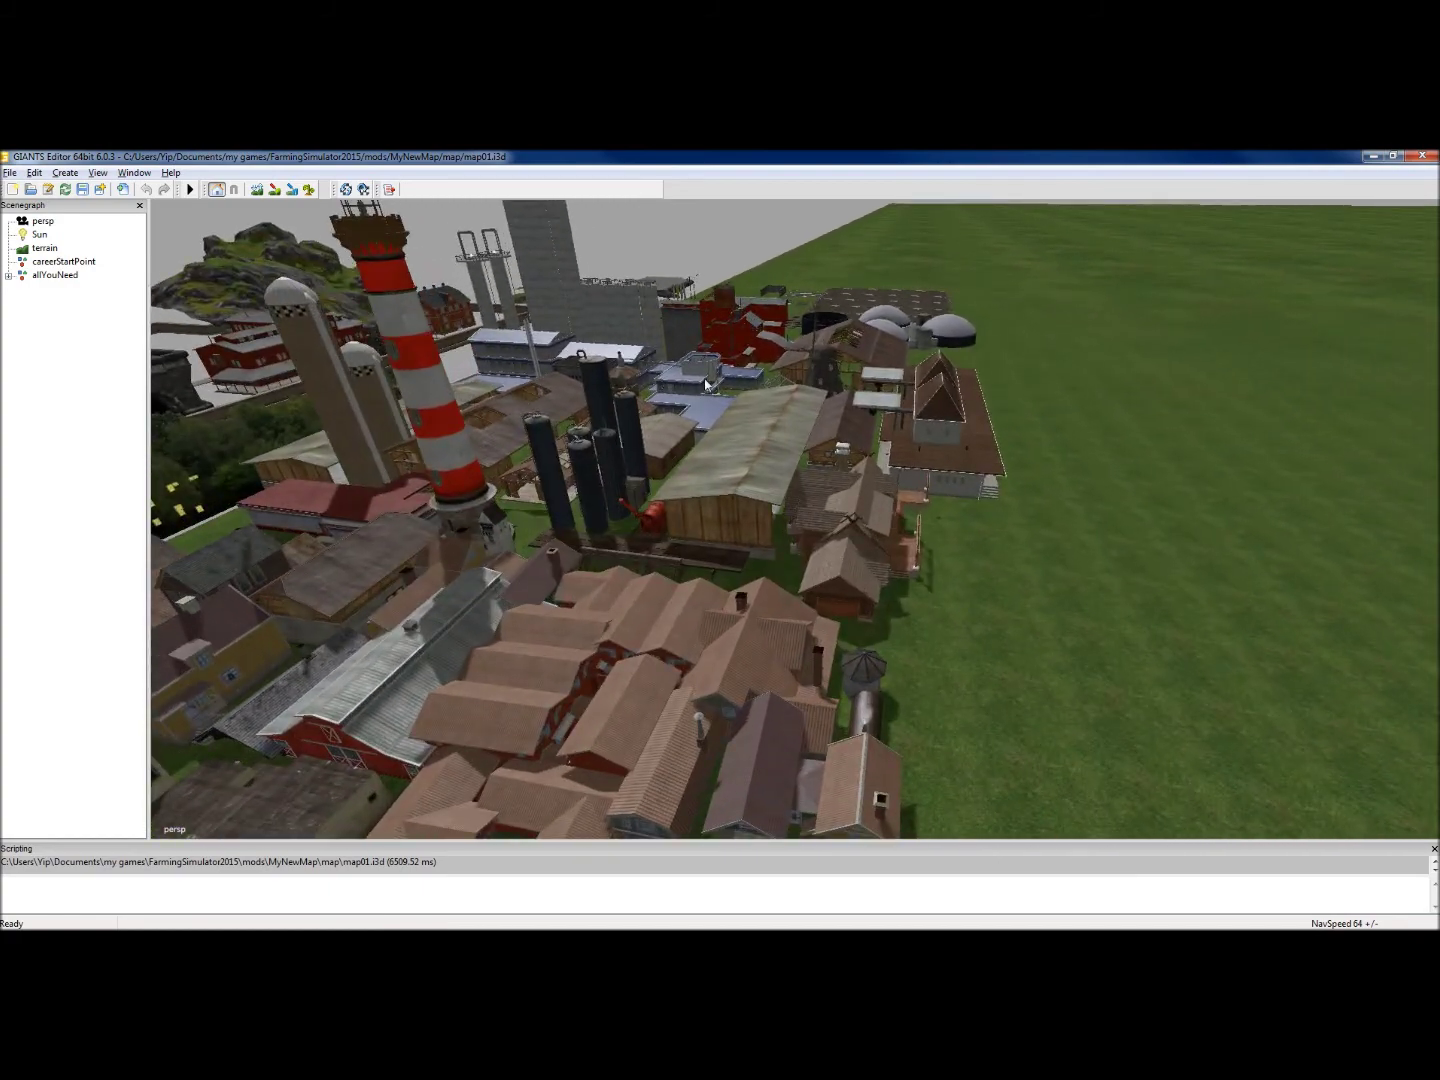
Examine the open grass beside the village, the lighthouse area and the large slate-roofed red building up close
alt+drag(618, 410, 992, 366)
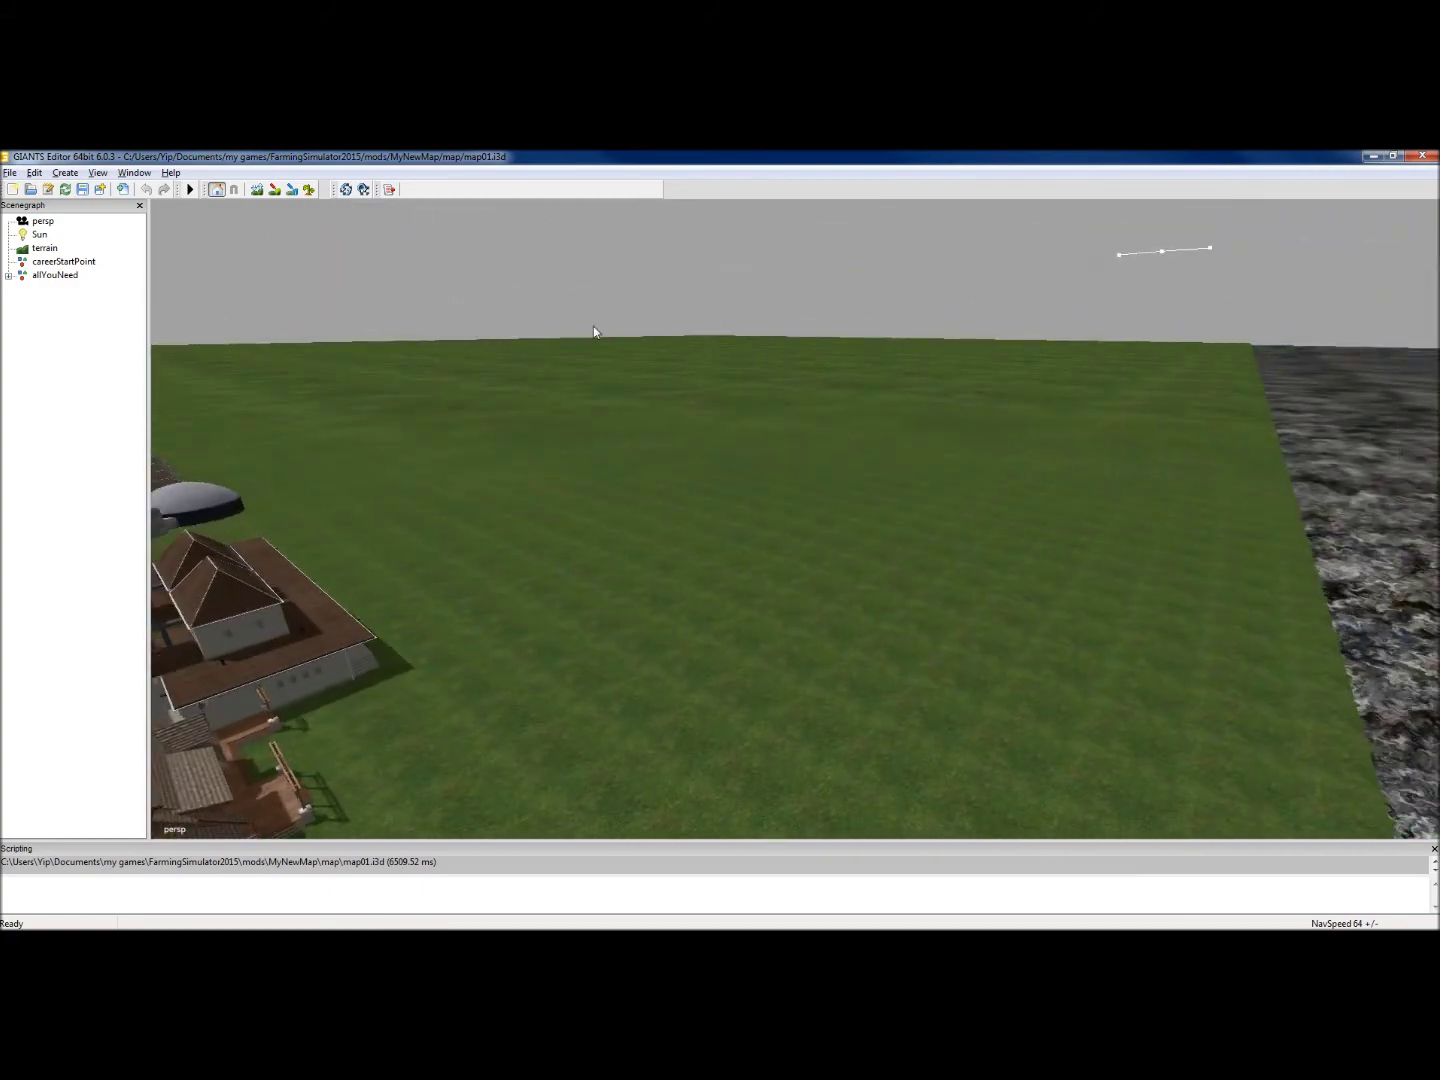
alt+drag(870, 381, 587, 439)
alt+middle_drag(651, 437, 773, 456)
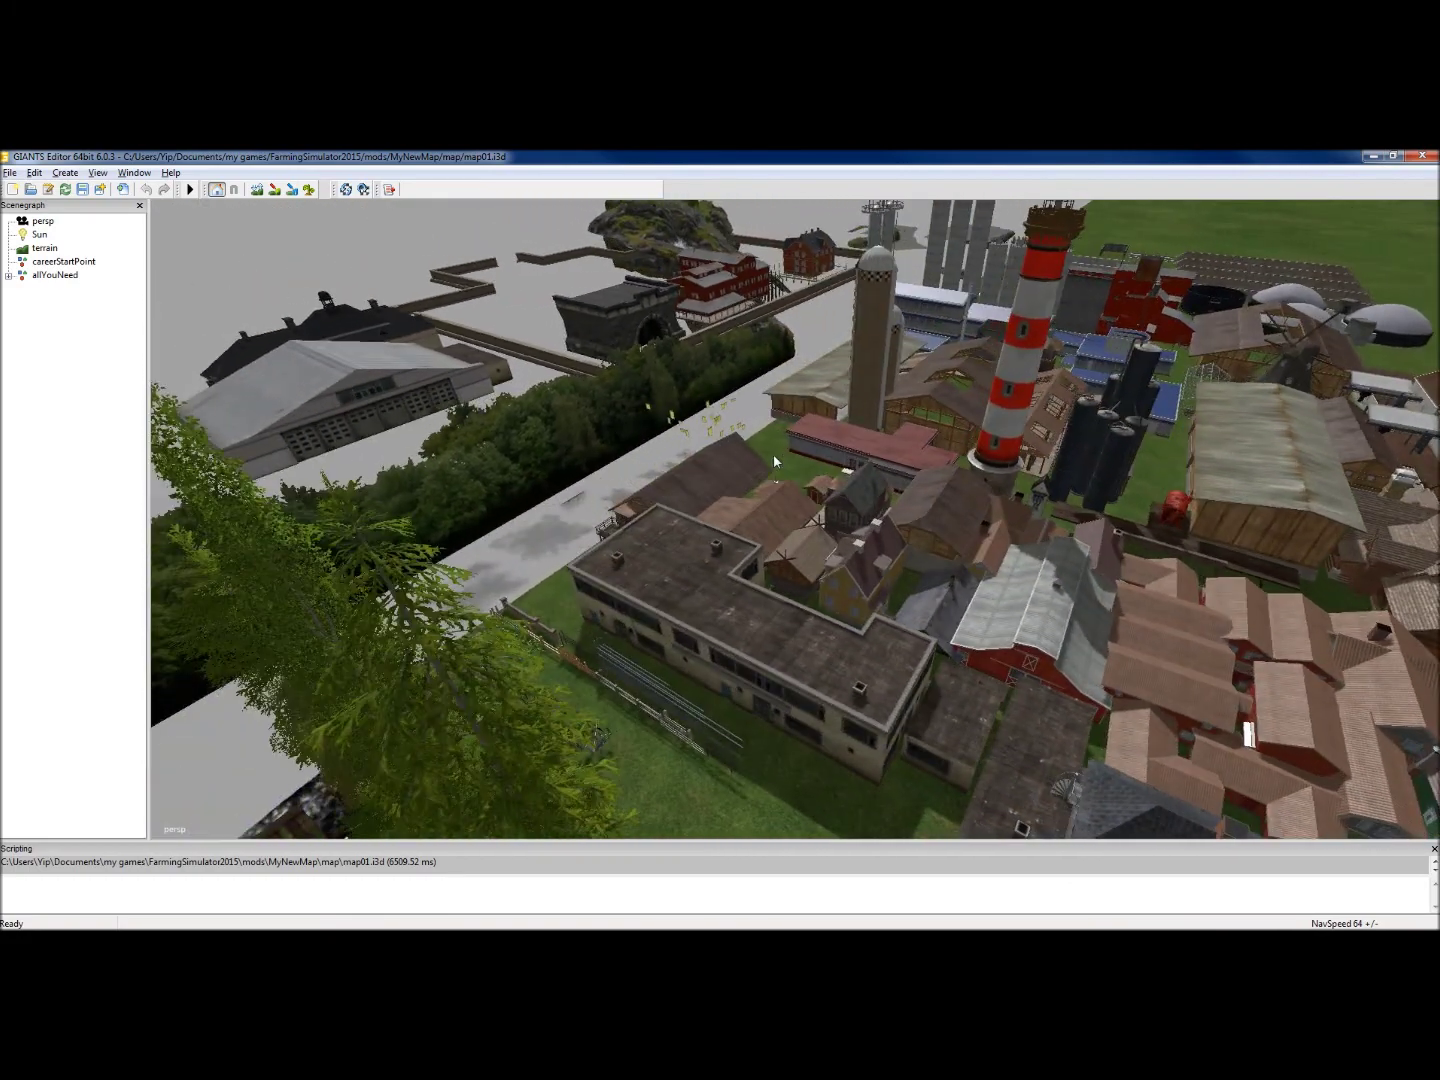
right_drag(773, 461, 741, 472)
right_drag(599, 491, 615, 497)
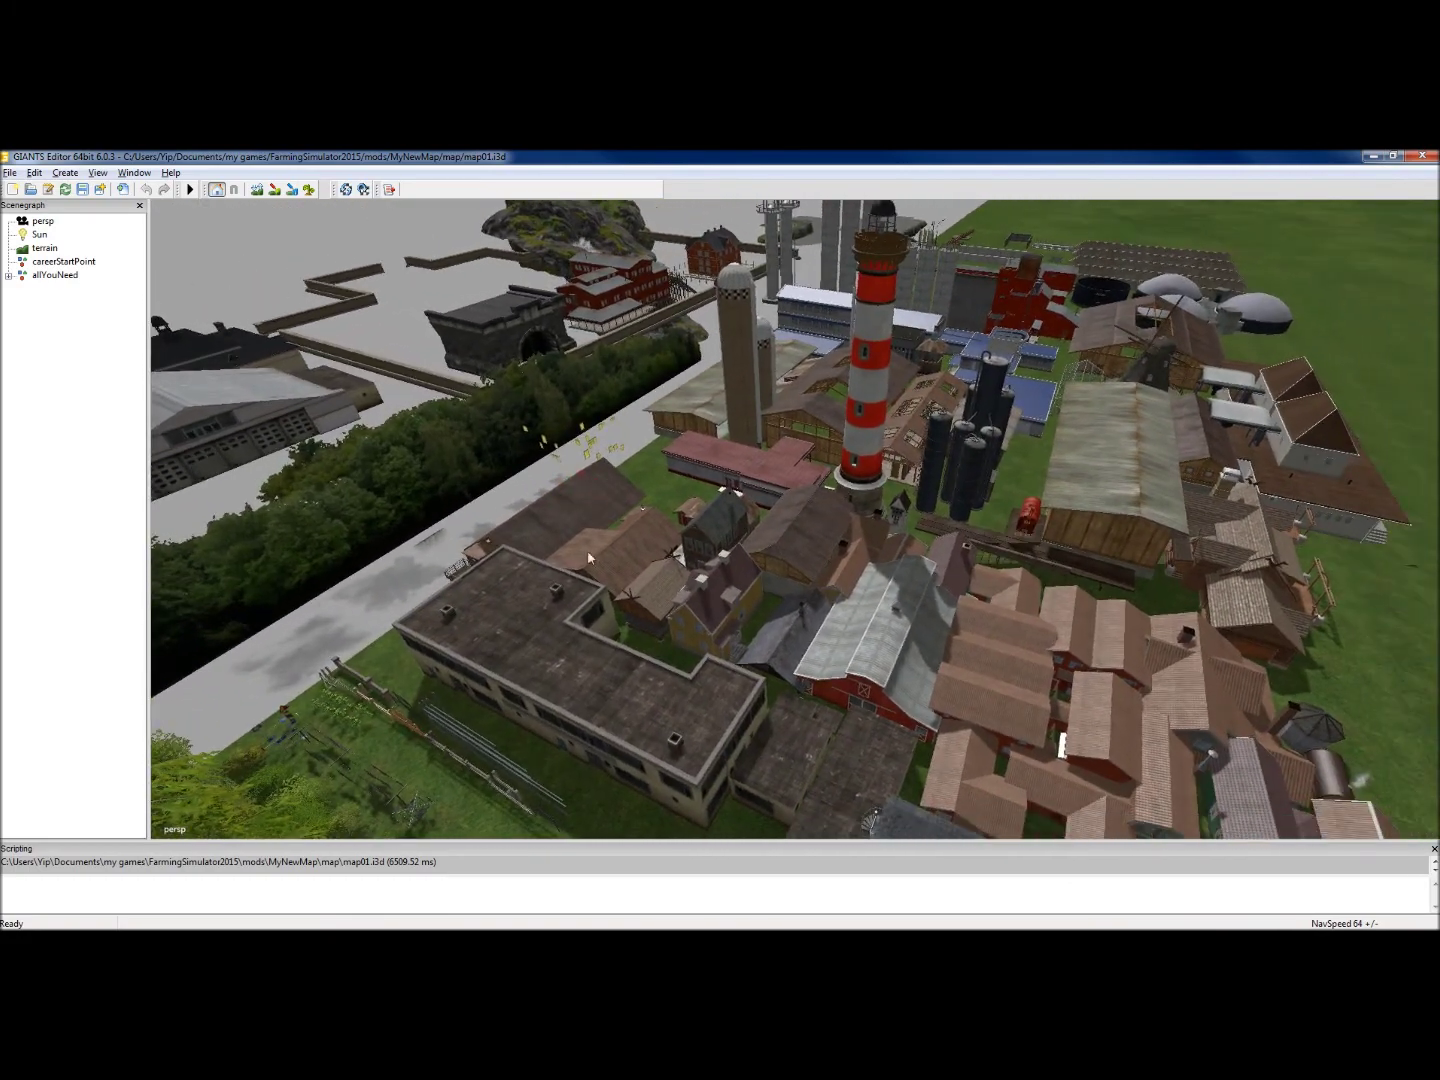
right_drag(748, 576, 814, 534)
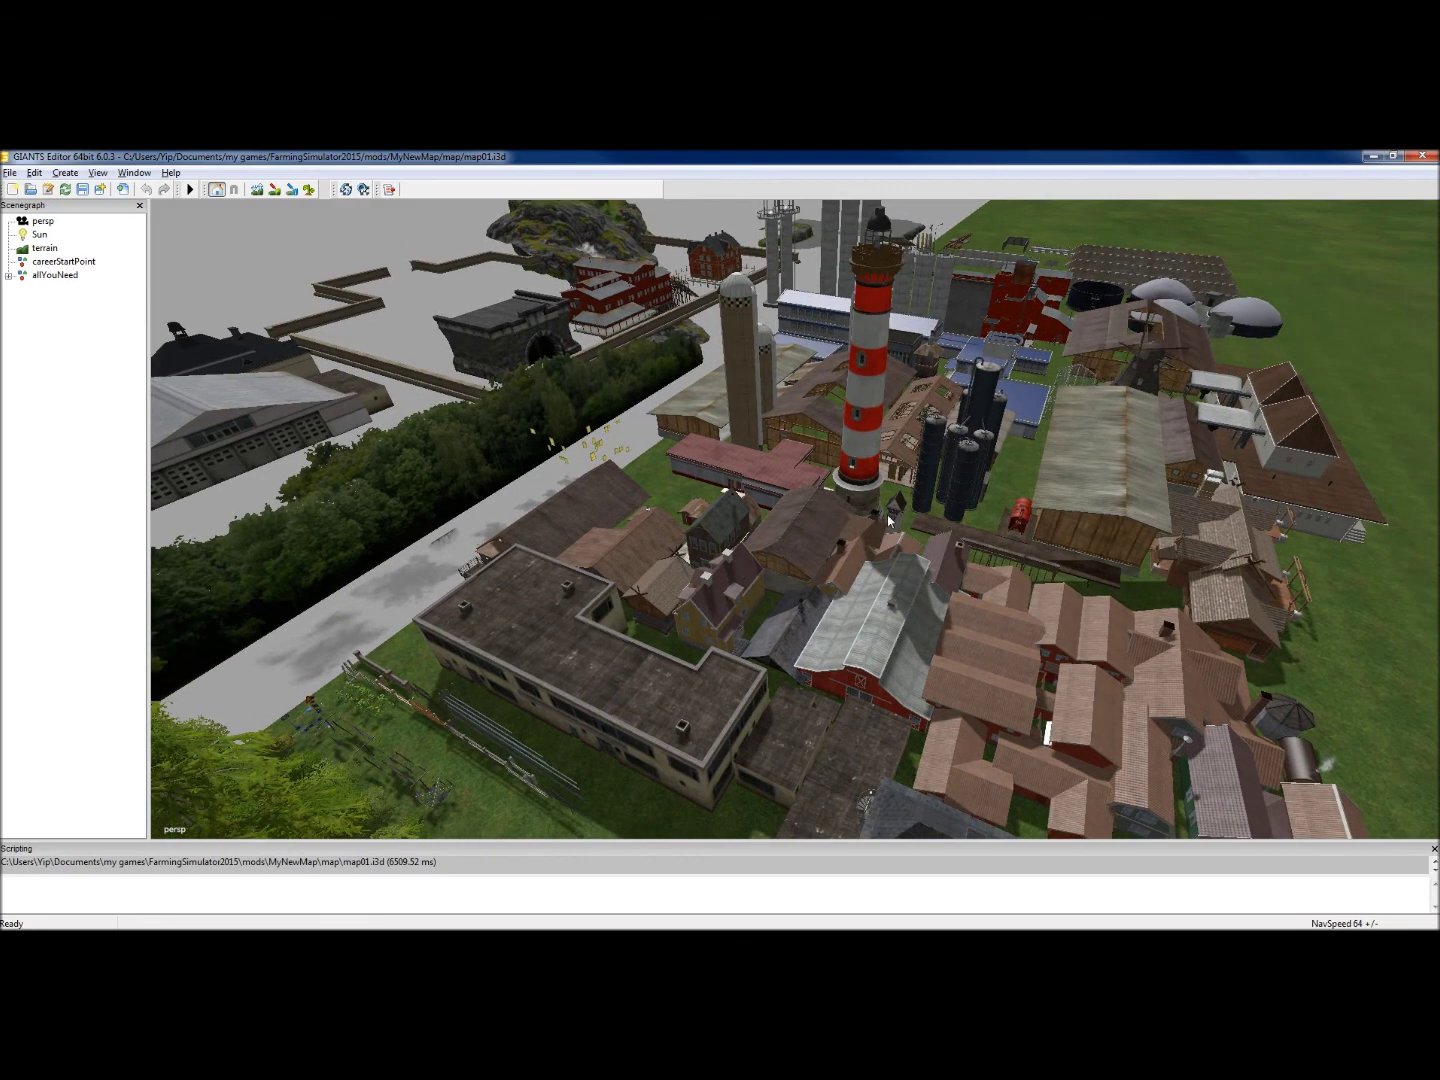
alt+middle_drag(888, 516, 833, 402)
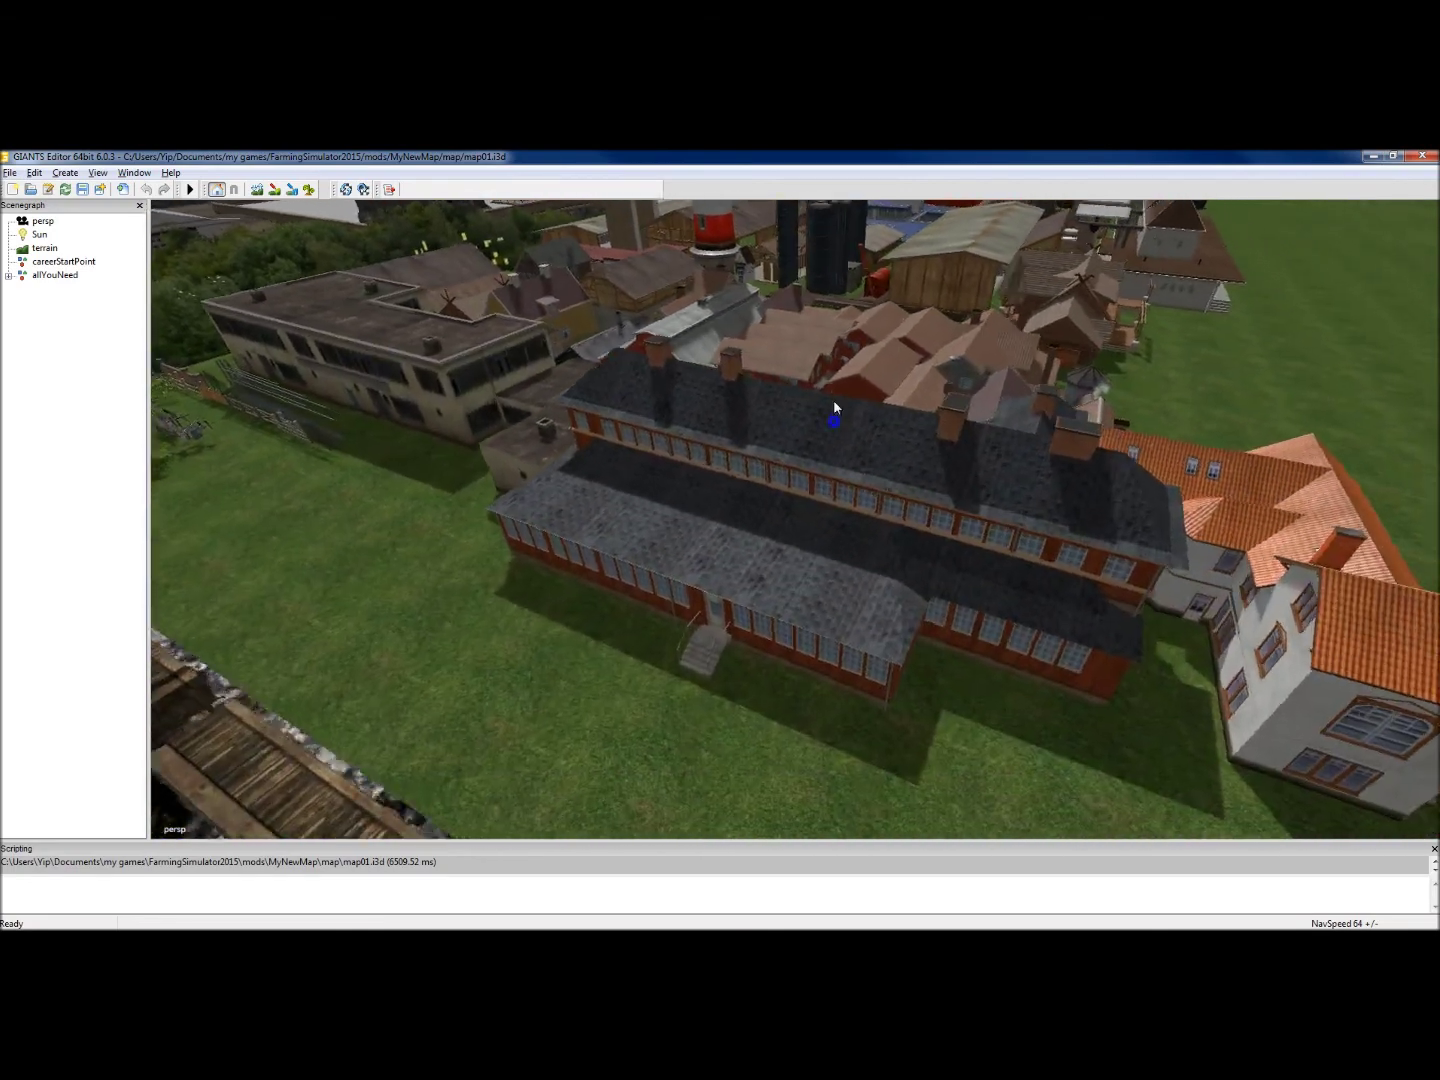
Select the large slate-roofed red building and its shippingOffice group in the scenegraph
right_drag(834, 407, 836, 364)
click(770, 402)
right_drag(768, 405, 699, 474)
click(73, 614)
Find the gold coin on the grass near the water trough and select its goldCoin object in the scenegraph
alt+middle_drag(901, 334, 688, 572)
alt+right_drag(687, 571, 703, 373)
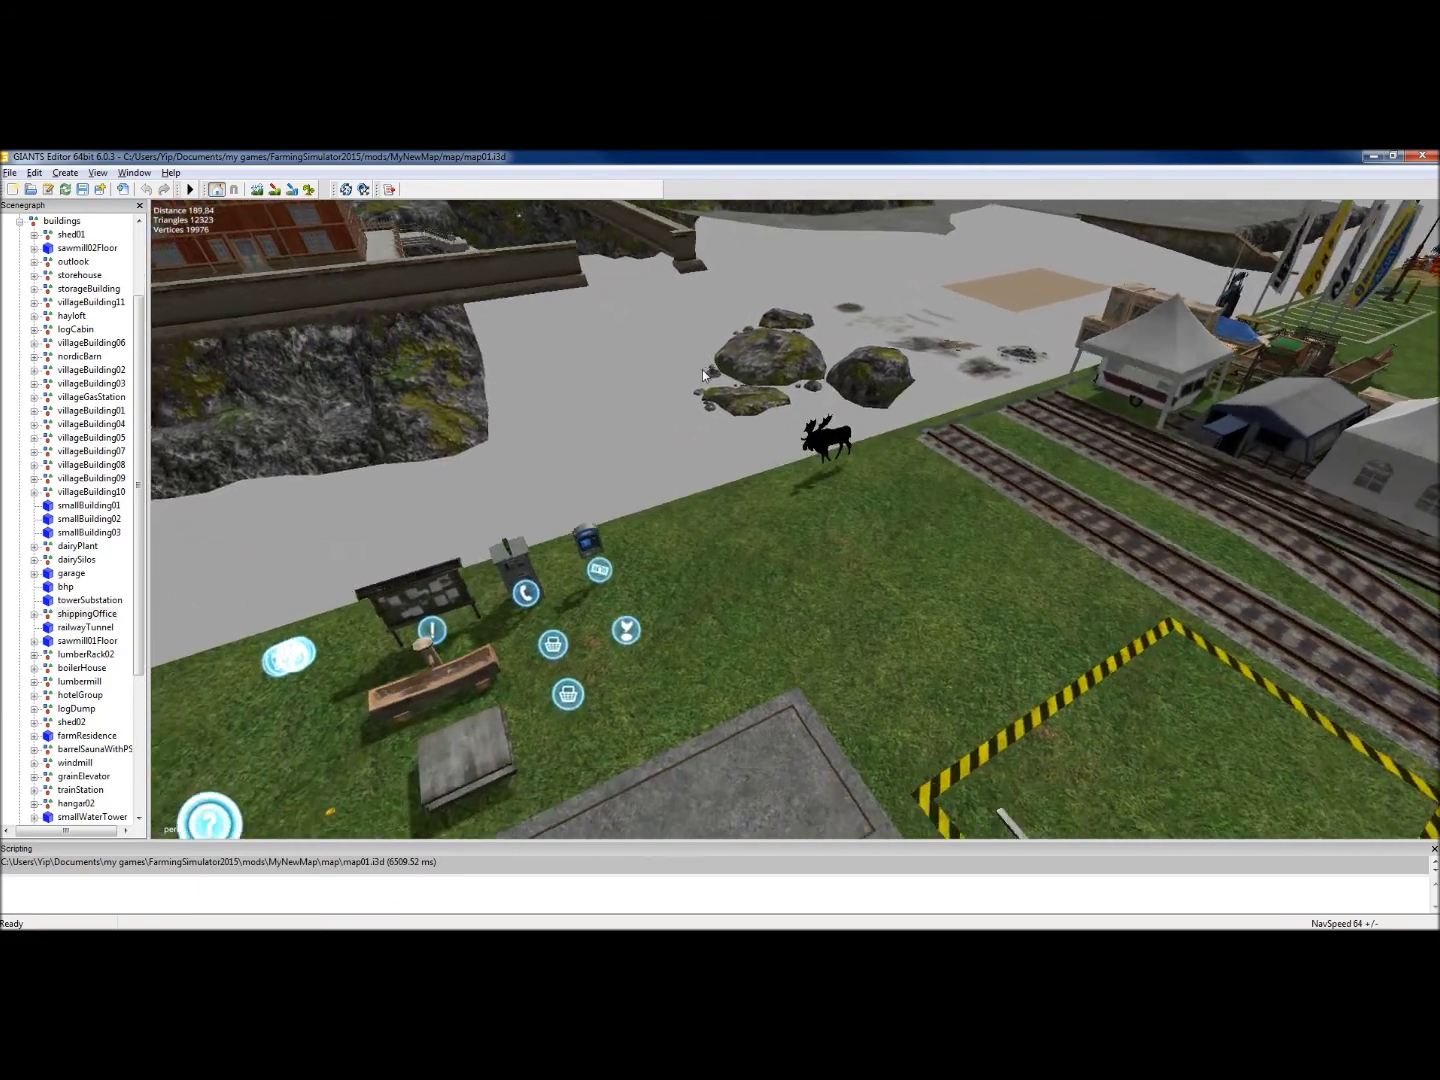
alt+middle_drag(703, 374, 707, 365)
alt+drag(706, 366, 582, 430)
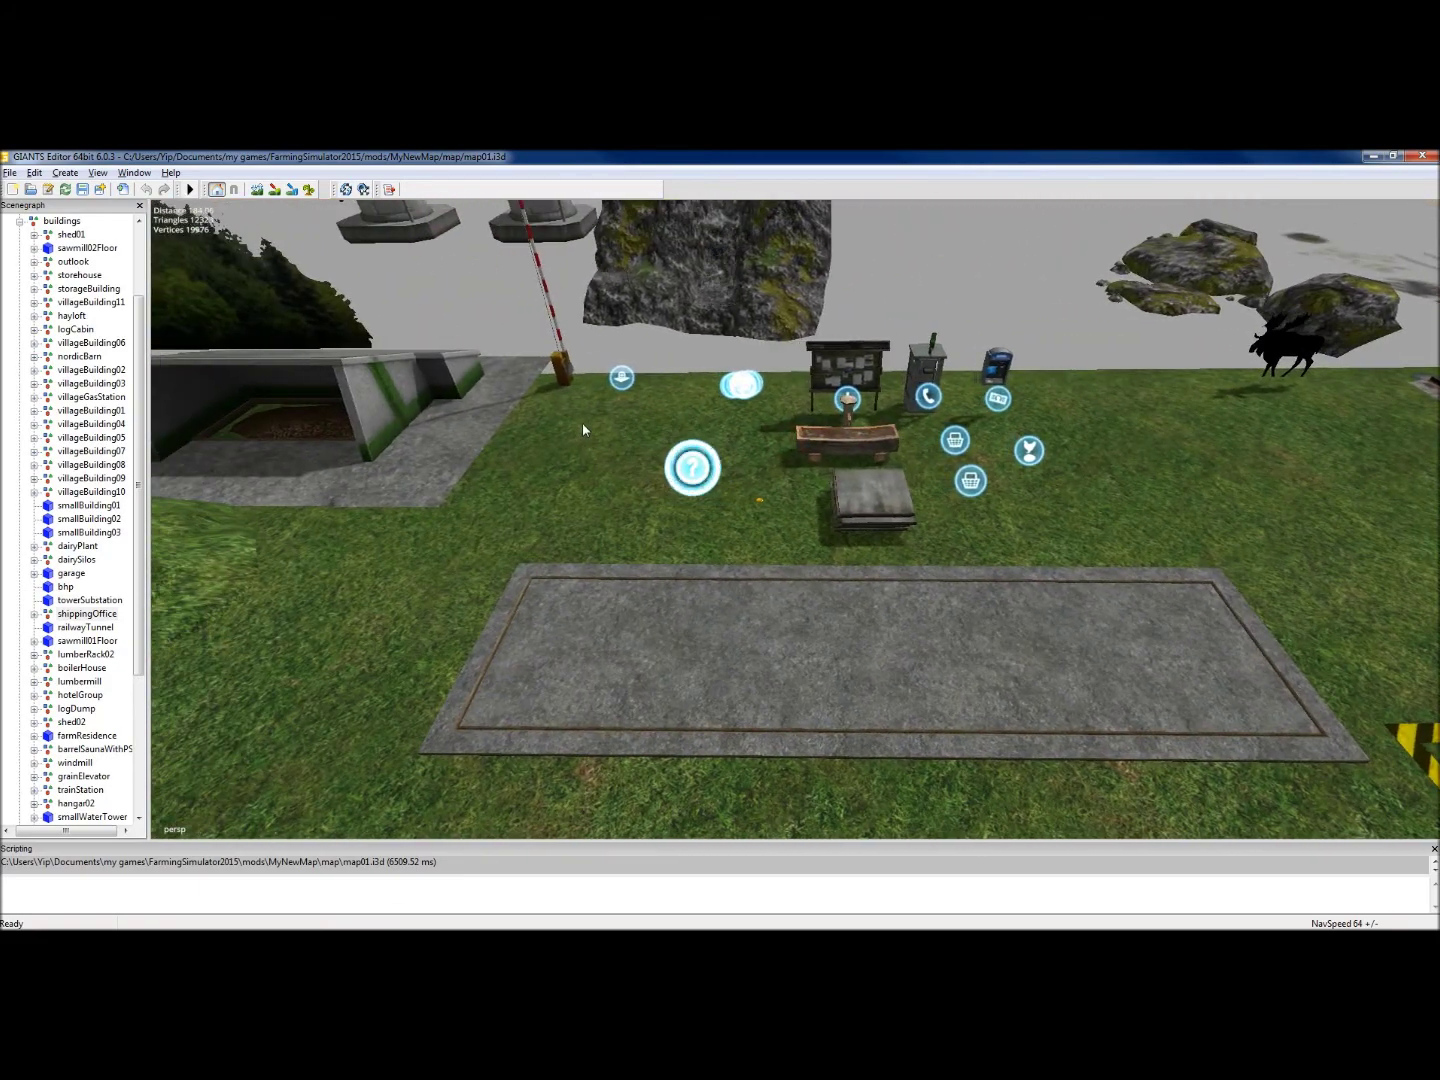
alt+right_drag(623, 464, 629, 430)
alt+middle_drag(629, 430, 631, 433)
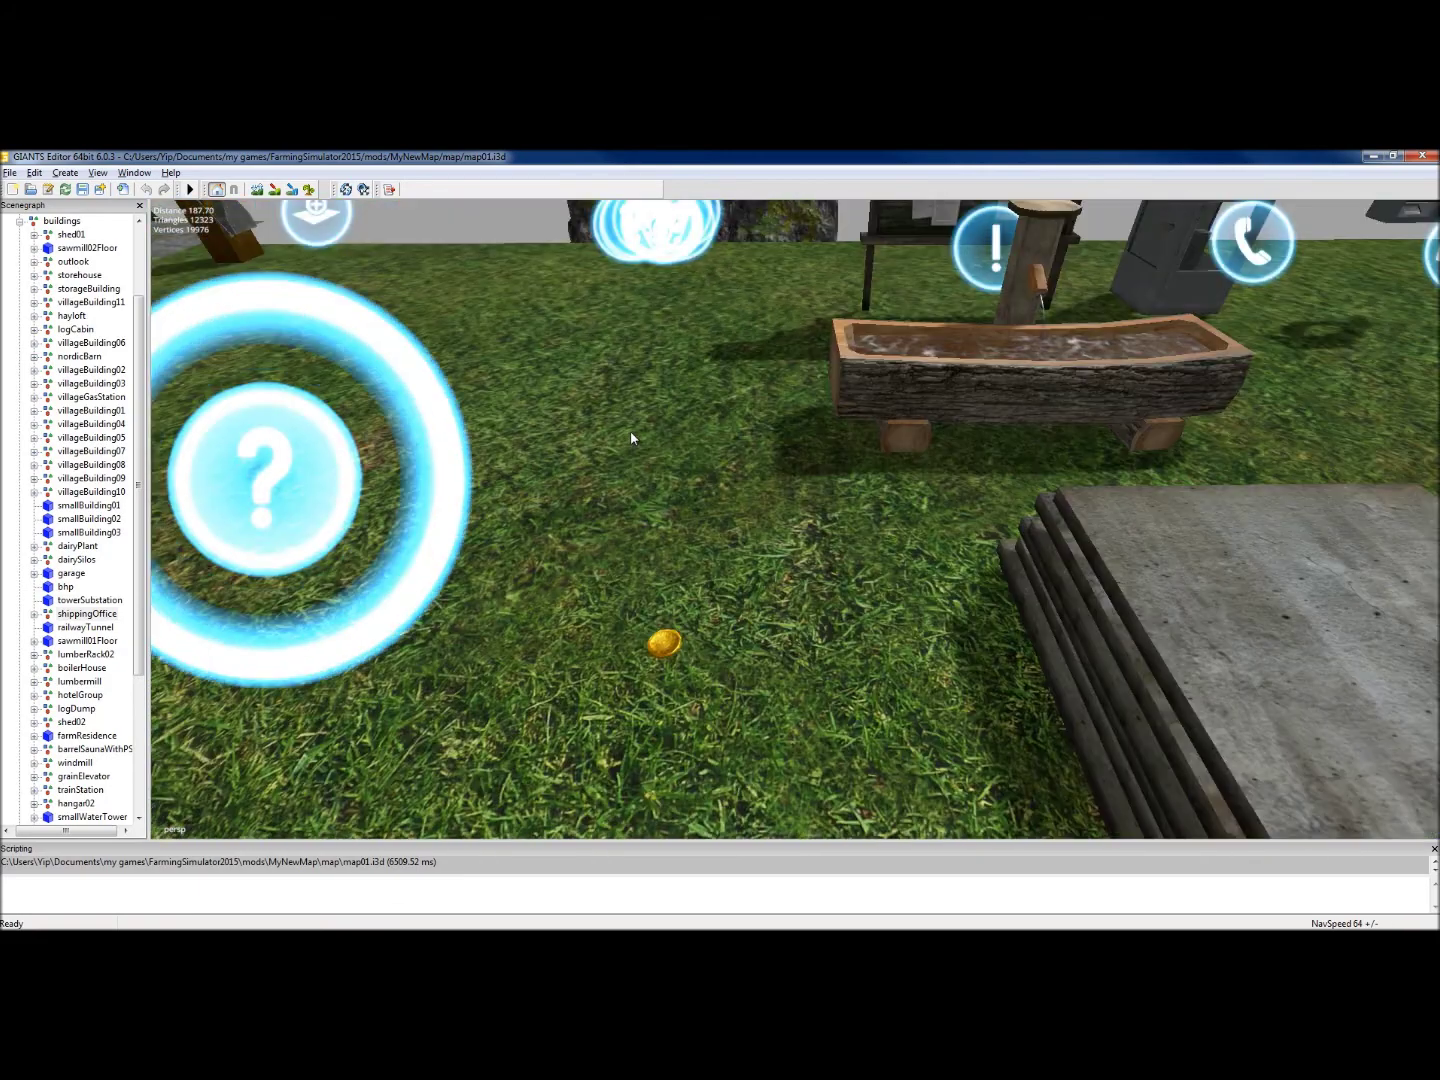
alt+right_drag(631, 432, 632, 427)
alt+middle_drag(631, 428, 635, 427)
click(874, 532)
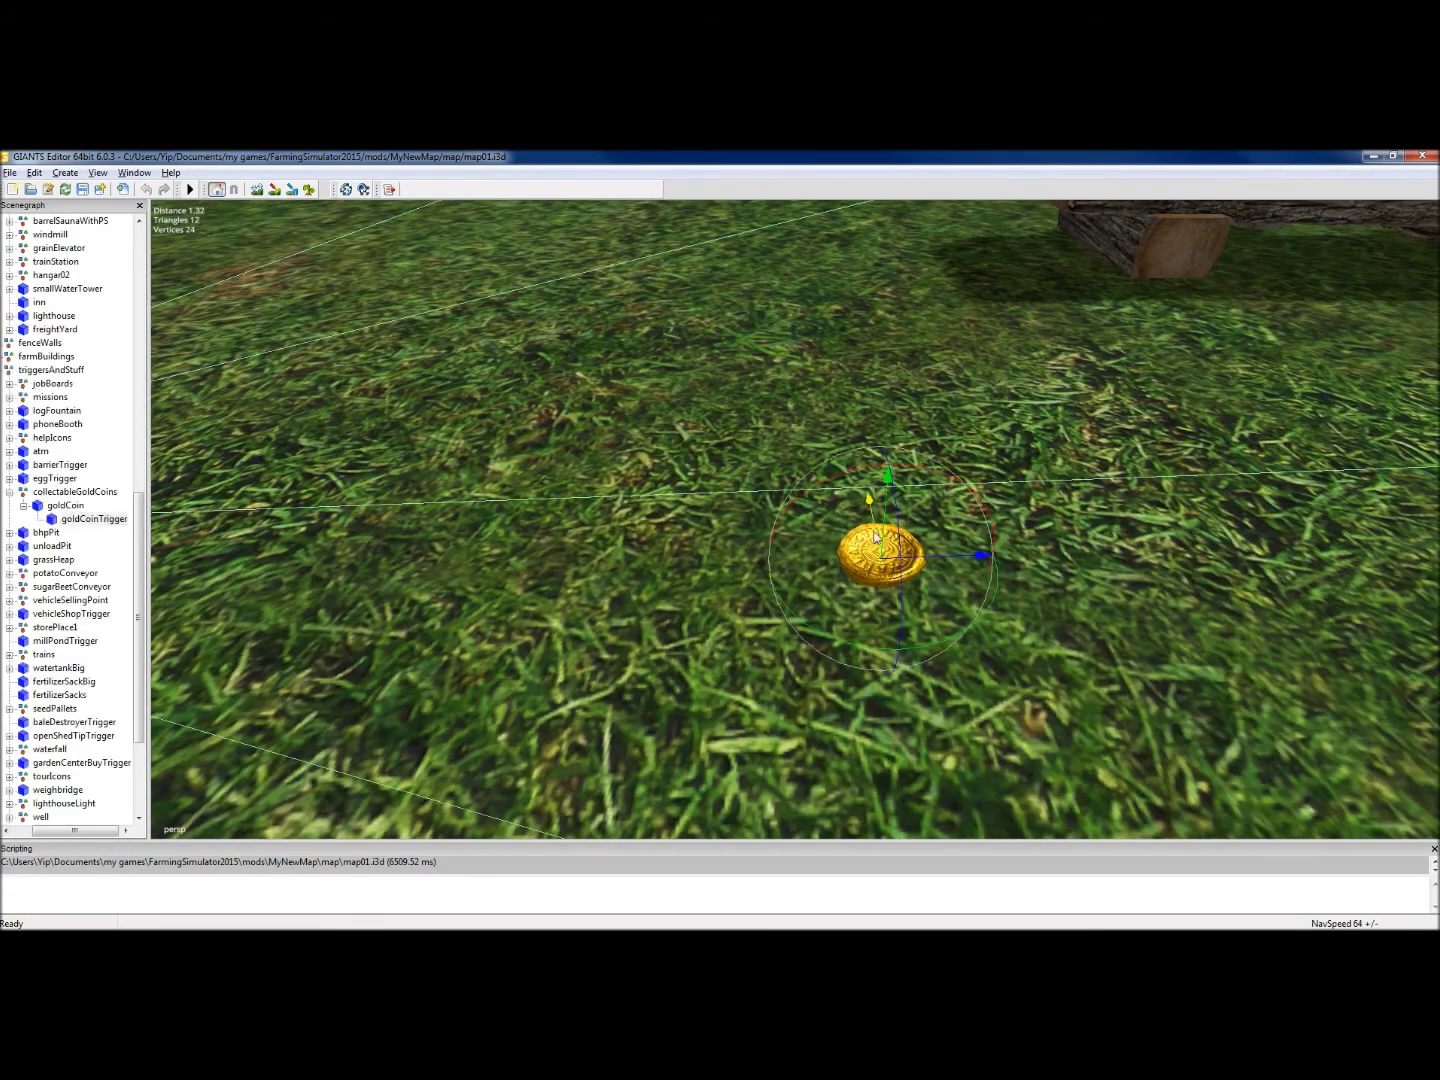
key(f)
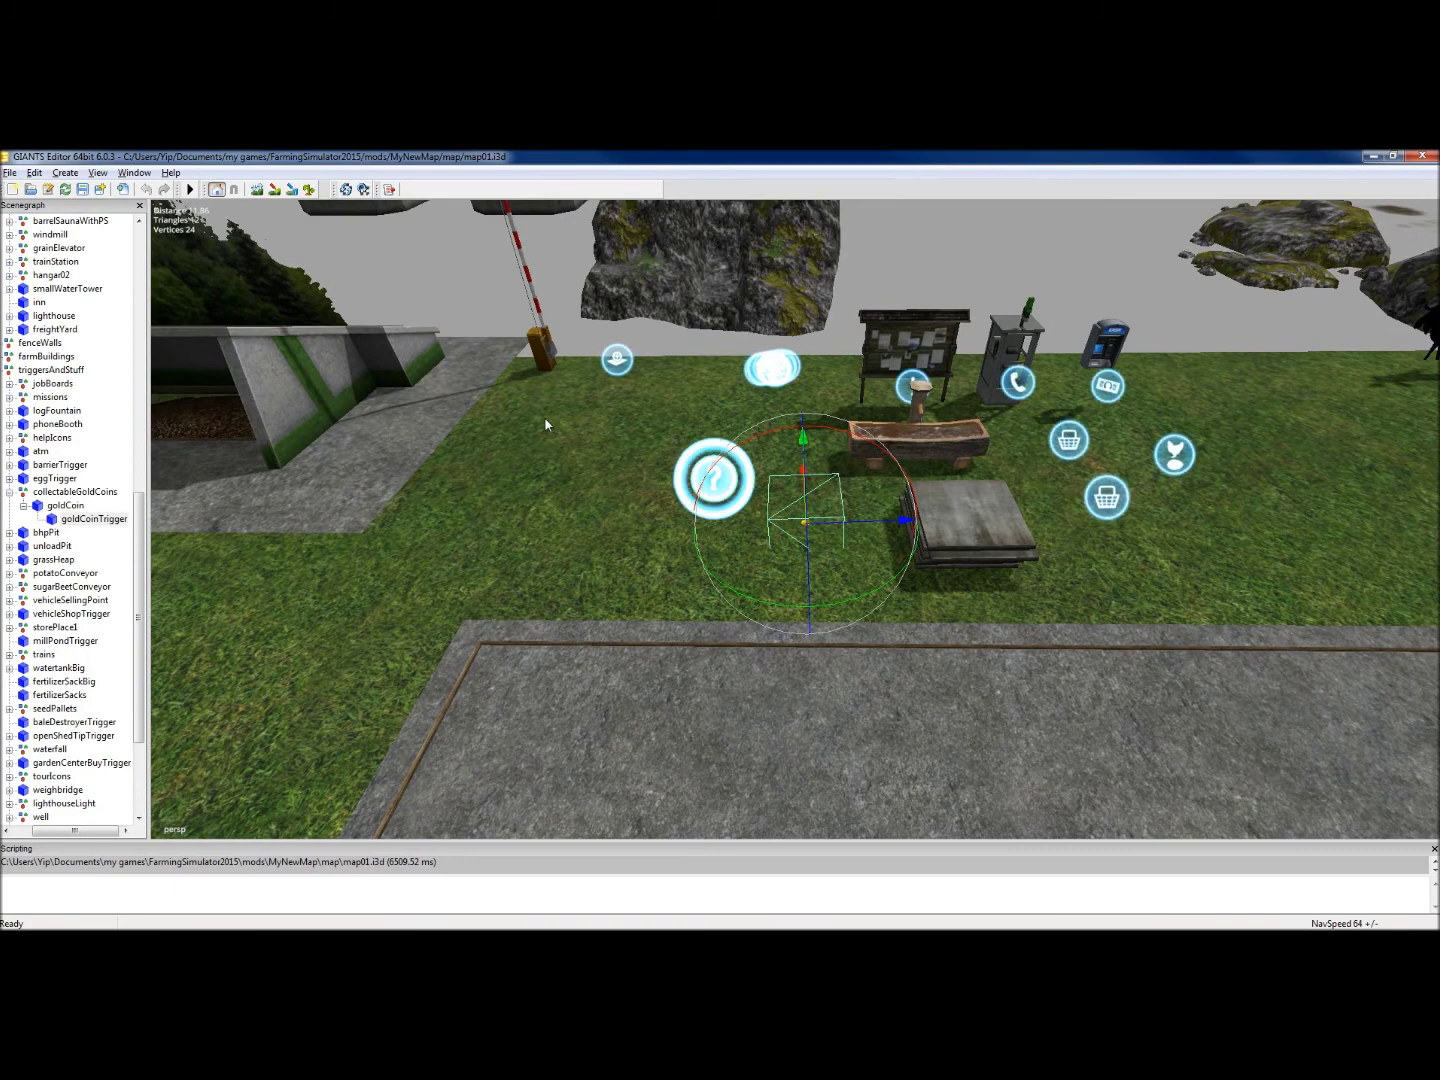
click(64, 506)
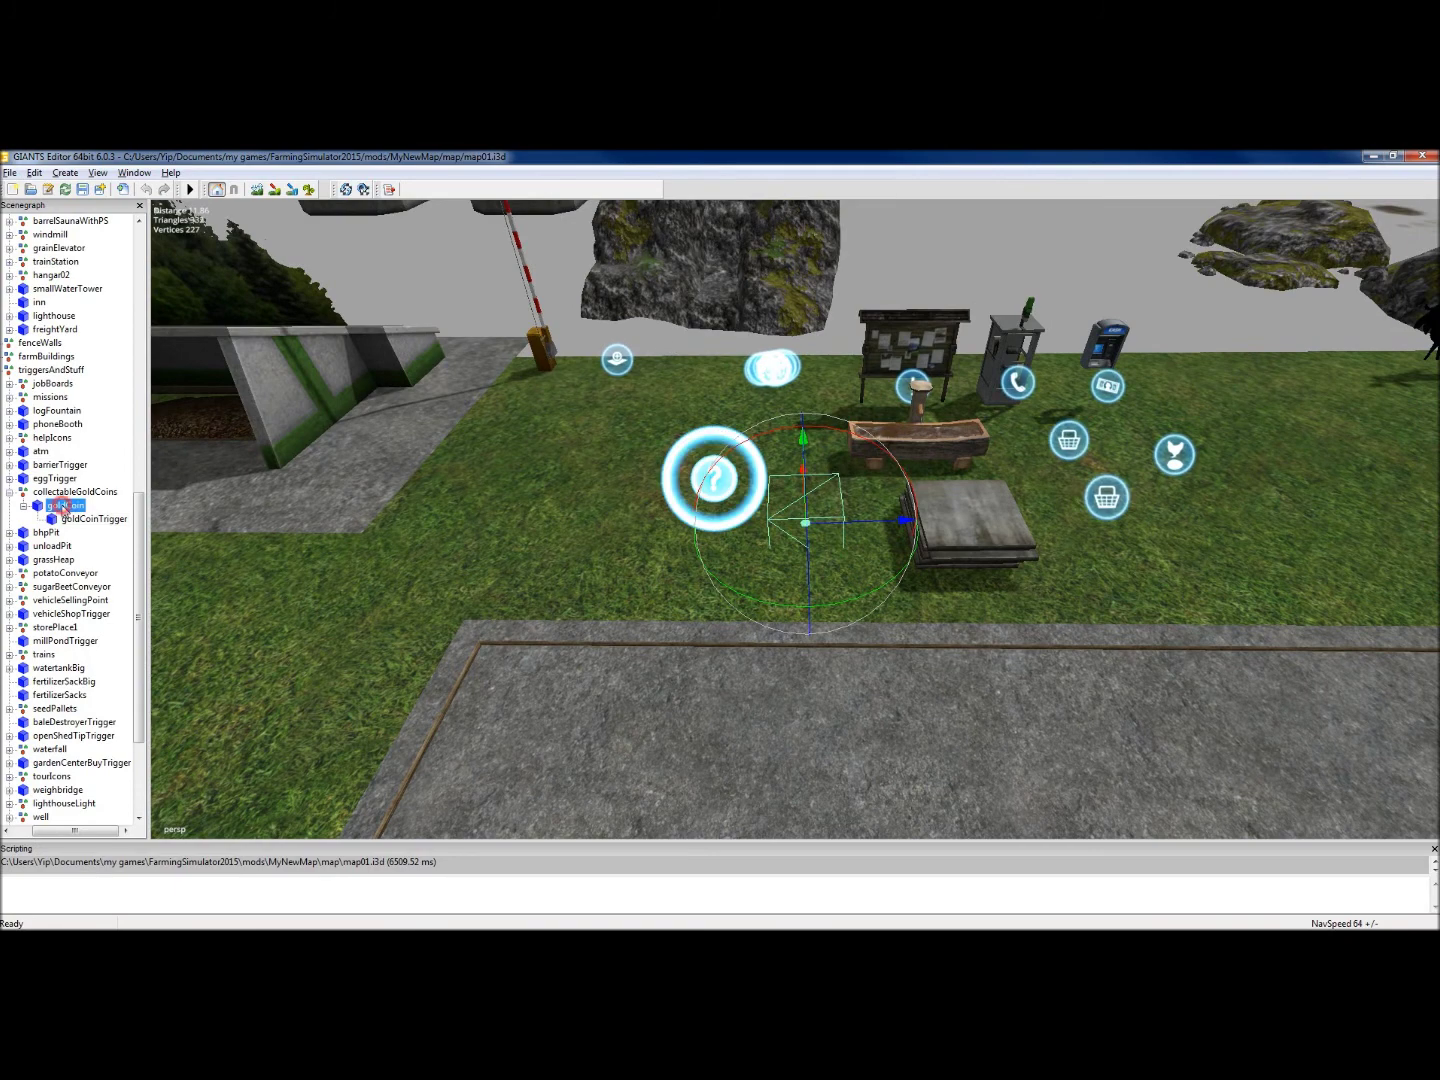
Select the tall dairy silos behind the blue-roofed plant to inspect them, and clear the selection
alt+drag(506, 430, 787, 385)
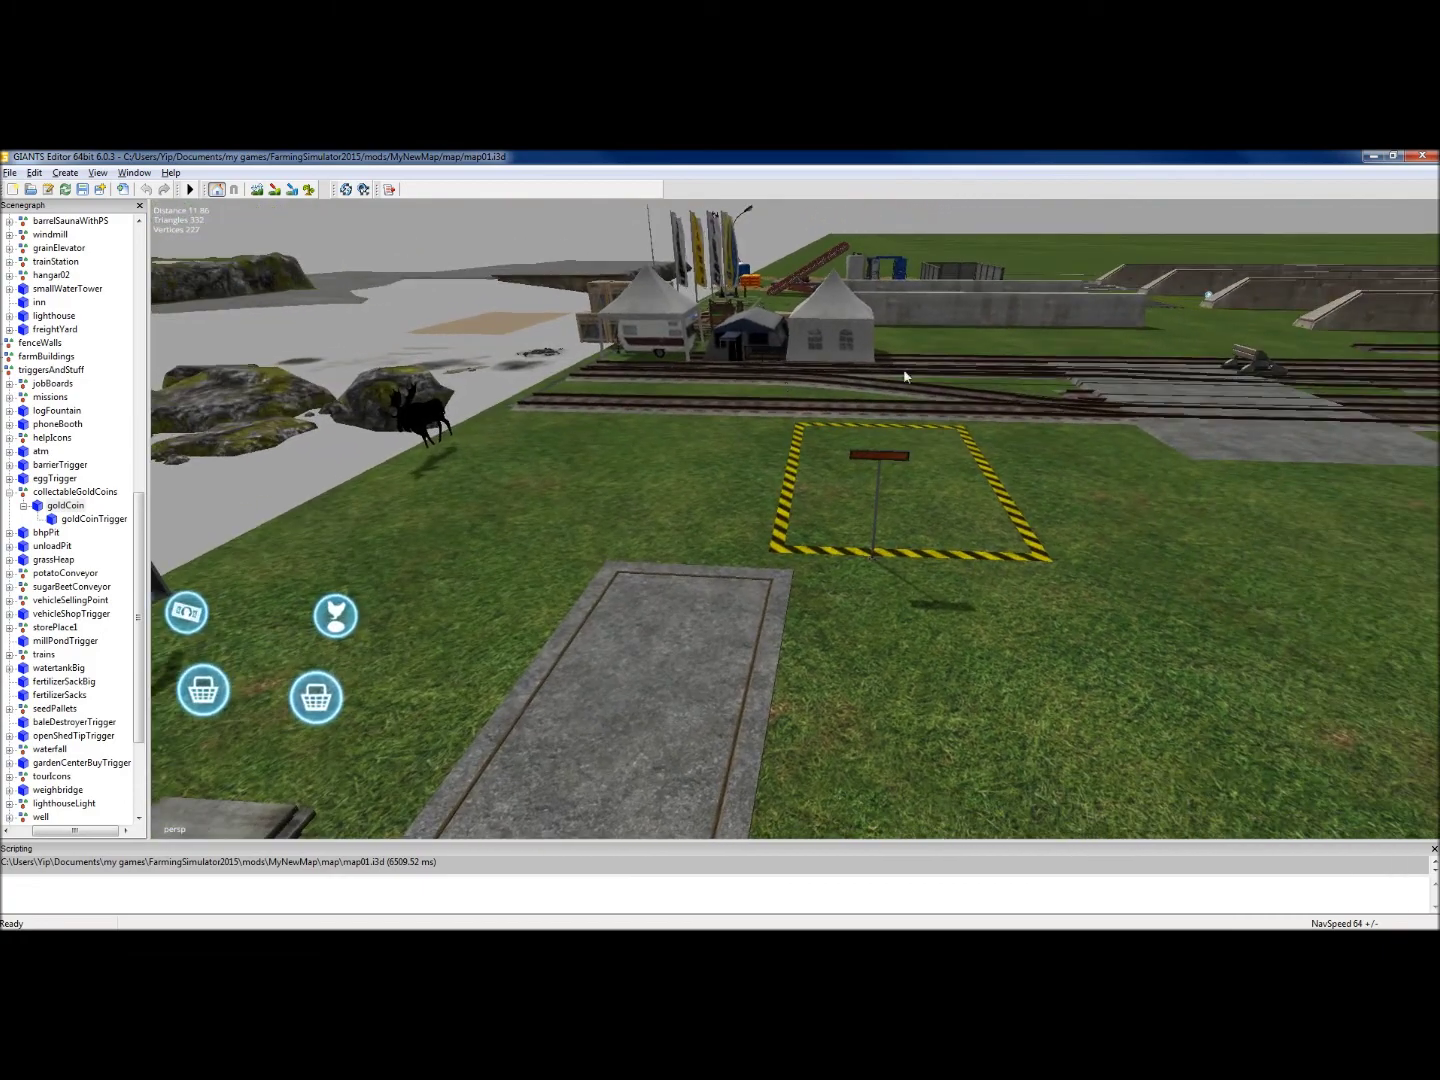
alt+right_drag(904, 372, 883, 462)
scroll(885, 465, down, 5)
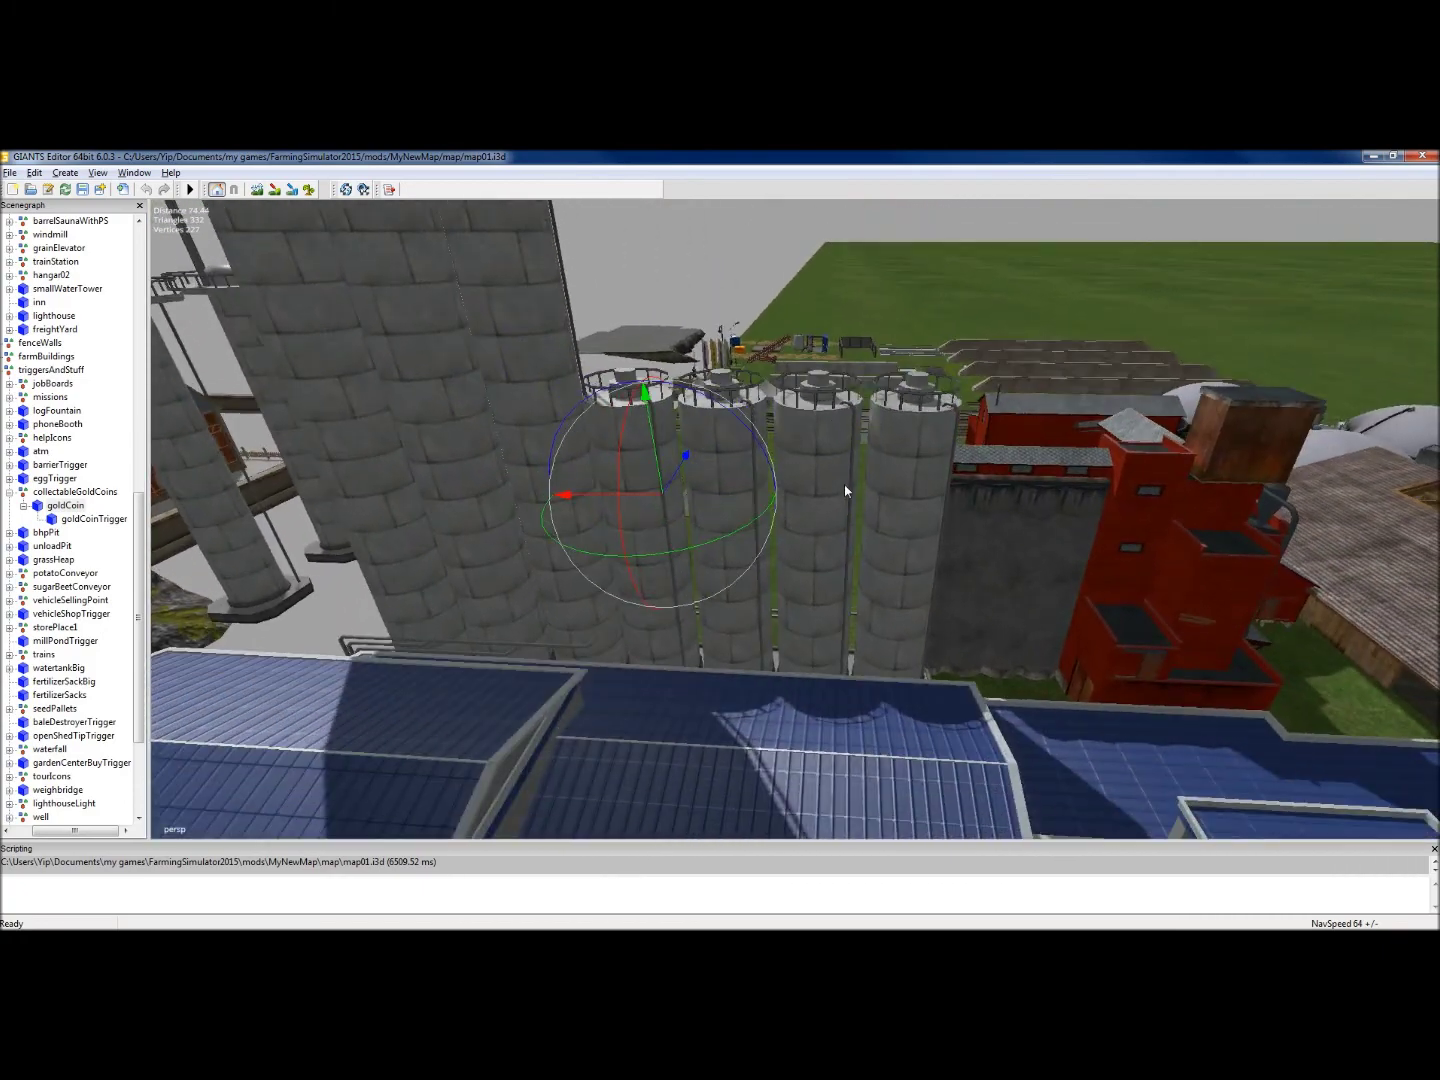
click(439, 378)
scroll(697, 324, down, 3)
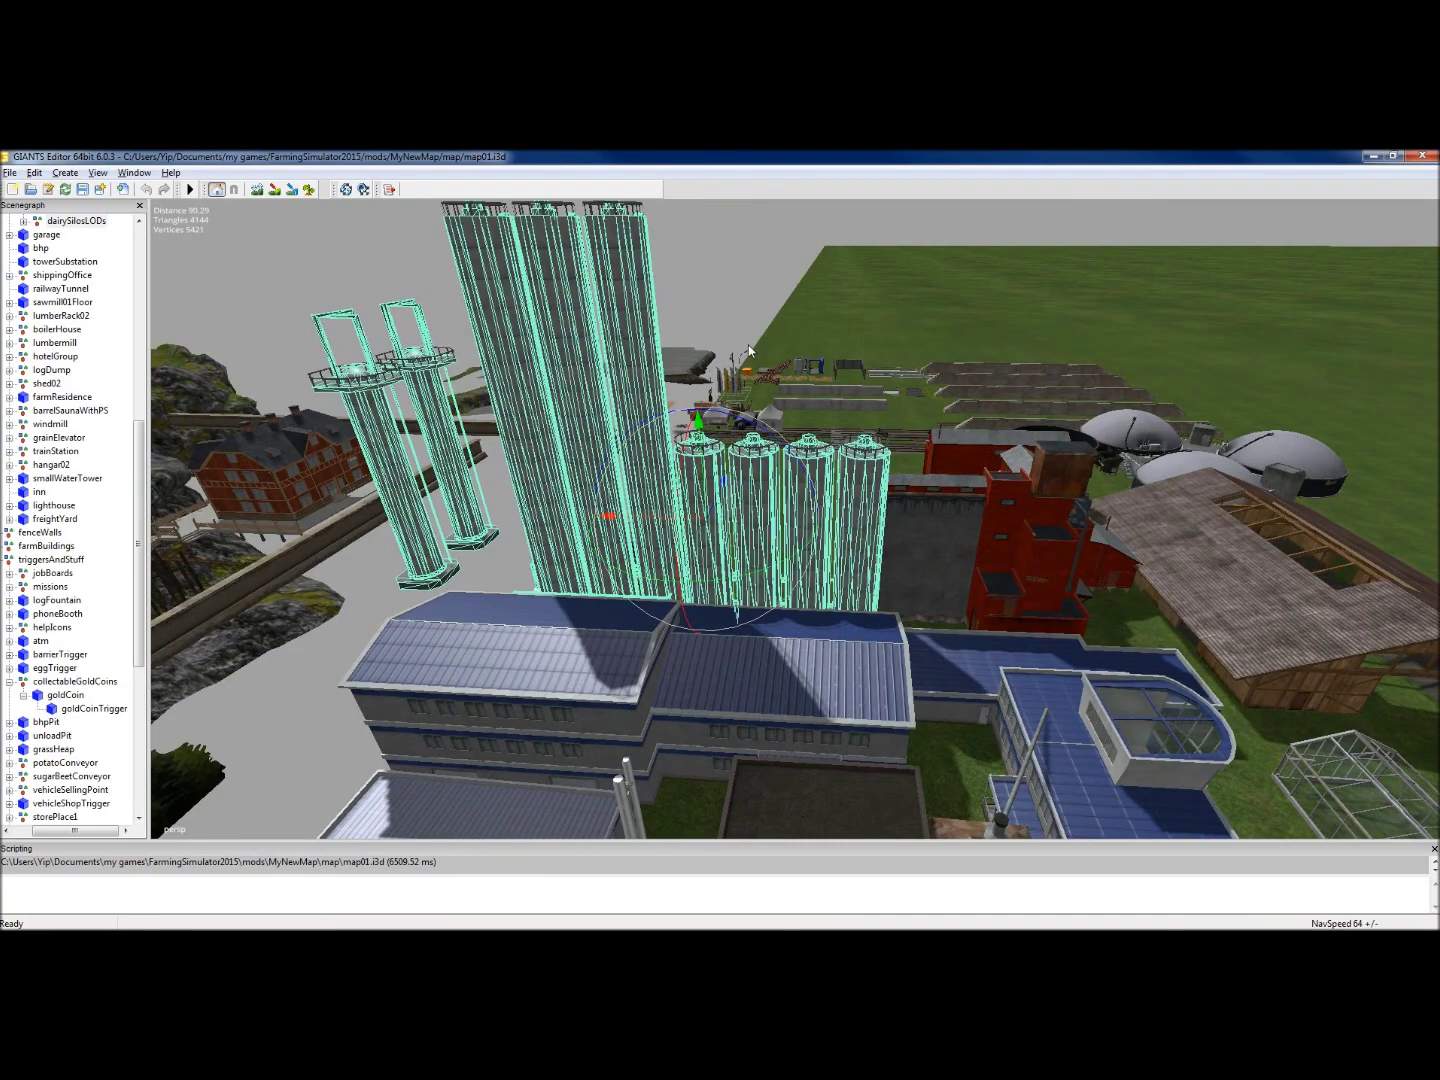
scroll(750, 350, down, 6)
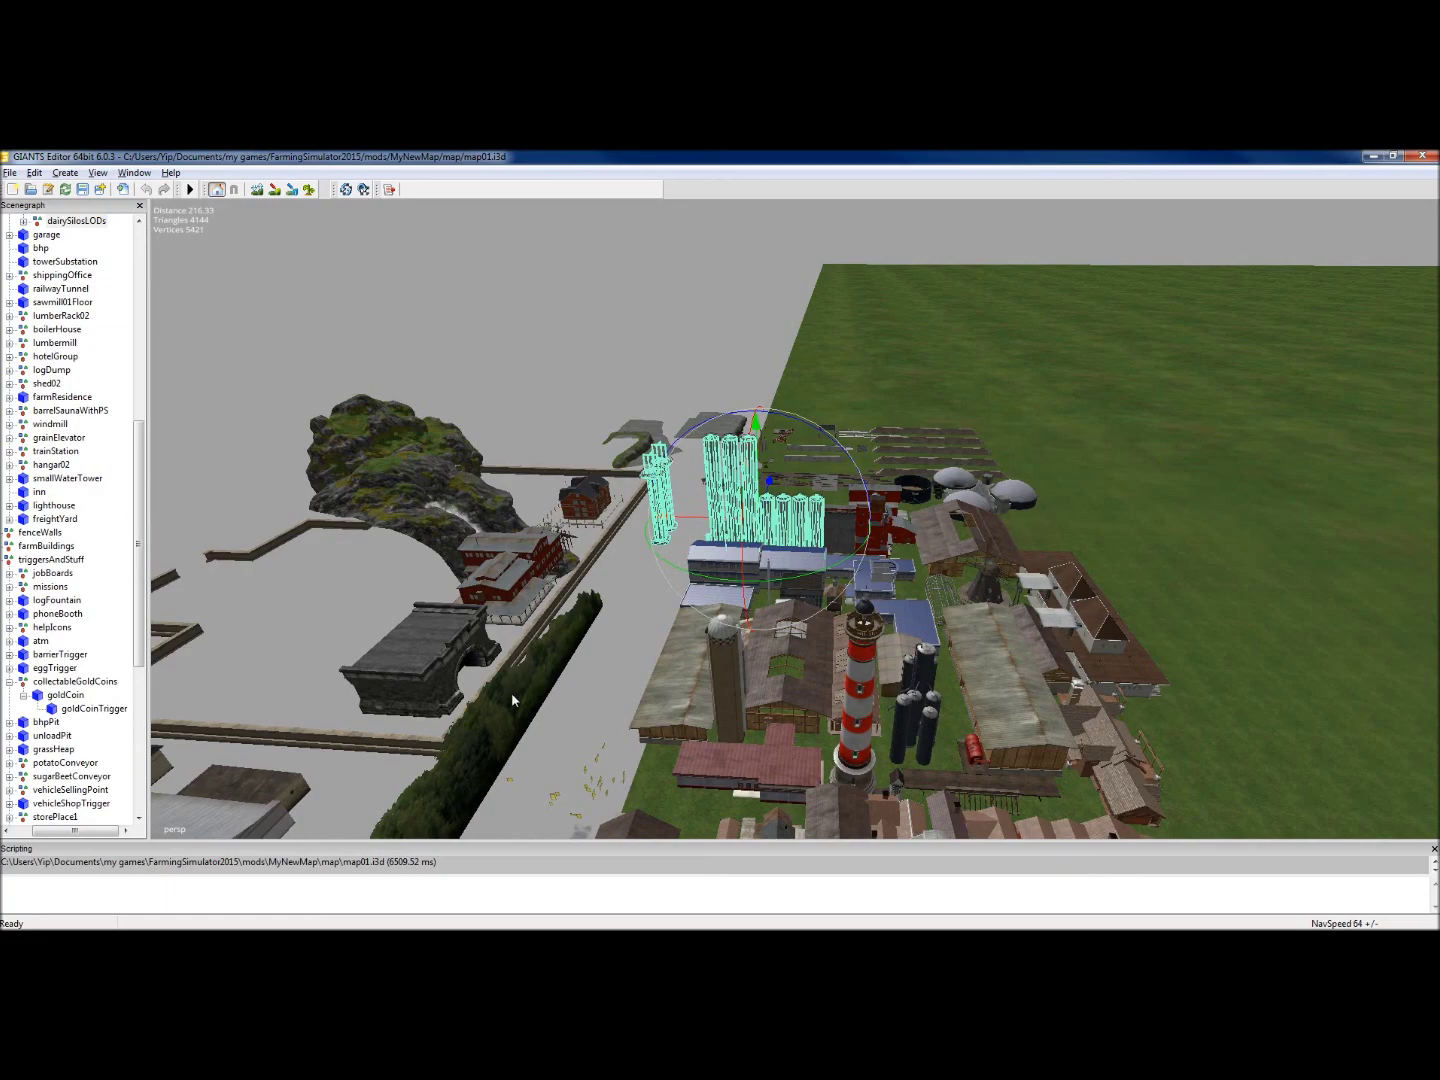
alt+middle_drag(720, 627, 750, 434)
drag(749, 432, 726, 365)
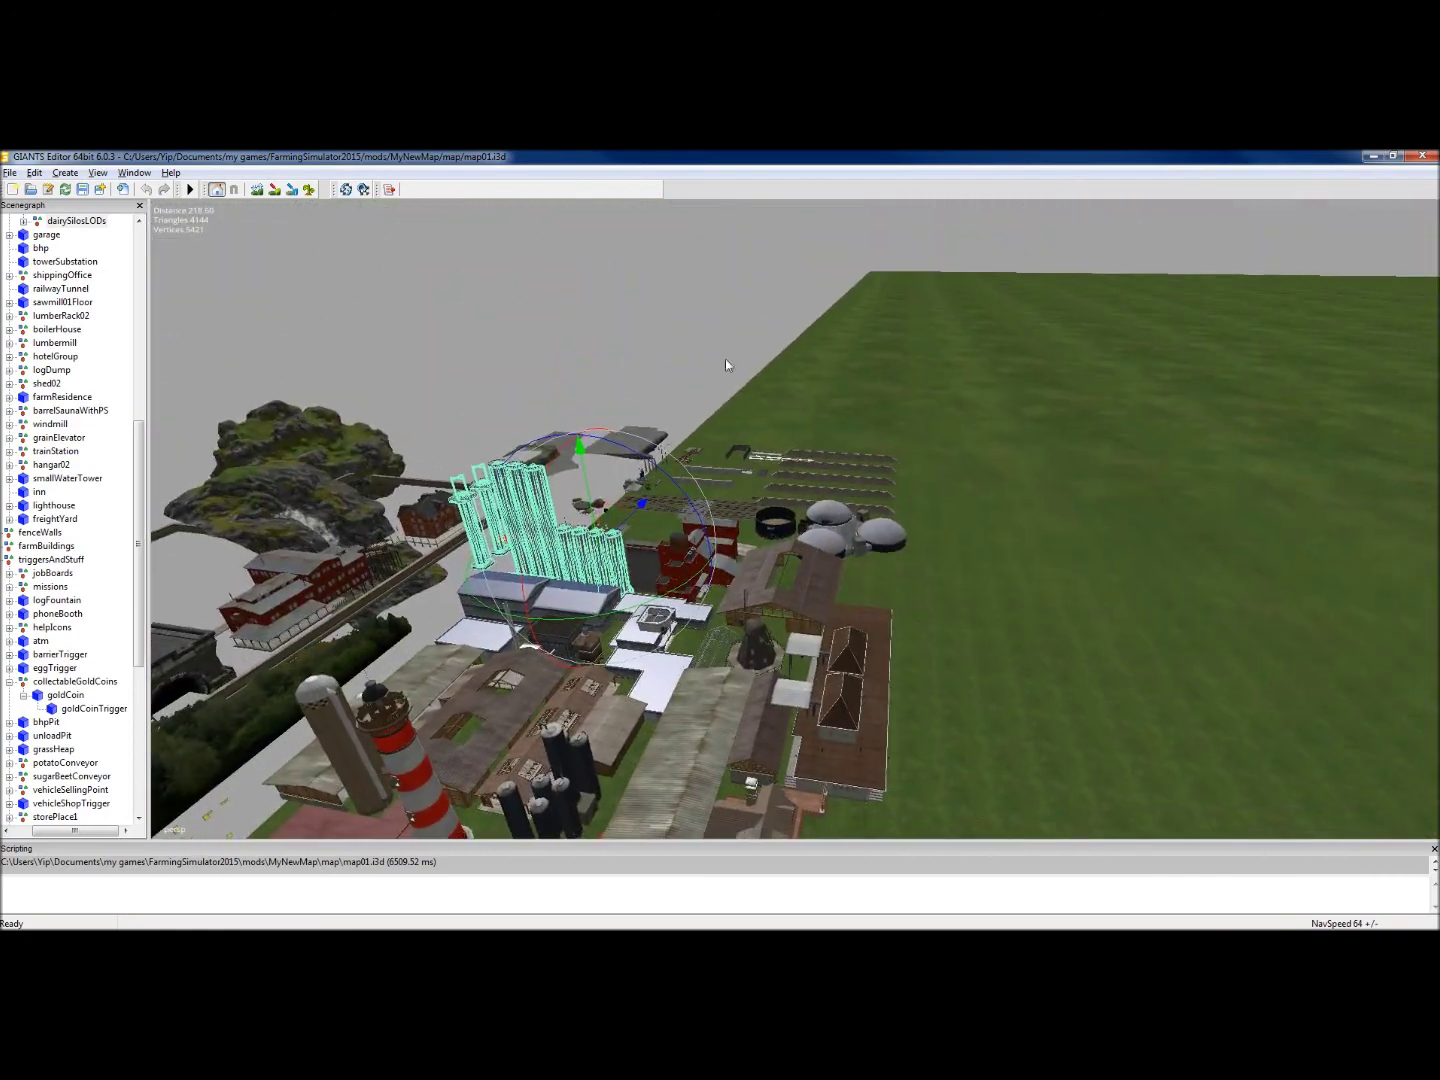
click(666, 338)
Survey the village layout from above and the empty grass terrain beyond it
alt+drag(814, 540, 670, 627)
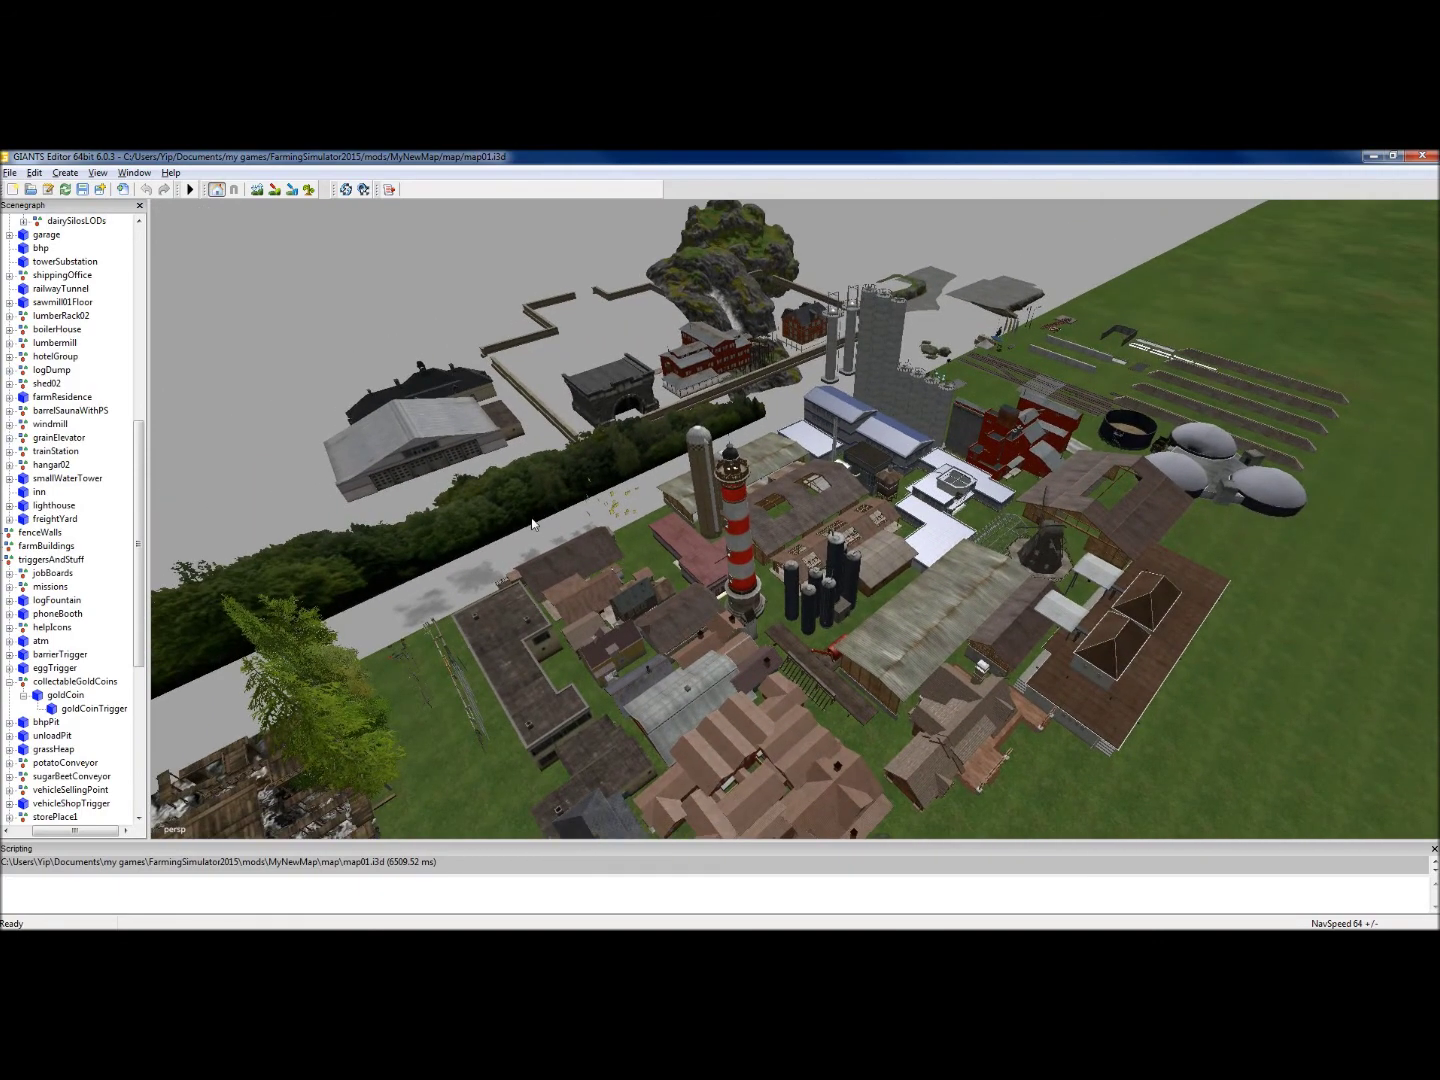
alt+drag(532, 524, 764, 449)
alt+drag(922, 412, 868, 434)
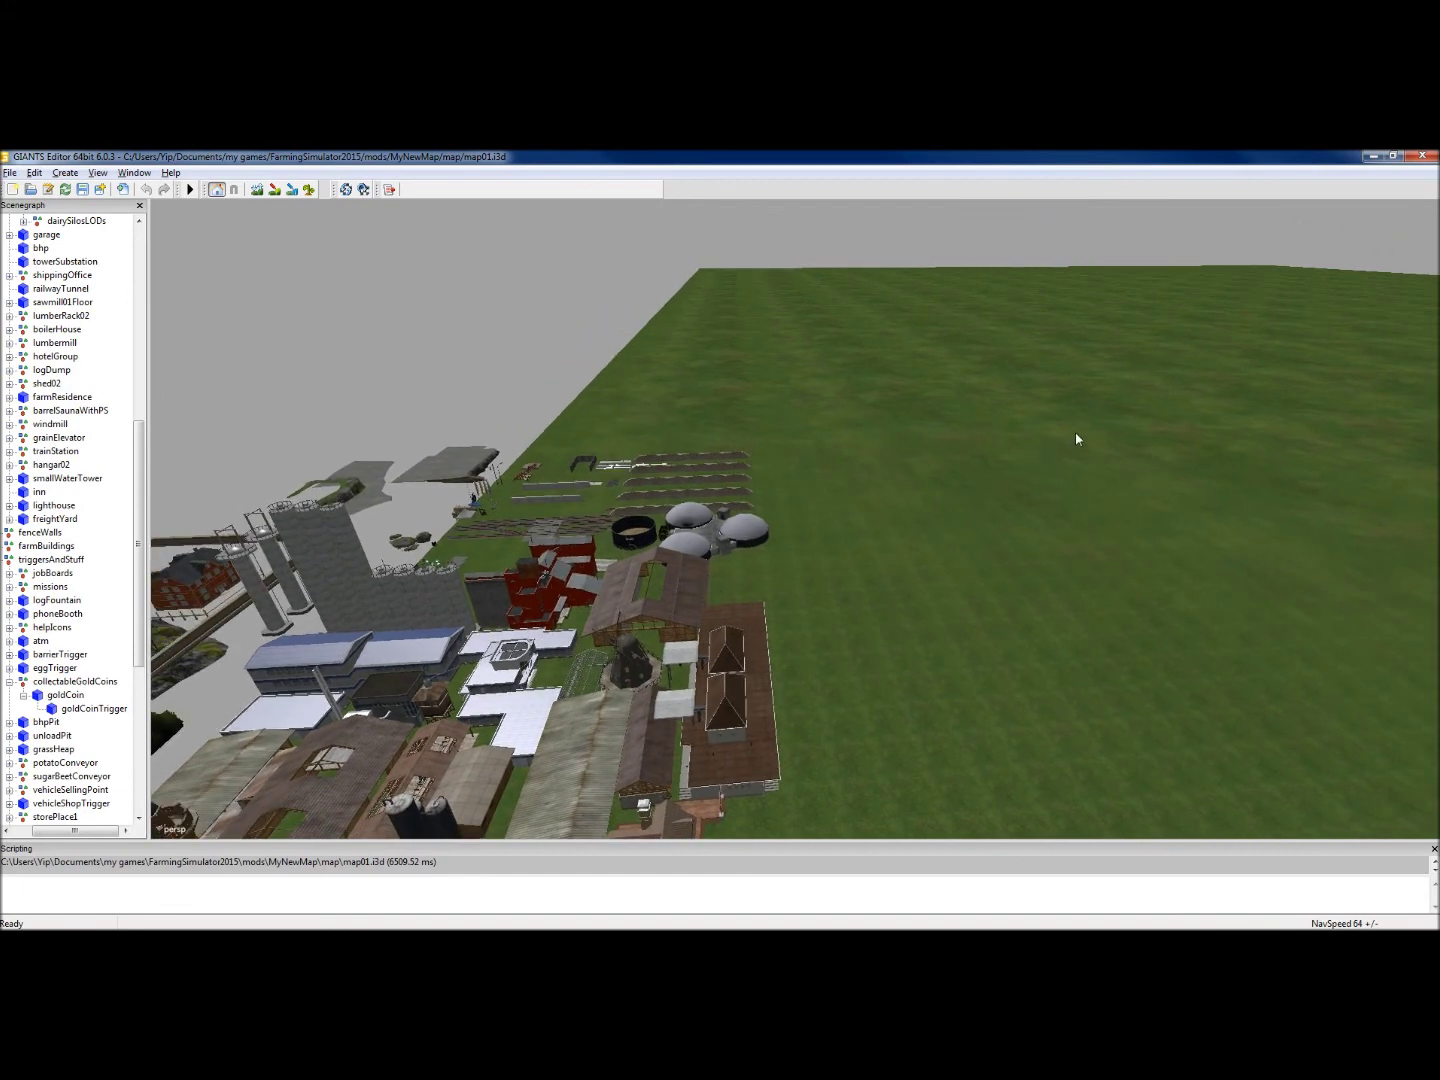
alt+middle_drag(1205, 384, 190, 560)
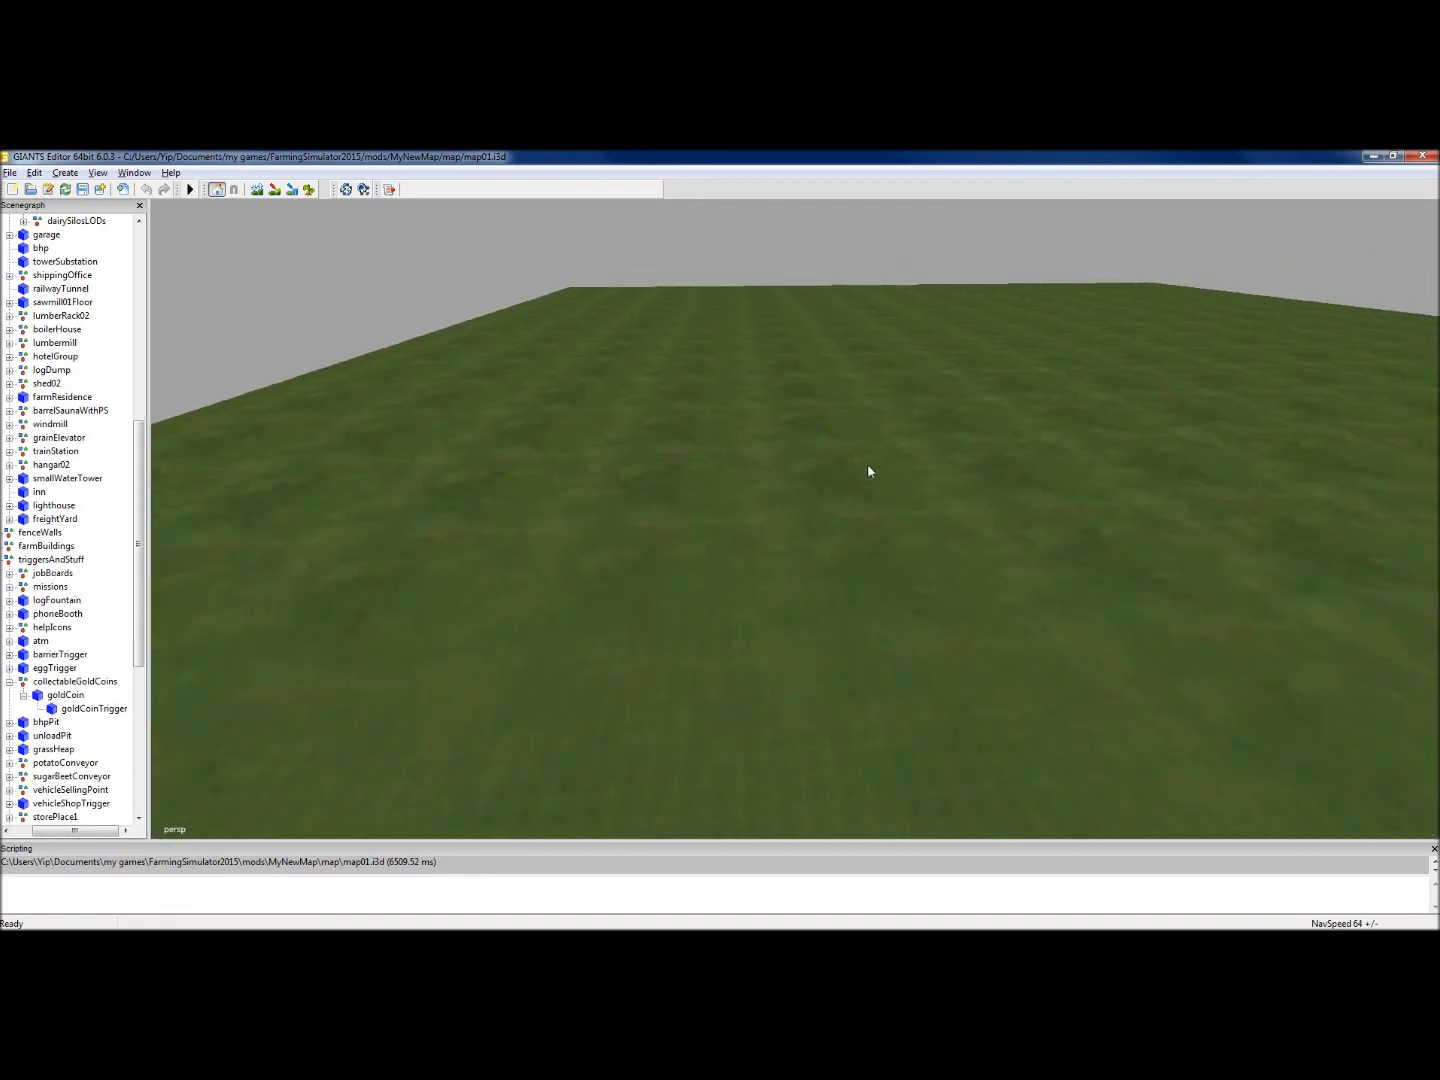
alt+middle_drag(869, 465, 536, 517)
alt+middle_drag(886, 484, 734, 522)
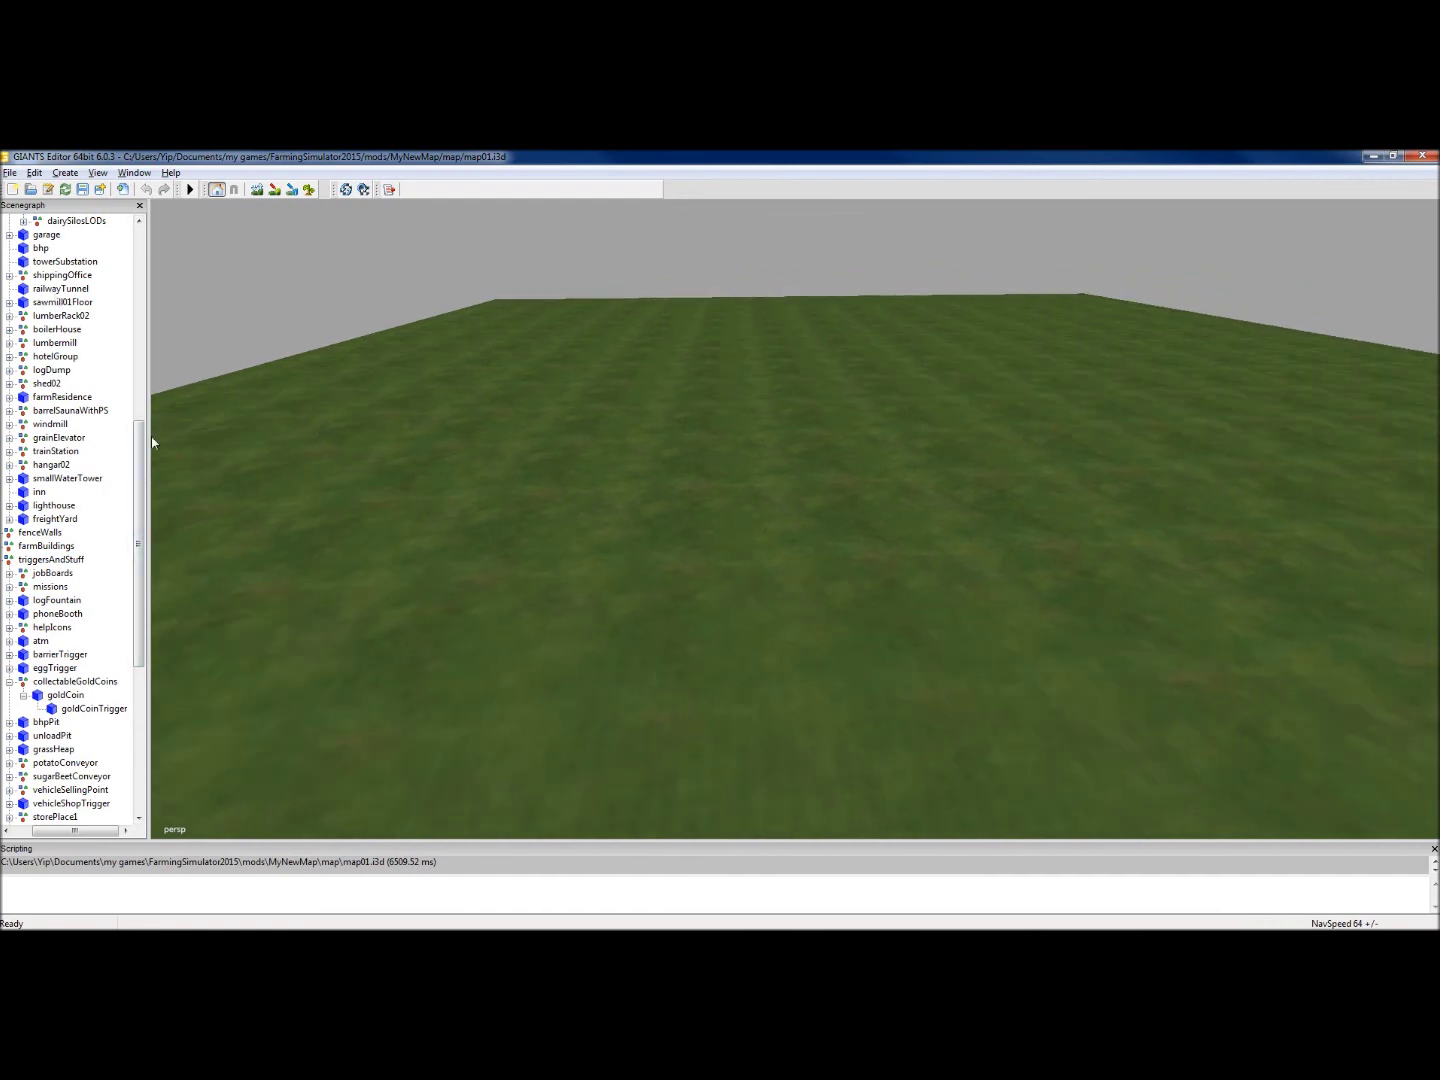
Widen the scenegraph and collapse the allYouNeed group
scroll(149, 460, up, 12)
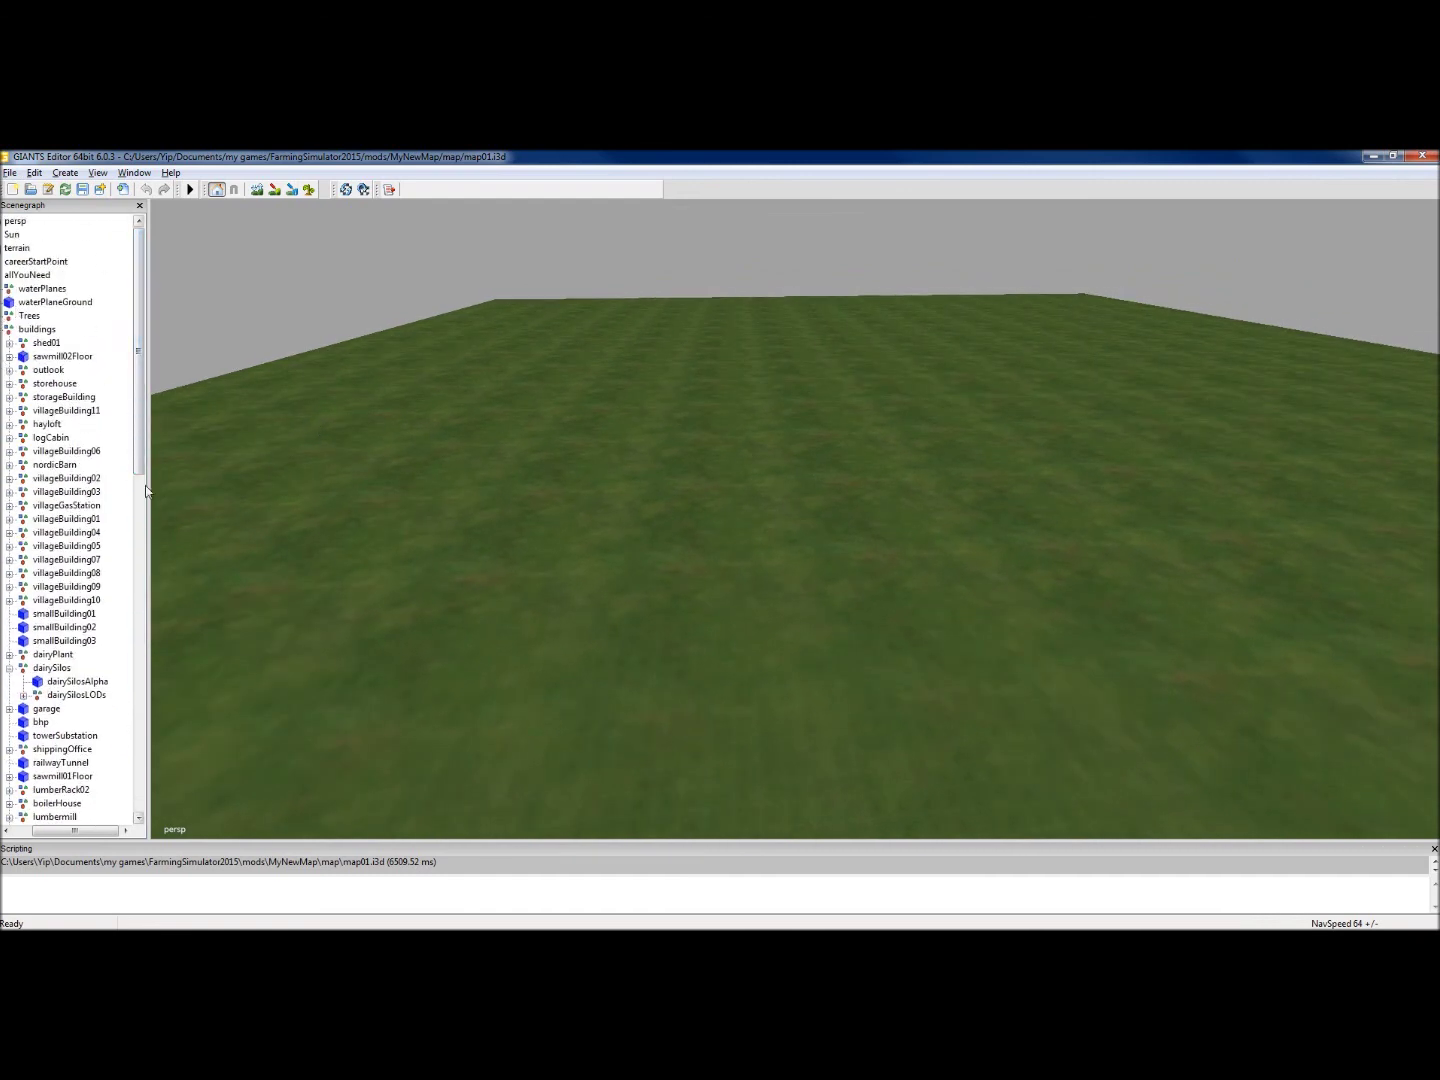
drag(149, 487, 268, 477)
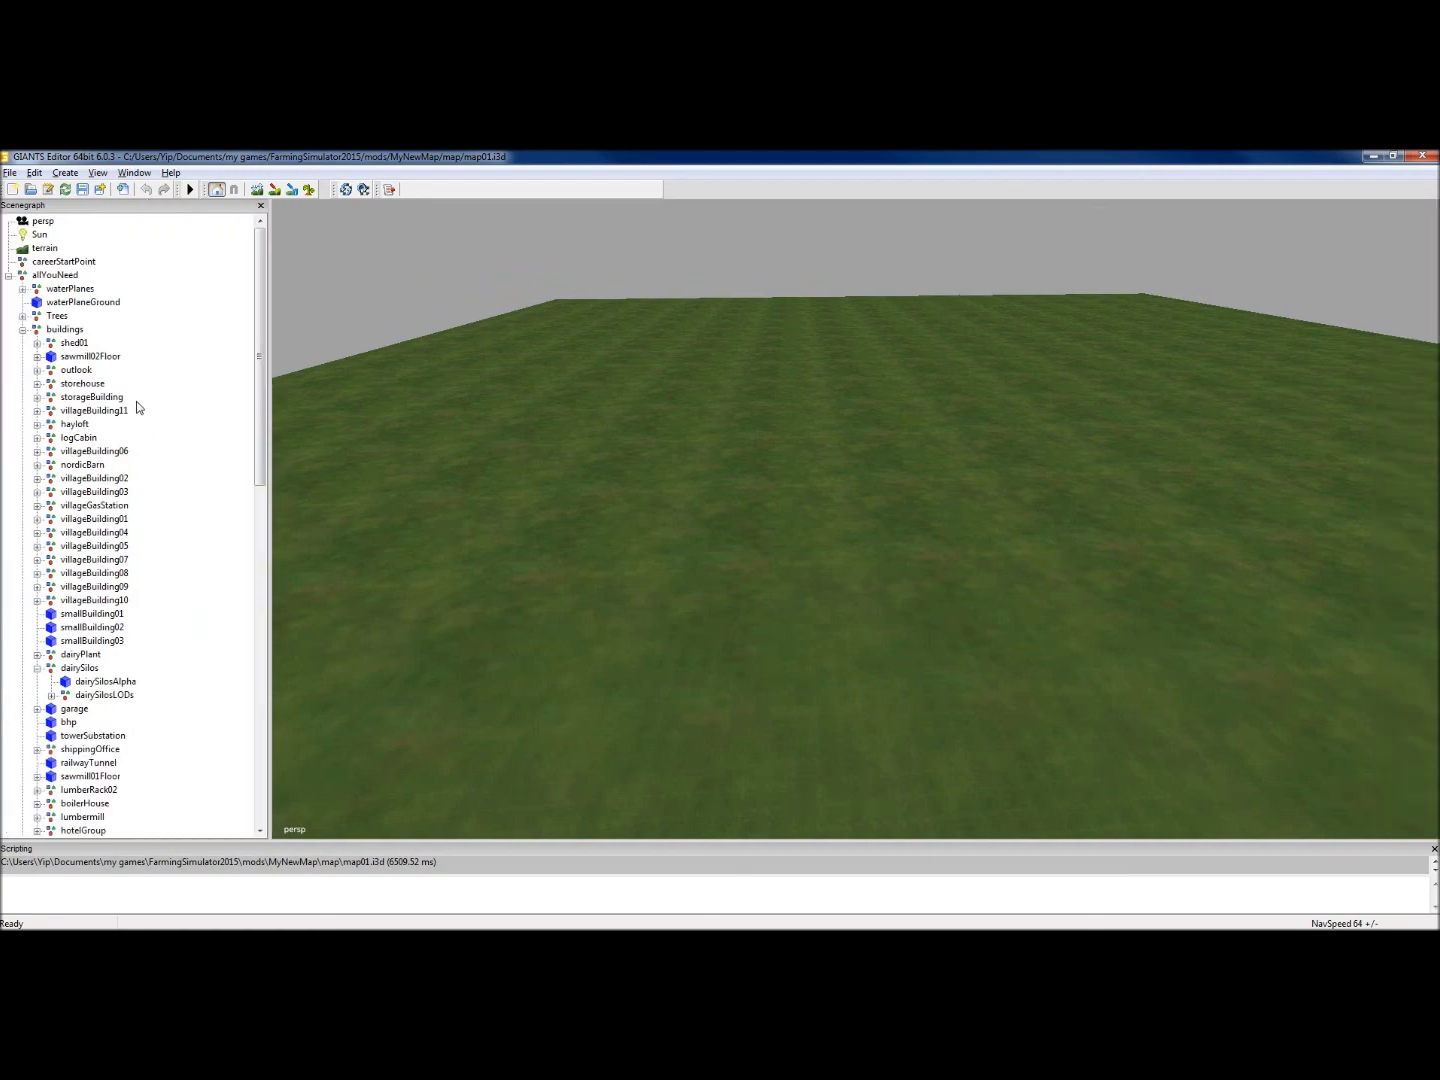
click(9, 277)
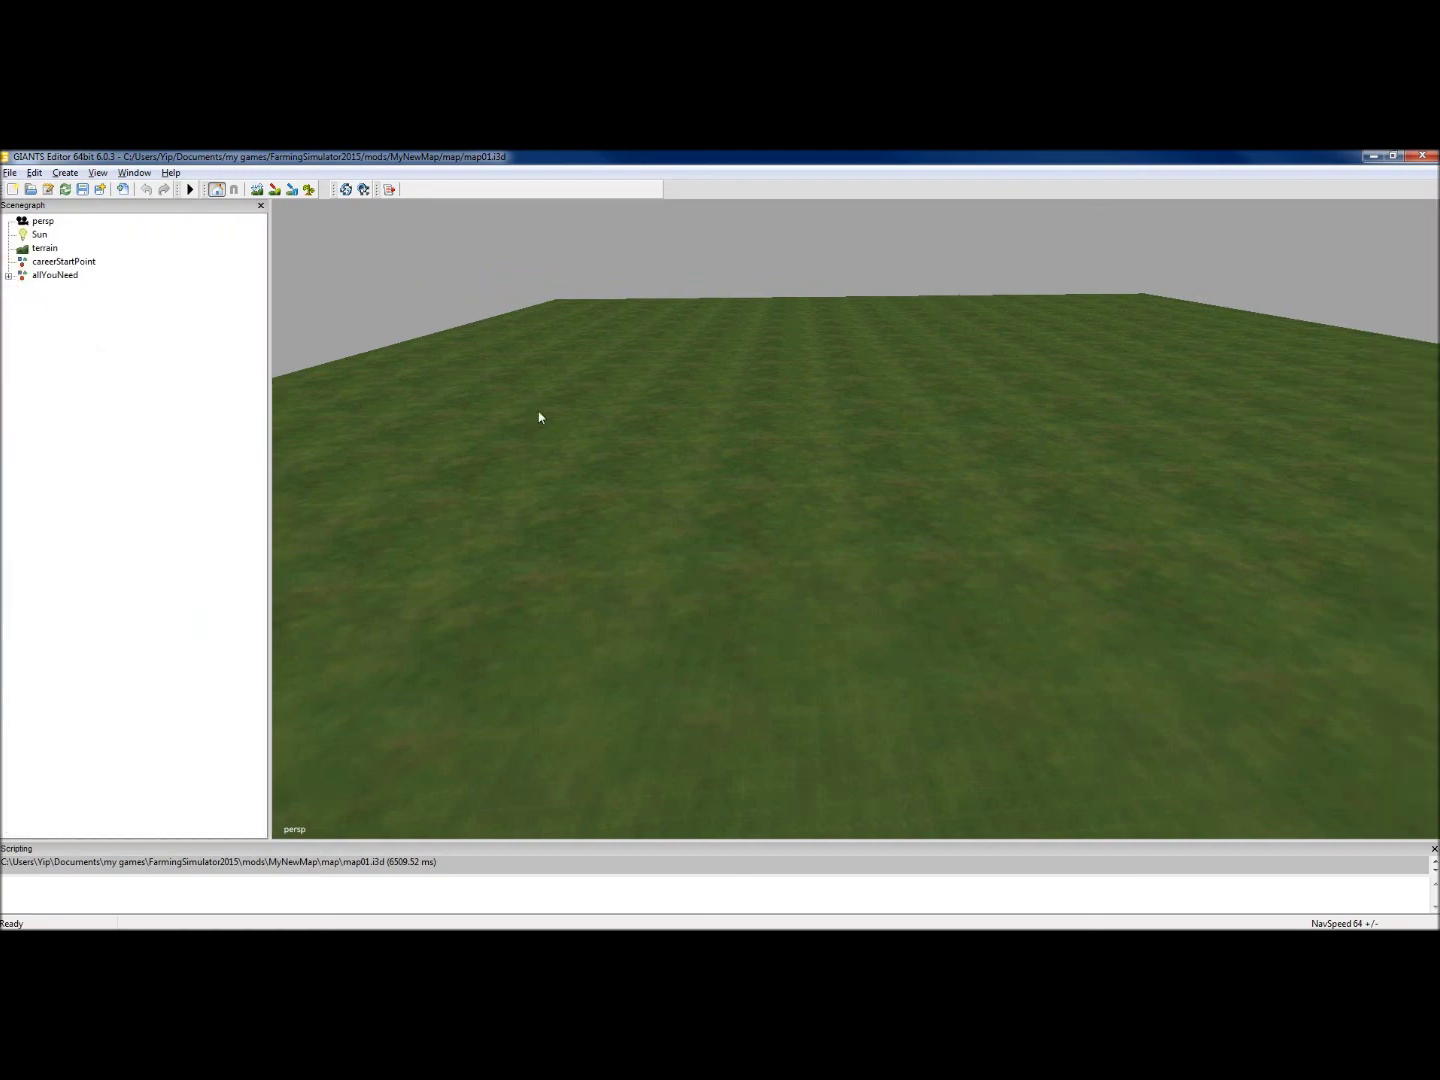
View the whole allYouNeed object collection from the open-field side and select the persp camera in the scenegraph
alt+drag(662, 410, 818, 410)
alt+middle_drag(818, 410, 815, 640)
alt+right_drag(829, 514, 804, 537)
alt+middle_drag(805, 538, 749, 721)
alt+right_drag(749, 720, 827, 466)
alt+middle_drag(827, 466, 868, 247)
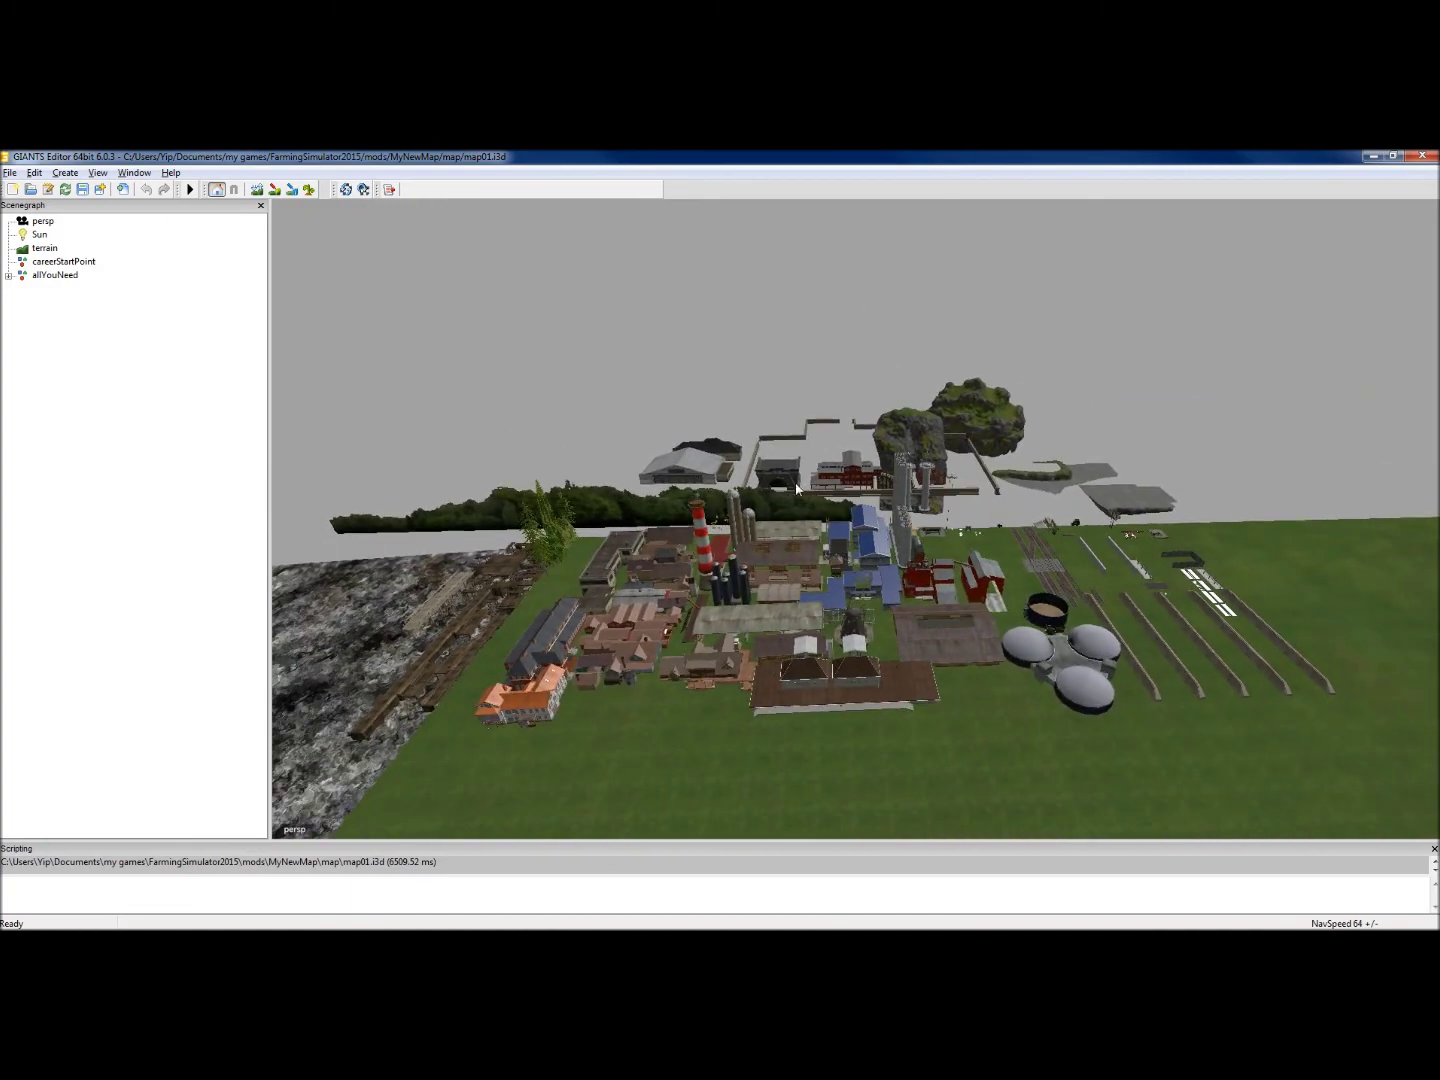
click(43, 222)
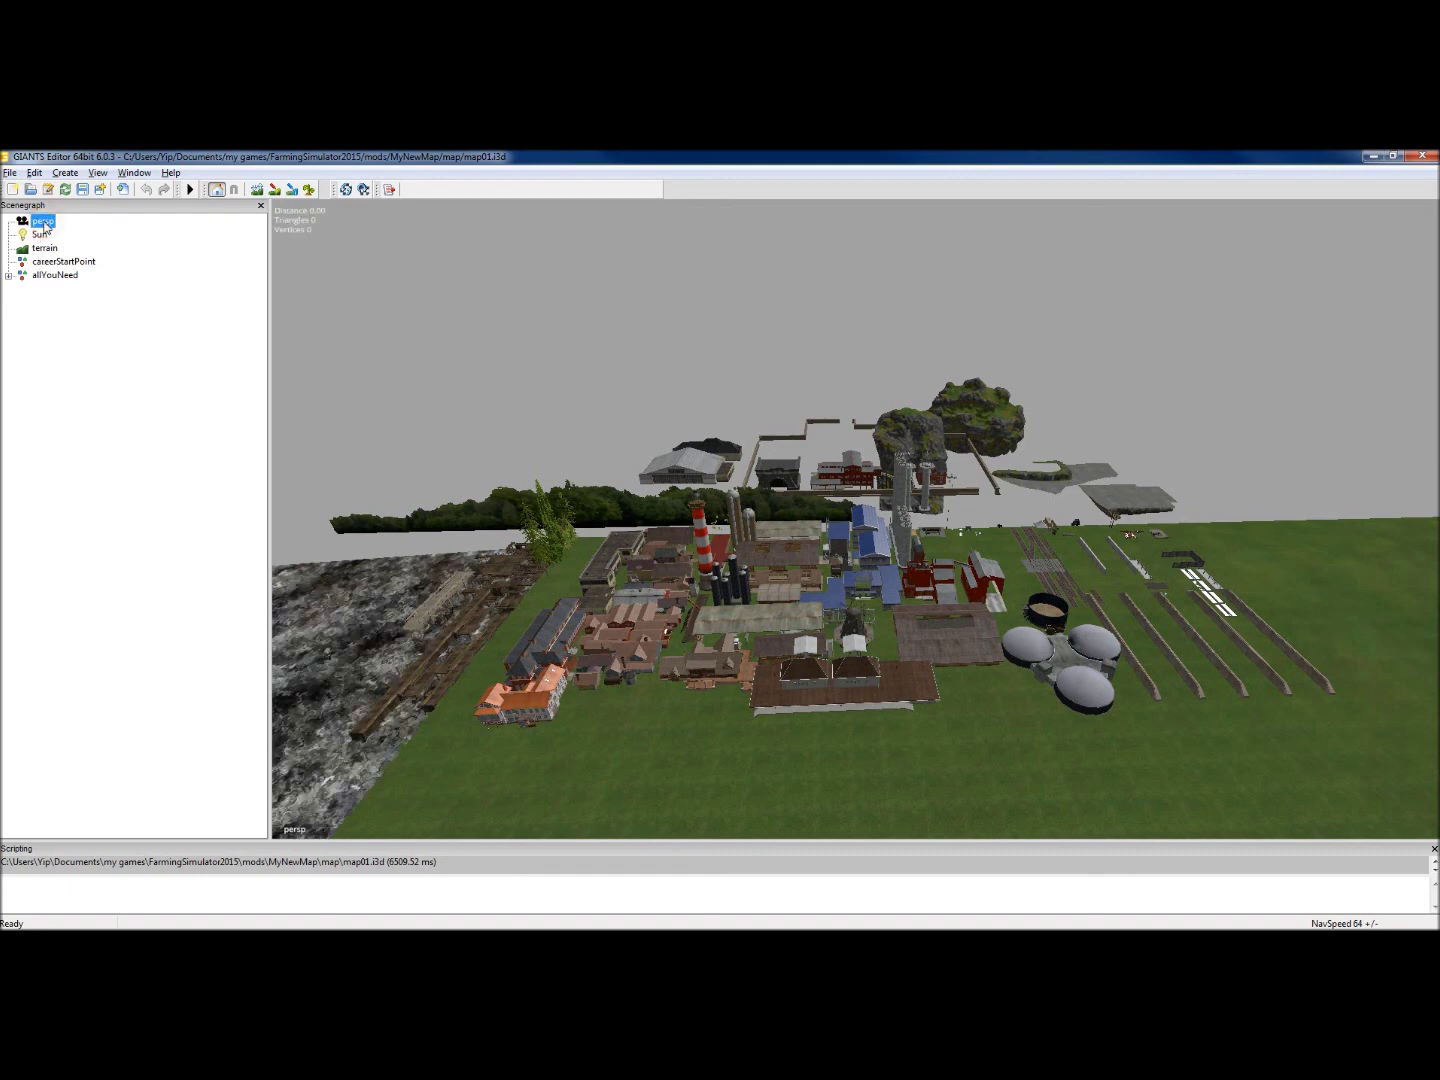
middle_drag(482, 366, 578, 375)
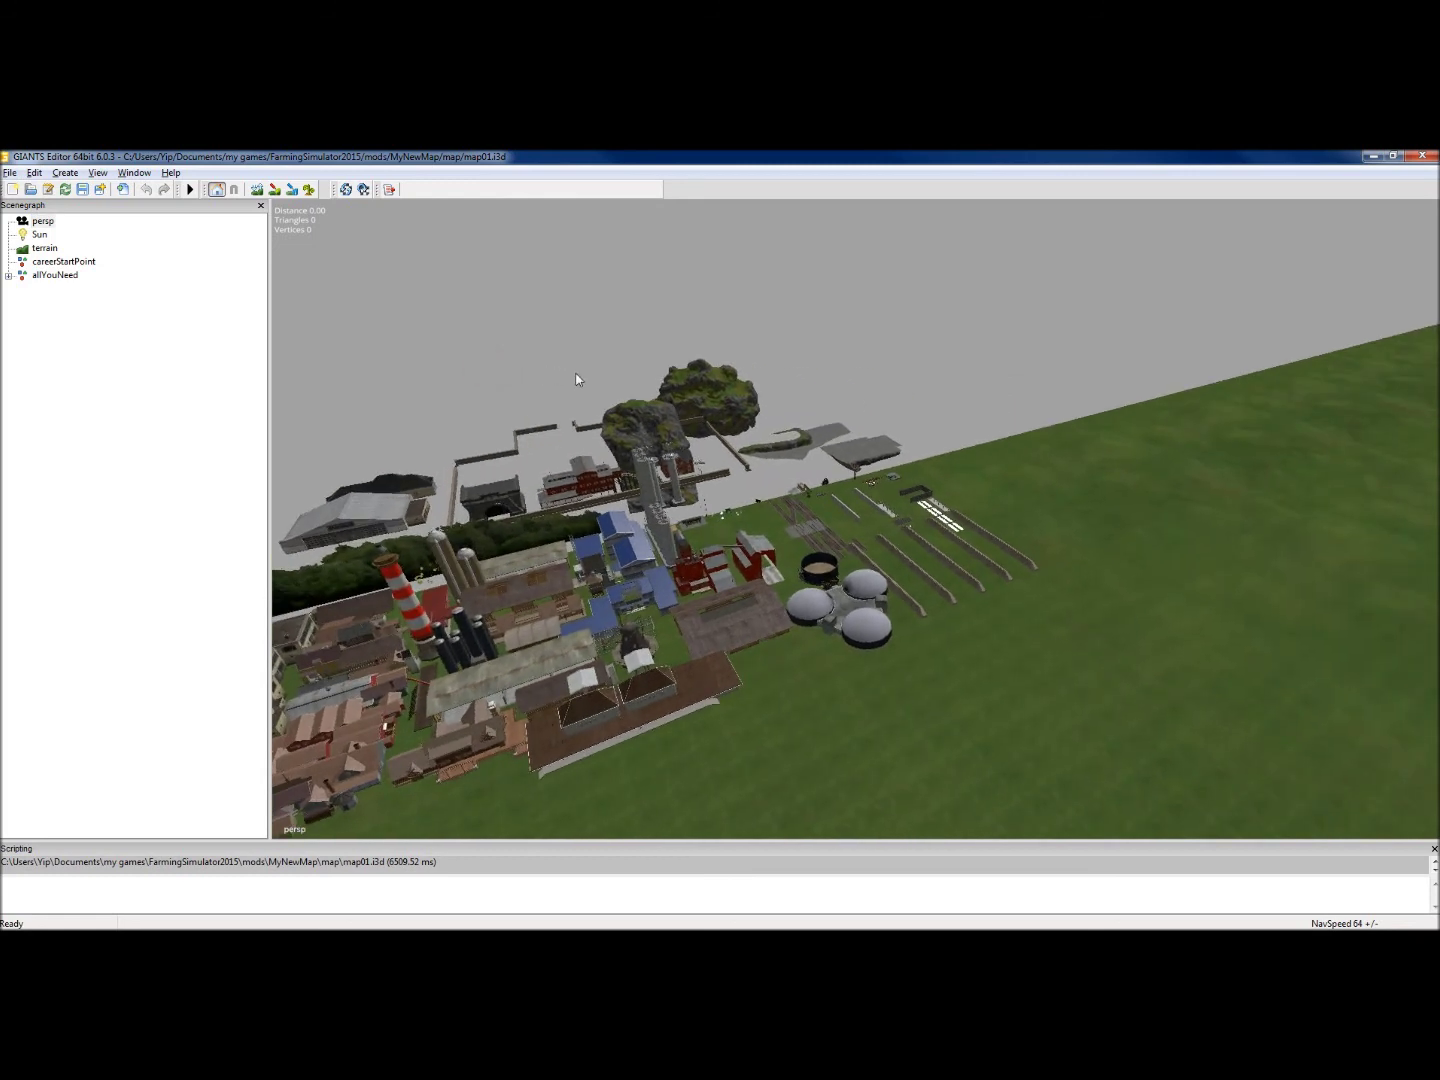
Select the Sun light in the scenegraph and frame it in the viewport
click(41, 235)
key(f)
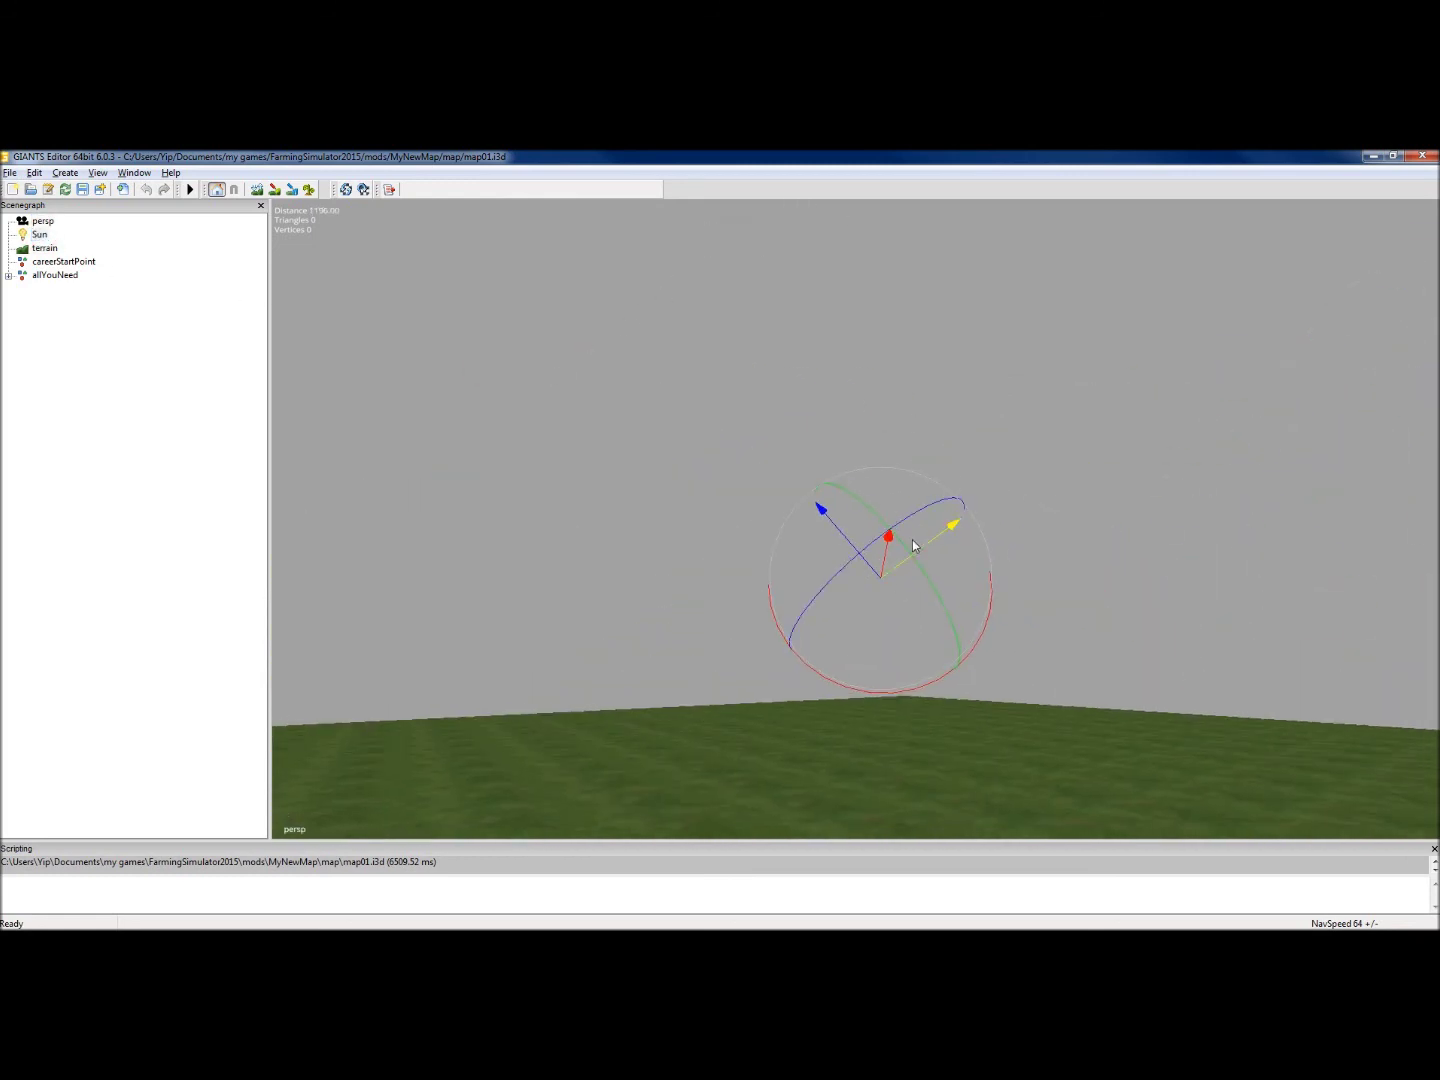
mouse_move(643, 537)
right_down()
mouse_move(680, 545)
mouse_move(691, 589)
mouse_move(656, 566)
right_up()
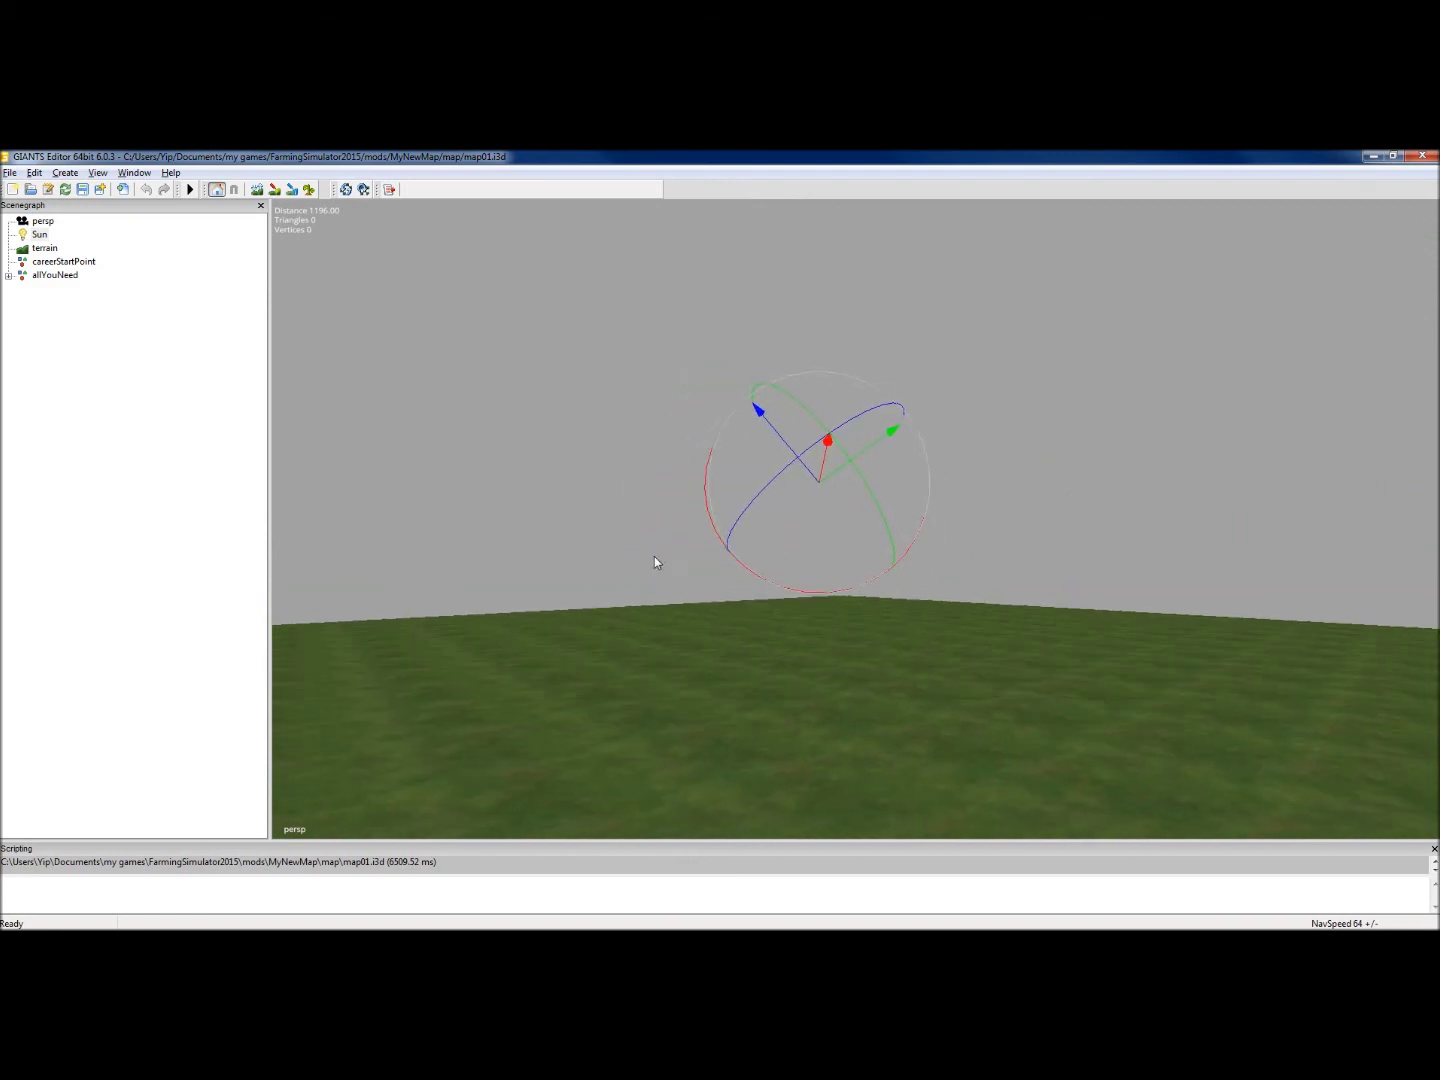
Select the terrain in the scenegraph and look over the flat grass surface
click(48, 250)
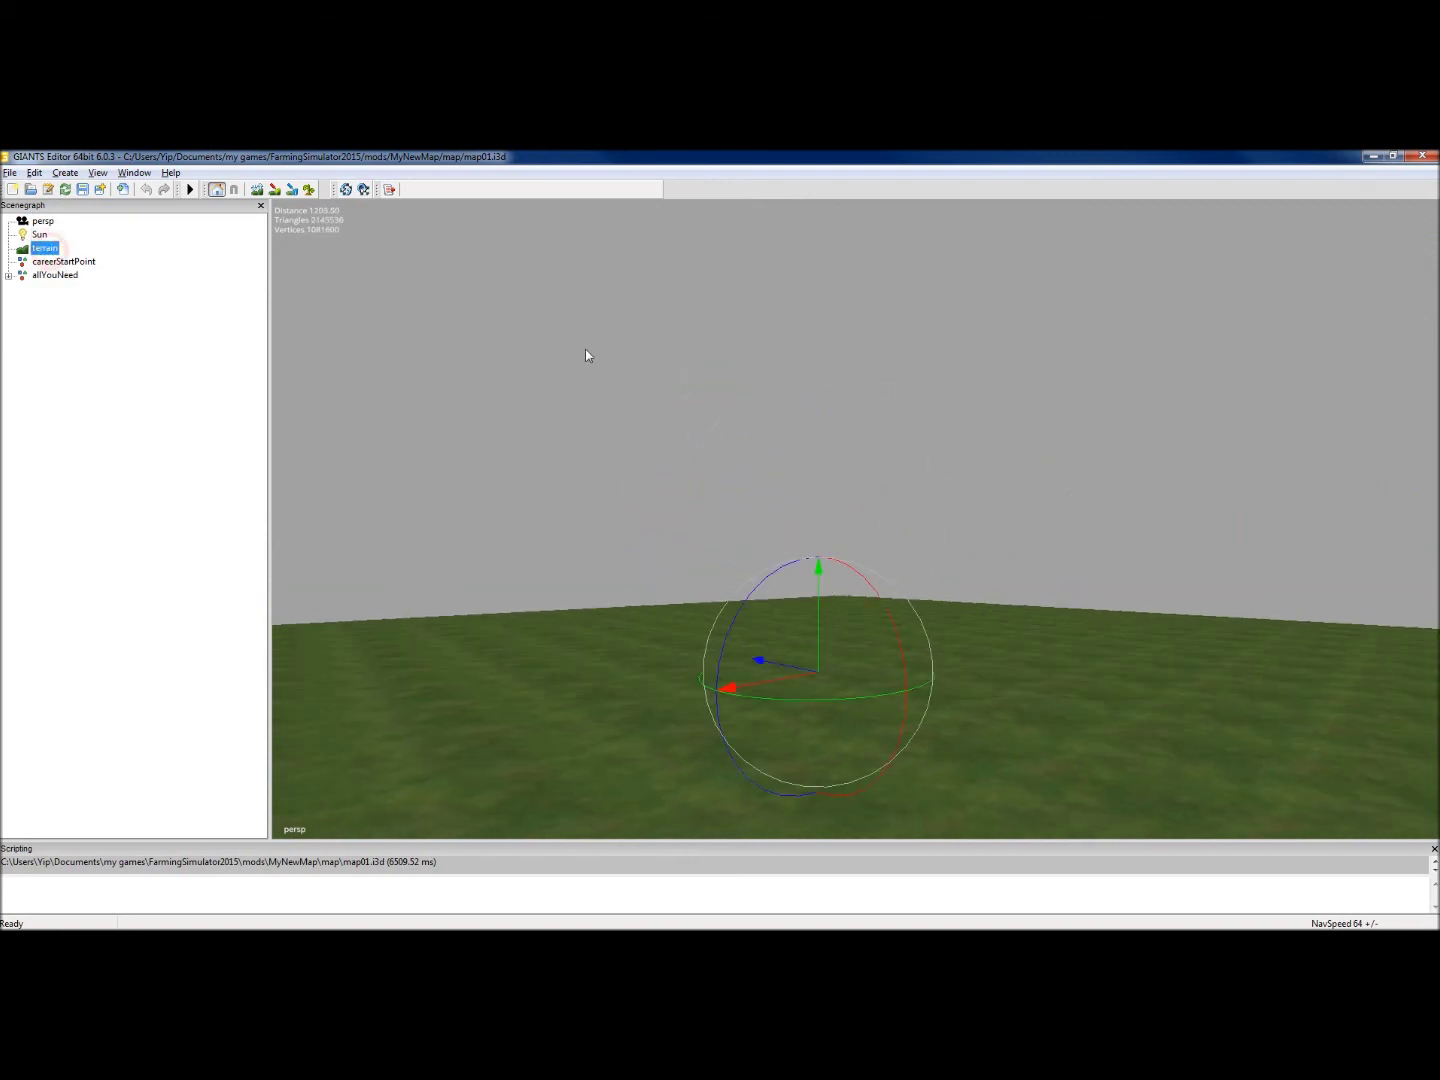
right_drag(797, 391, 726, 386)
alt+drag(725, 381, 899, 441)
right_drag(899, 447, 697, 444)
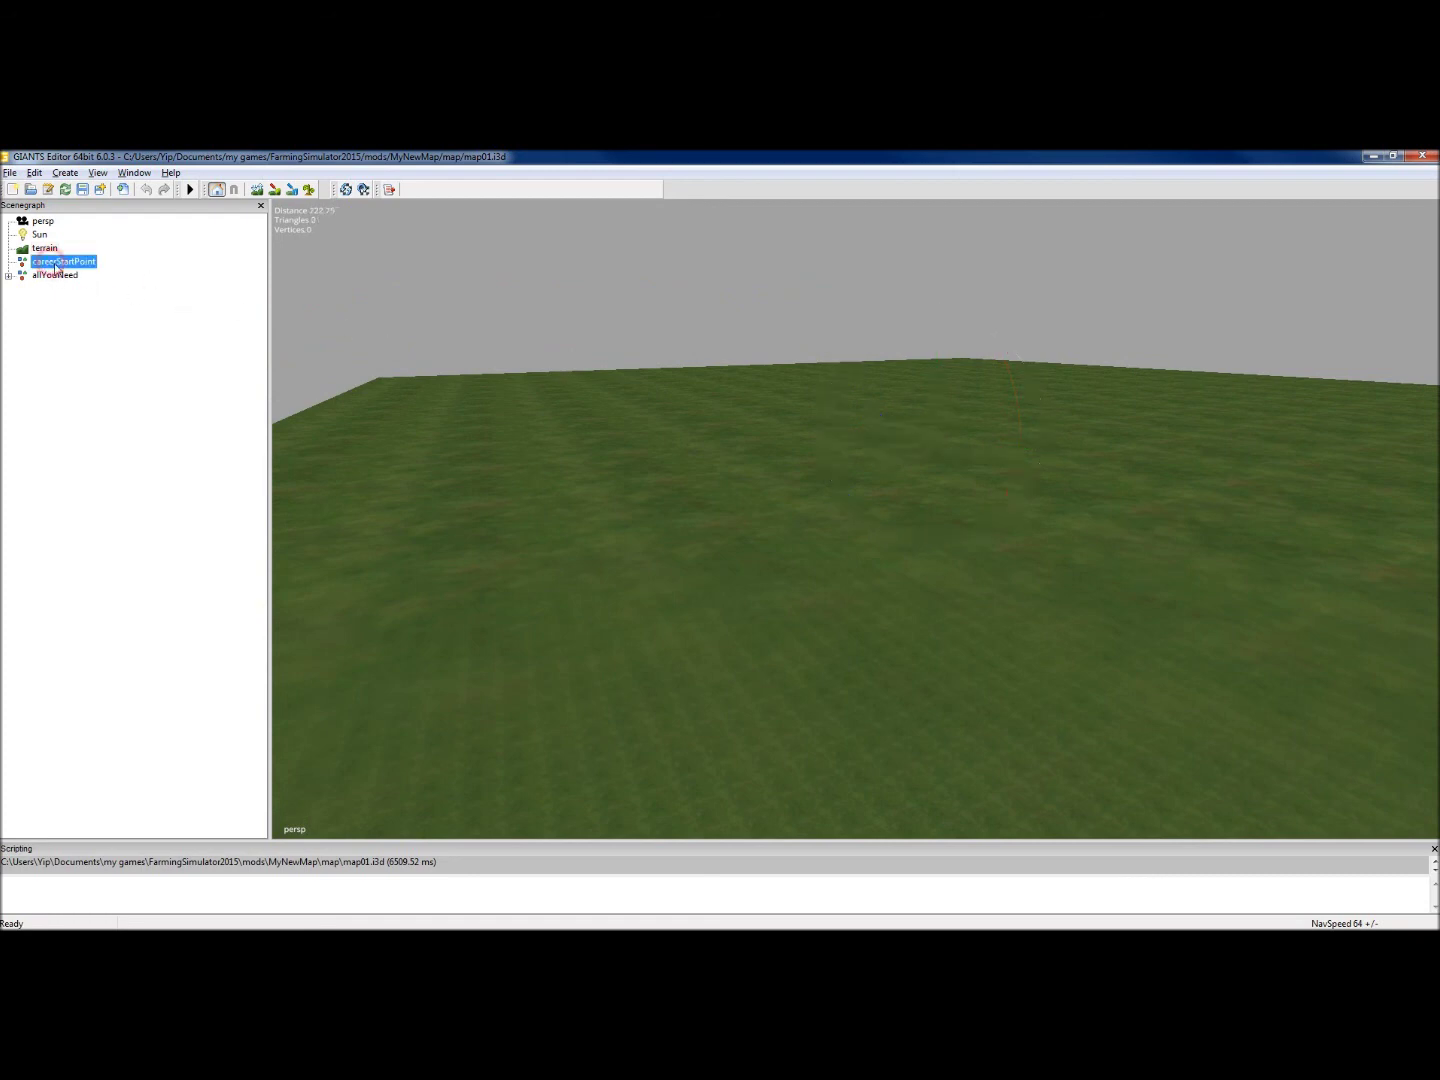
Examine the careerStartPoint location up close, on the grass between the wooden barn and the greenhouse
mouse_move(855, 416)
alt+mouse_down()
mouse_move(636, 427)
mouse_move(604, 449)
mouse_move(829, 432)
alt+mouse_up()
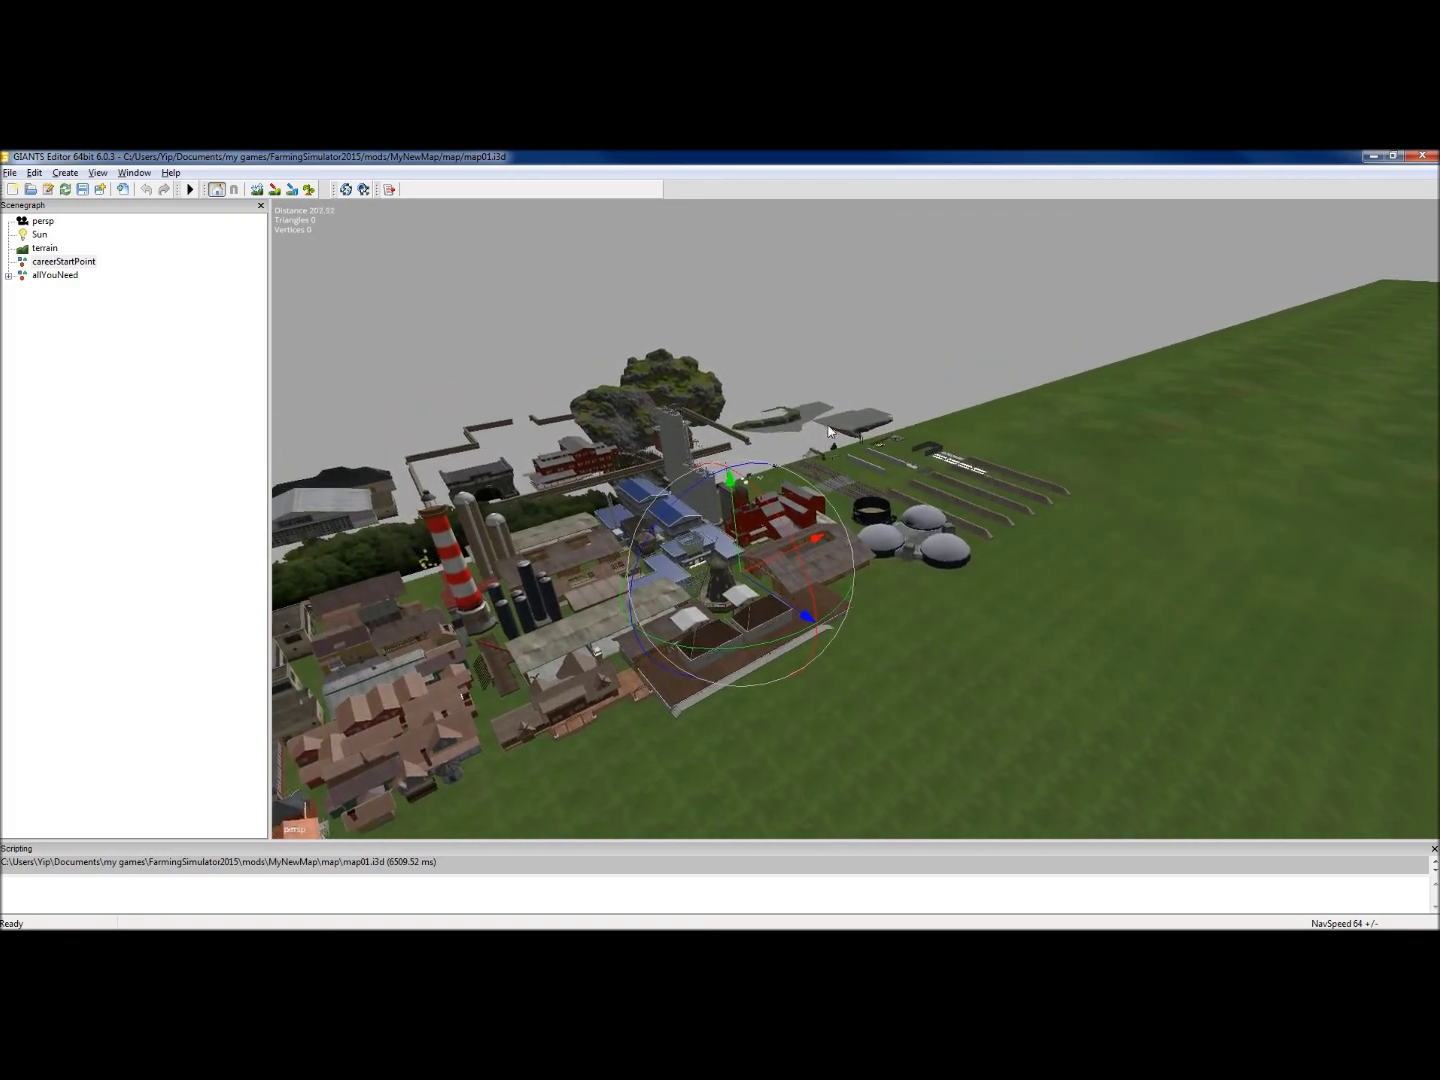
alt+middle_drag(829, 432, 841, 467)
alt+drag(785, 584, 778, 612)
alt+right_drag(778, 612, 794, 354)
alt+middle_drag(740, 509, 758, 467)
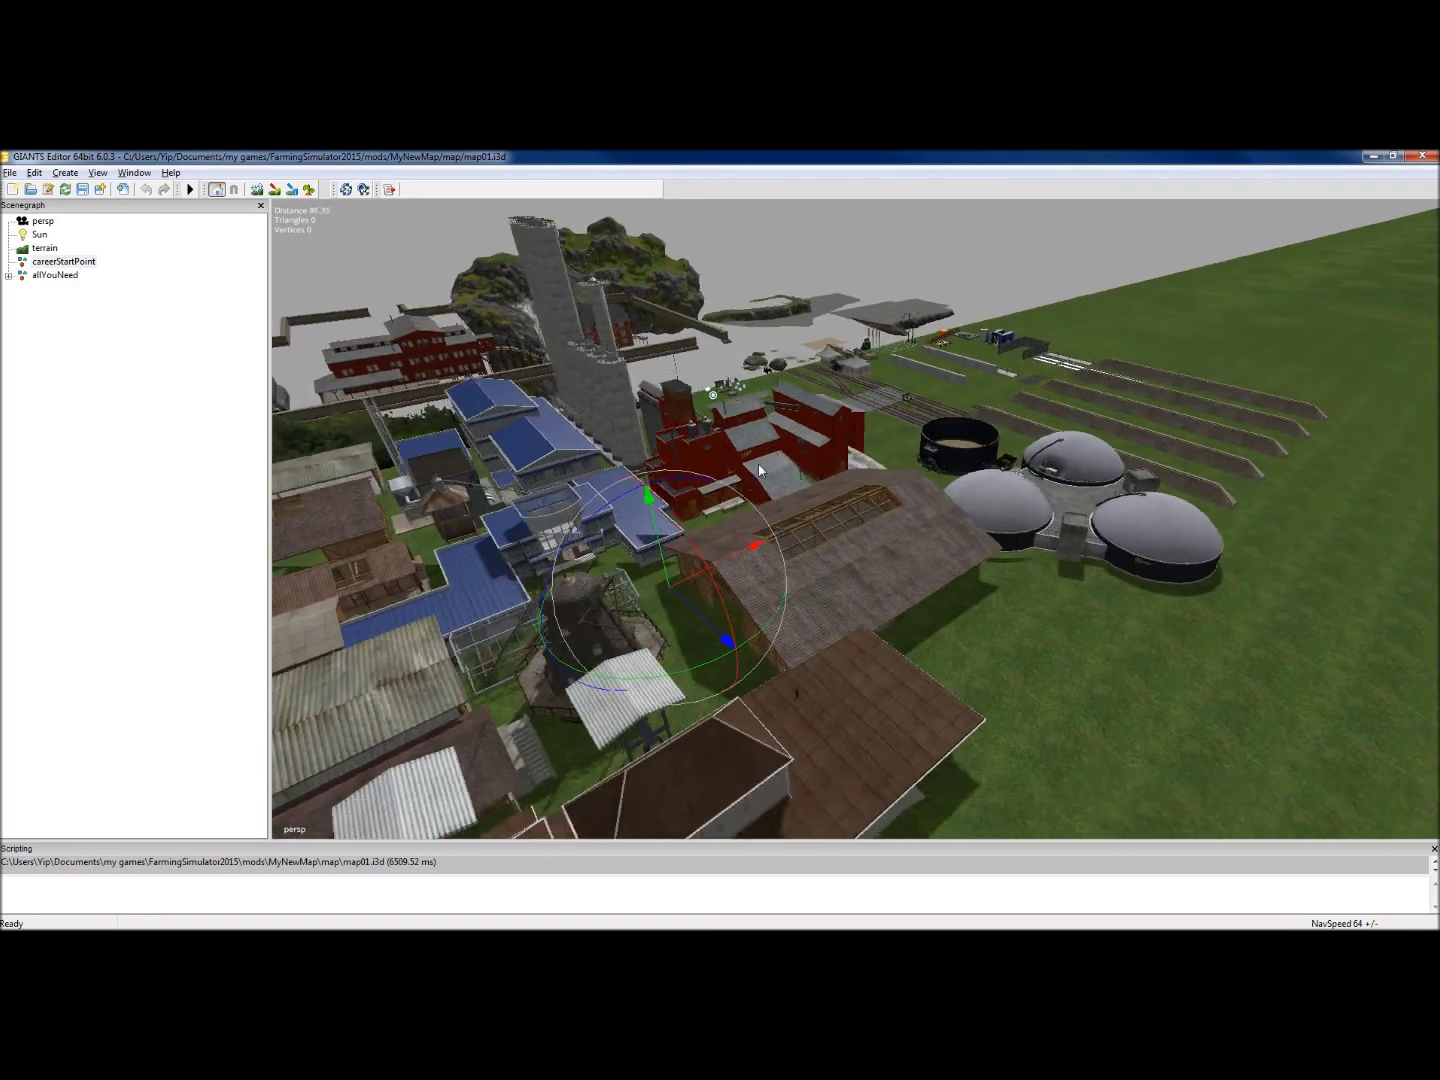
scroll(760, 470, up, 5)
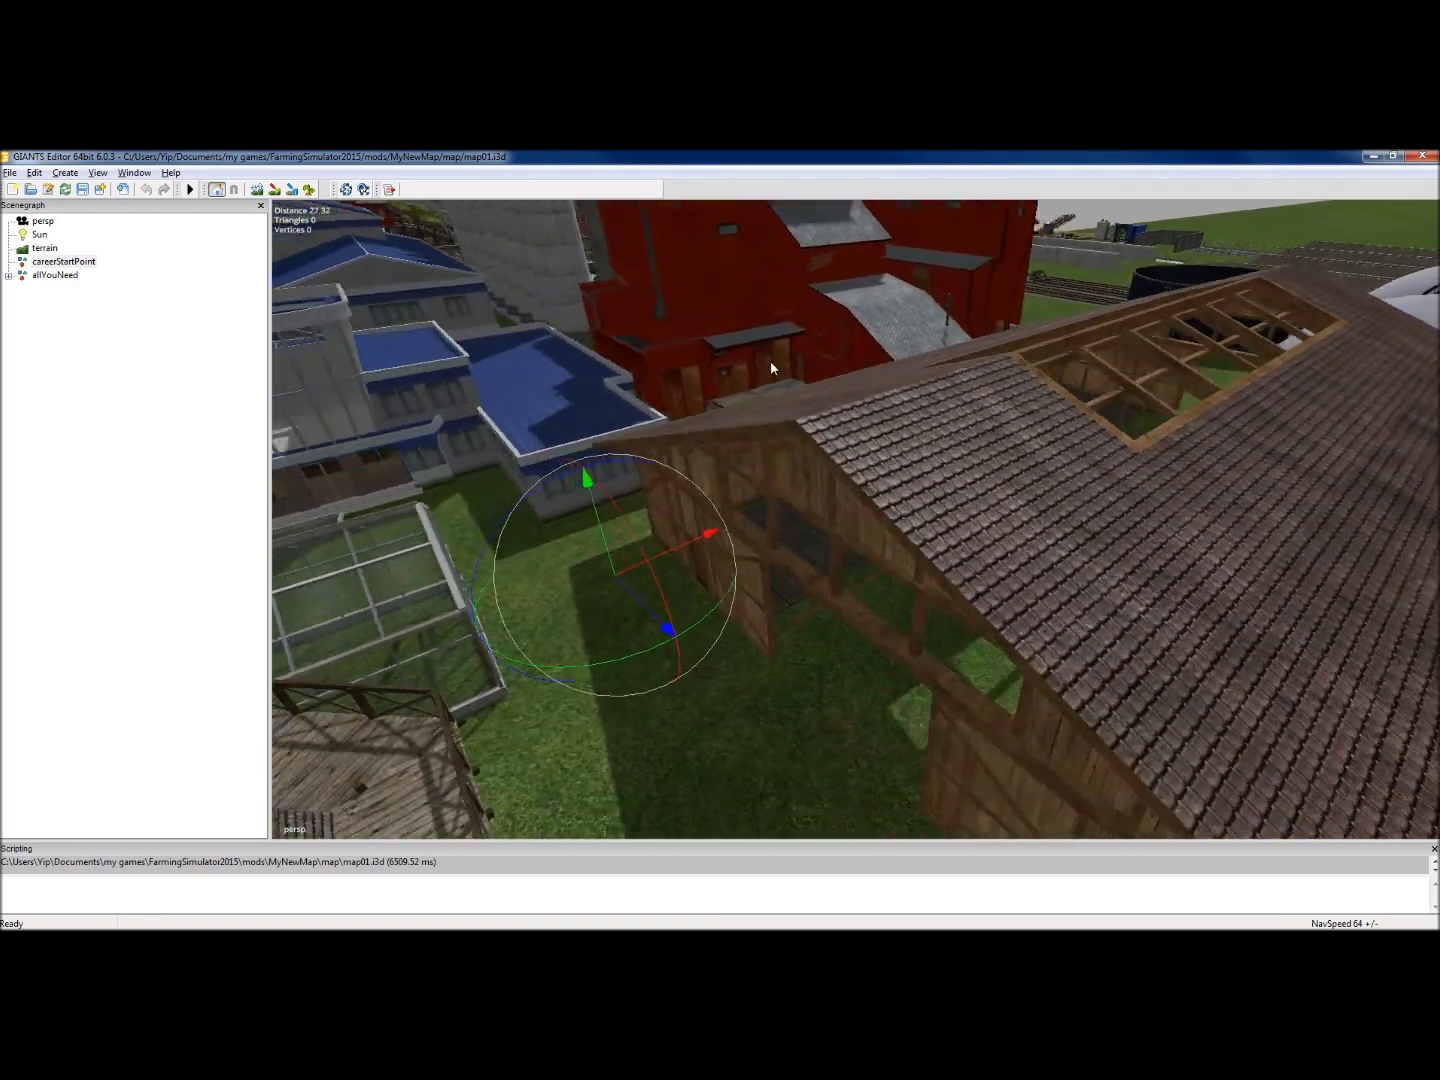
scroll(770, 368, up, 5)
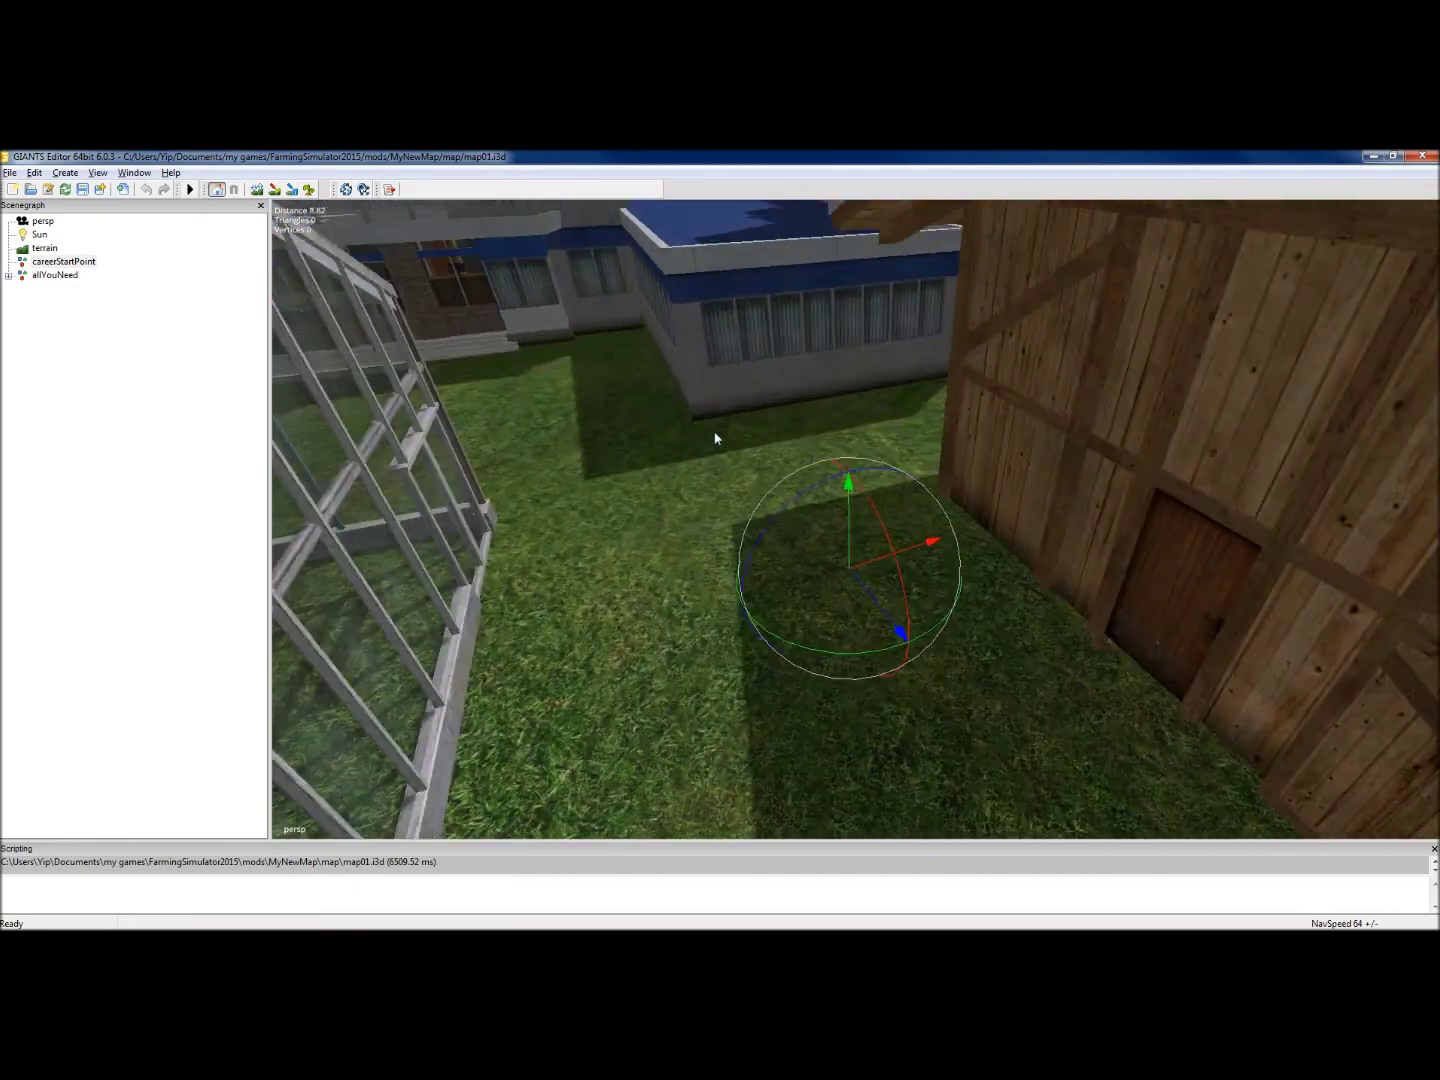
scroll(715, 438, up, 5)
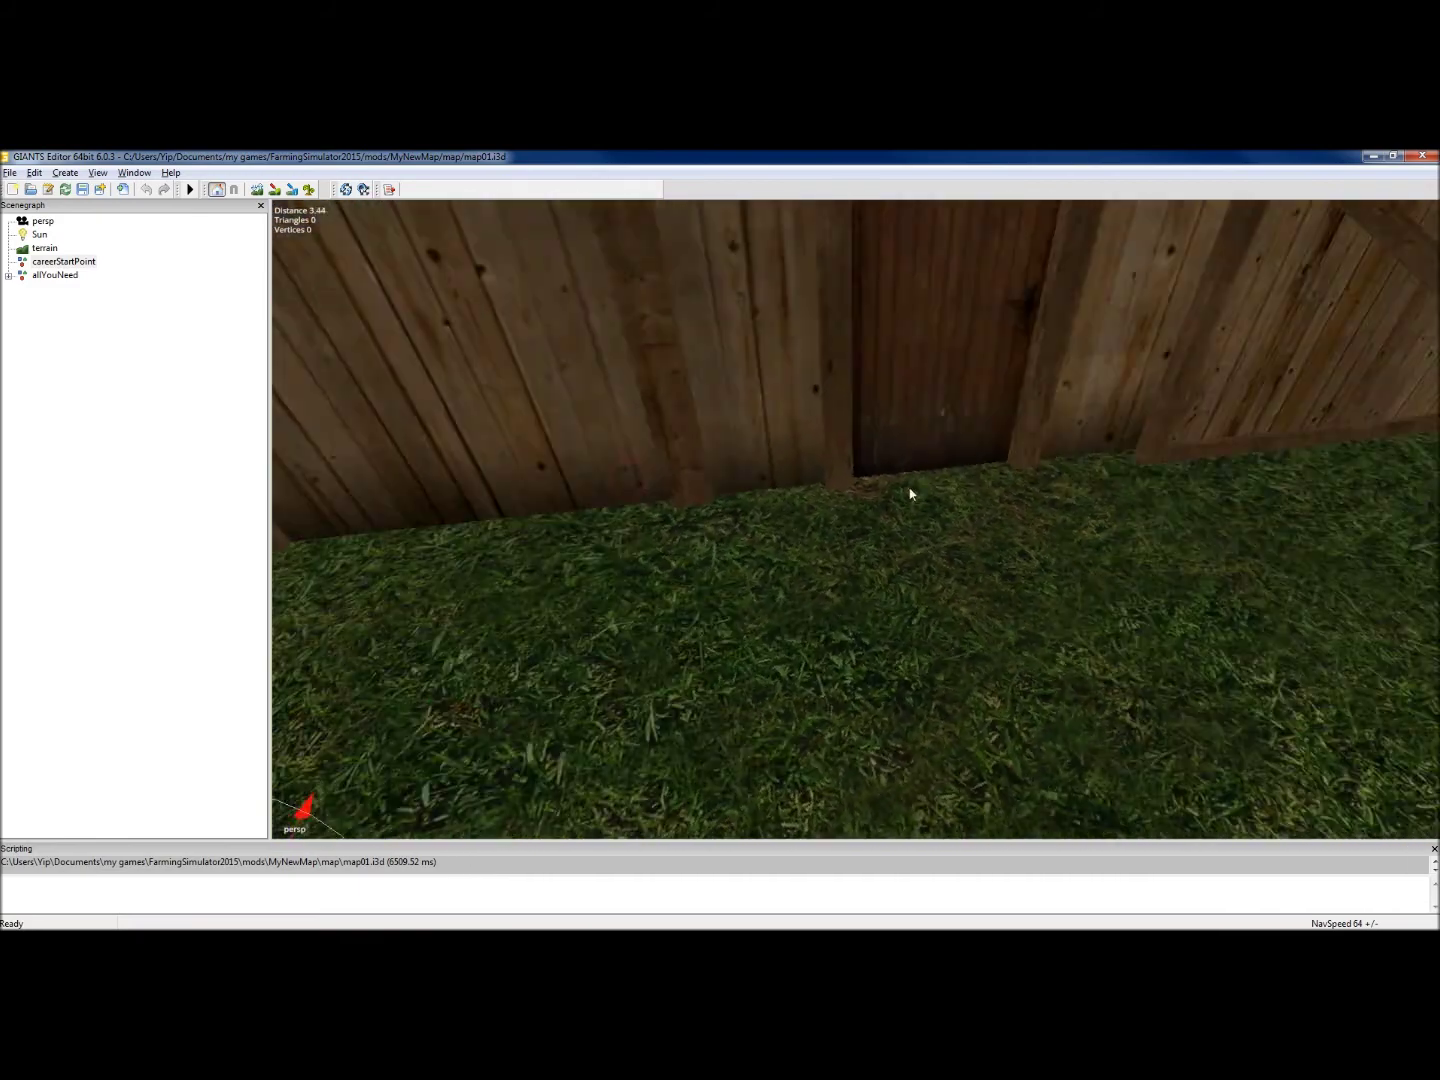
Inspect the surroundings of careerStartPoint at ground level, looking along the barn wall towards the grey building
alt+drag(909, 489, 1024, 439)
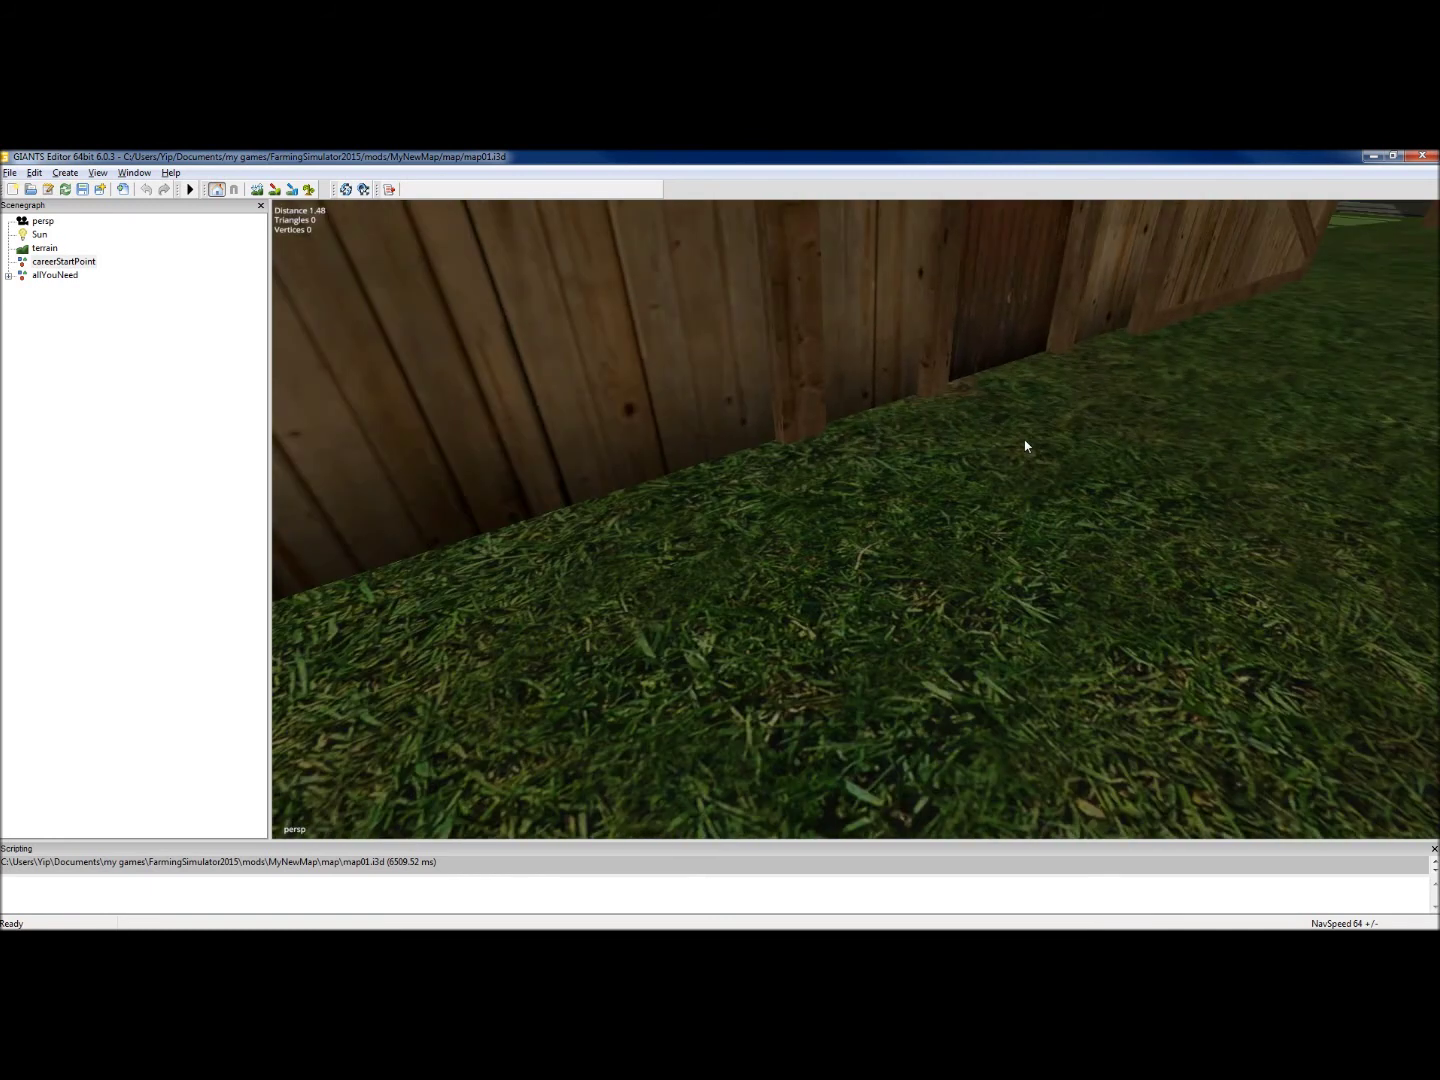
scroll(1025, 445, down, 5)
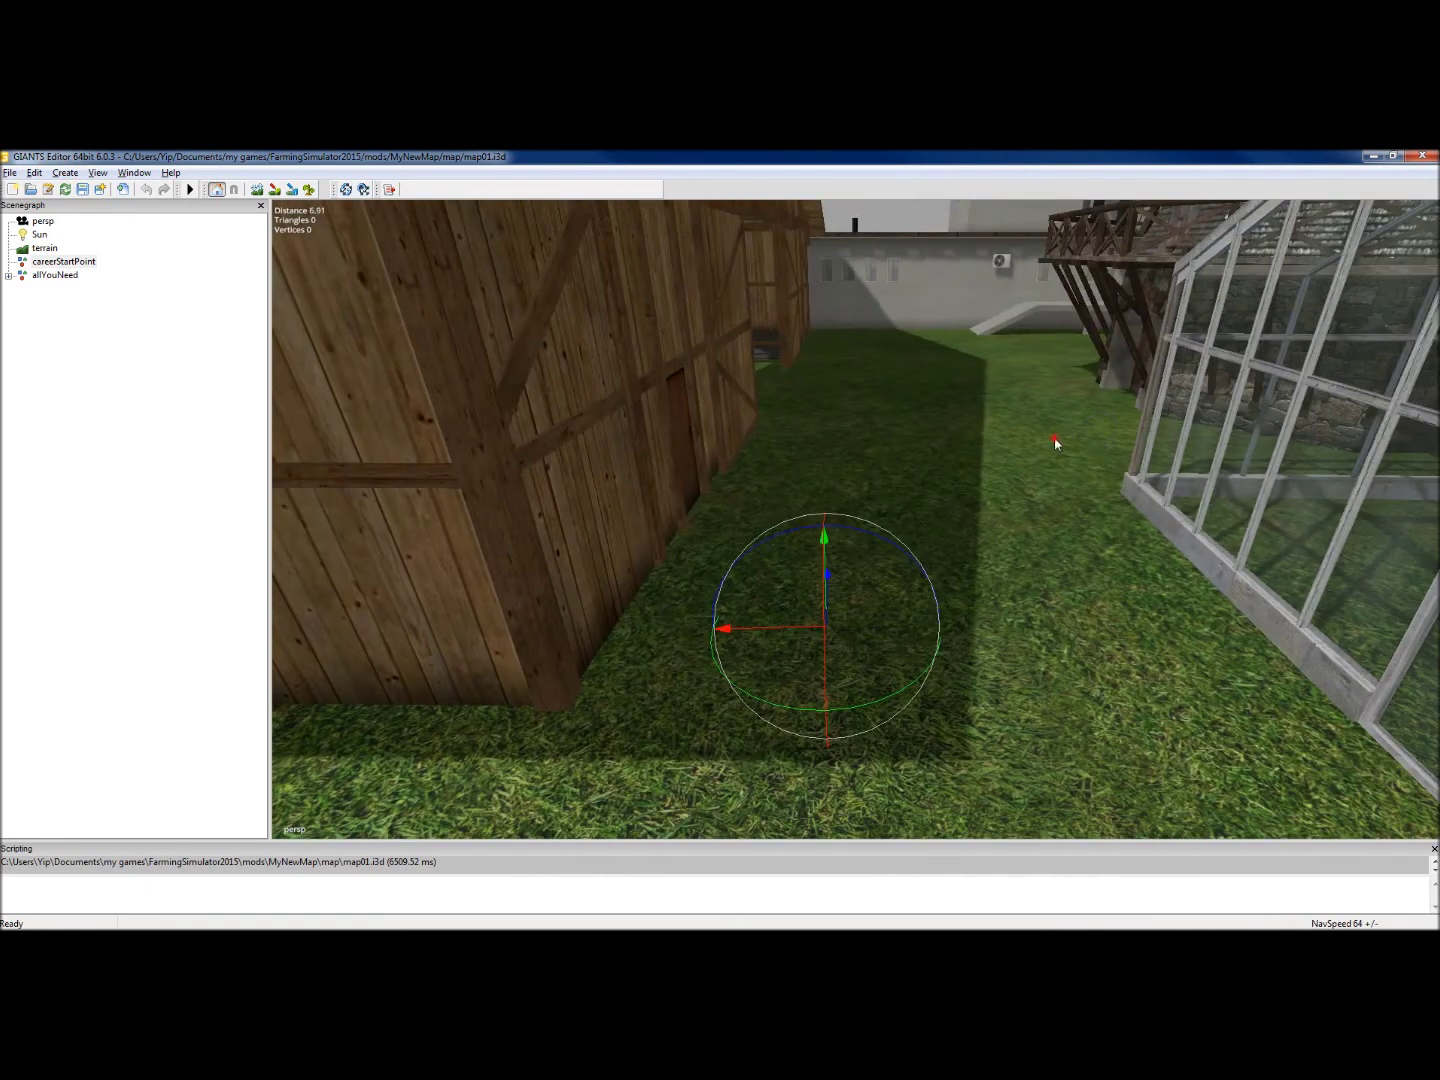
scroll(959, 440, up, 3)
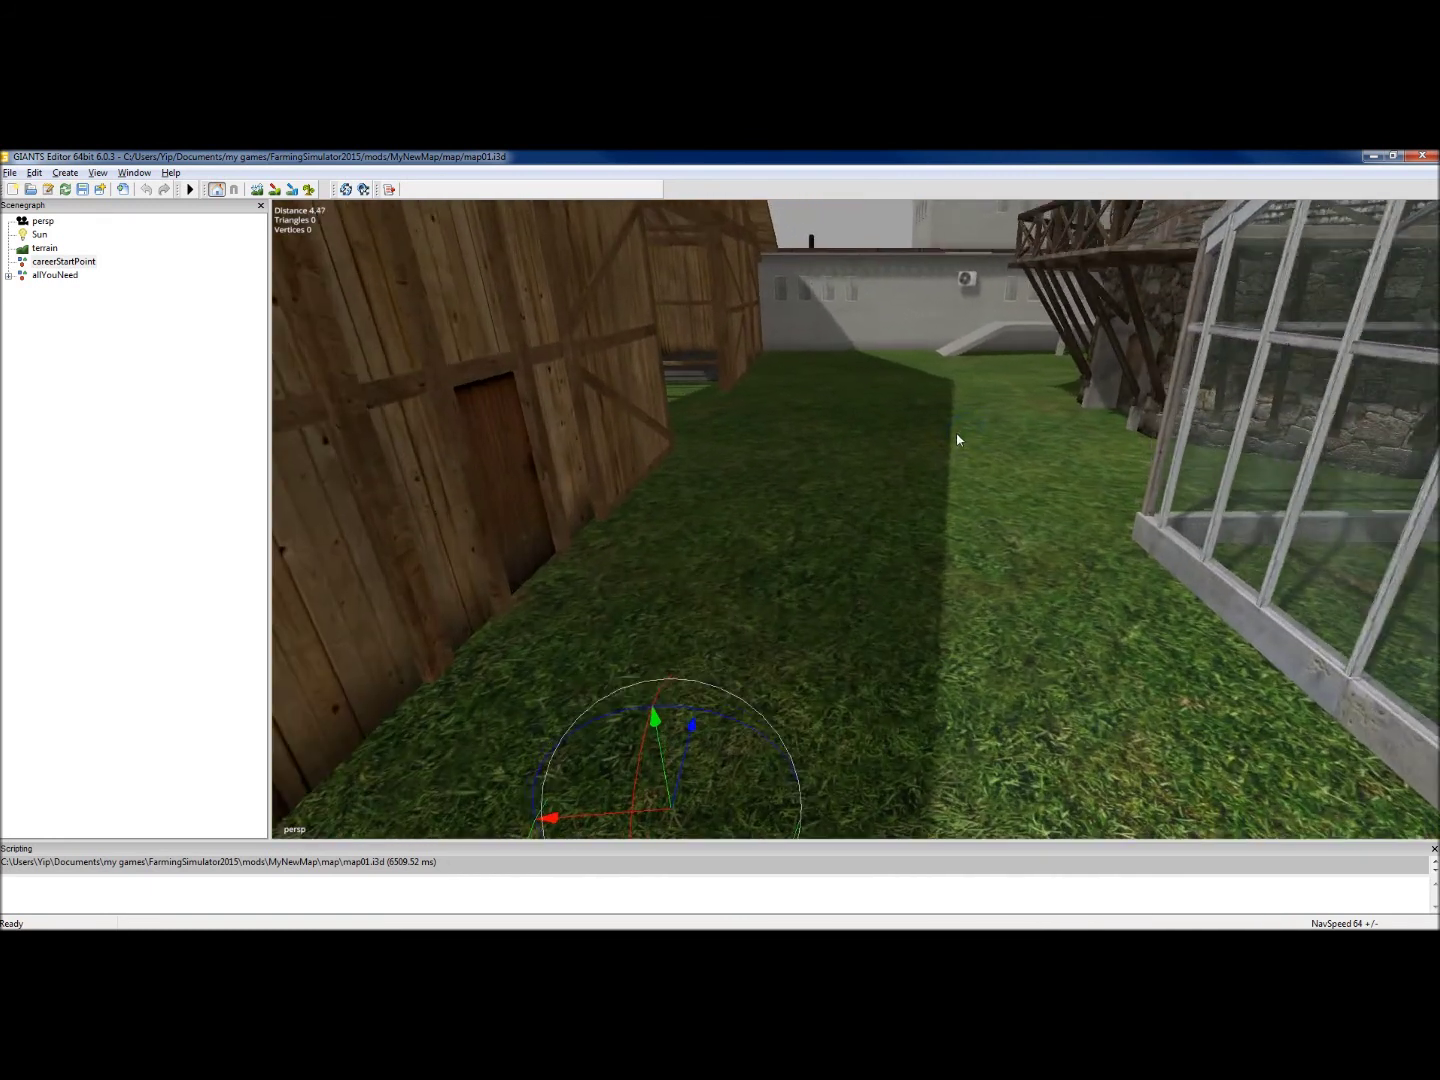
scroll(957, 434, down, 3)
alt+drag(930, 424, 923, 415)
scroll(923, 407, up, 4)
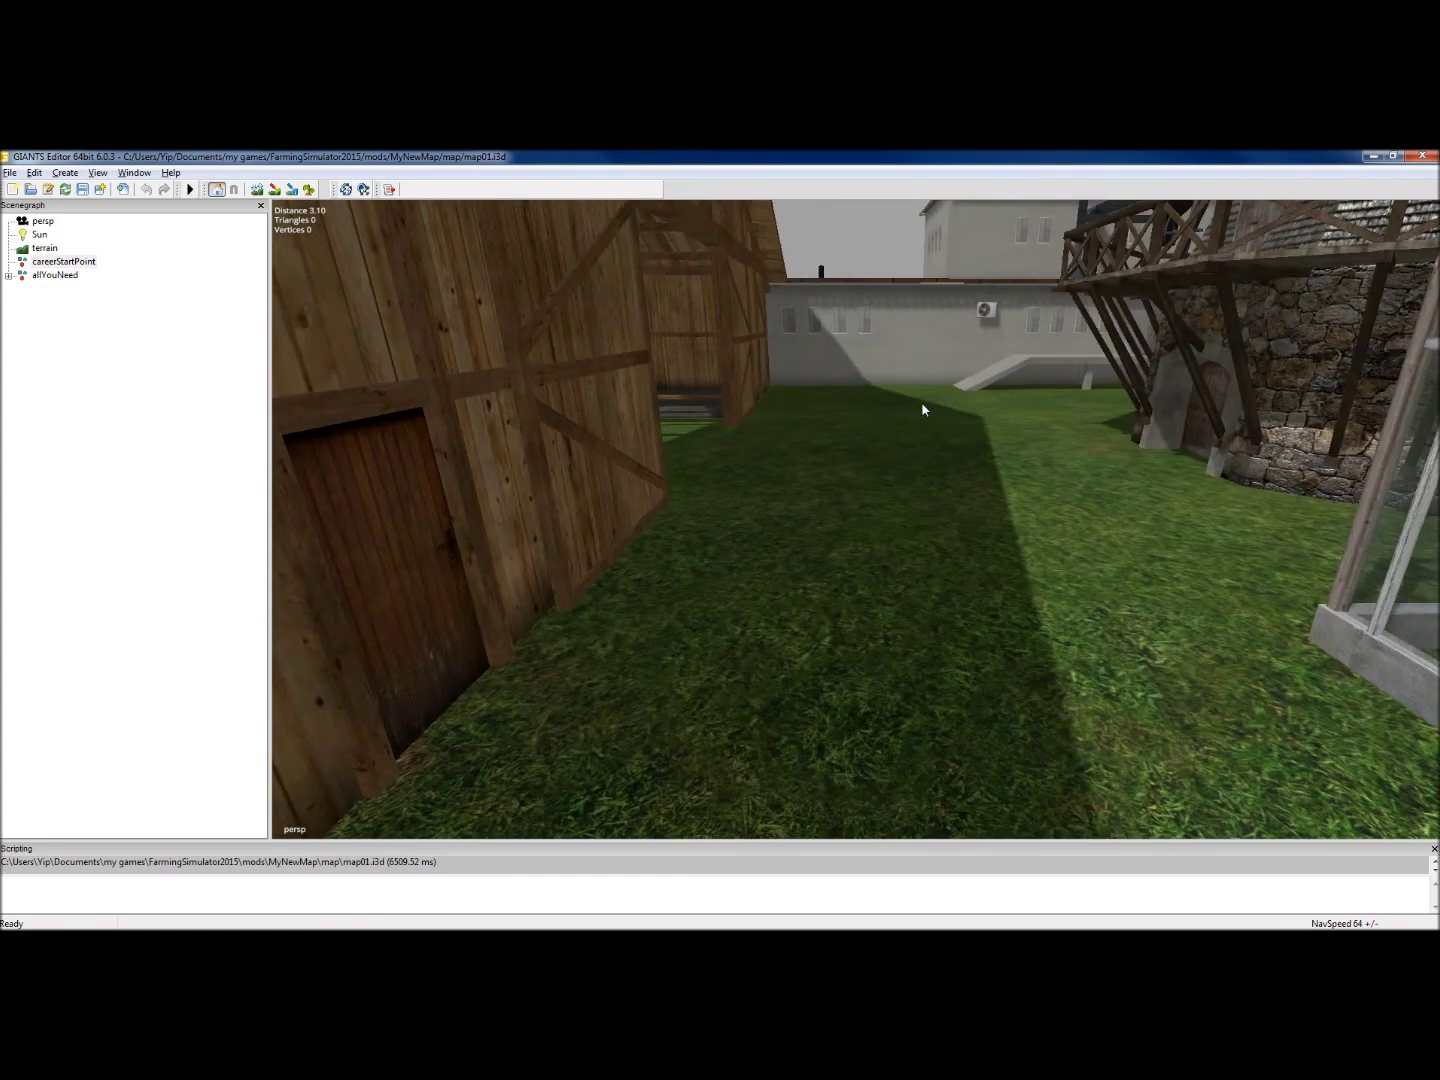
right_drag(846, 392, 858, 378)
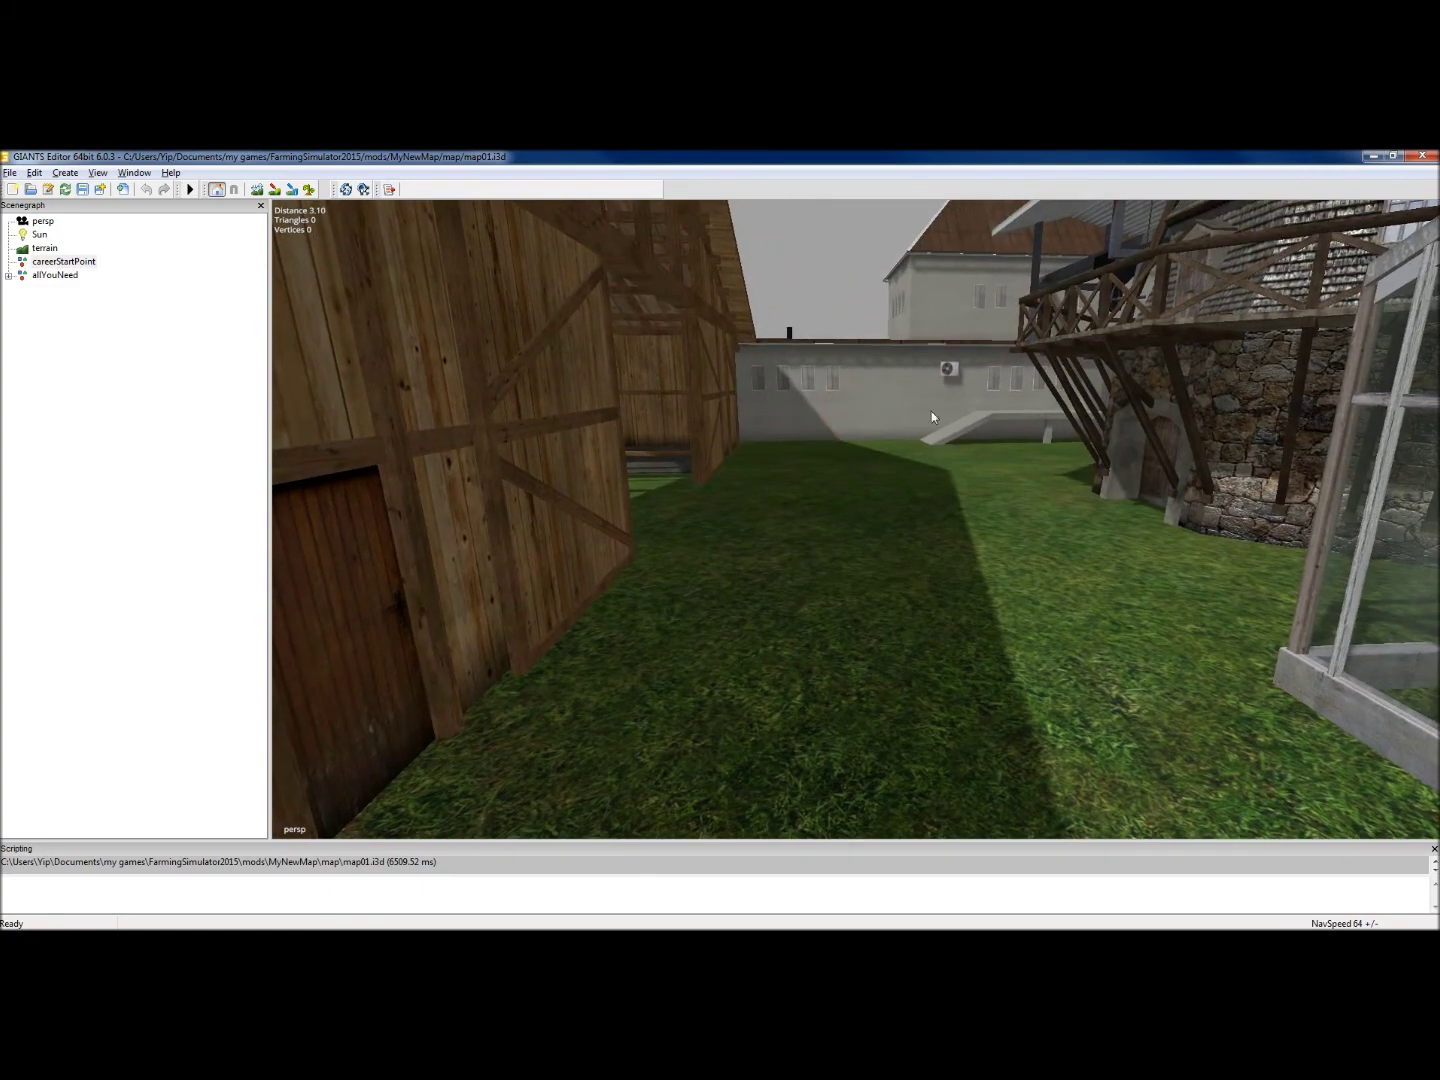
Survey the buildings around careerStartPoint from above and the open grass field beyond the silage bunkers
scroll(925, 382, down, 7)
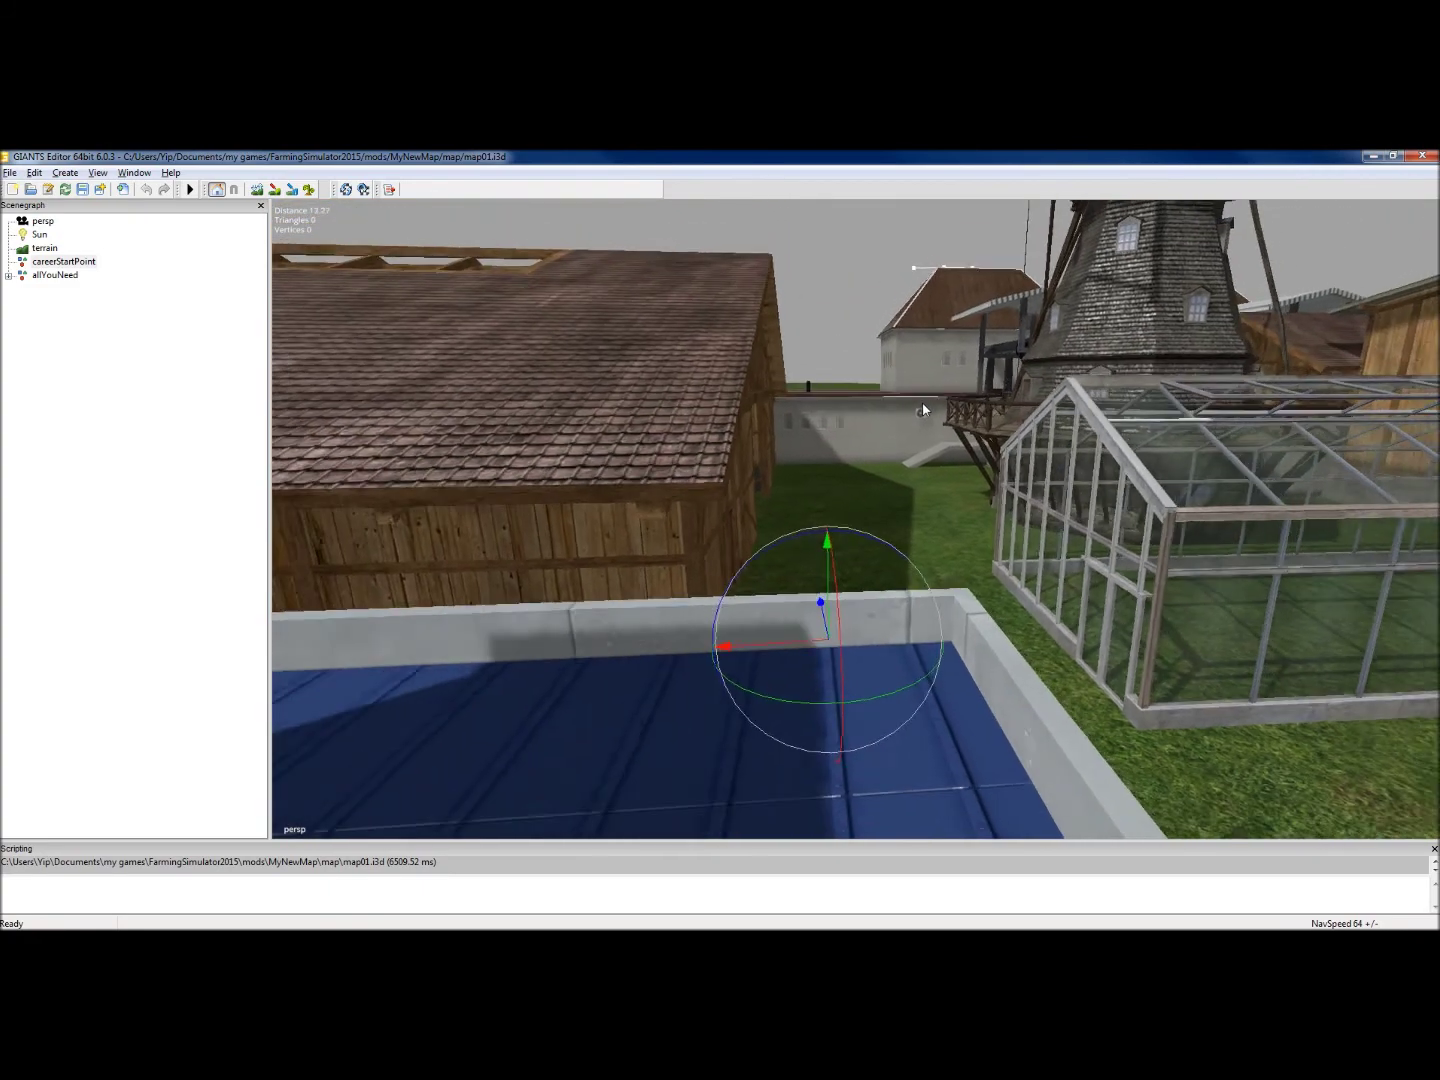
scroll(922, 391, up, 3)
scroll(923, 397, up, 1)
alt+drag(825, 508, 739, 643)
scroll(839, 508, down, 4)
alt+middle_drag(739, 644, 710, 679)
alt+drag(871, 491, 900, 488)
scroll(901, 489, down, 4)
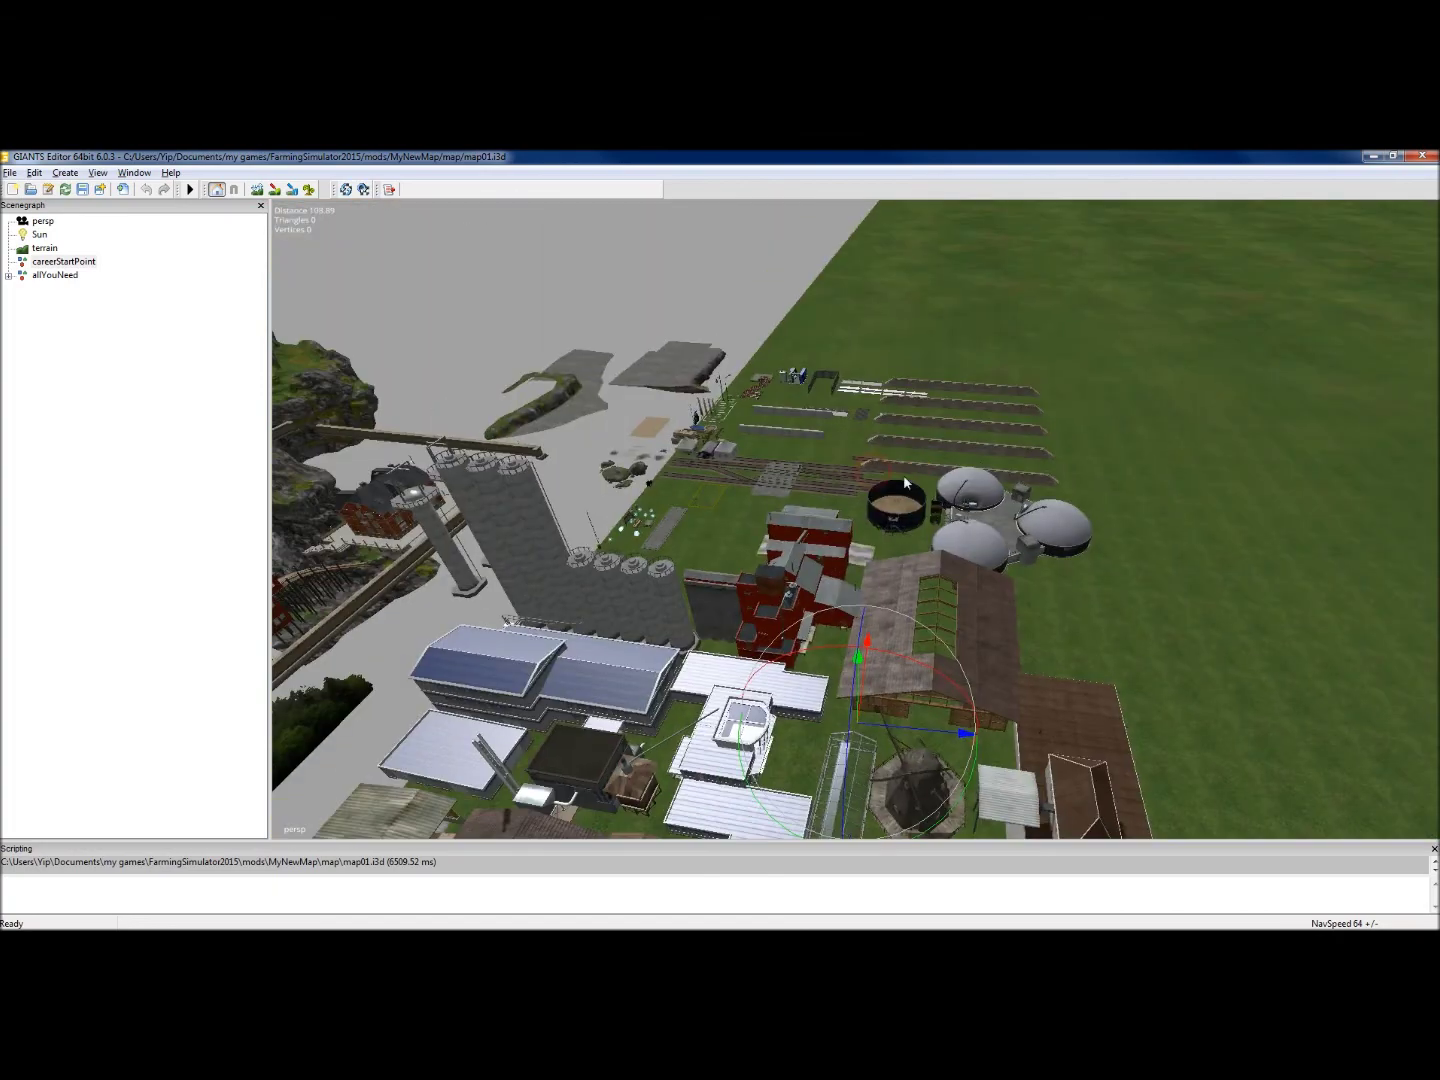
alt+middle_drag(900, 489, 459, 467)
alt+drag(740, 456, 751, 458)
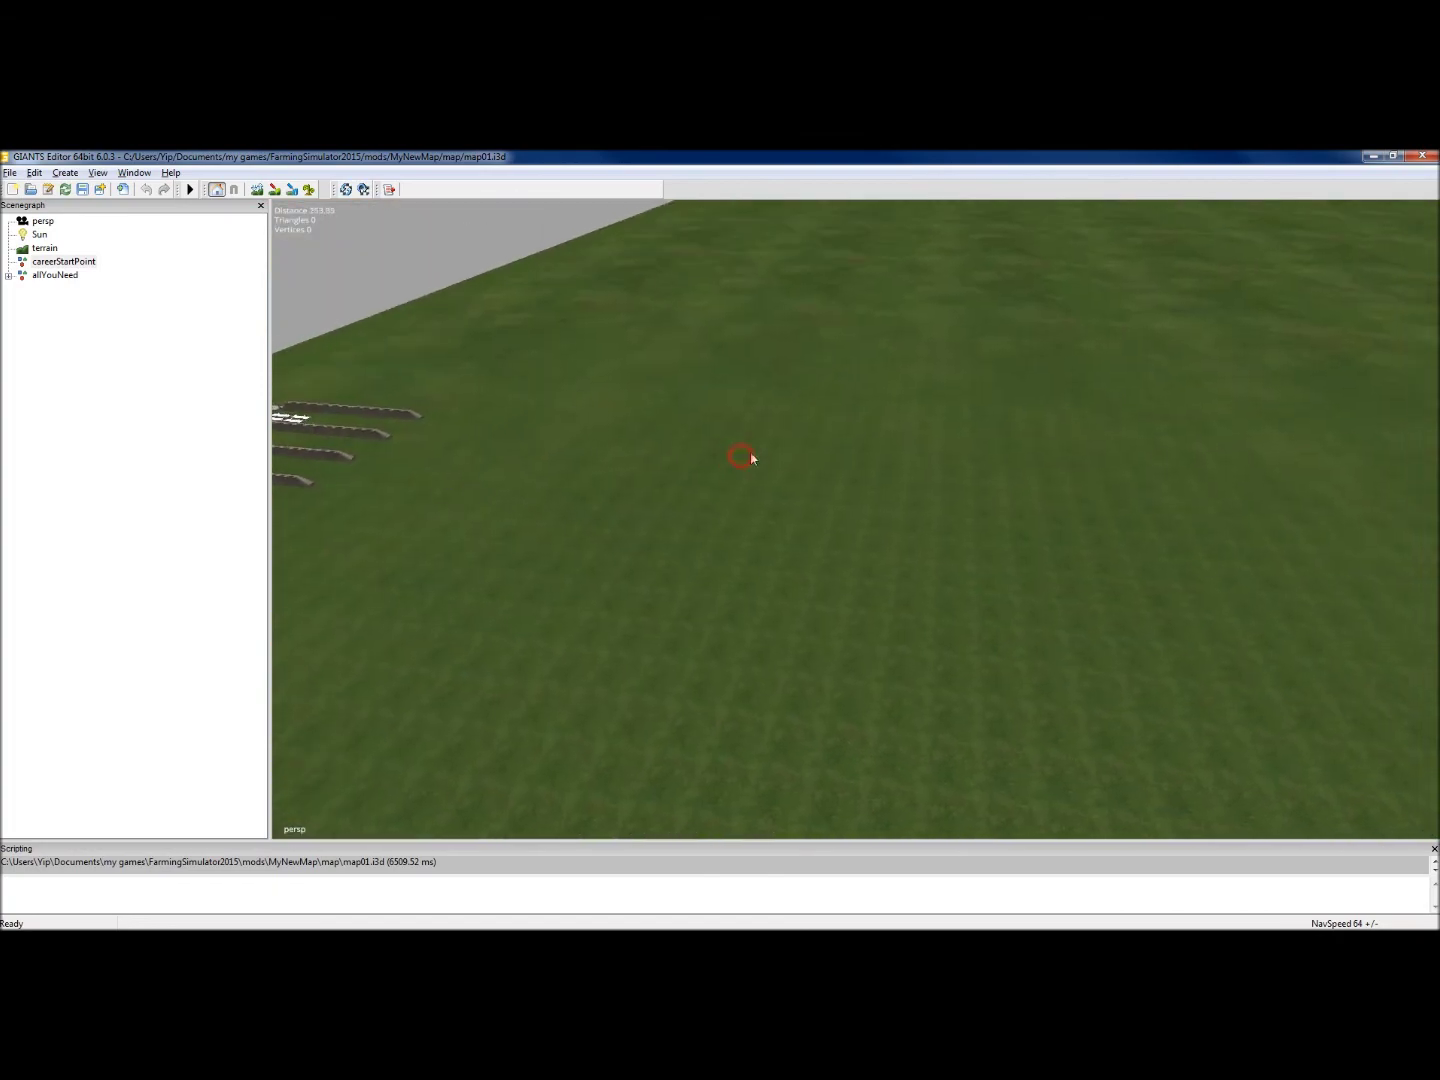
Select the allYouNeed group to view all its objects, and clear the selection
click(54, 276)
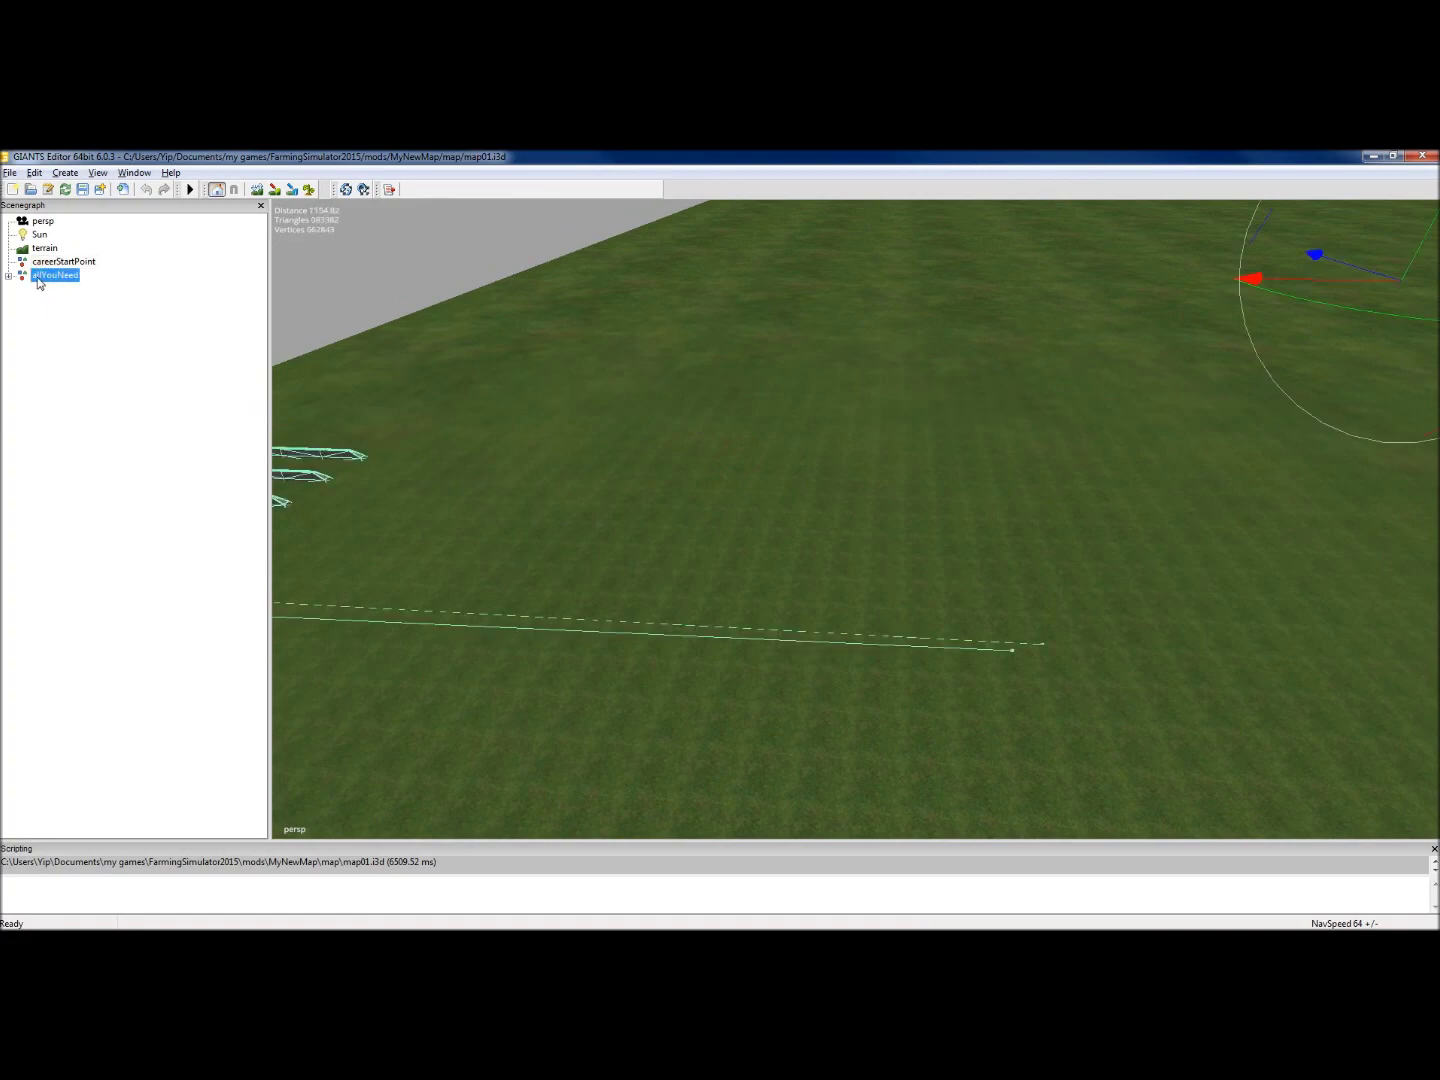
key(f)
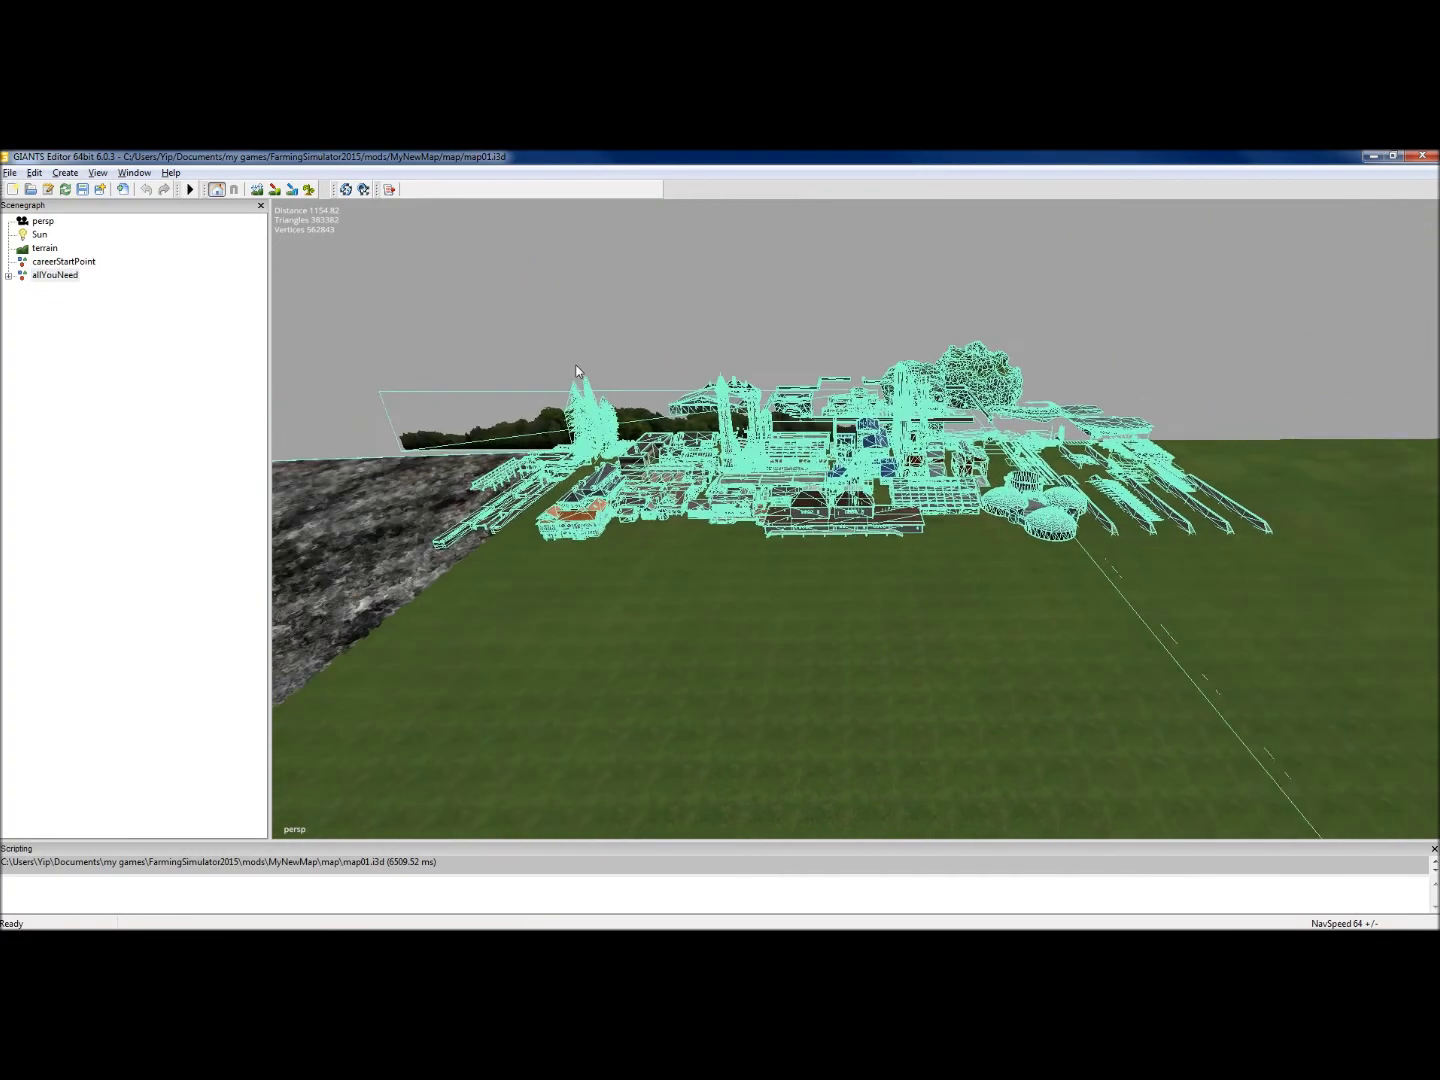
alt+middle_drag(693, 378, 936, 424)
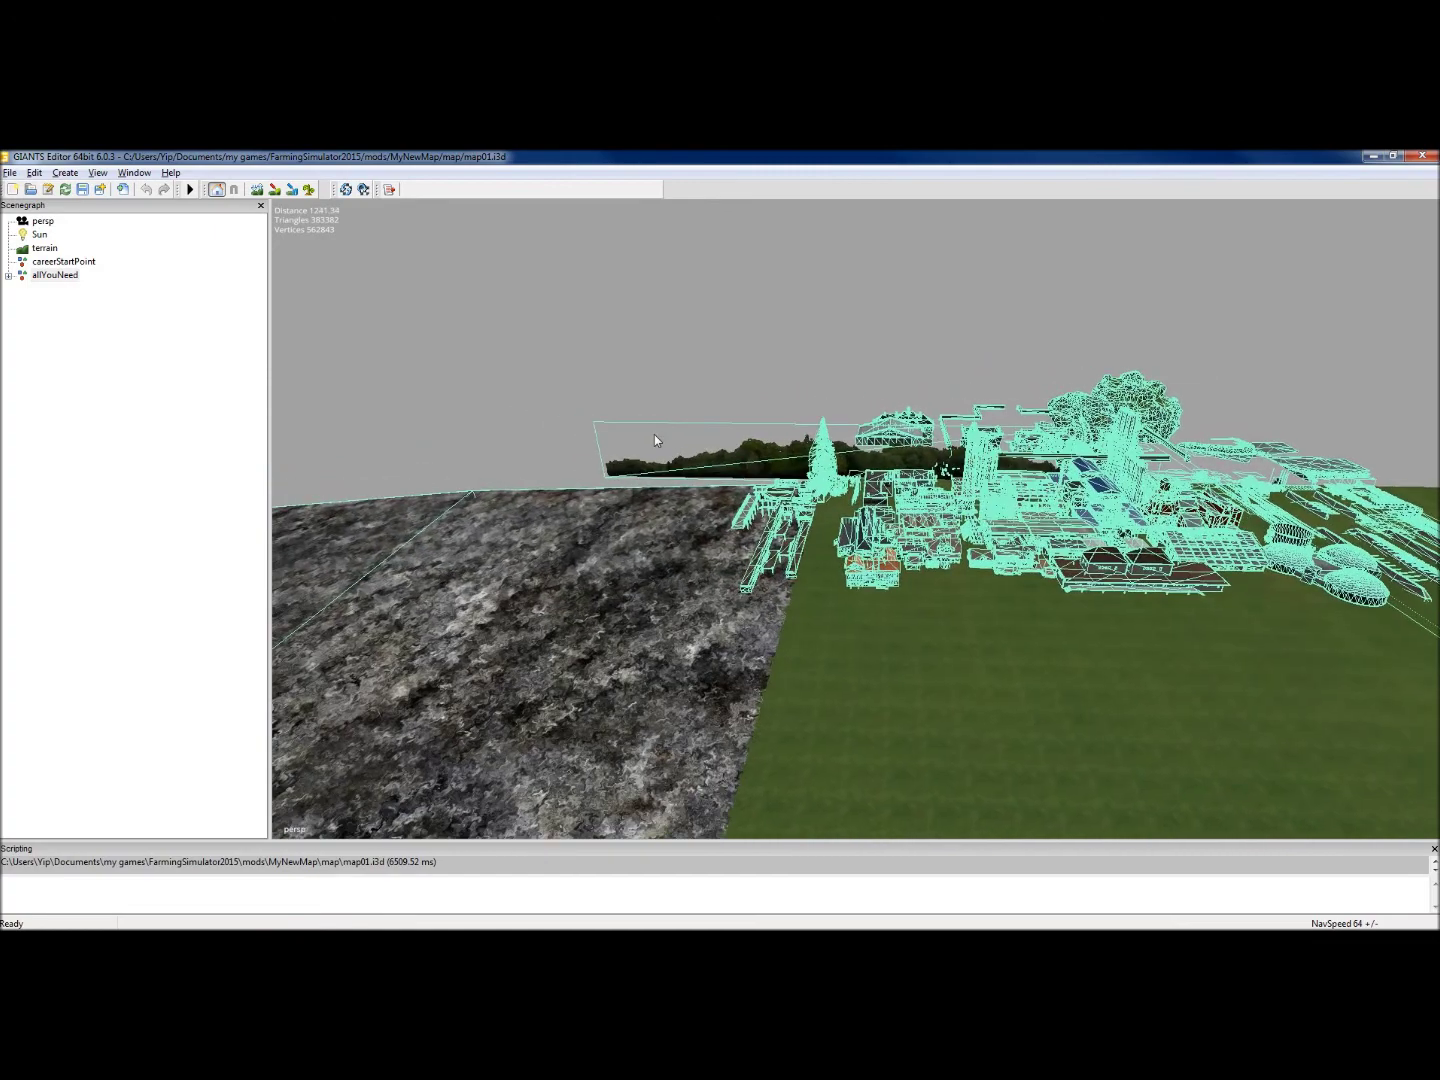
alt+drag(650, 435, 734, 444)
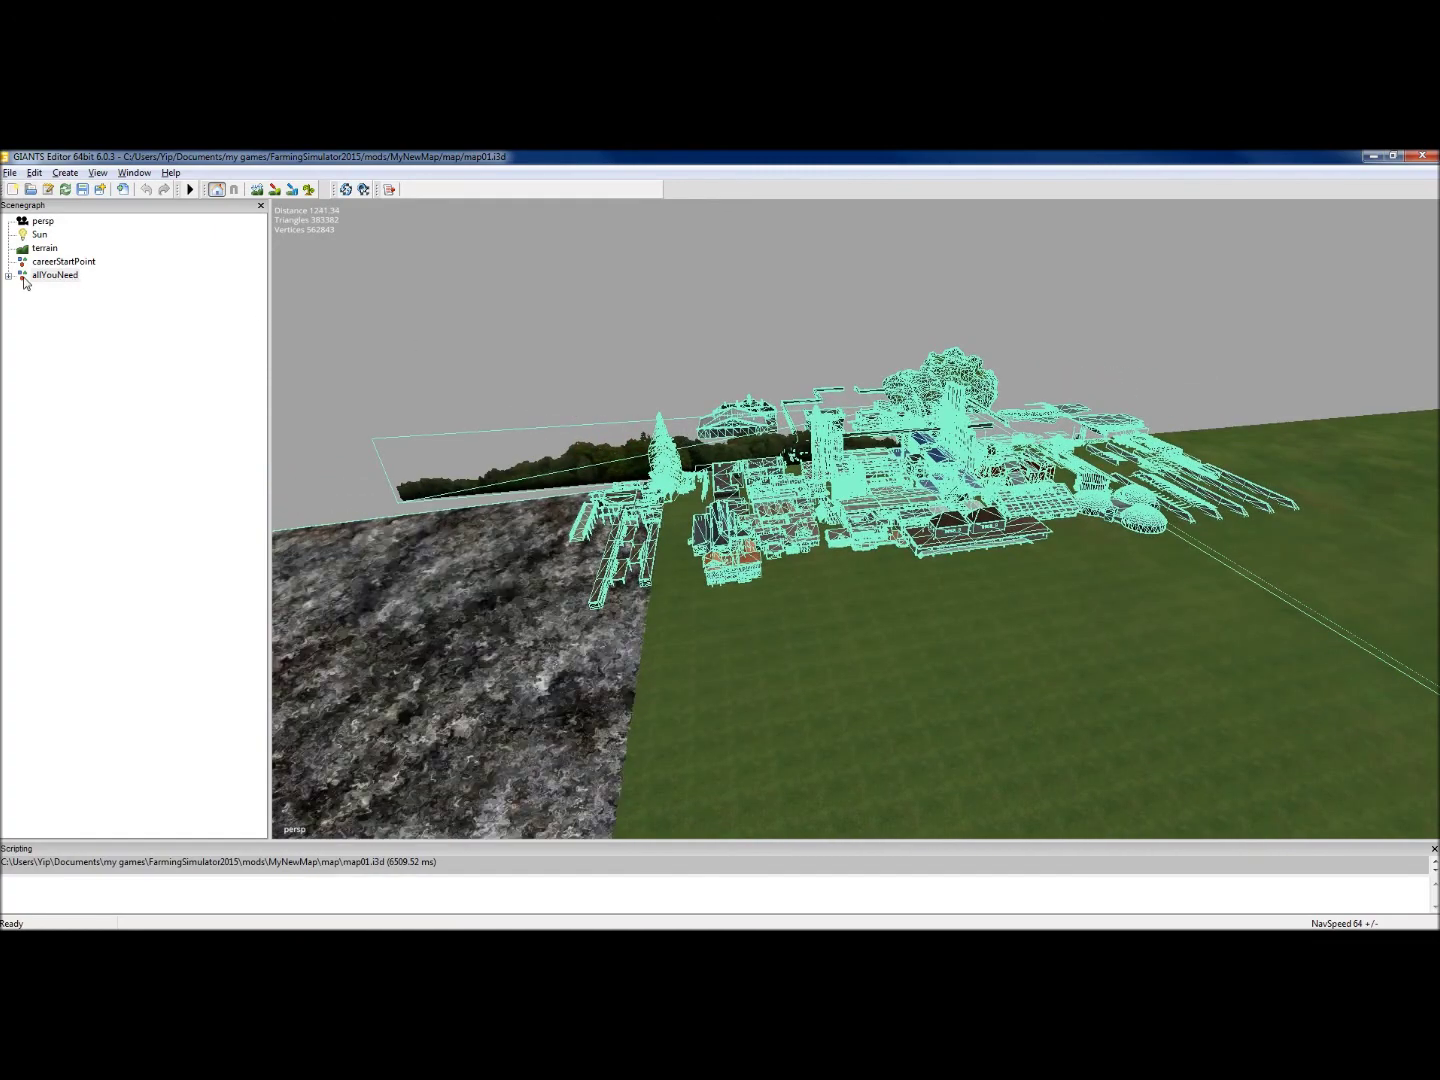
click(527, 335)
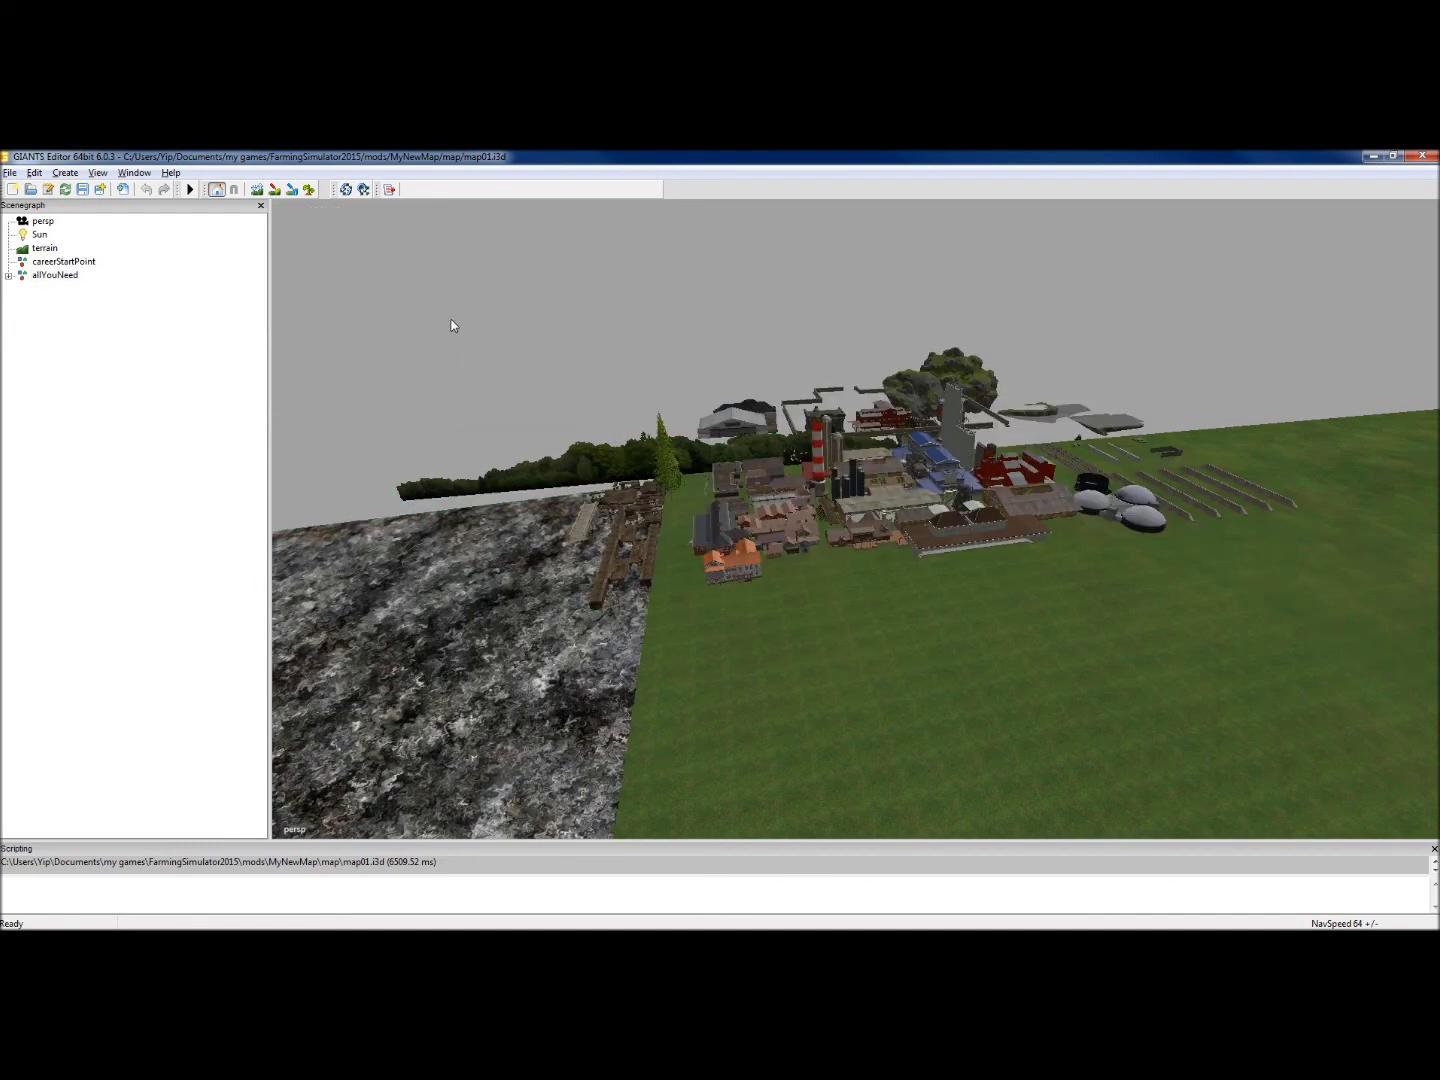
Select the building behind the orange-roofed house to inspect it, clear the selection, and view the empty terrain
right_drag(551, 356, 1011, 447)
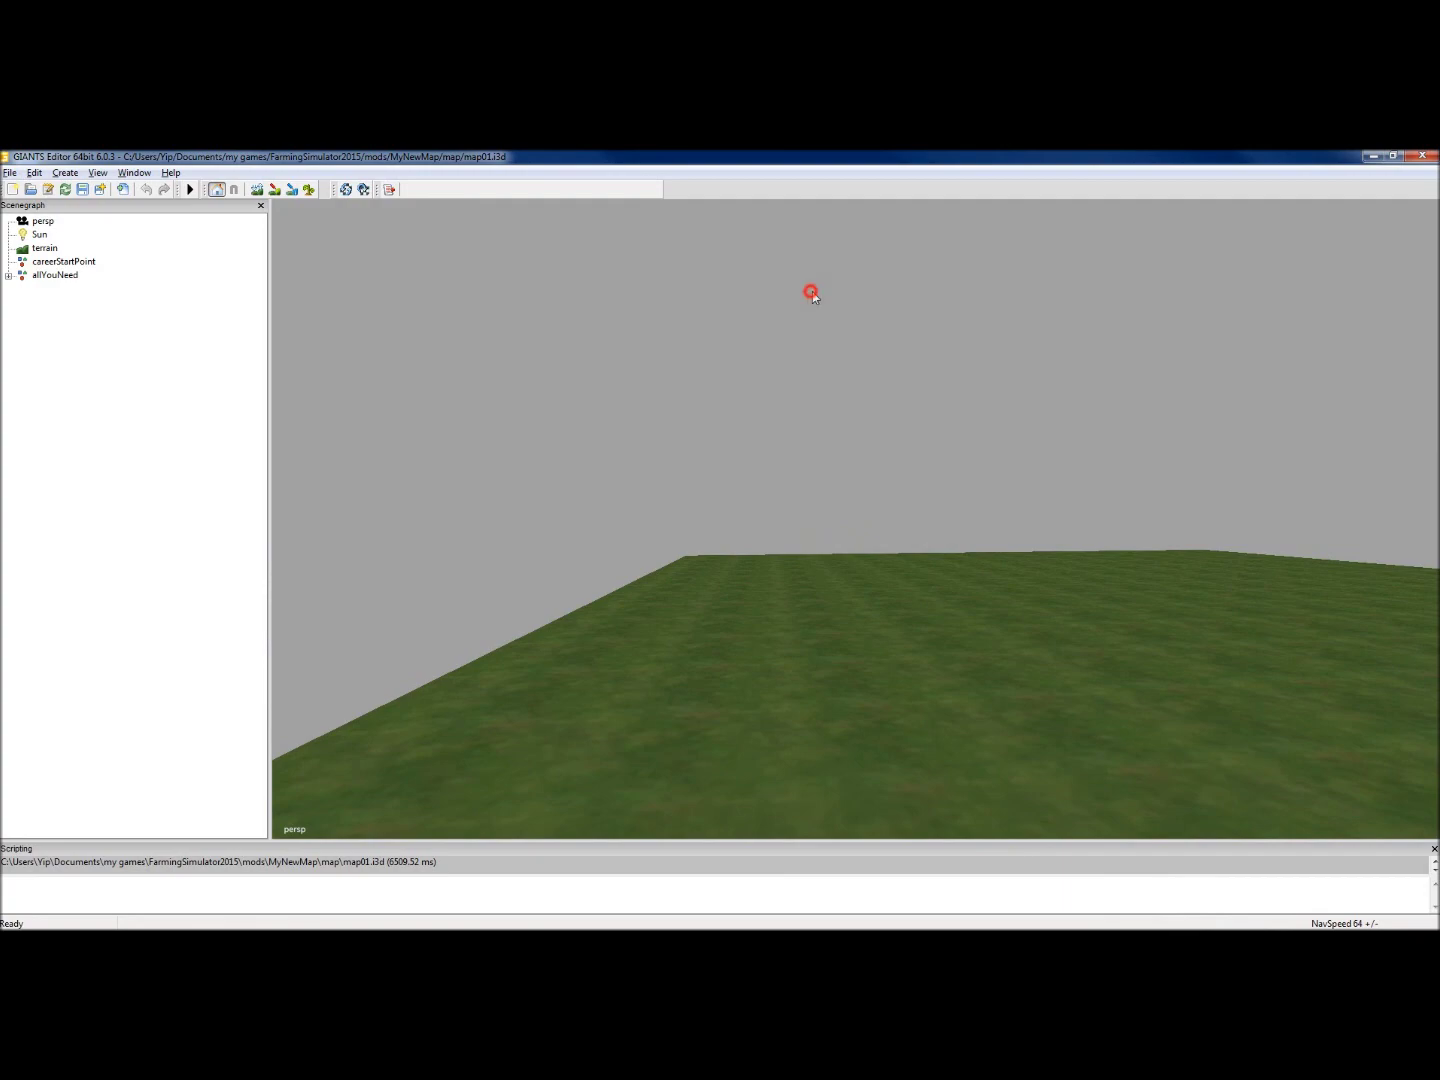
right_drag(823, 441, 848, 612)
click(895, 565)
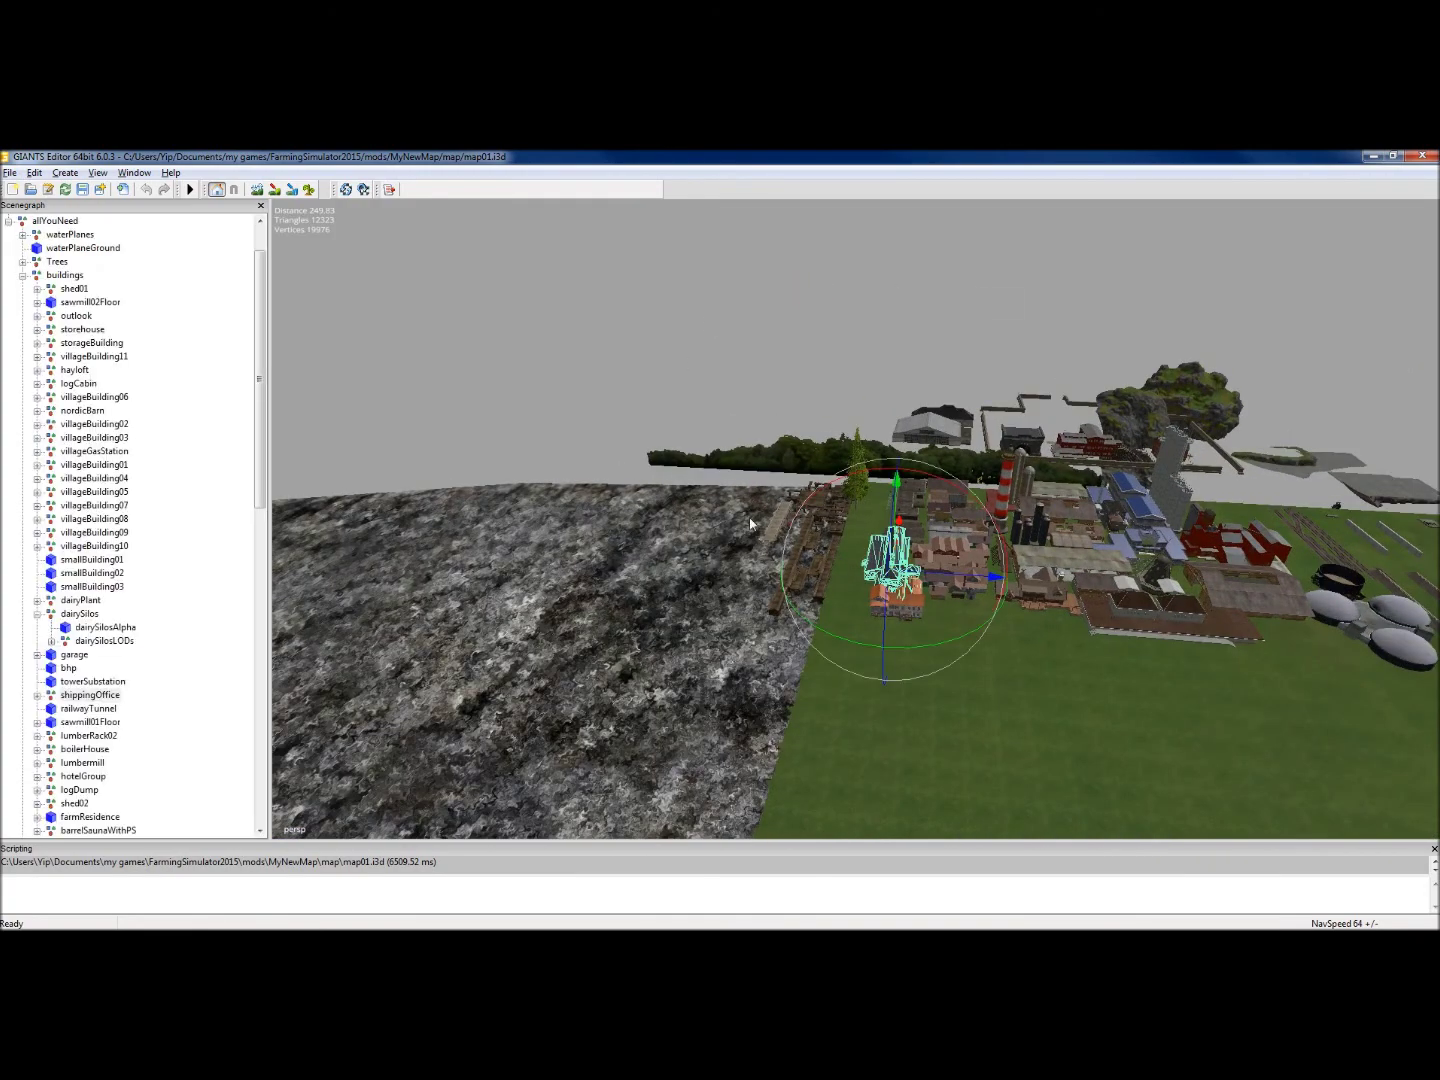
click(649, 283)
click(491, 350)
right_drag(491, 350, 866, 418)
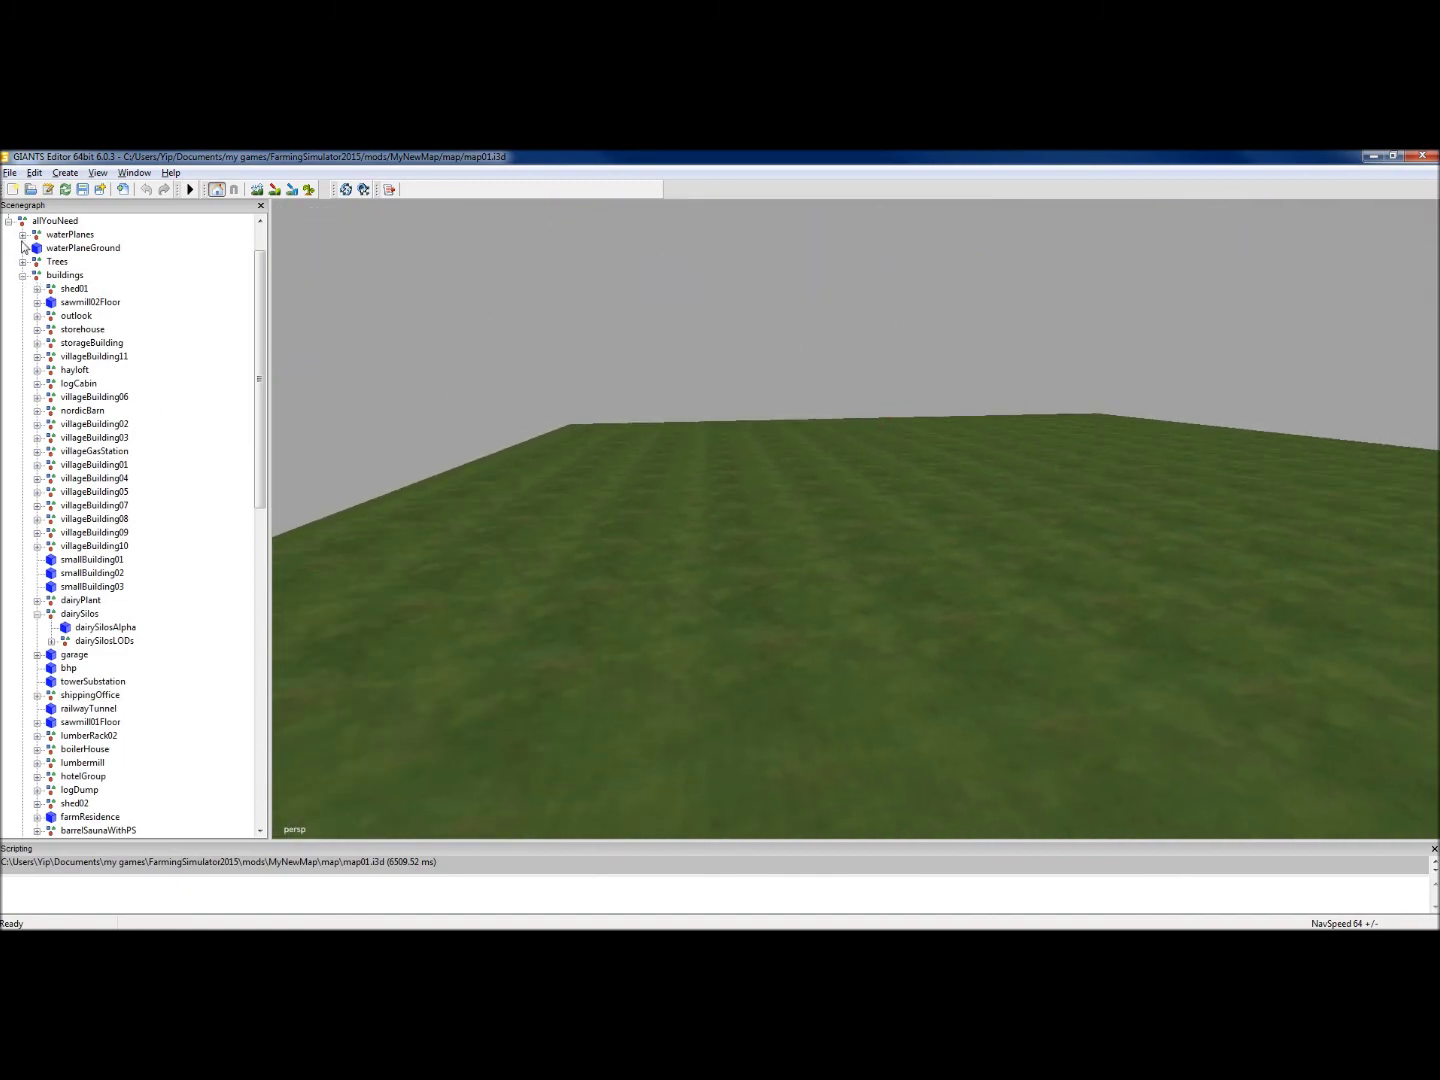
Collapse the buildings and triggersAndStuff groups in the scenegraph and expand the Trees group
click(22, 274)
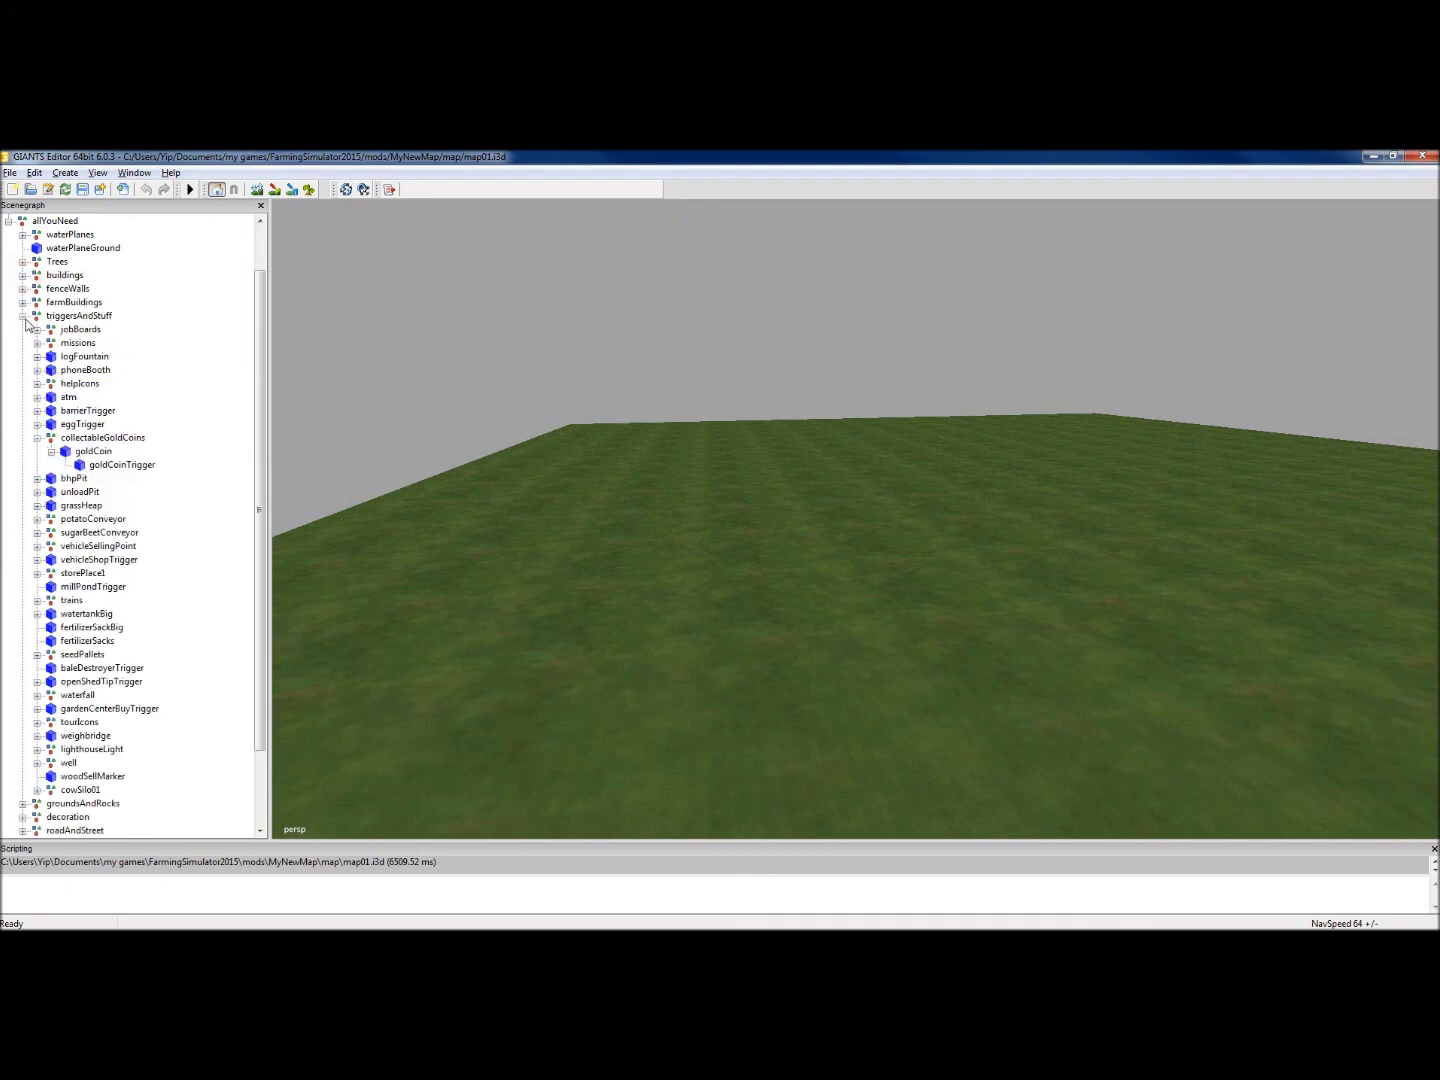
click(23, 317)
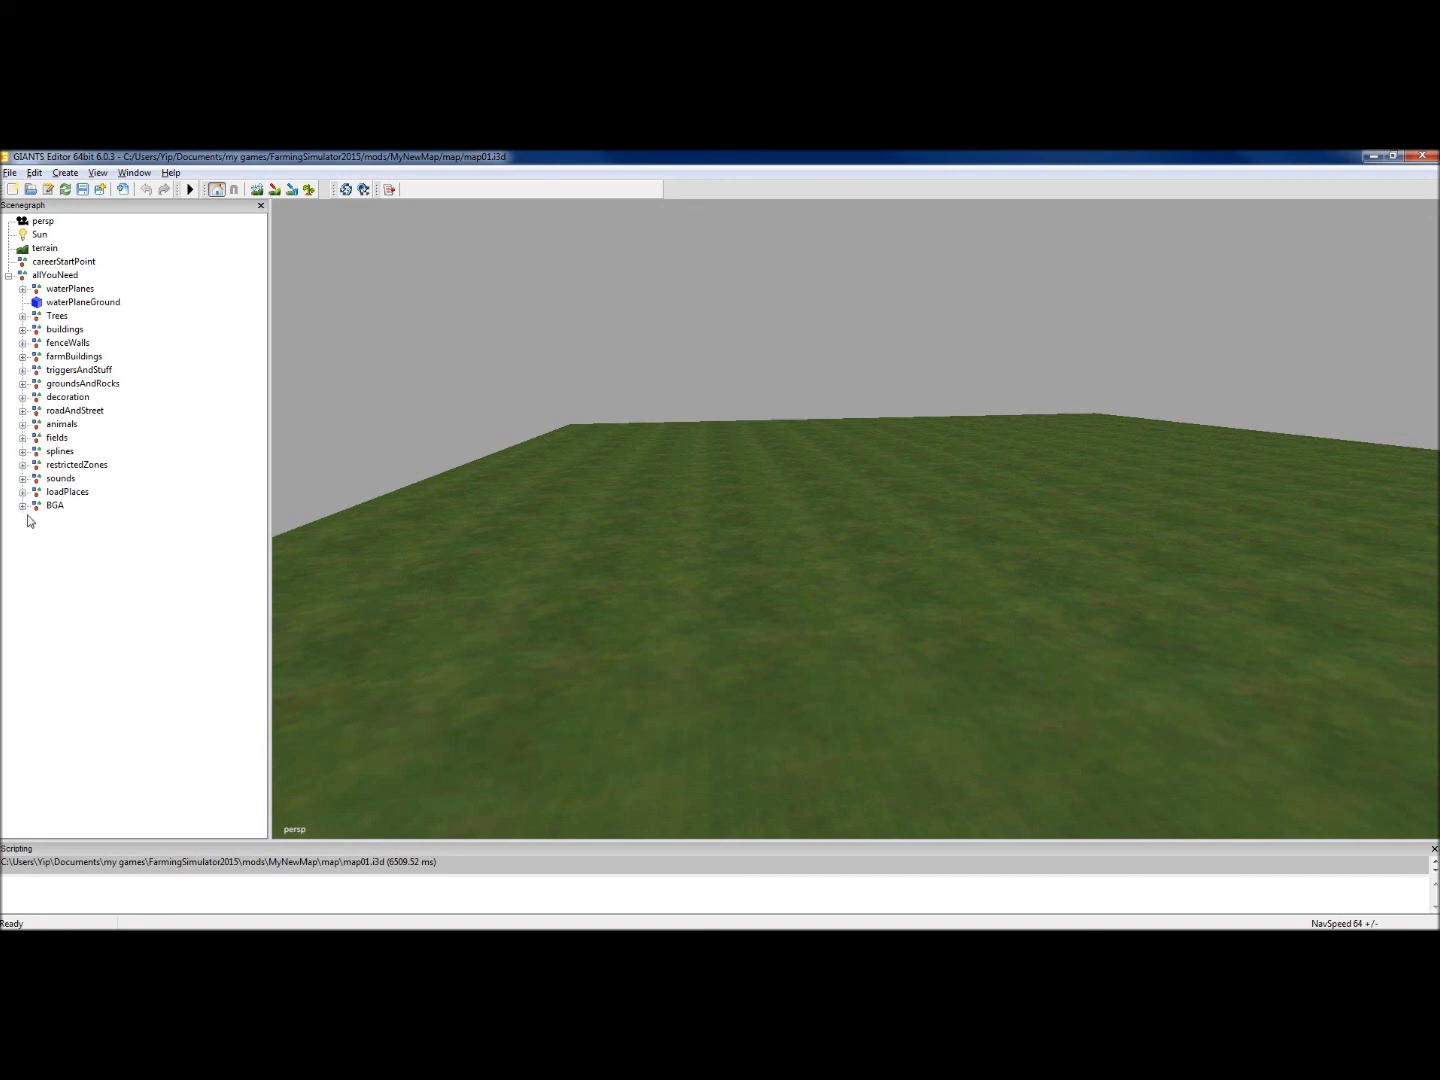
click(22, 317)
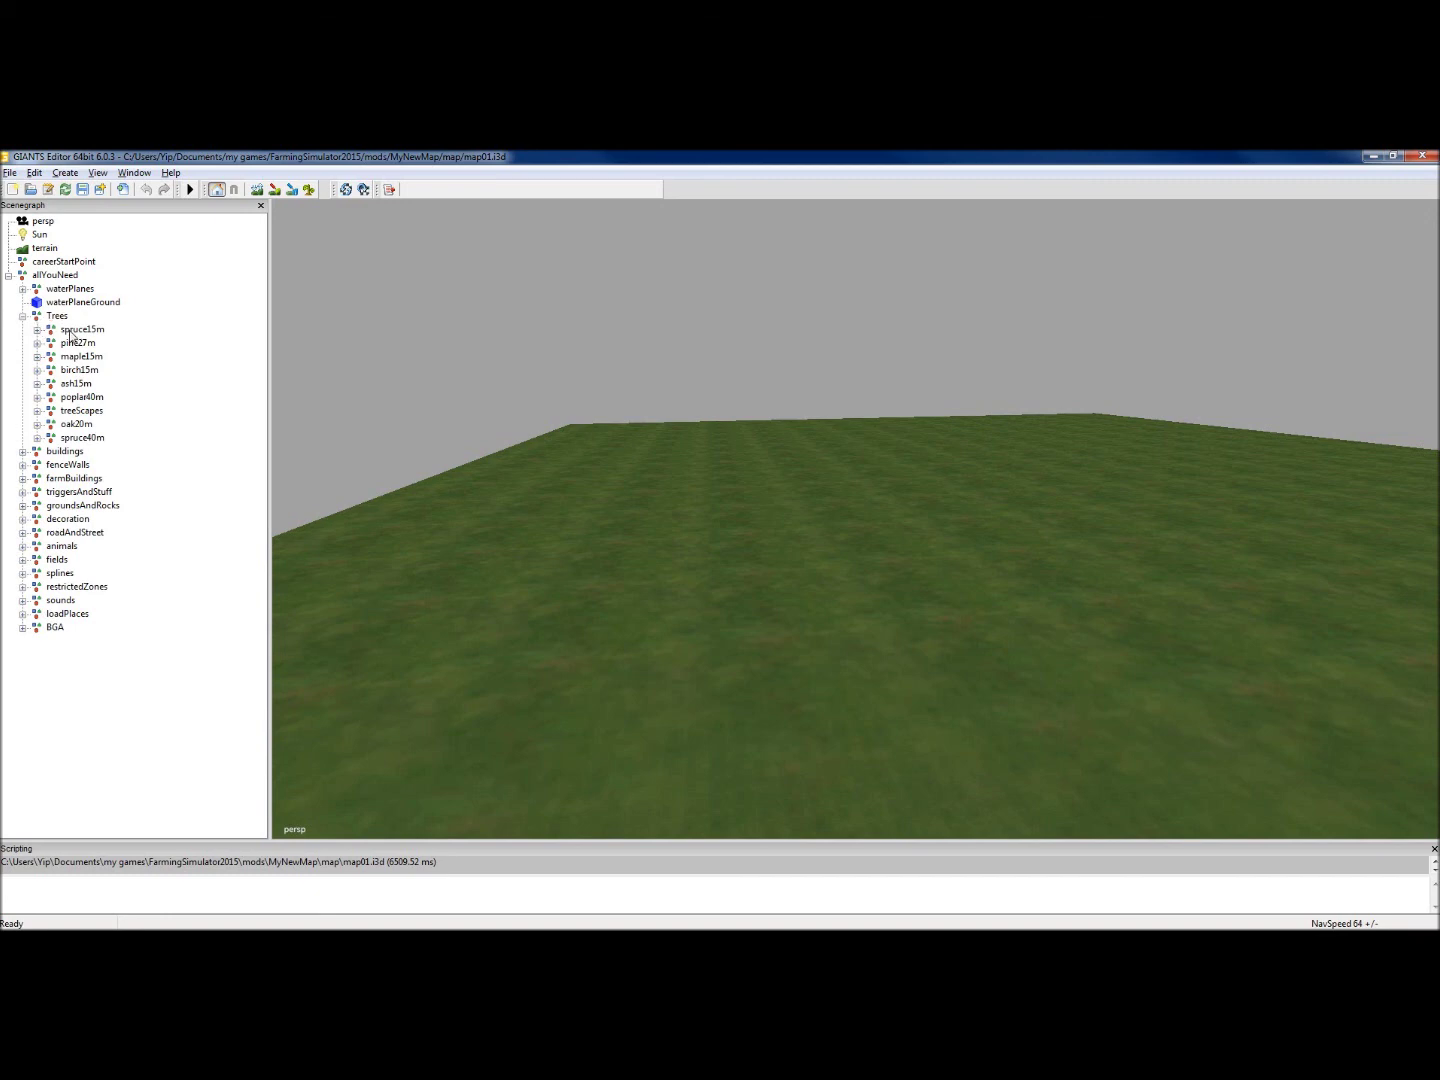
Select the Trees group and bring its trees beside the wooden docks into close view
click(57, 316)
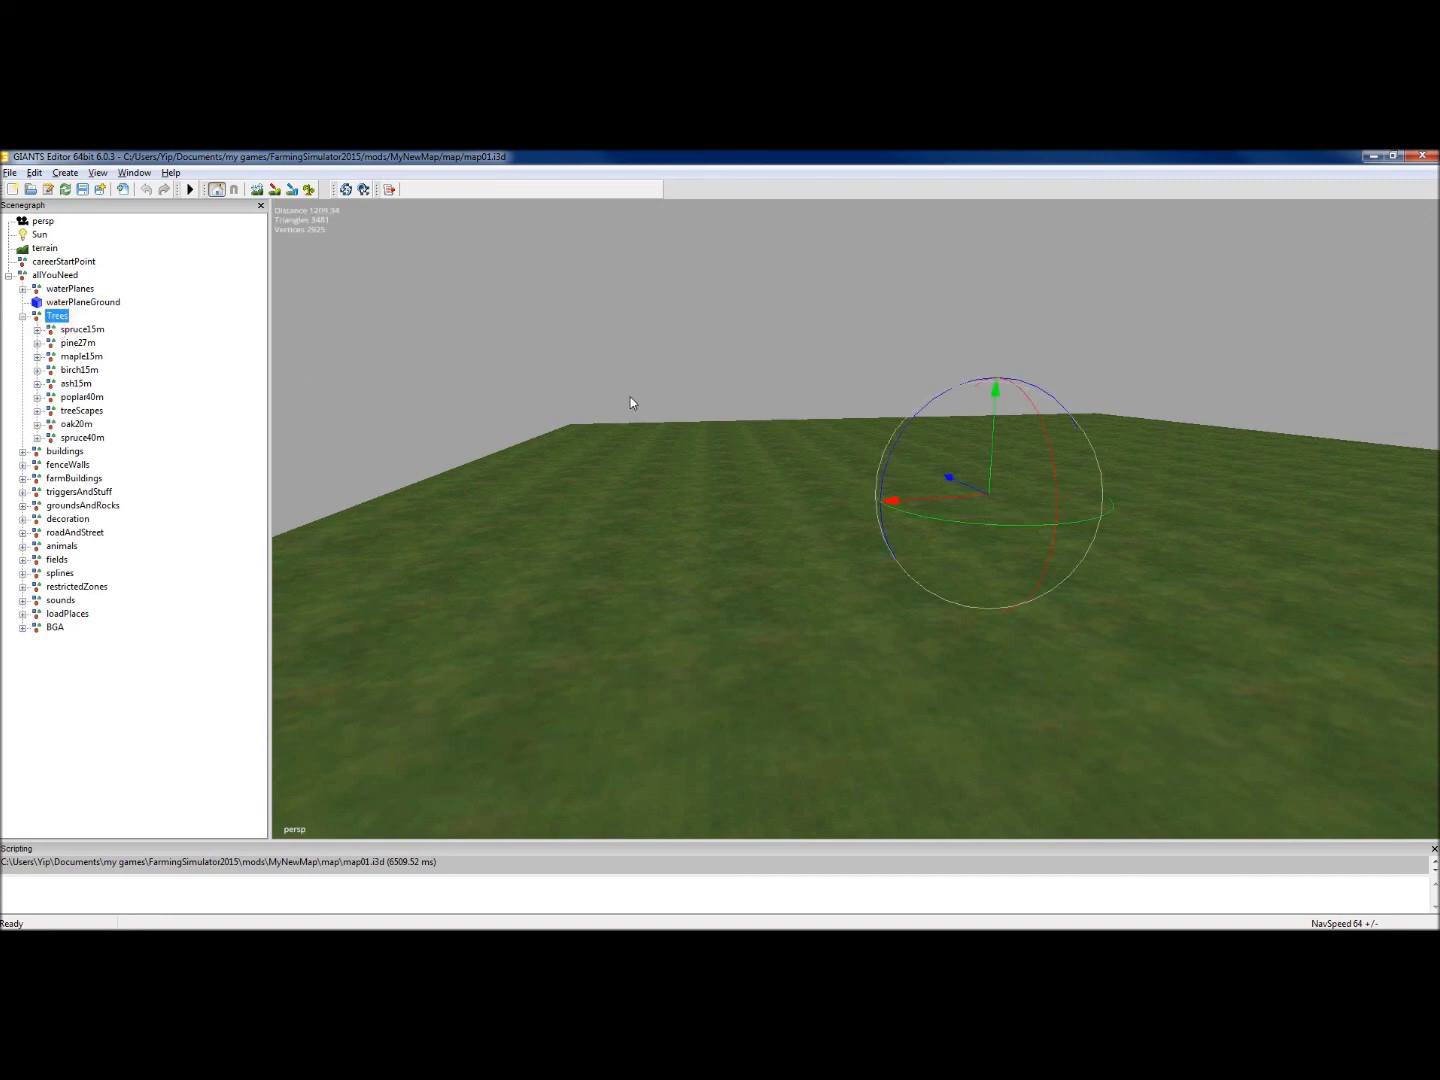
alt+drag(630, 397, 283, 426)
alt+middle_drag(514, 428, 640, 560)
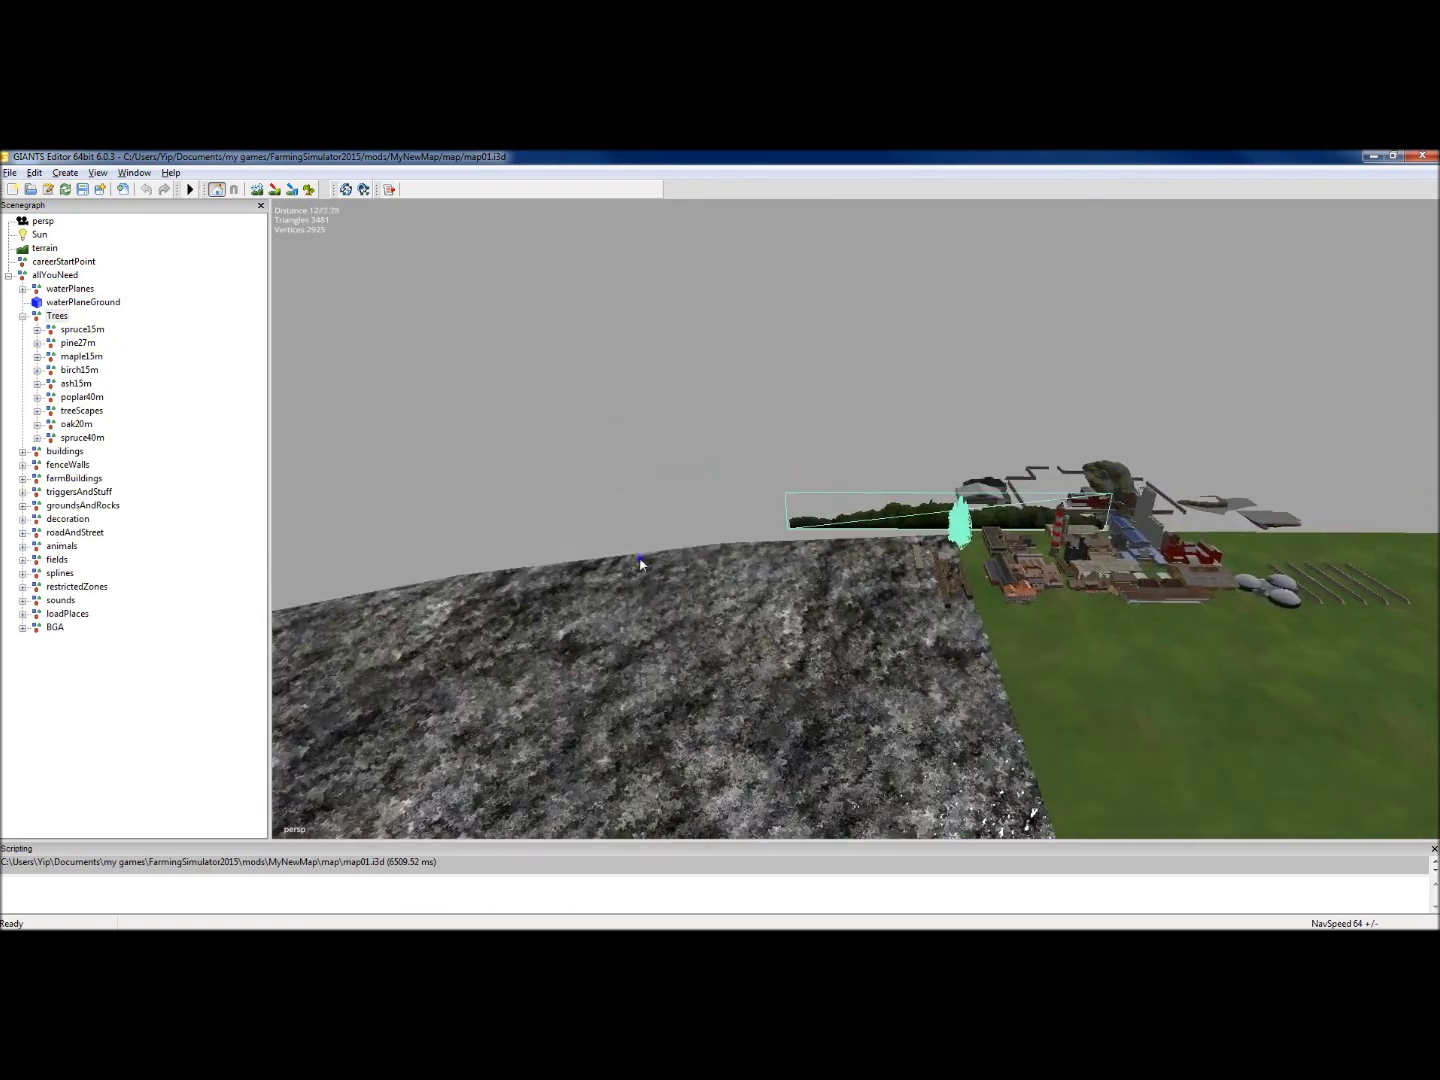
scroll(819, 387, up, 10)
alt+drag(878, 424, 632, 337)
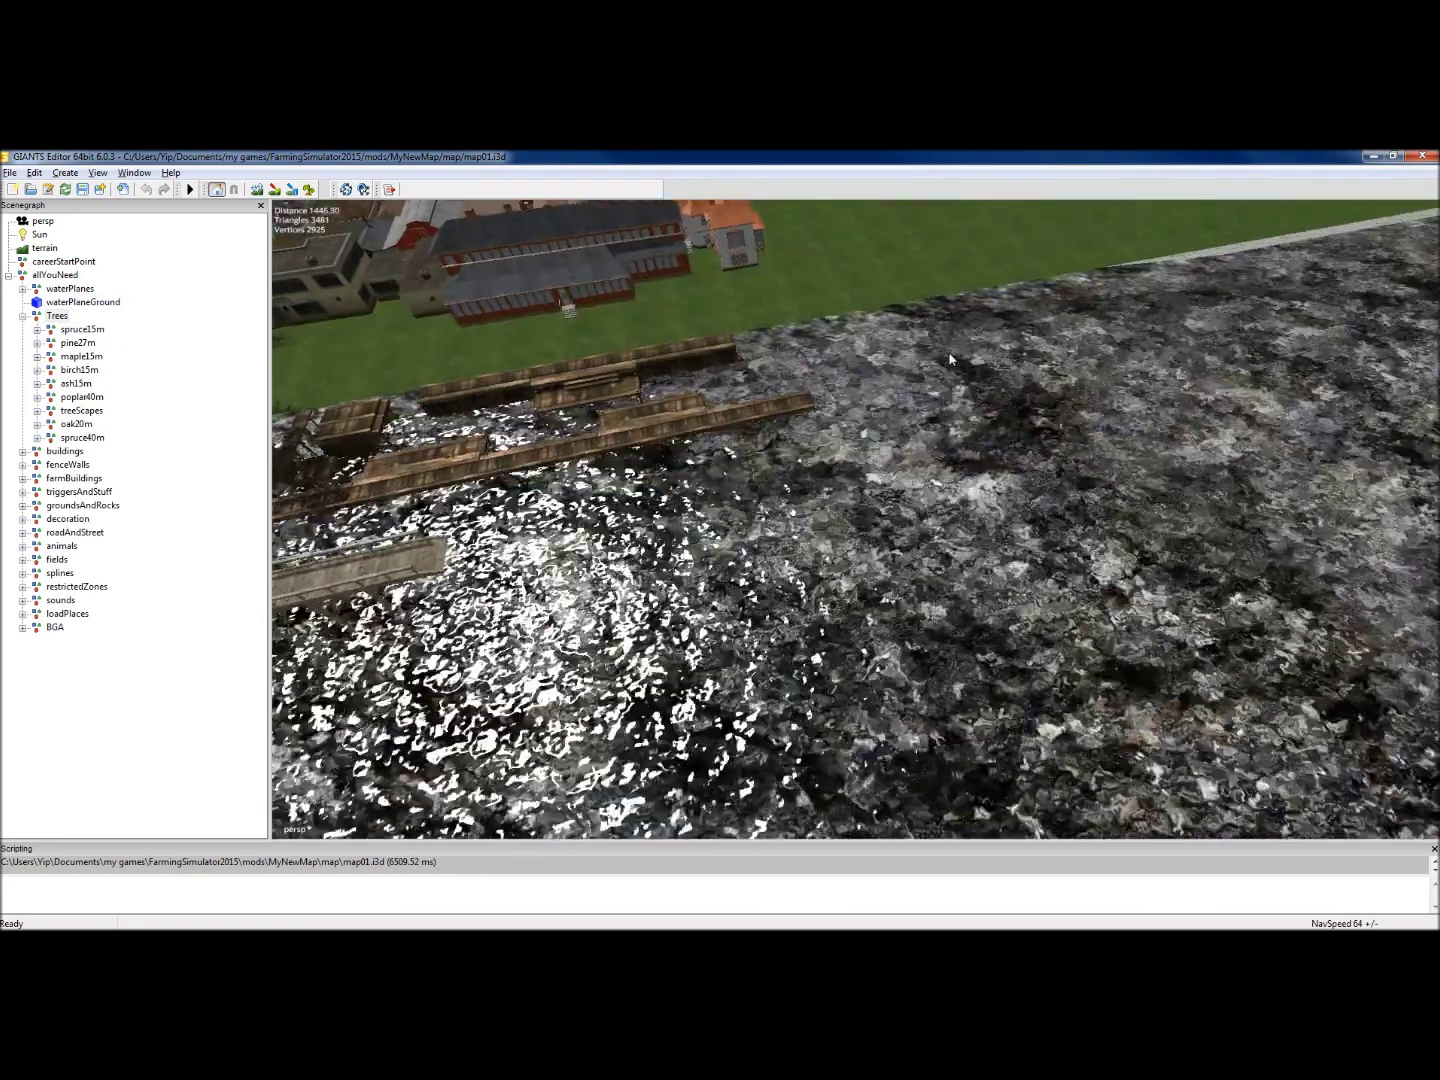
alt+middle_drag(950, 358, 1156, 373)
alt+drag(880, 300, 934, 330)
alt+middle_drag(935, 330, 894, 221)
alt+drag(894, 221, 865, 270)
scroll(868, 278, up, 8)
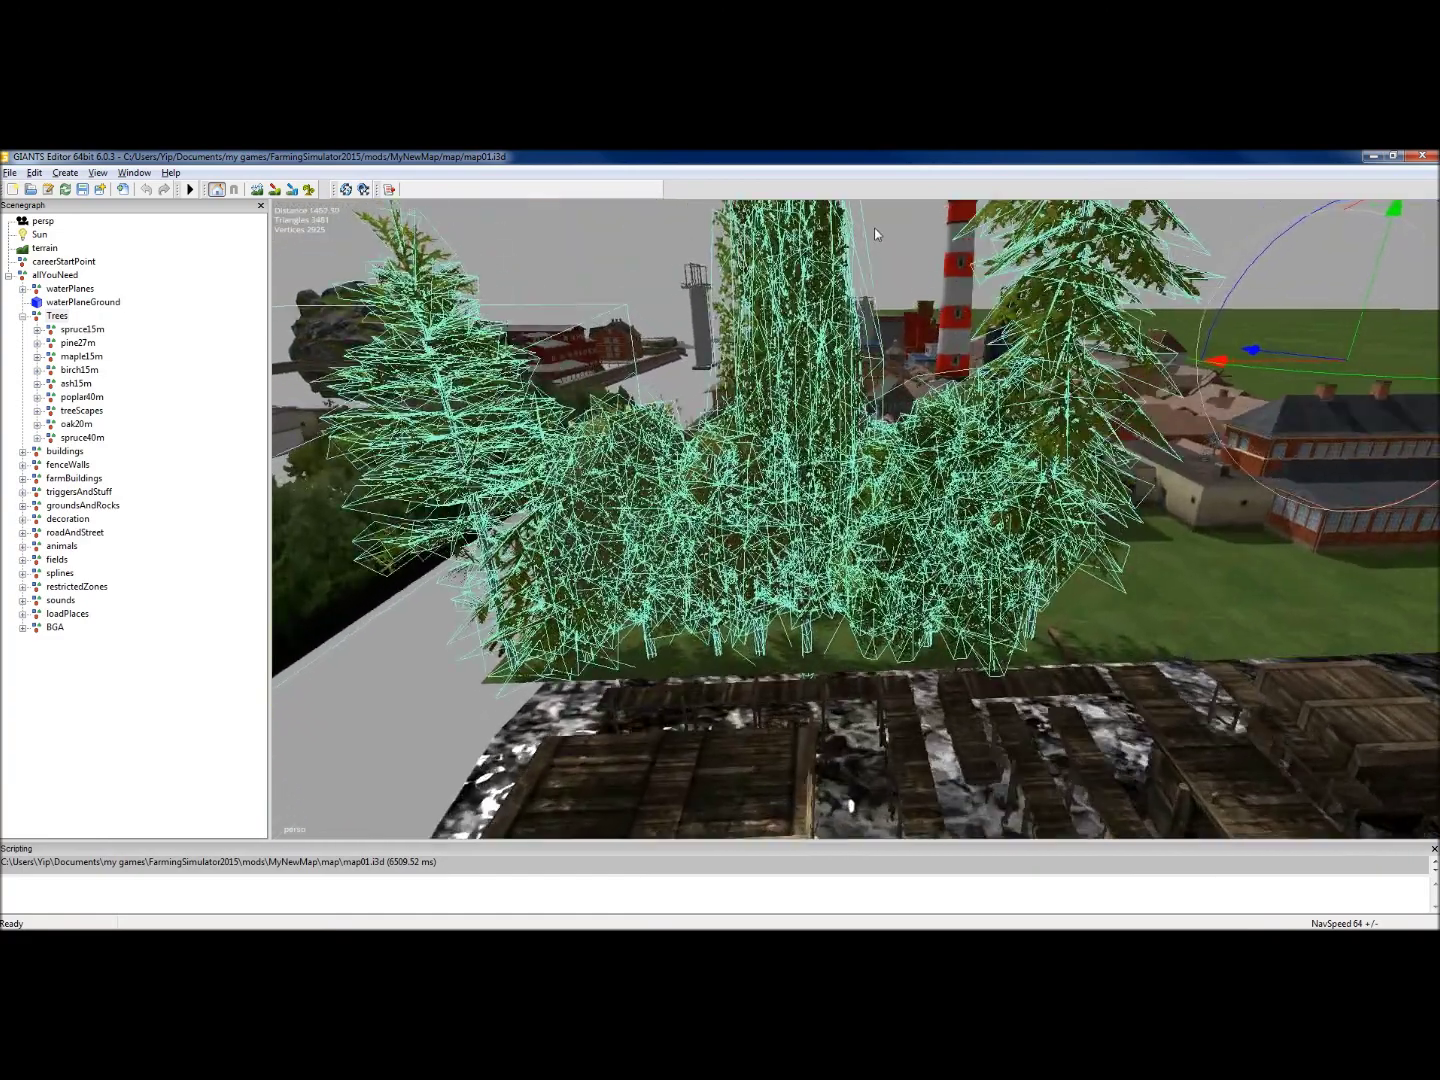
scroll(874, 230, up, 1)
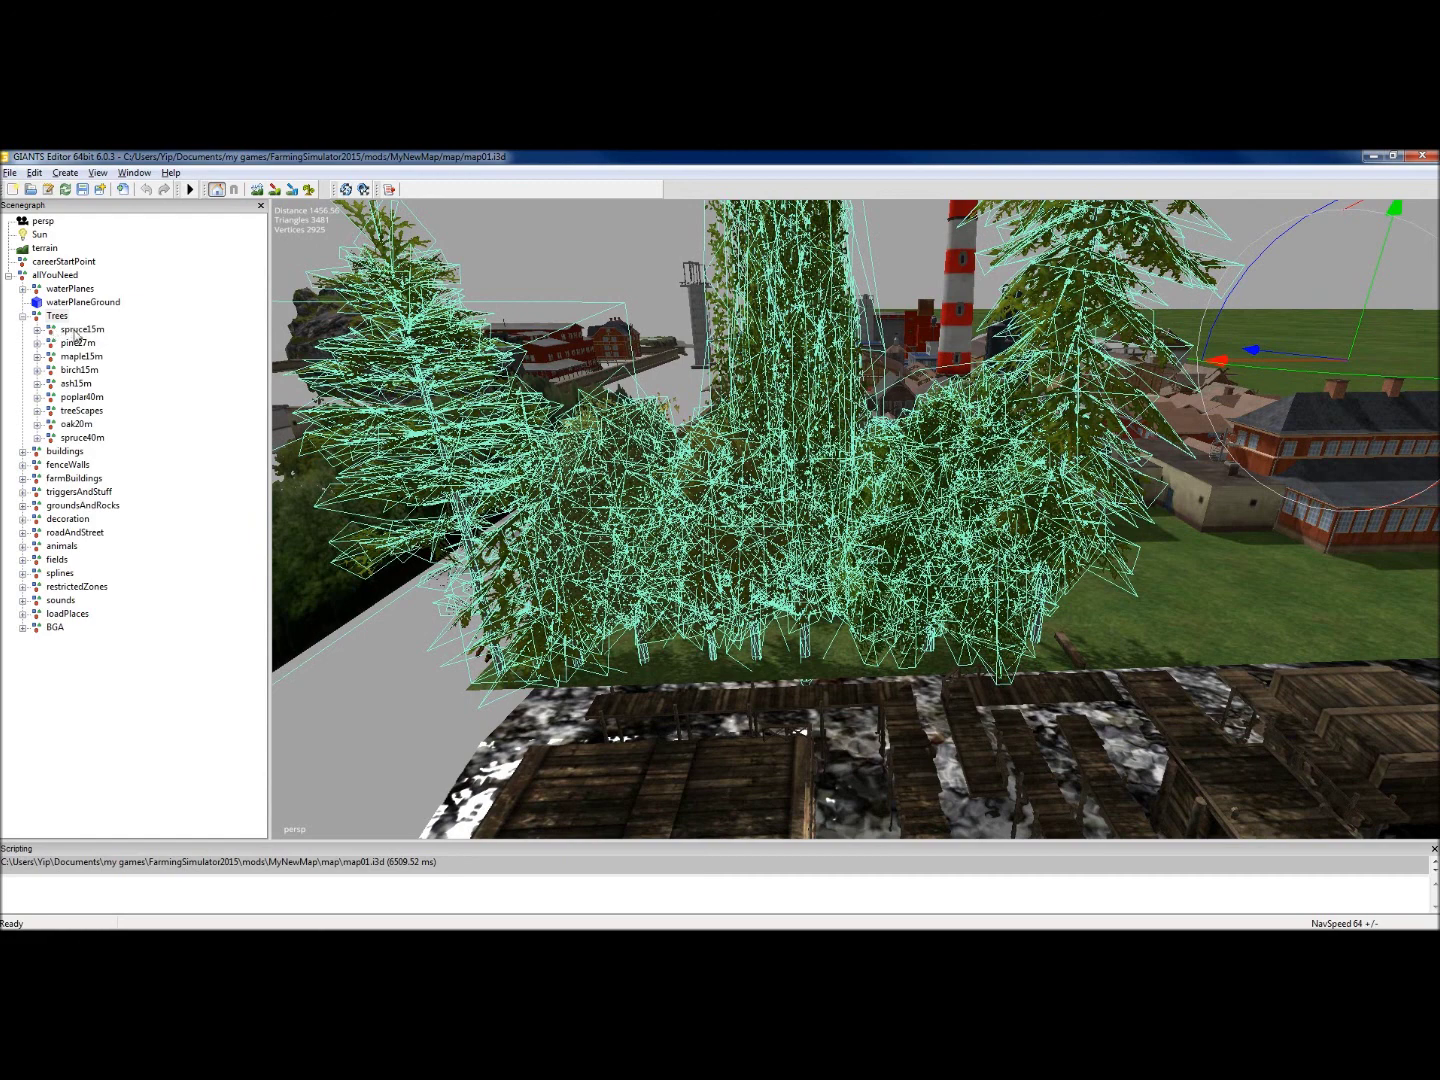
Select the spruce15m, pine27m, maple15m, birch15m, ash15m and poplar40m groups one after another to identify each tree
click(80, 330)
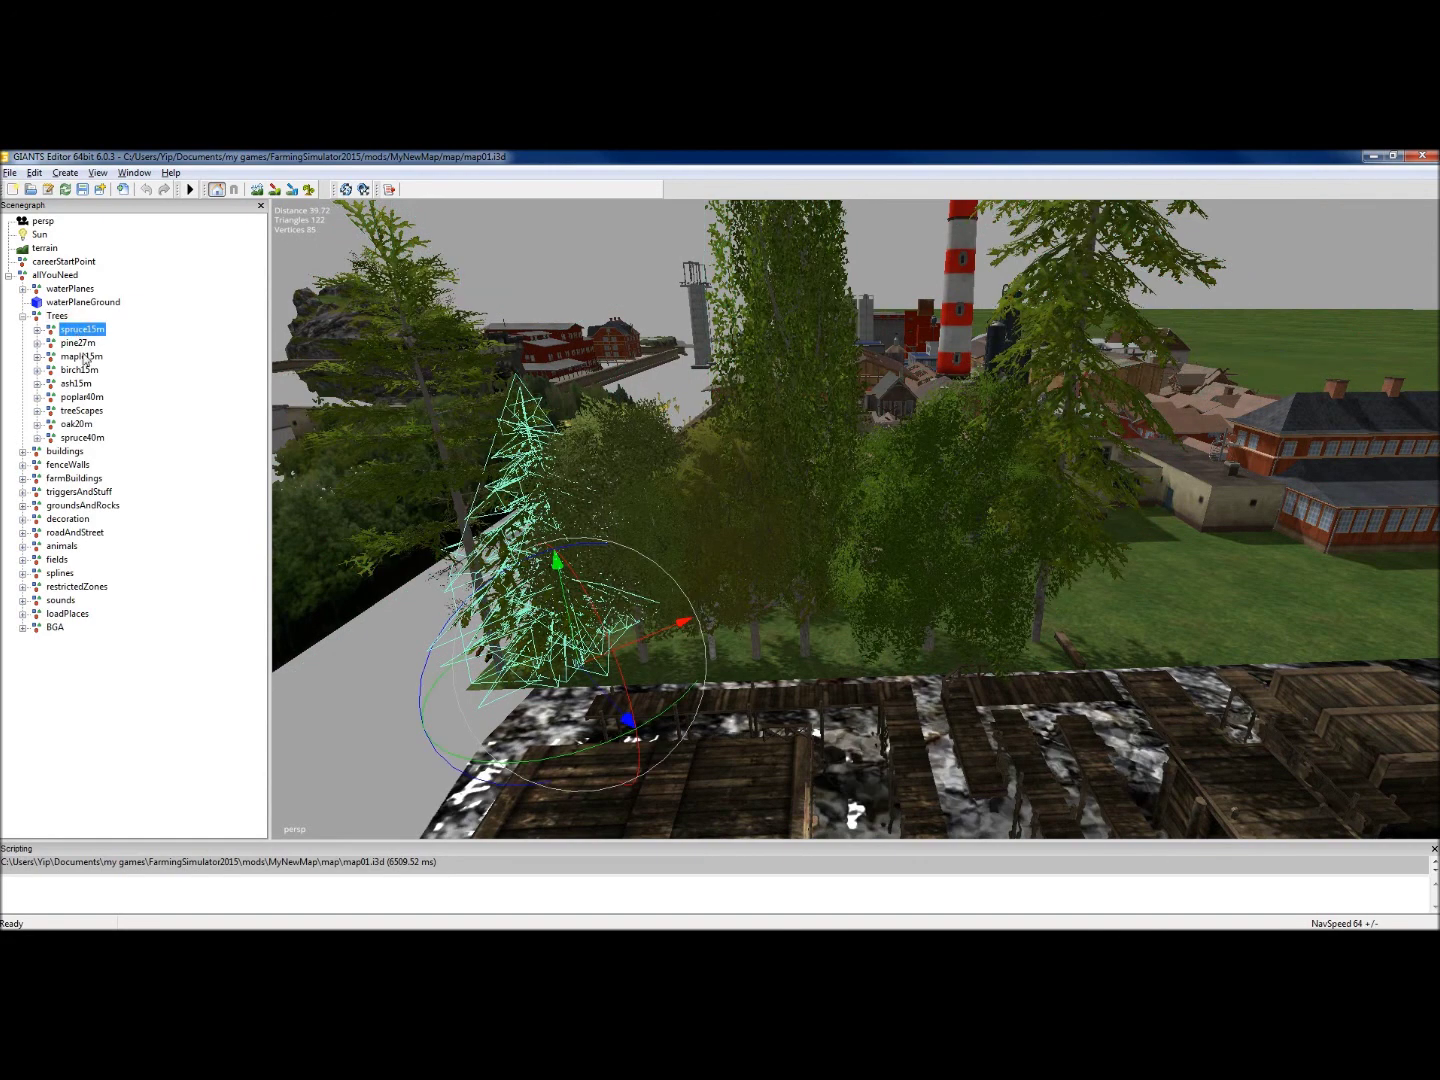
click(79, 344)
click(85, 356)
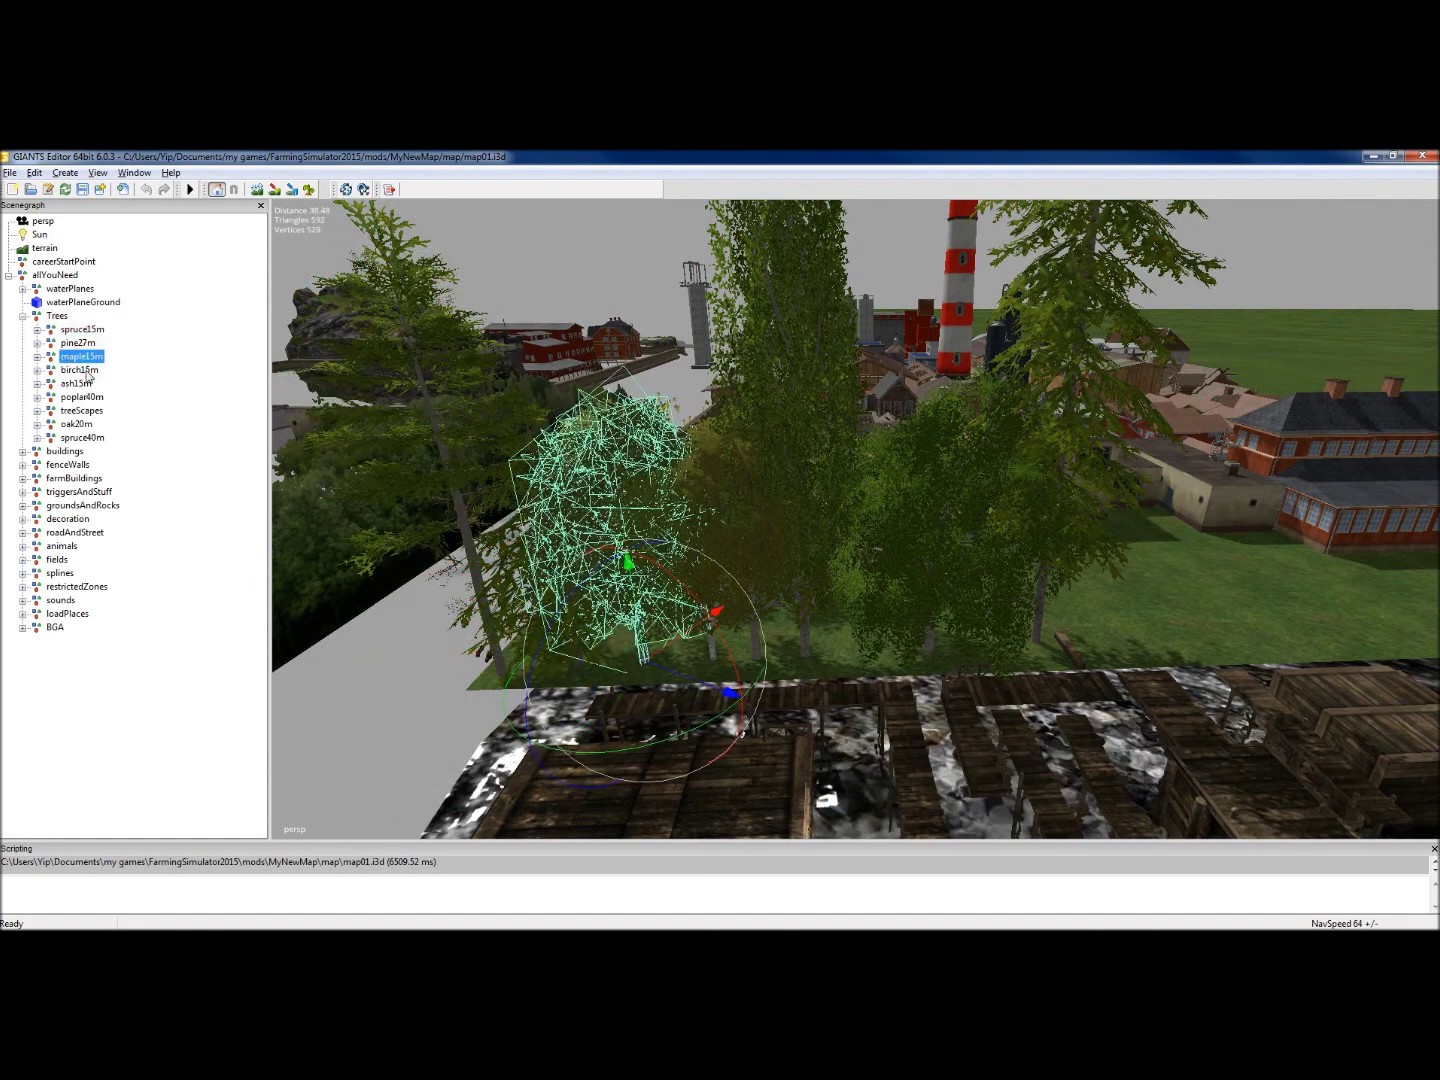
click(85, 371)
click(82, 384)
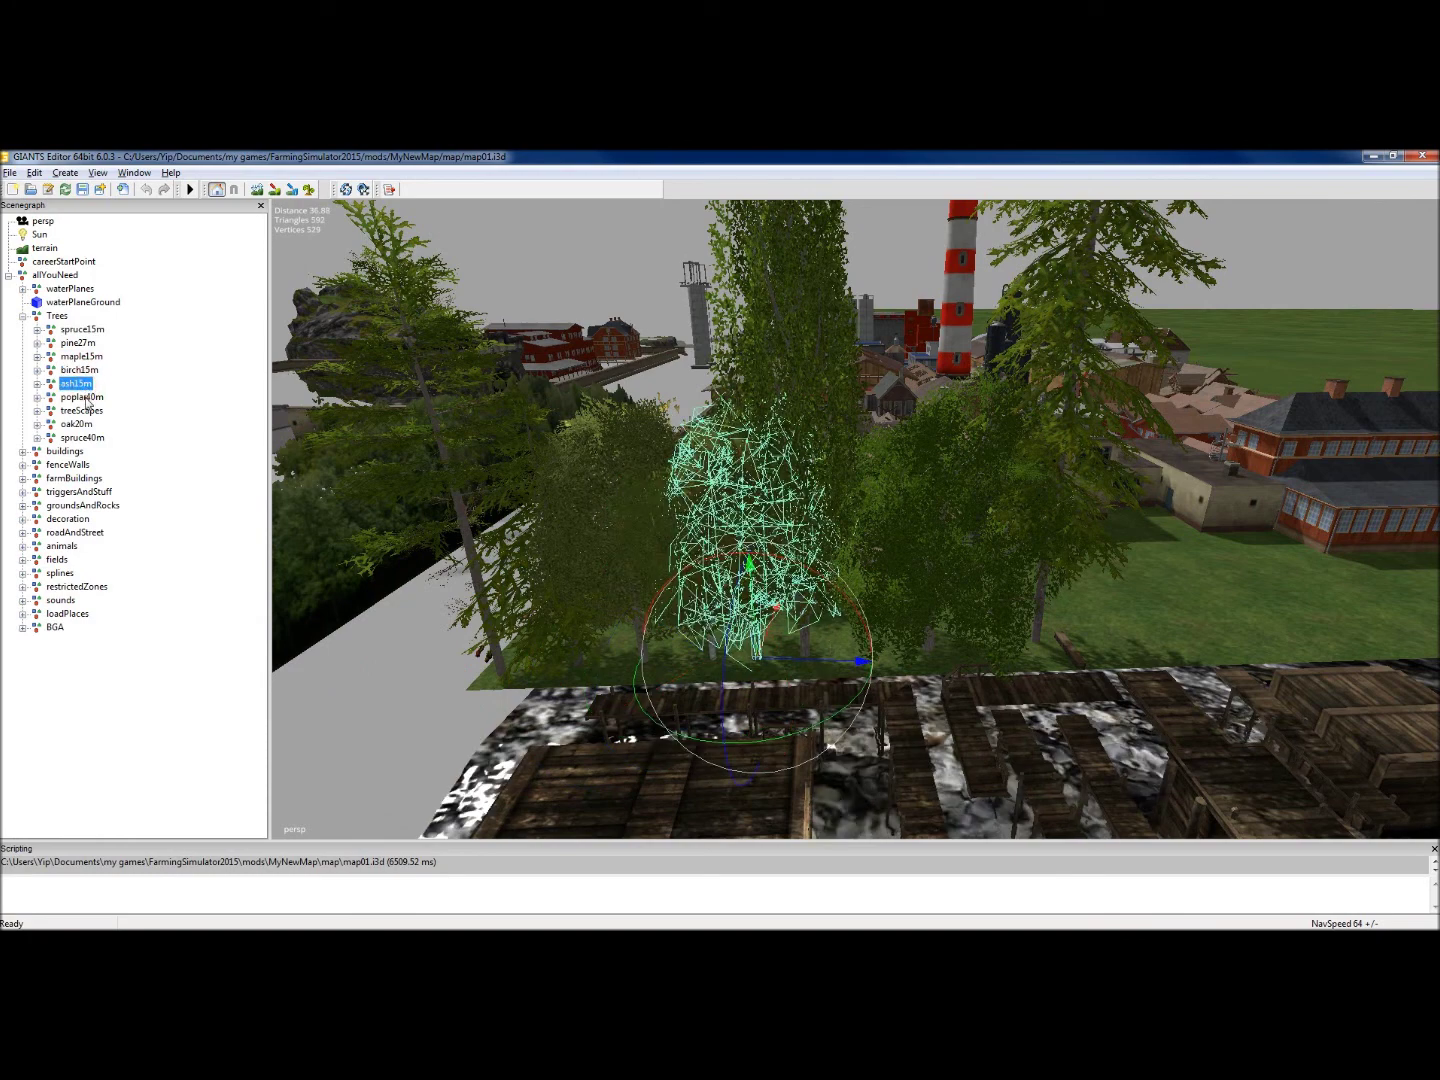
click(83, 398)
Select the treeScapes group and view its outline along the dark forest strip beside the docks
click(83, 411)
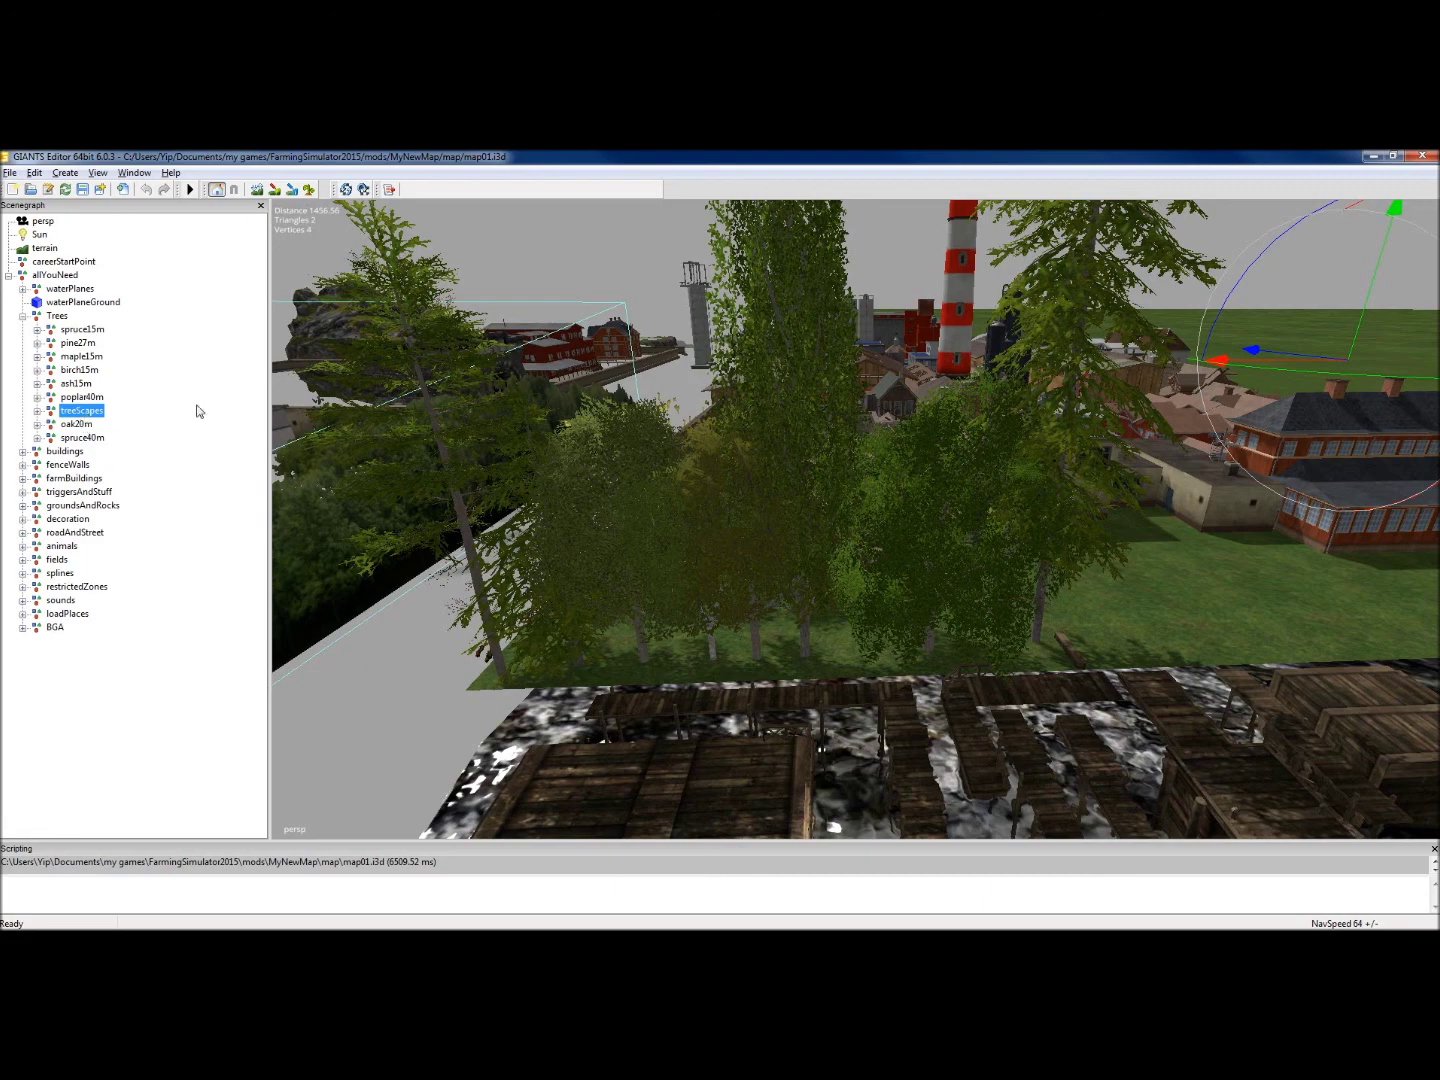
alt+drag(284, 411, 635, 447)
alt+right_drag(635, 450, 646, 581)
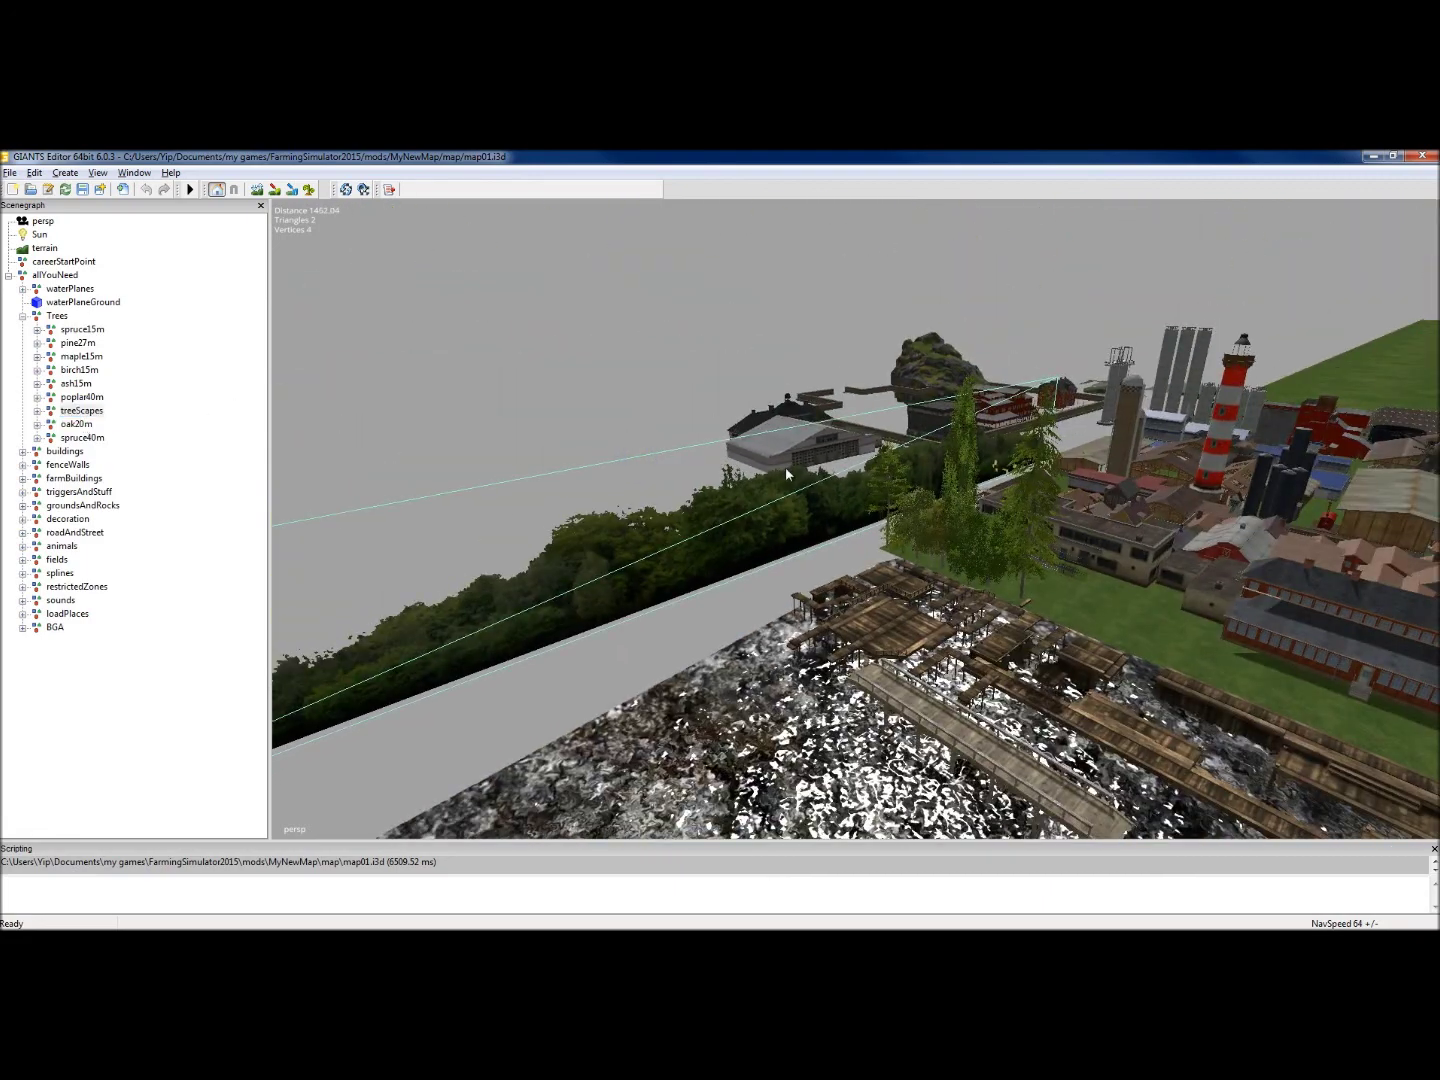
alt+drag(432, 584, 670, 505)
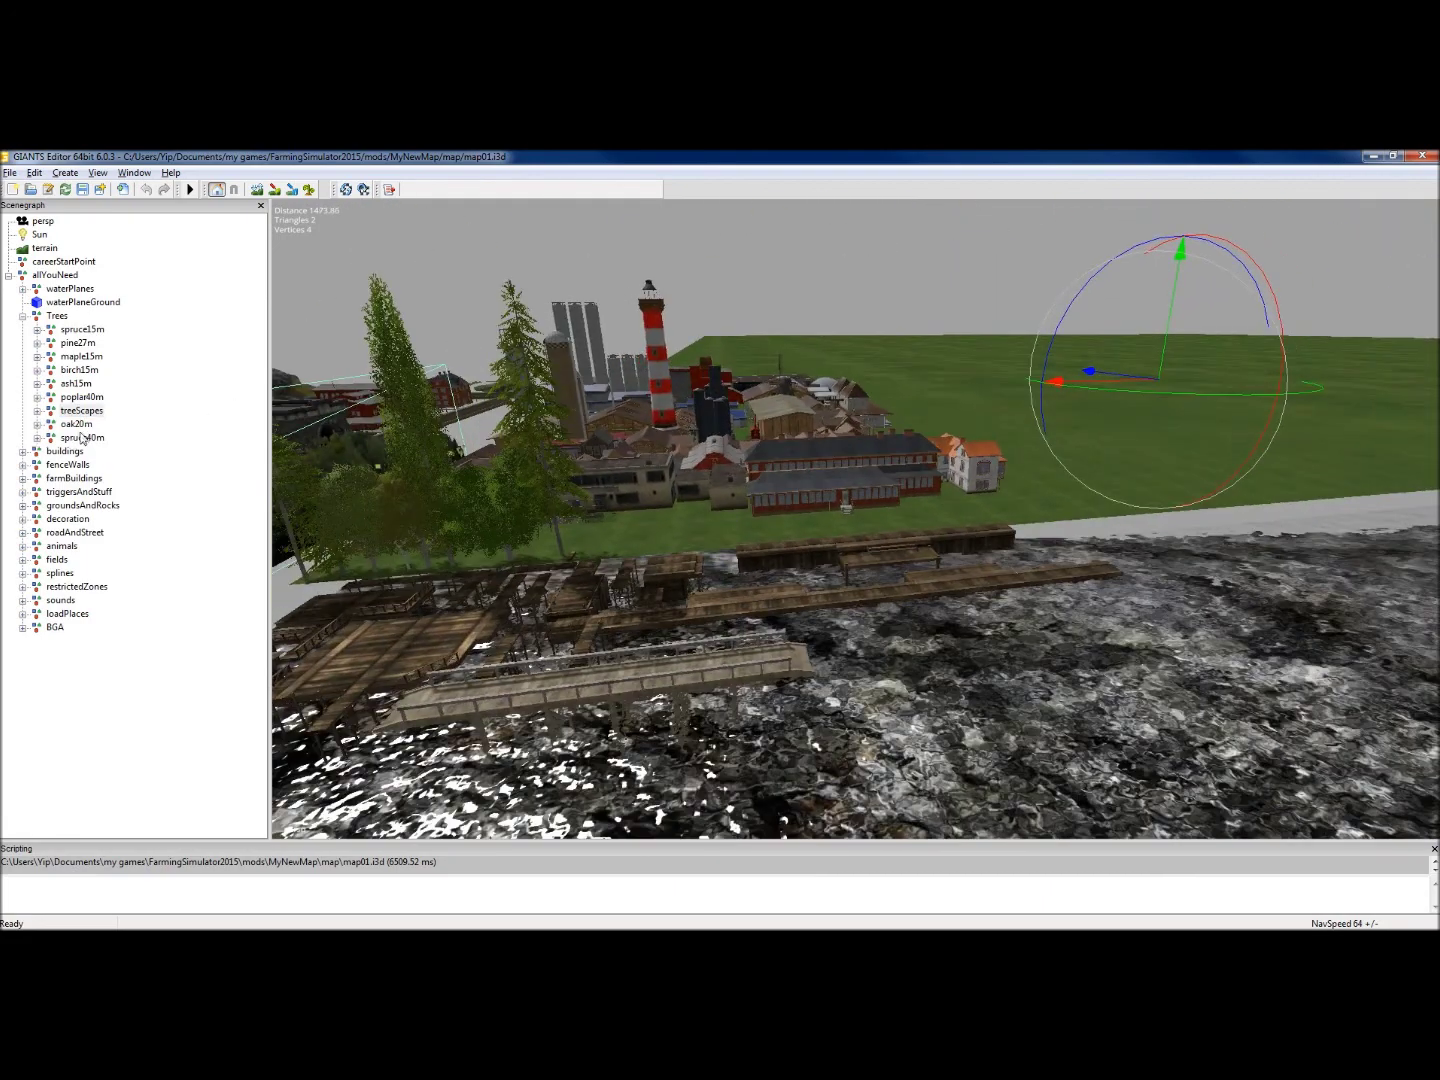
Select oak20m and spruce40m in turn to identify both trees, and focus the view on spruce40m
click(77, 424)
click(82, 438)
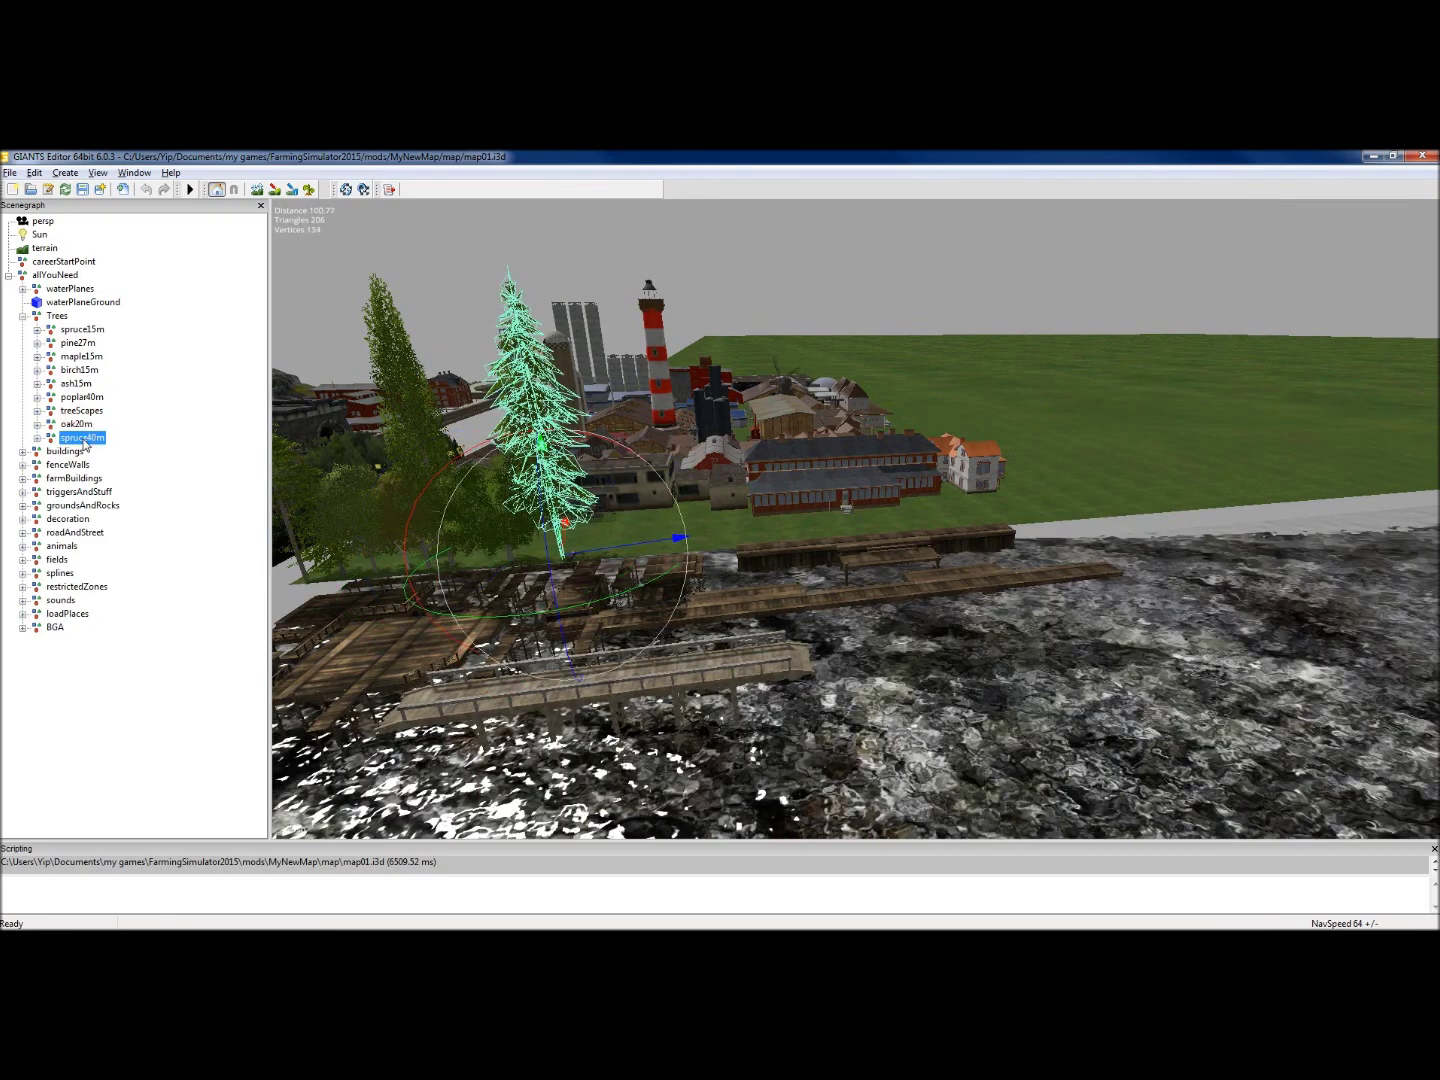
alt+drag(650, 396, 863, 348)
alt+middle_drag(863, 347, 405, 482)
key(f)
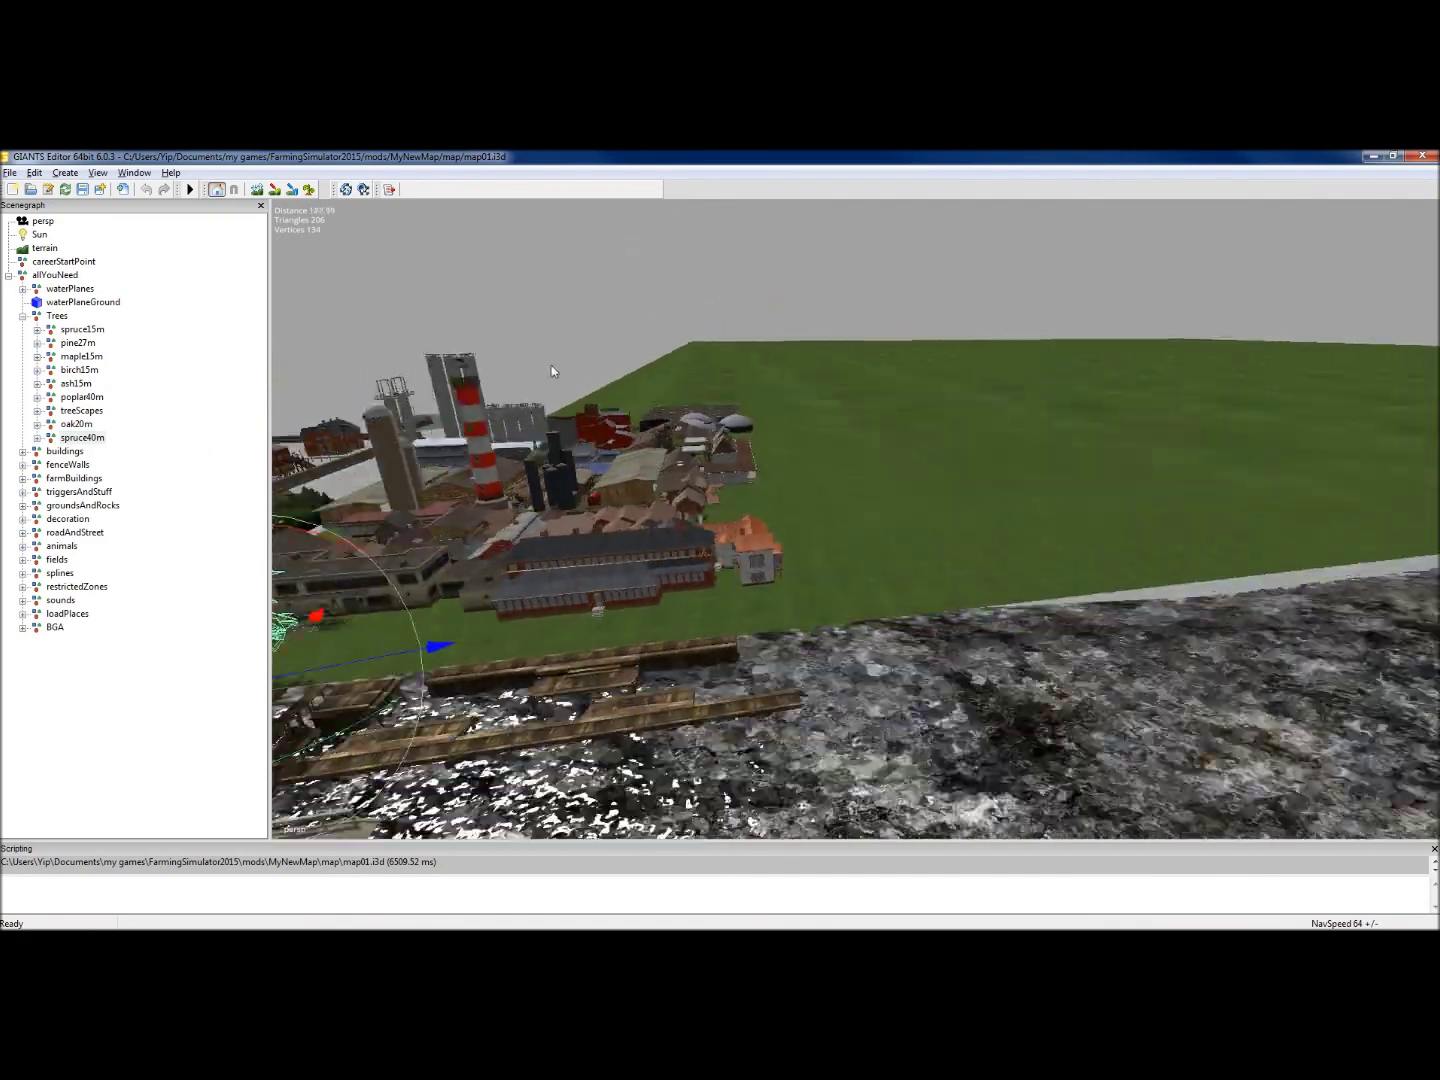
Expand spruce40m and its spruce40mLod0 object, select spruce40mLod0 and bring it into close view
click(37, 438)
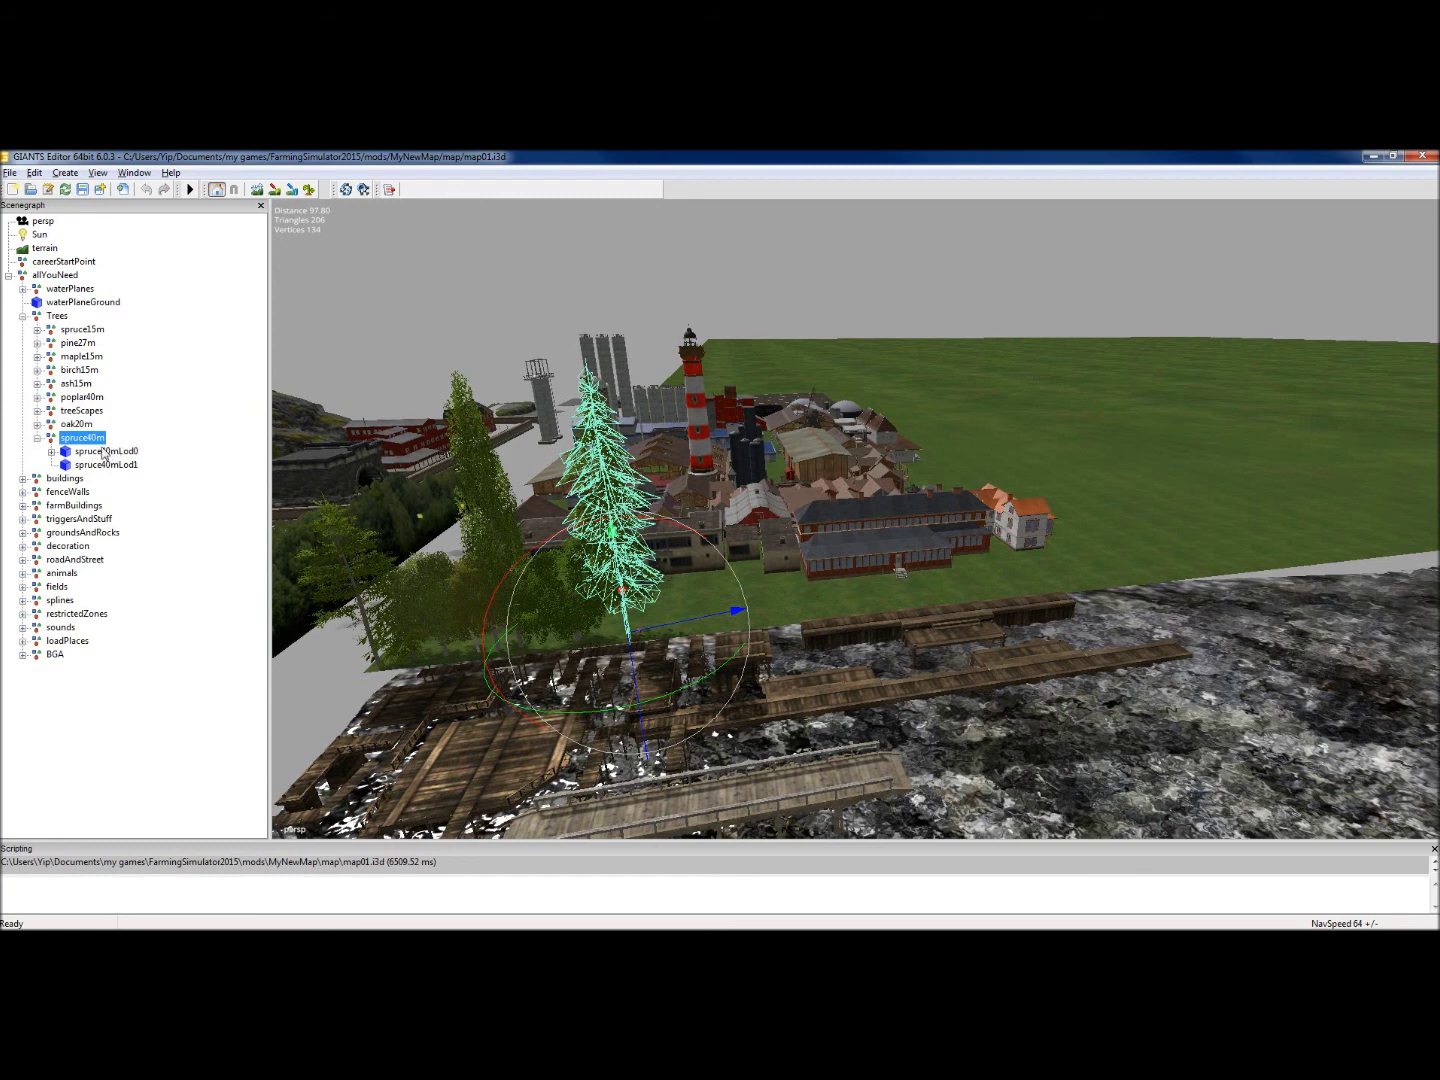
click(50, 452)
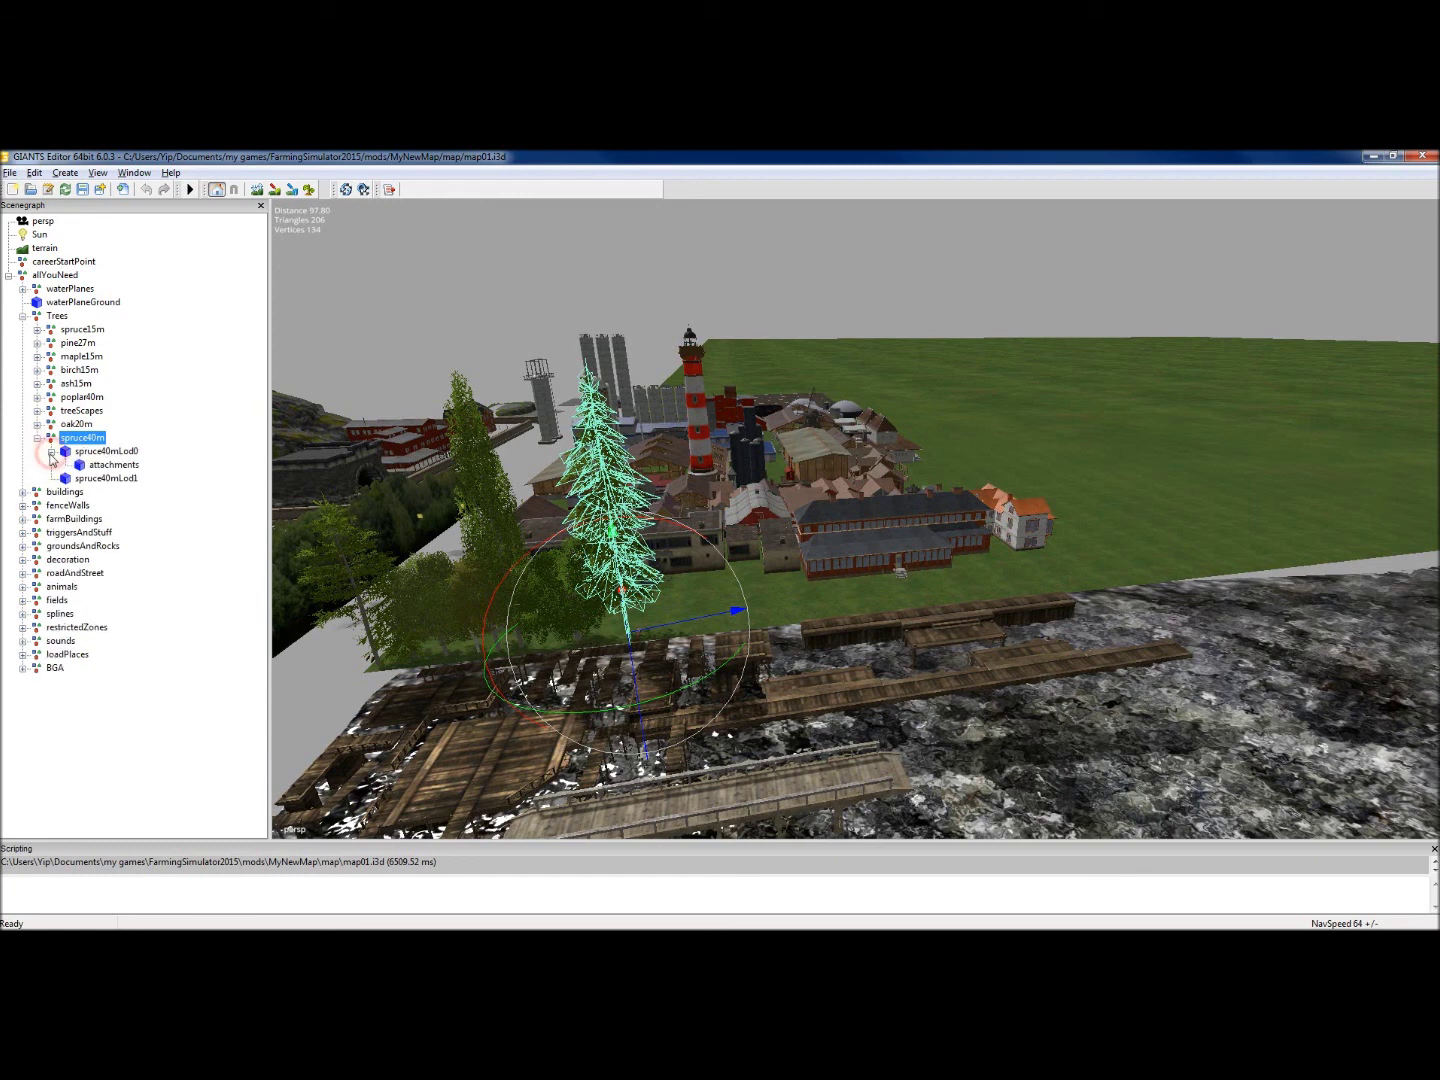
click(104, 452)
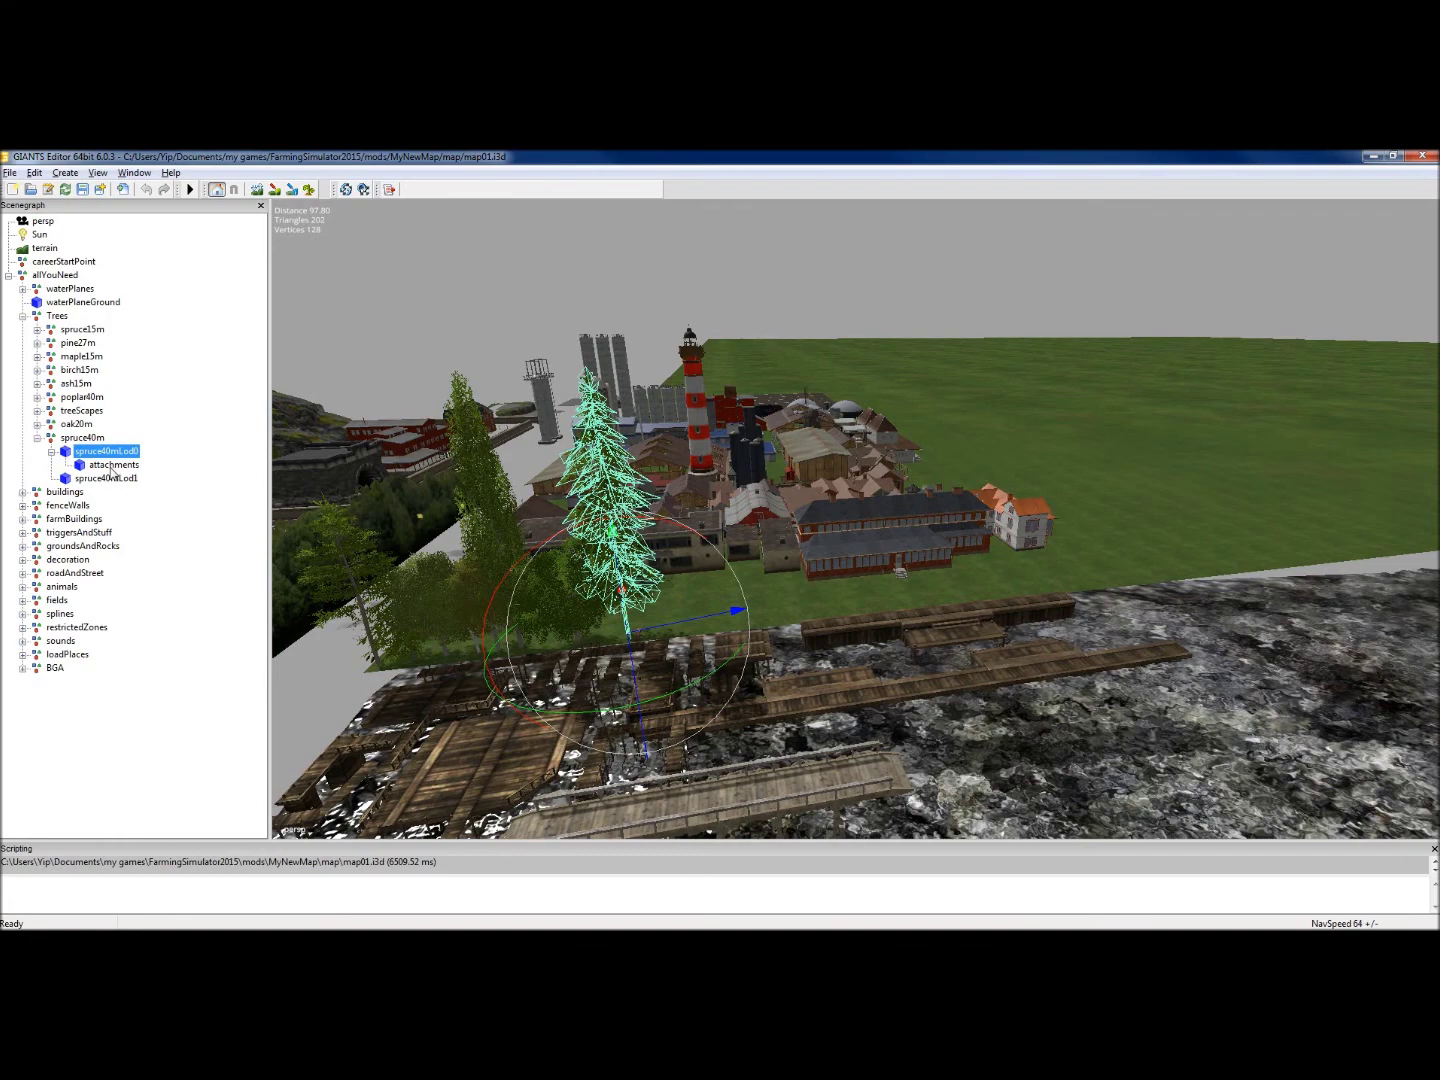
alt+drag(618, 509, 597, 519)
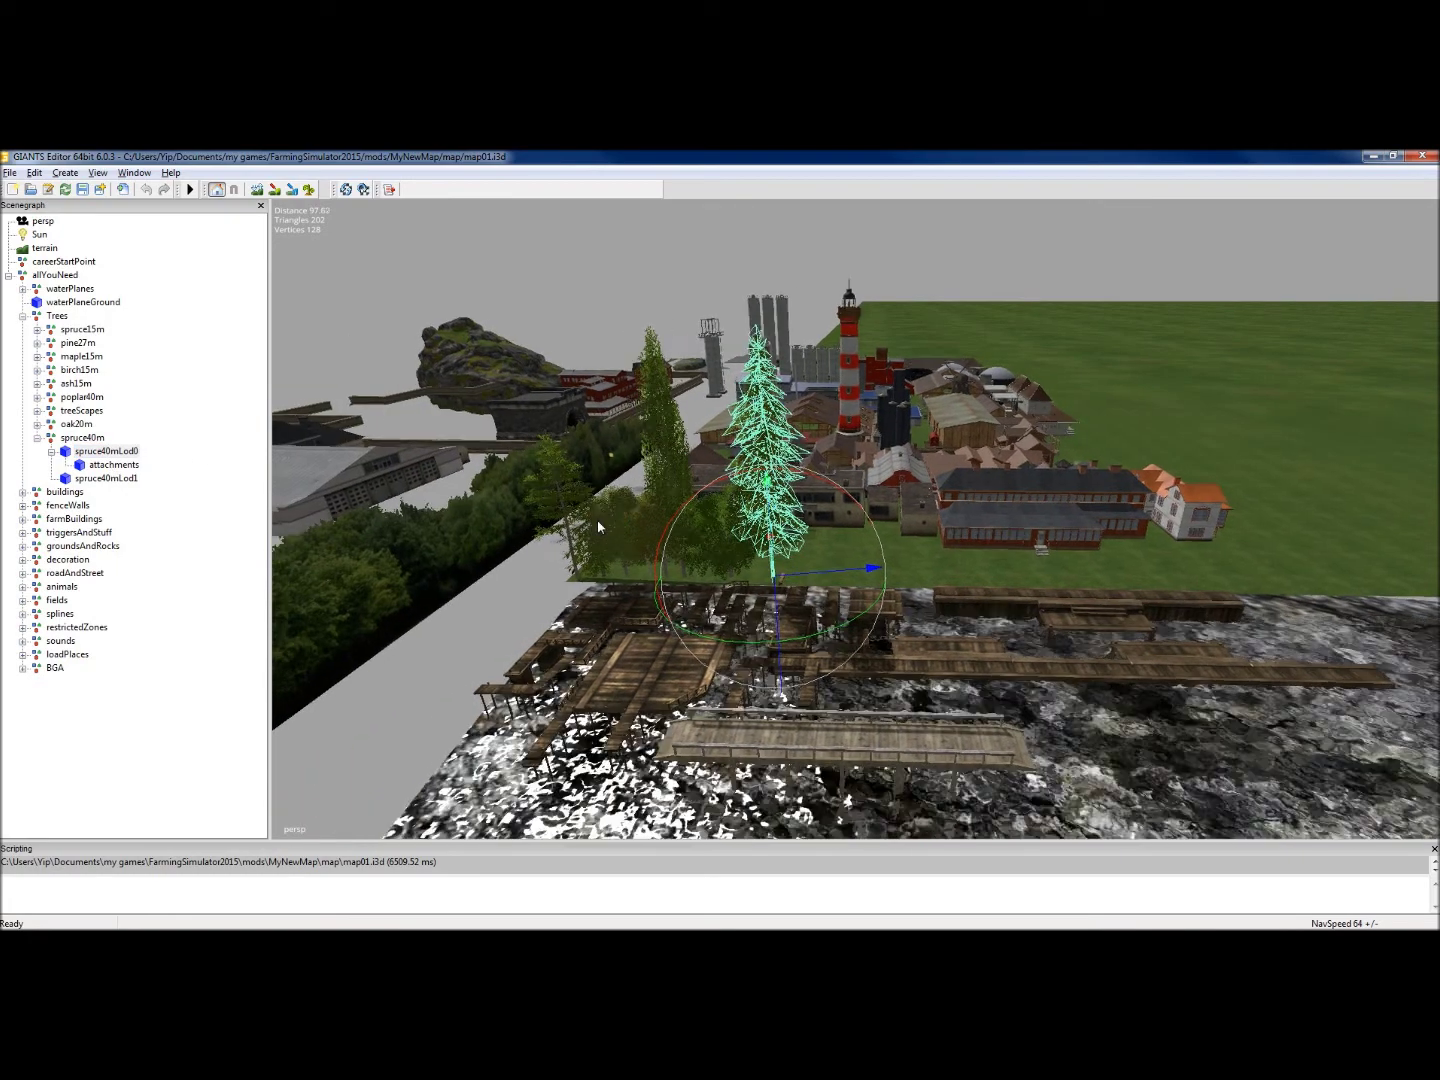
alt+right_drag(617, 508, 607, 376)
alt+middle_drag(608, 375, 650, 409)
right_drag(650, 410, 660, 365)
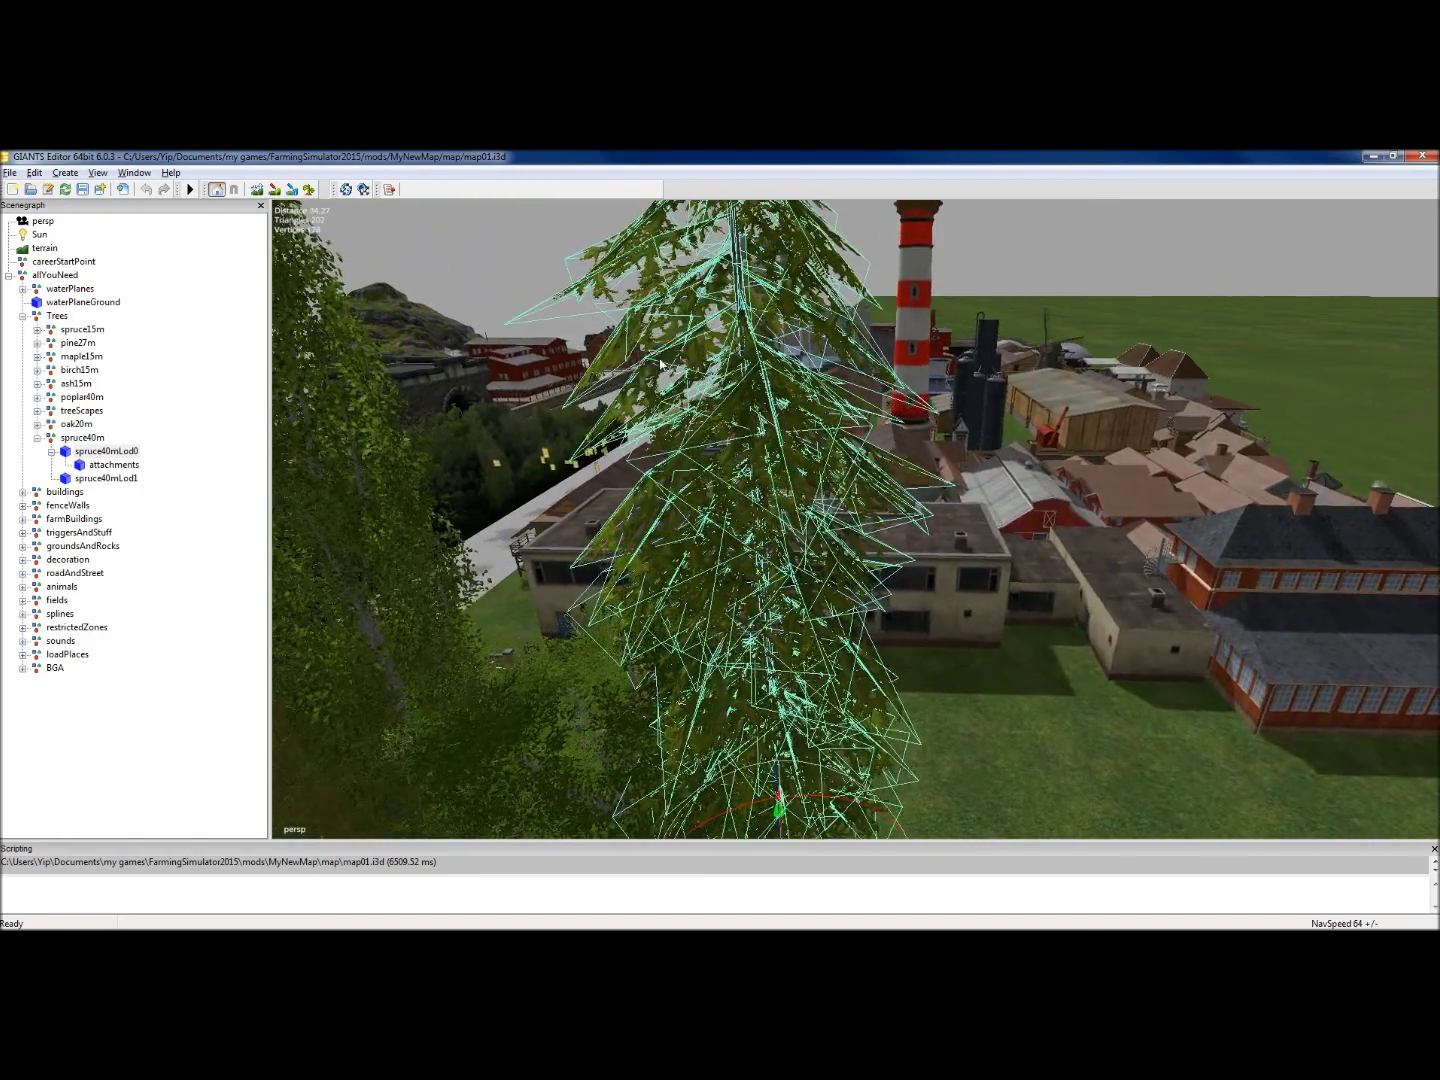
Select the spruce40m group, its spruce40mLod0 object and the attachments object in turn to compare the tree's parts
click(79, 438)
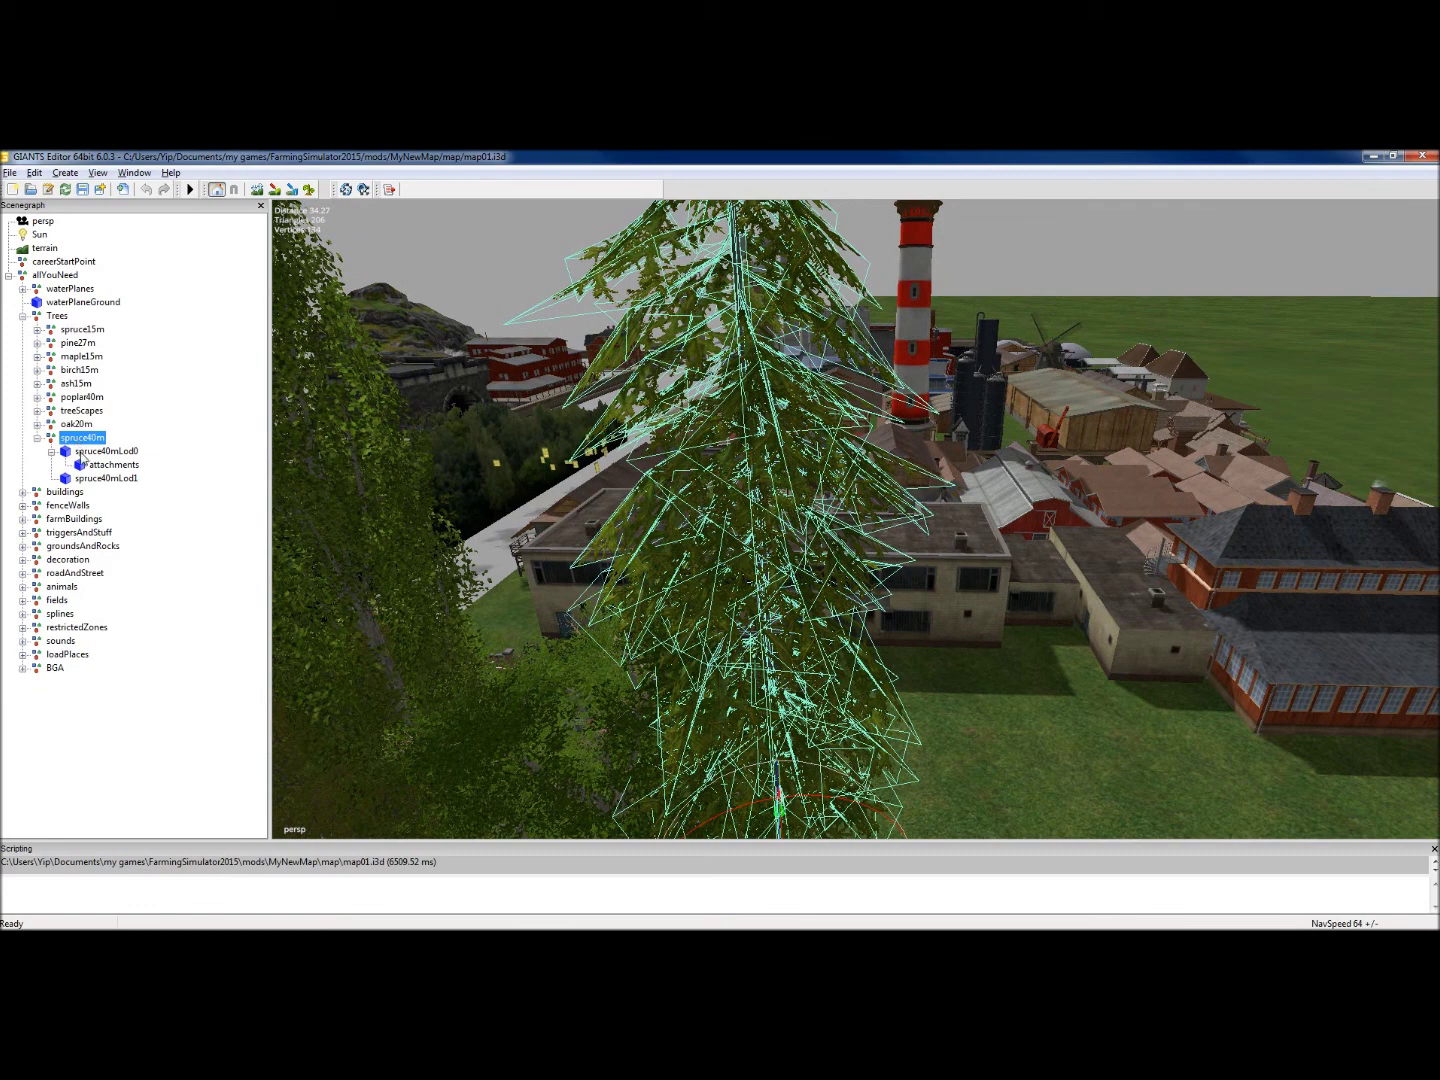
click(94, 452)
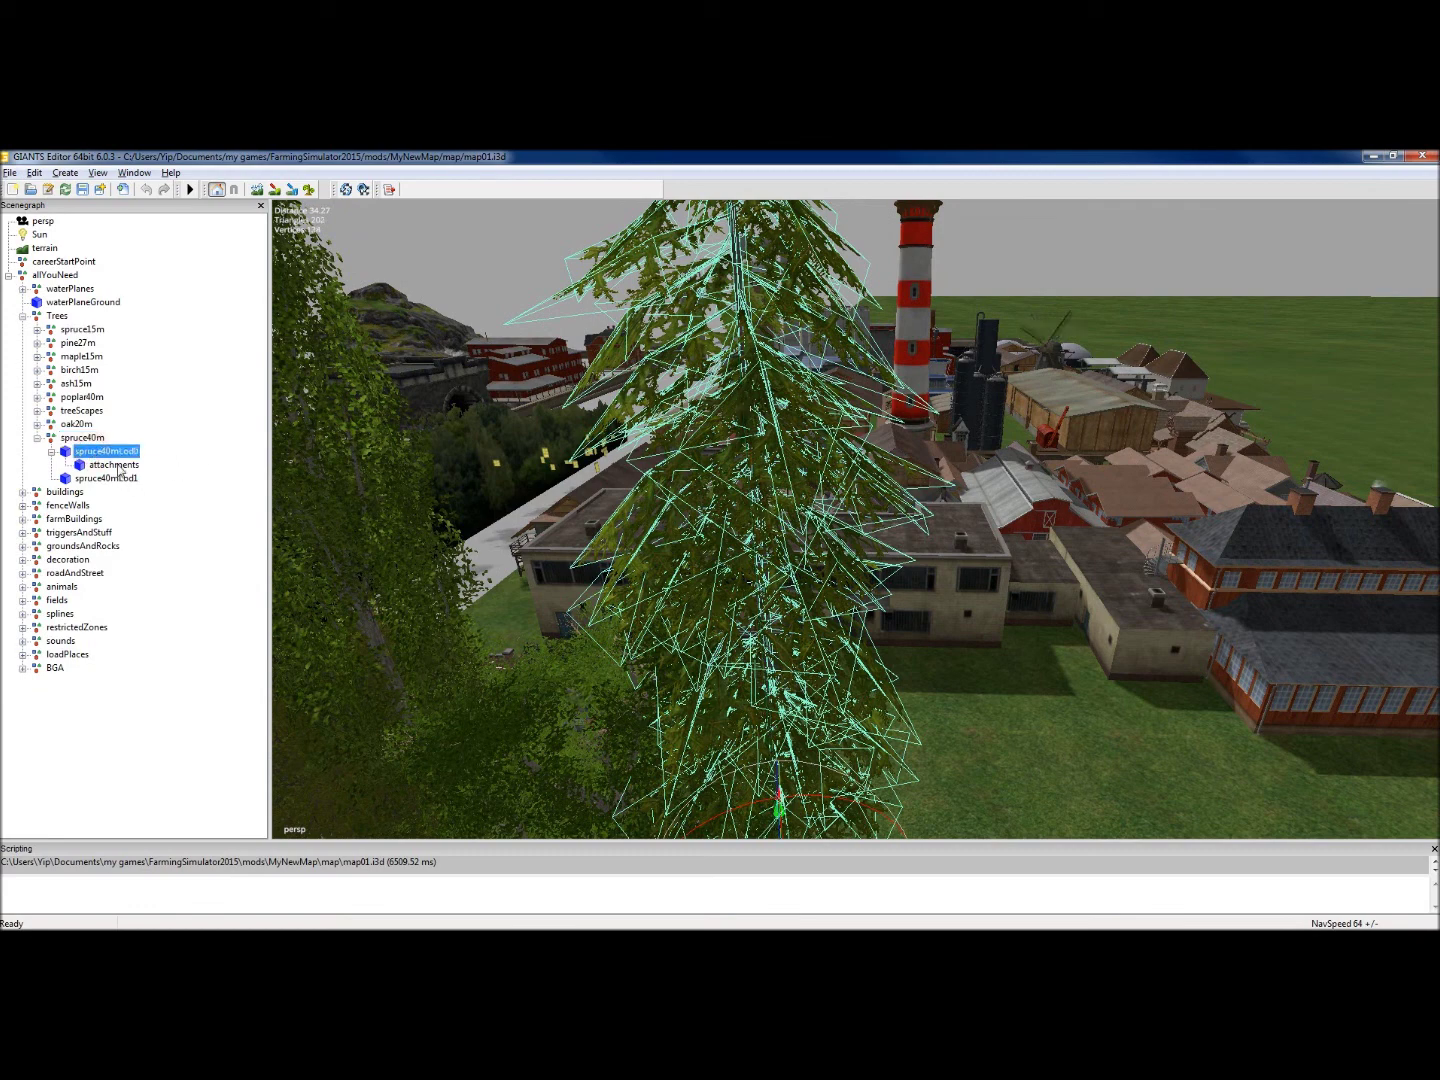
click(117, 465)
scroll(588, 428, down, 5)
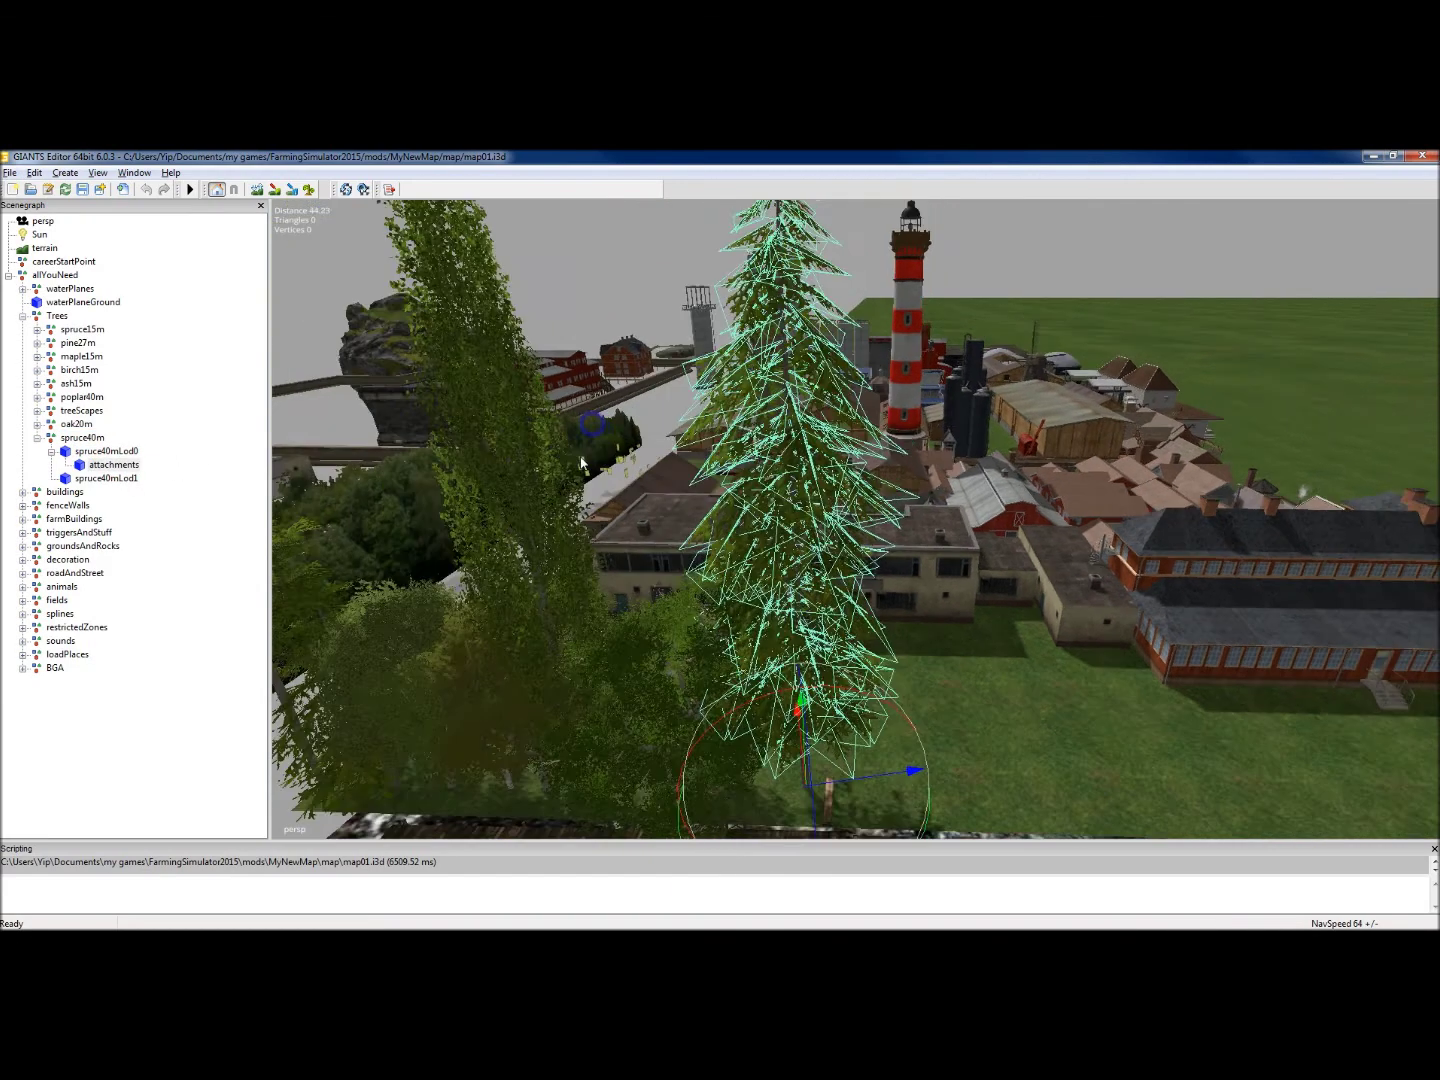
Select spruce40mLod1 and examine its simplified outline around the spruce from several angles
click(105, 480)
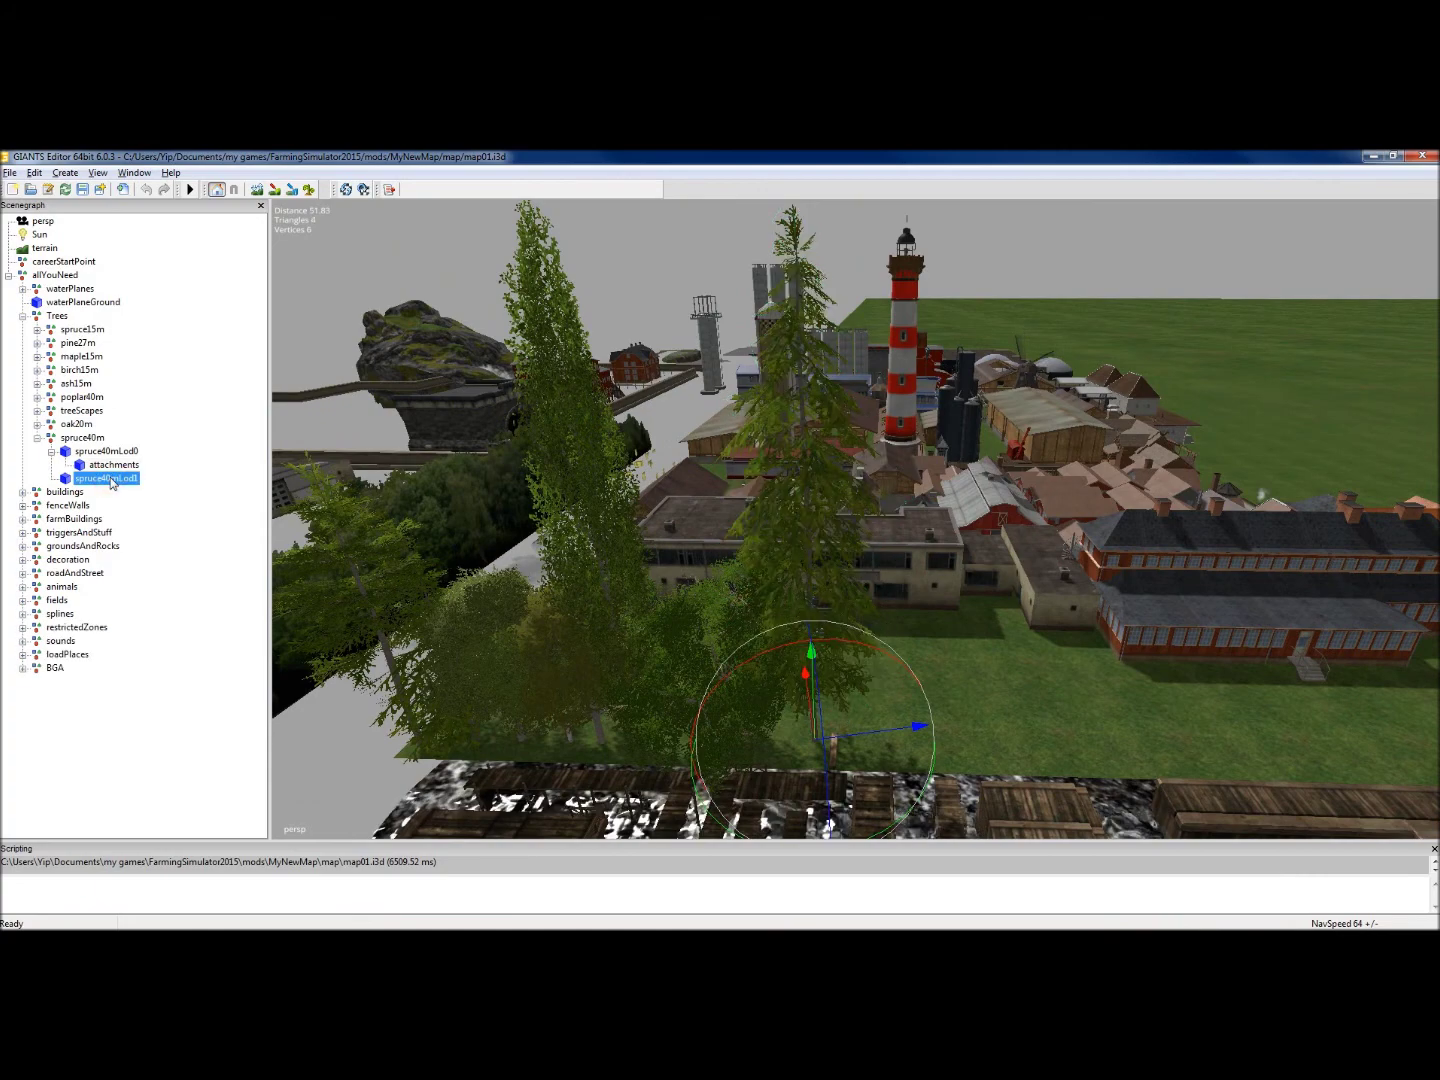
middle_drag(598, 527, 560, 505)
alt+drag(559, 505, 476, 499)
alt+middle_drag(475, 499, 426, 496)
right_drag(426, 497, 338, 481)
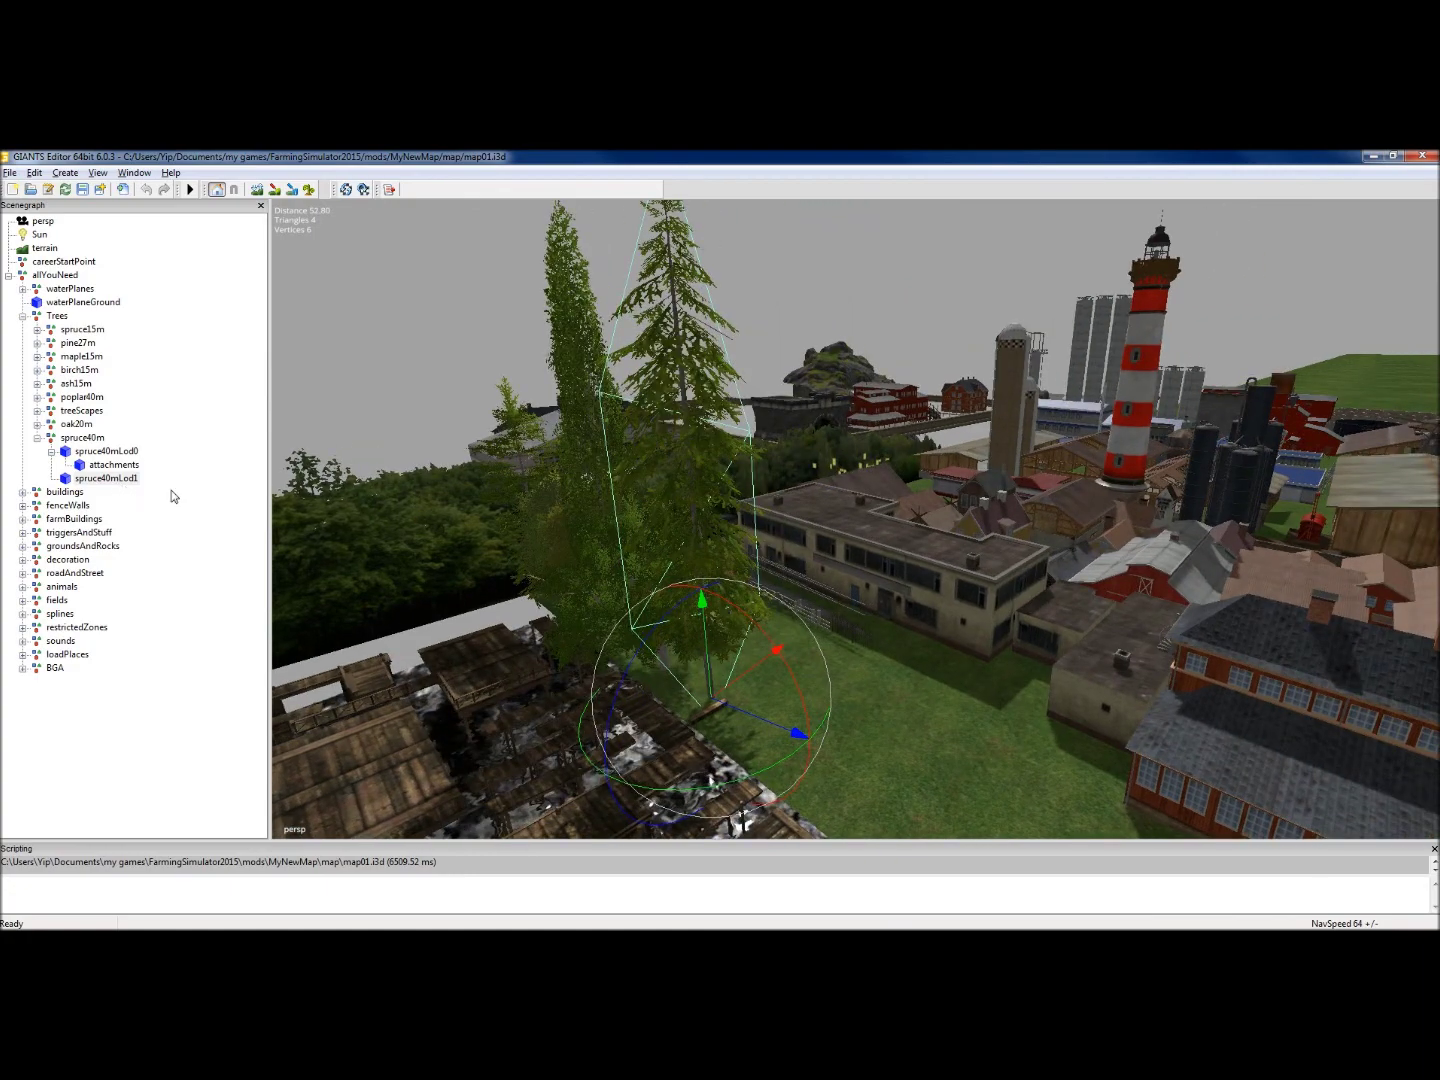
alt+drag(482, 598, 485, 583)
alt+right_drag(485, 583, 647, 569)
alt+middle_drag(646, 562, 654, 556)
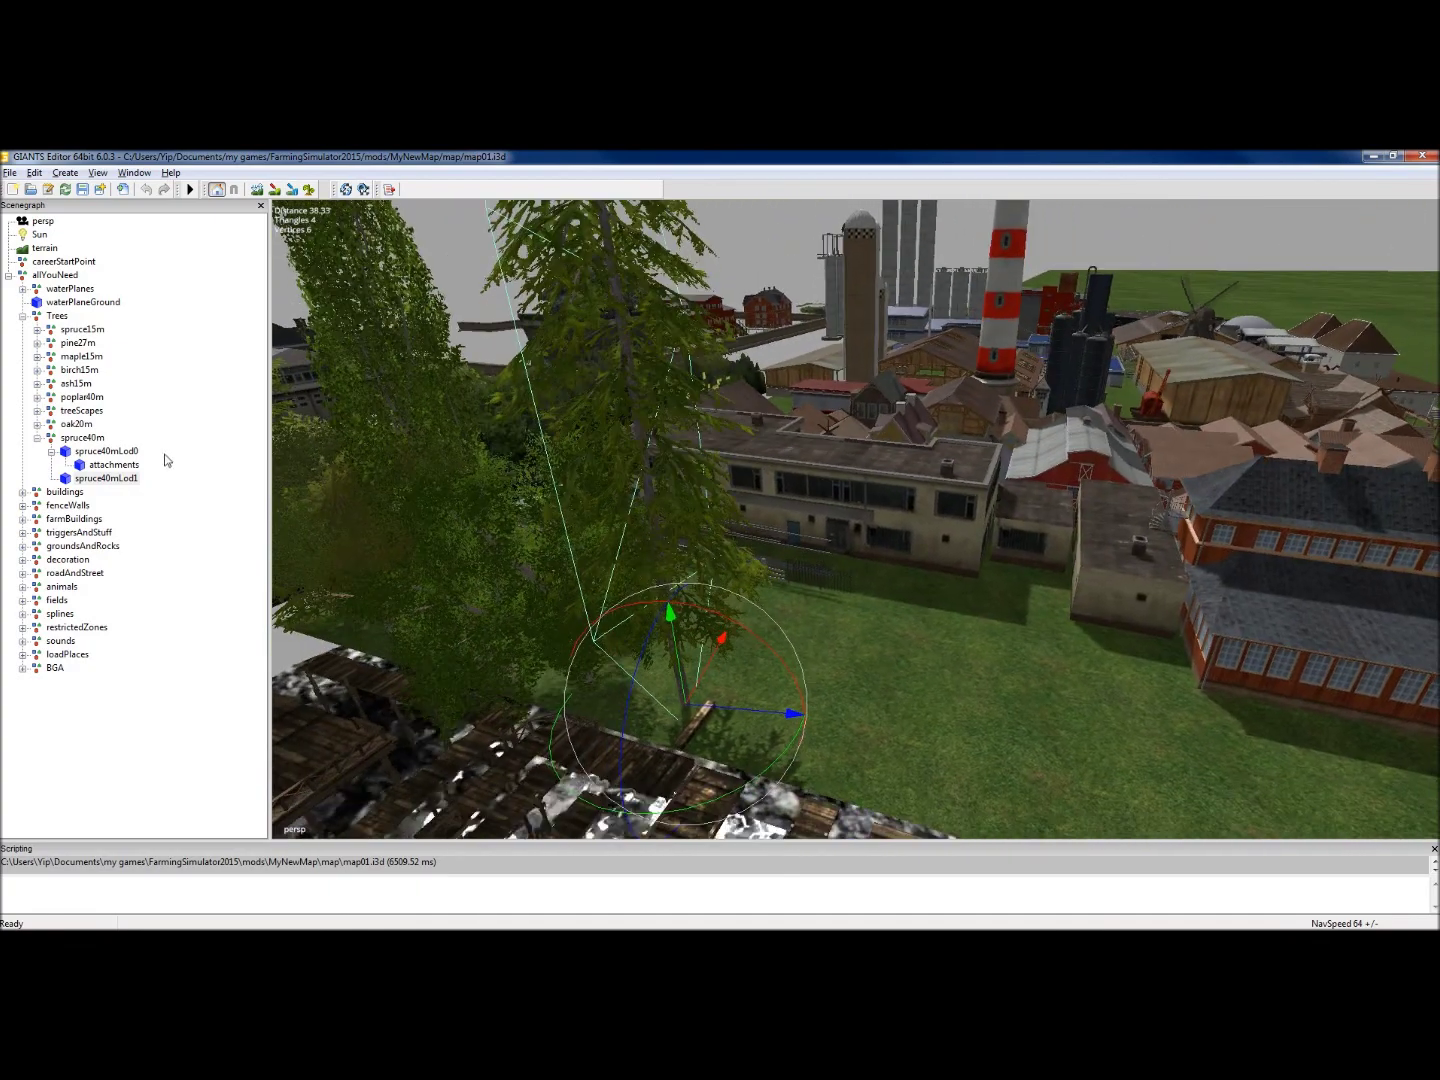
Collapse the spruce40m group and move the whole tree slightly along its blue axis
click(77, 438)
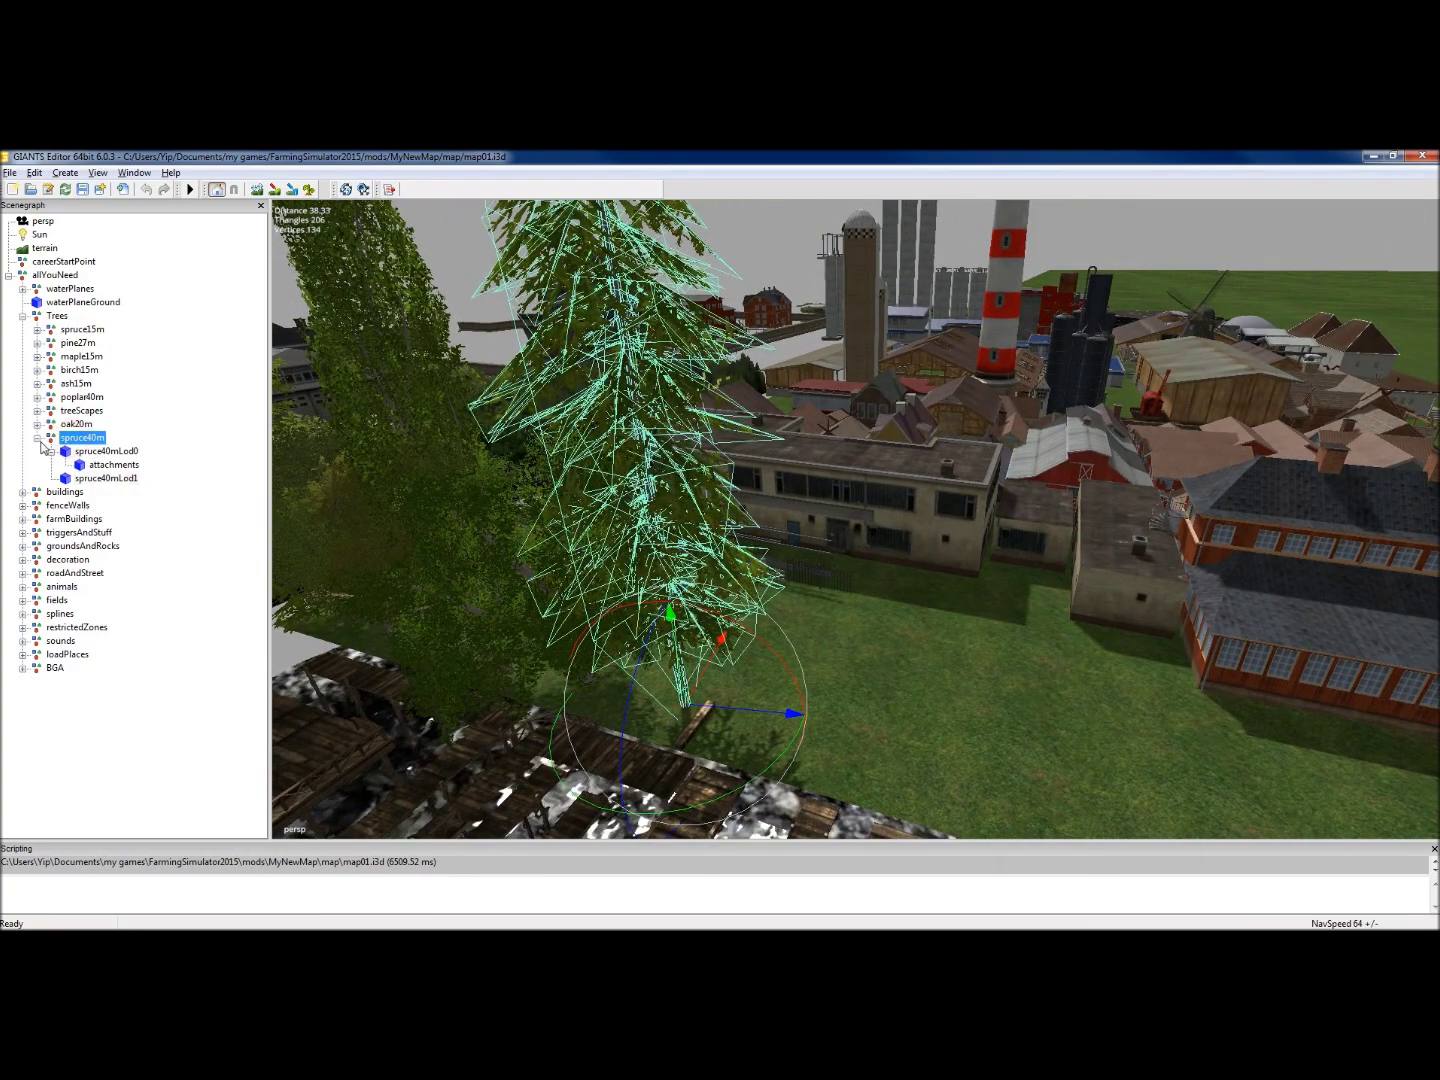
click(38, 438)
alt+right_drag(644, 410, 645, 474)
alt+middle_drag(645, 473, 661, 486)
alt+right_drag(661, 486, 663, 419)
scroll(663, 419, up, 2)
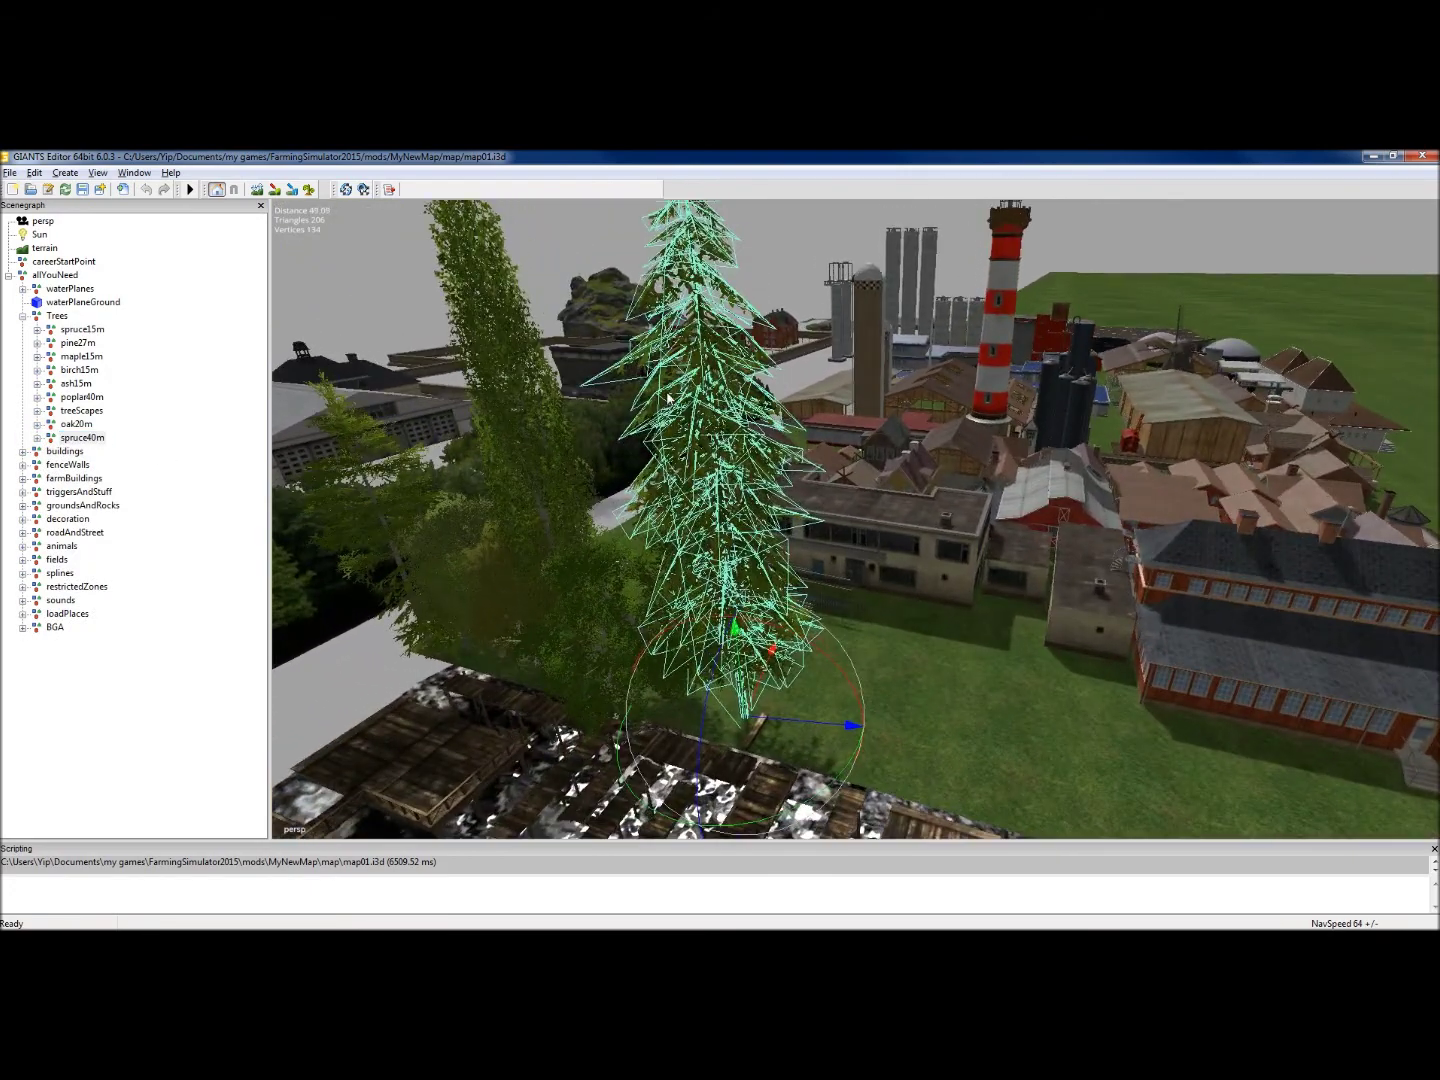
click(82, 439)
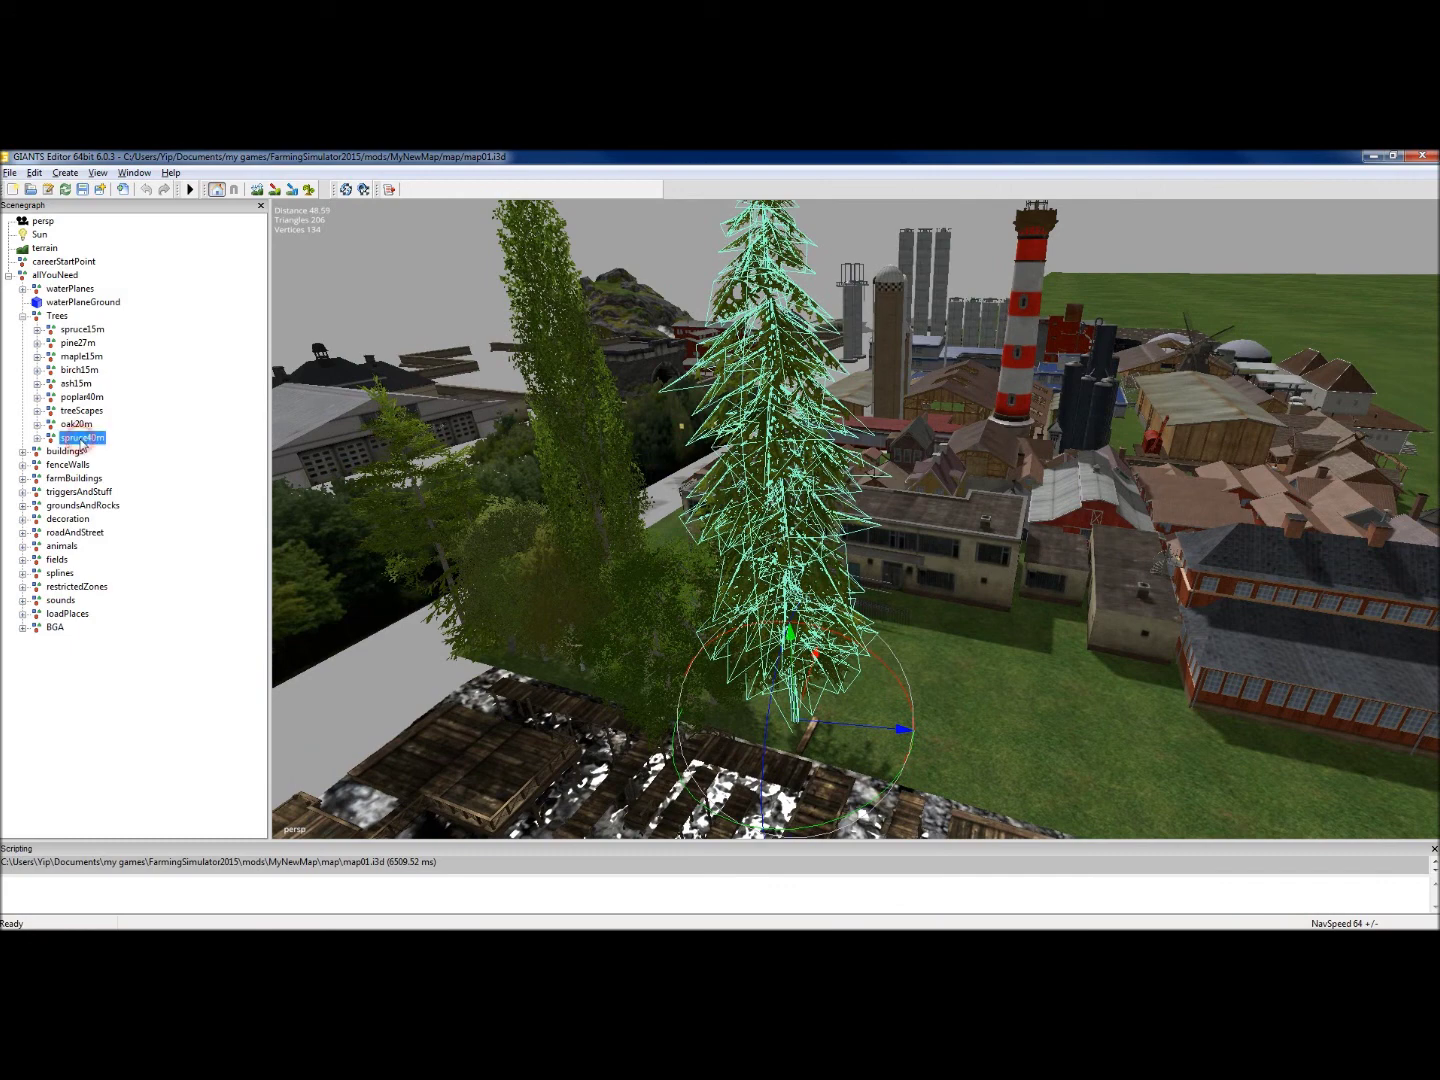
drag(847, 727, 812, 707)
Expand spruce40m, move only its attachments object along the blue axis away from the trunk, and undo the move
click(37, 437)
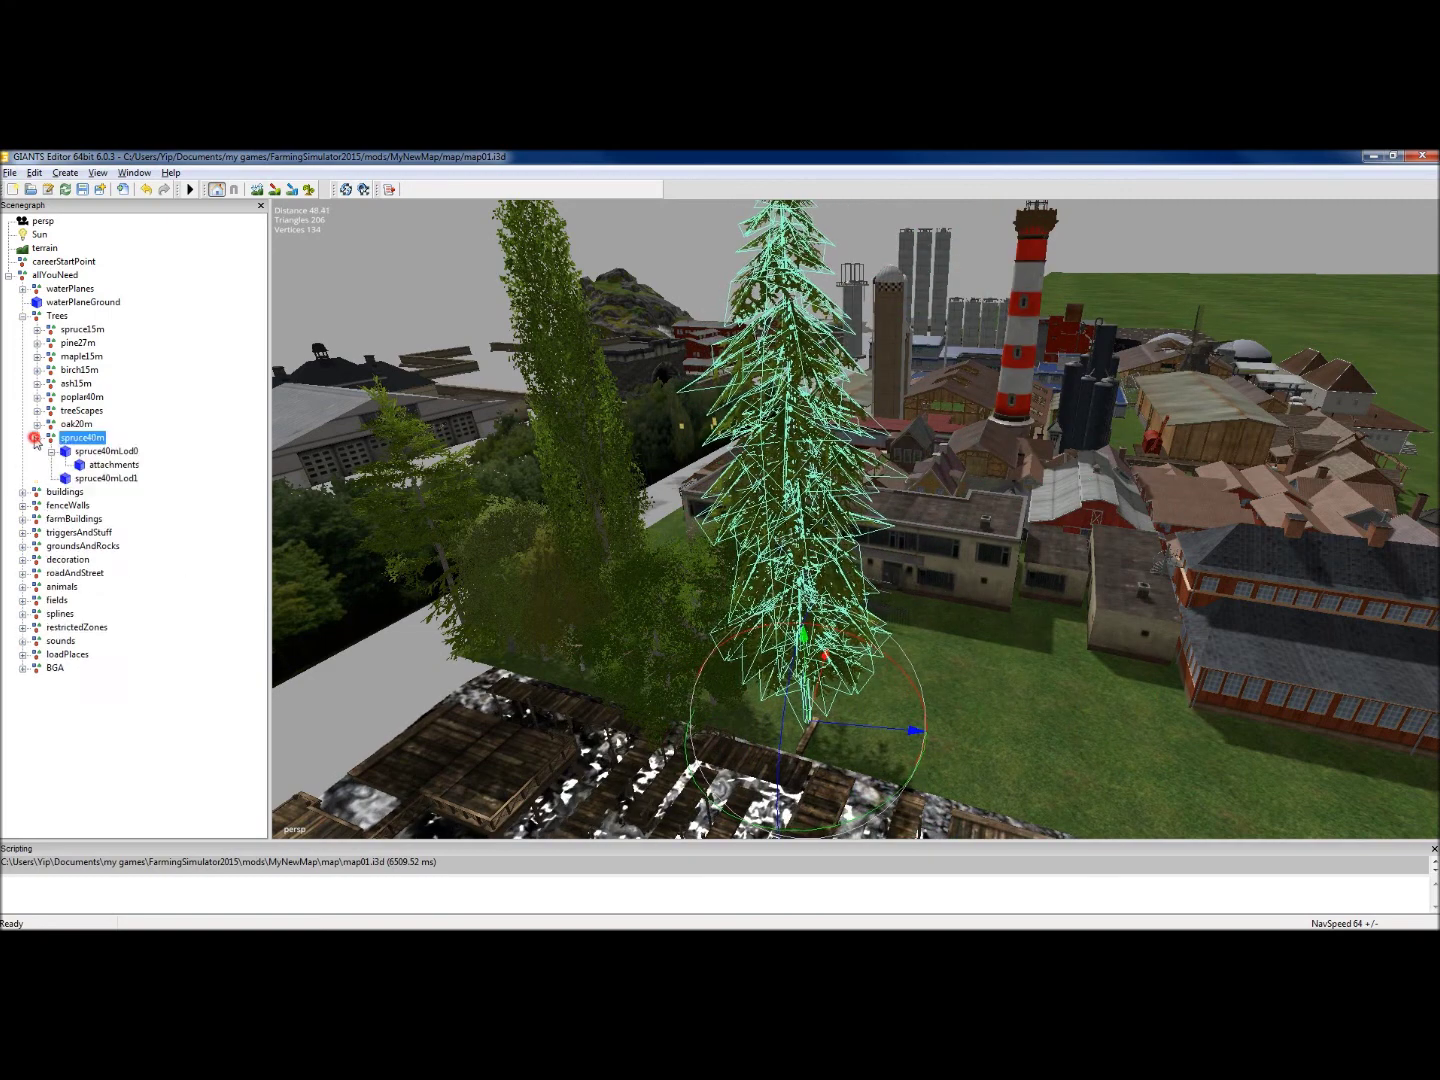
click(105, 466)
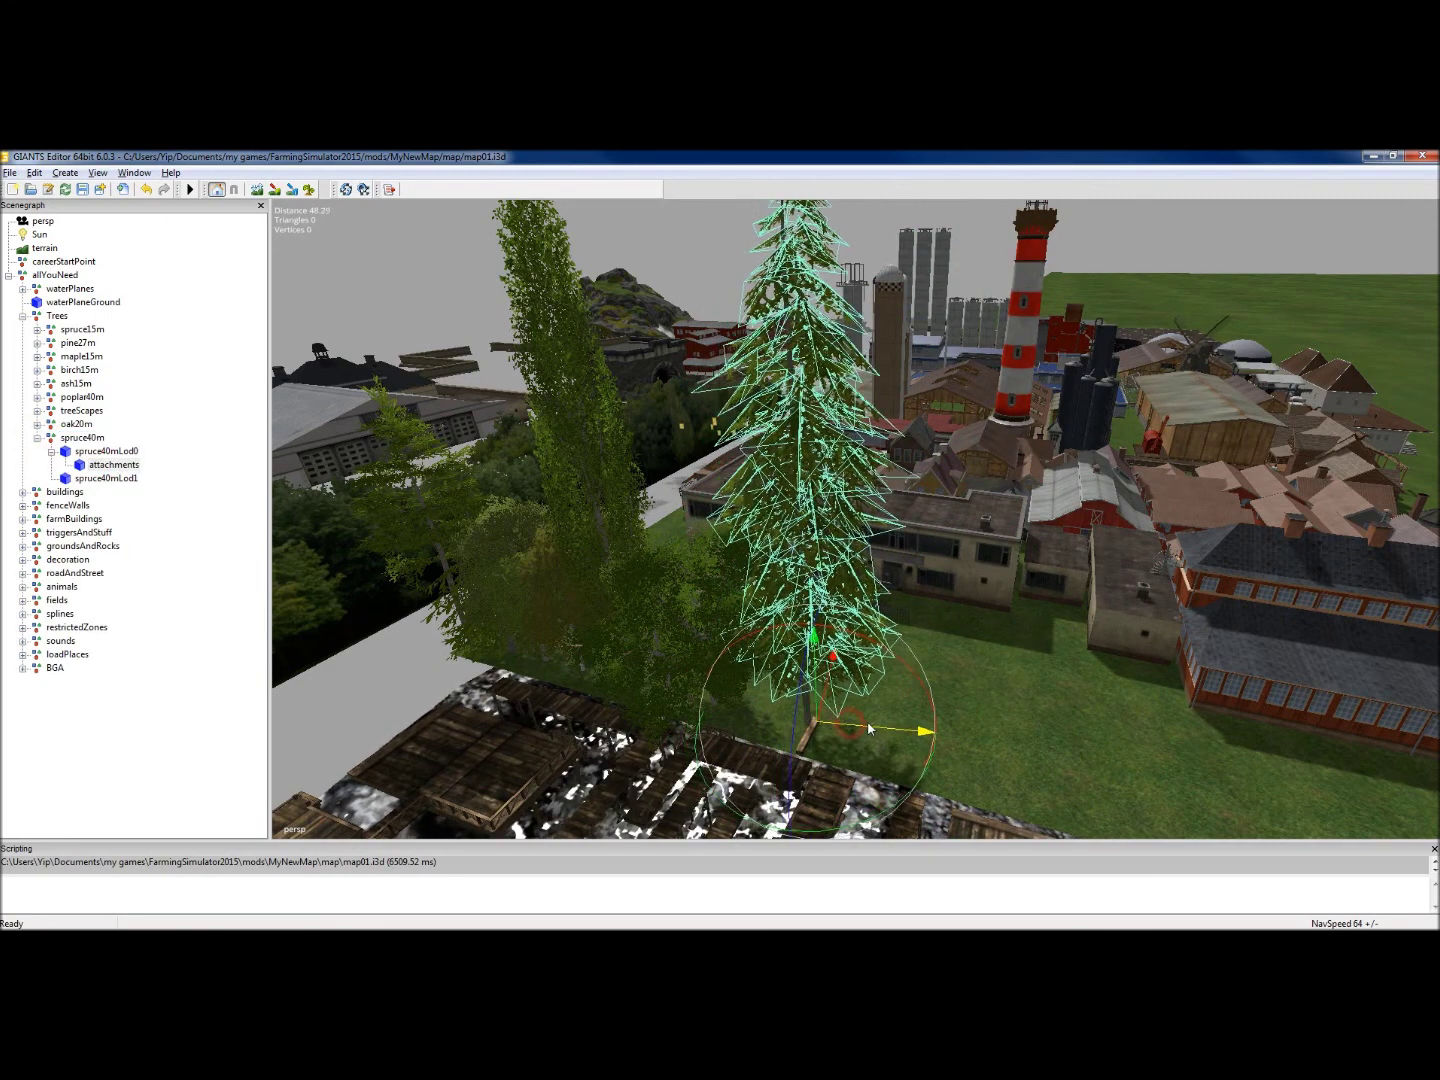
drag(869, 729, 1024, 733)
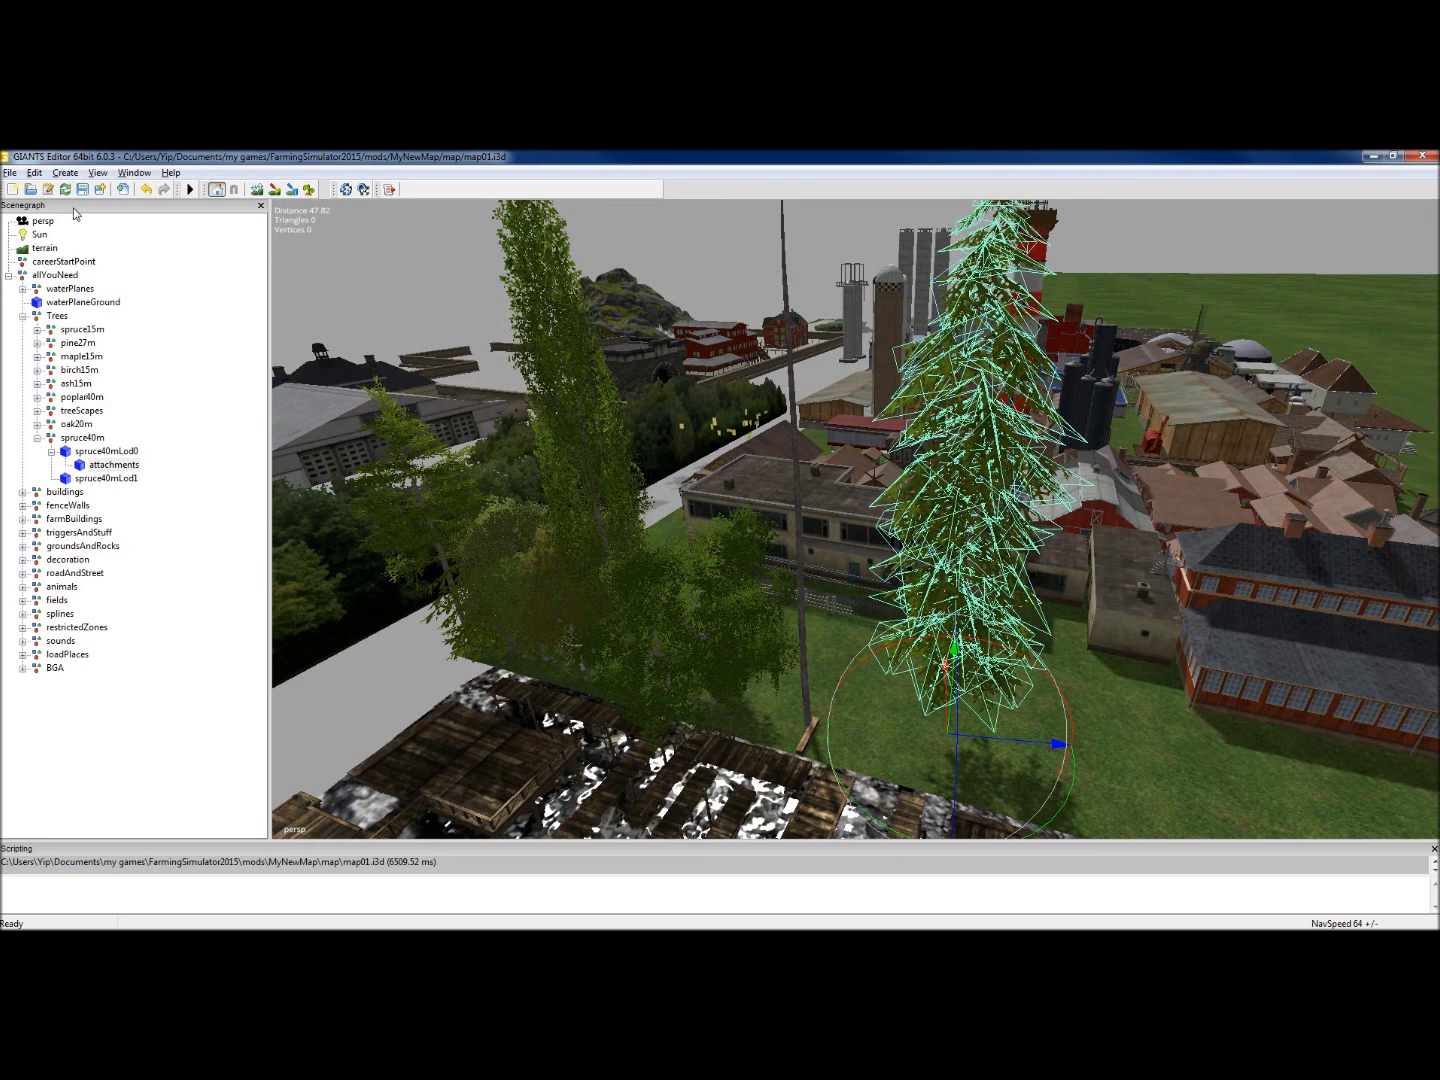
click(147, 189)
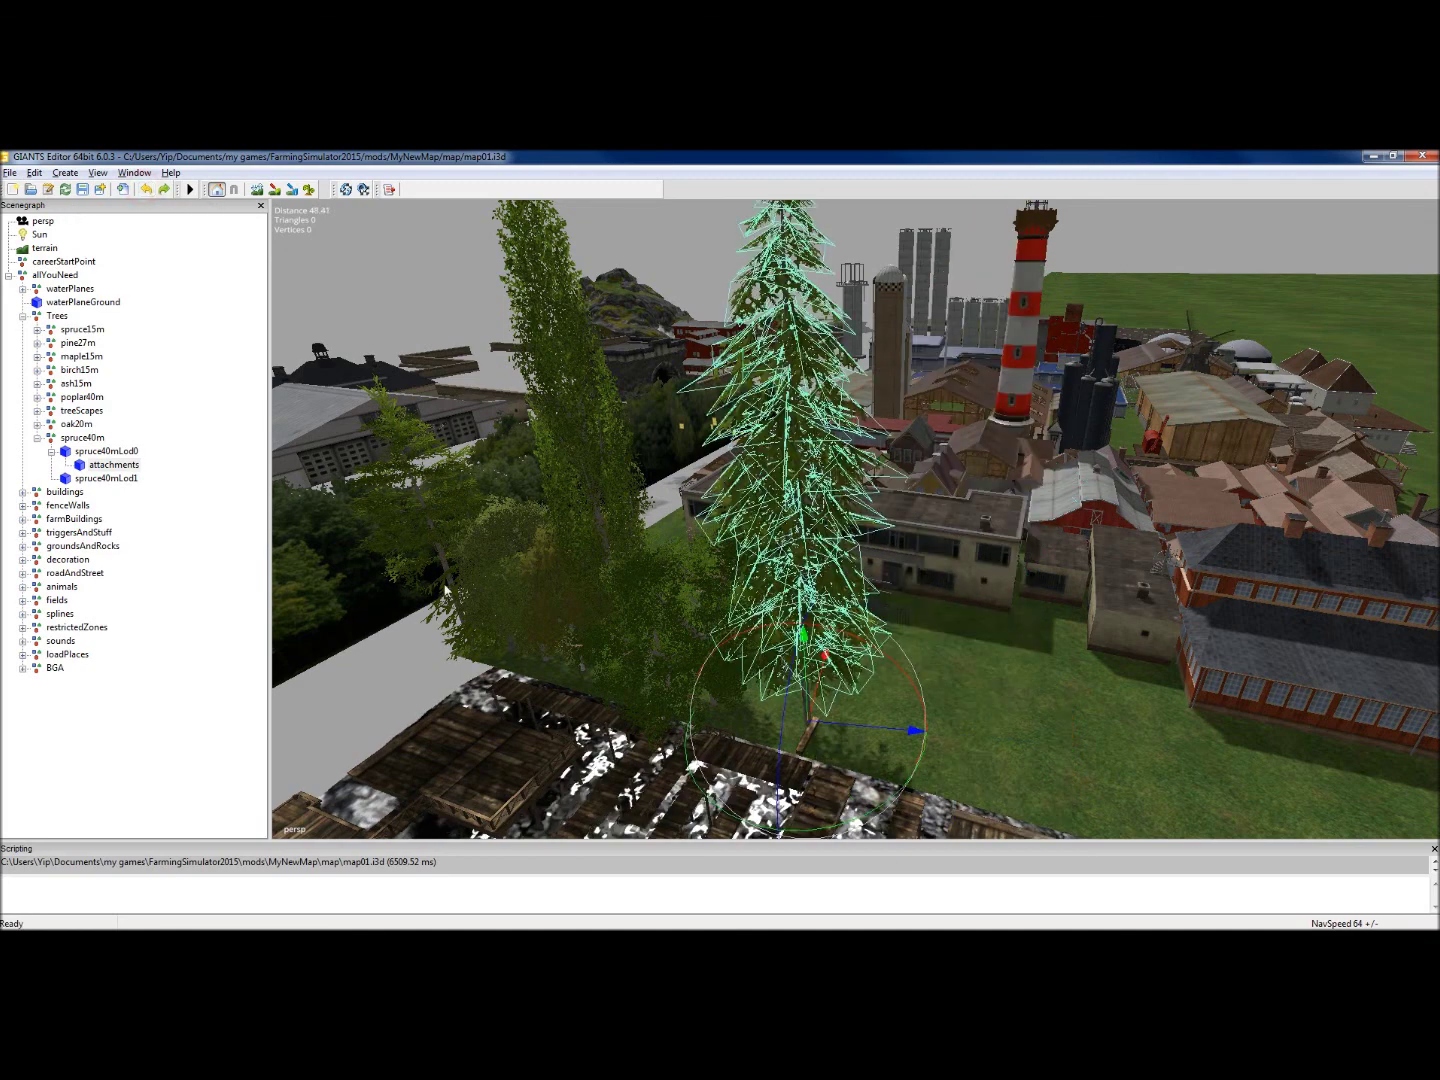
Move only spruce40mLod1 along the blue axis away from the tree, and undo the move
click(103, 478)
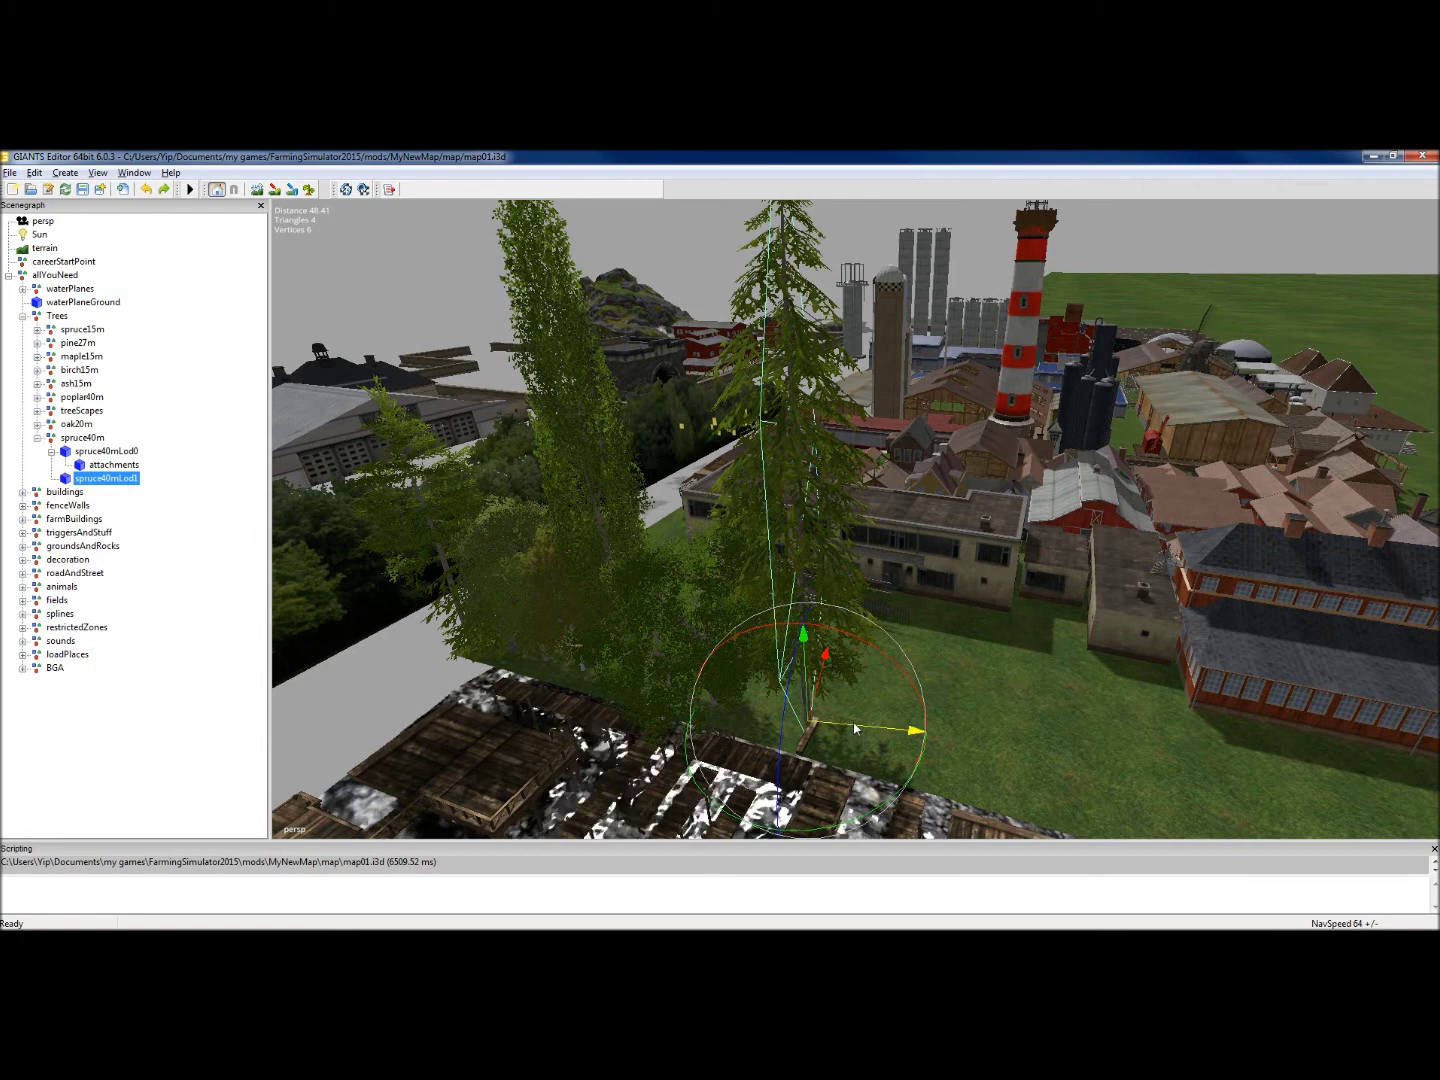
drag(854, 732, 1159, 726)
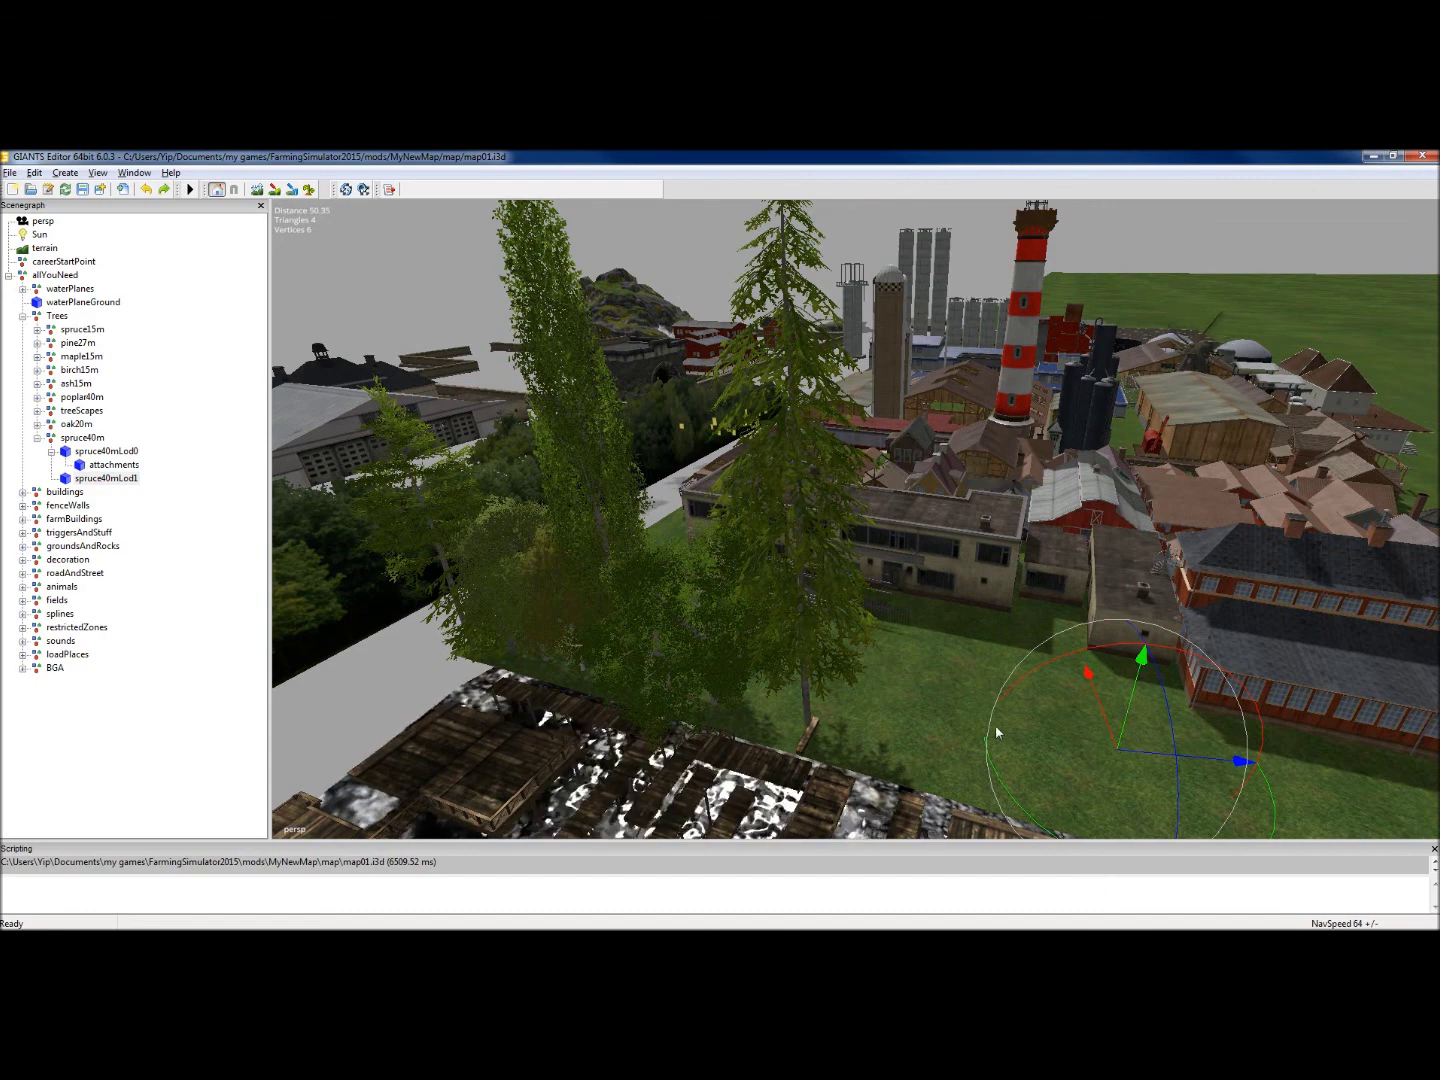
key(ctrl+z)
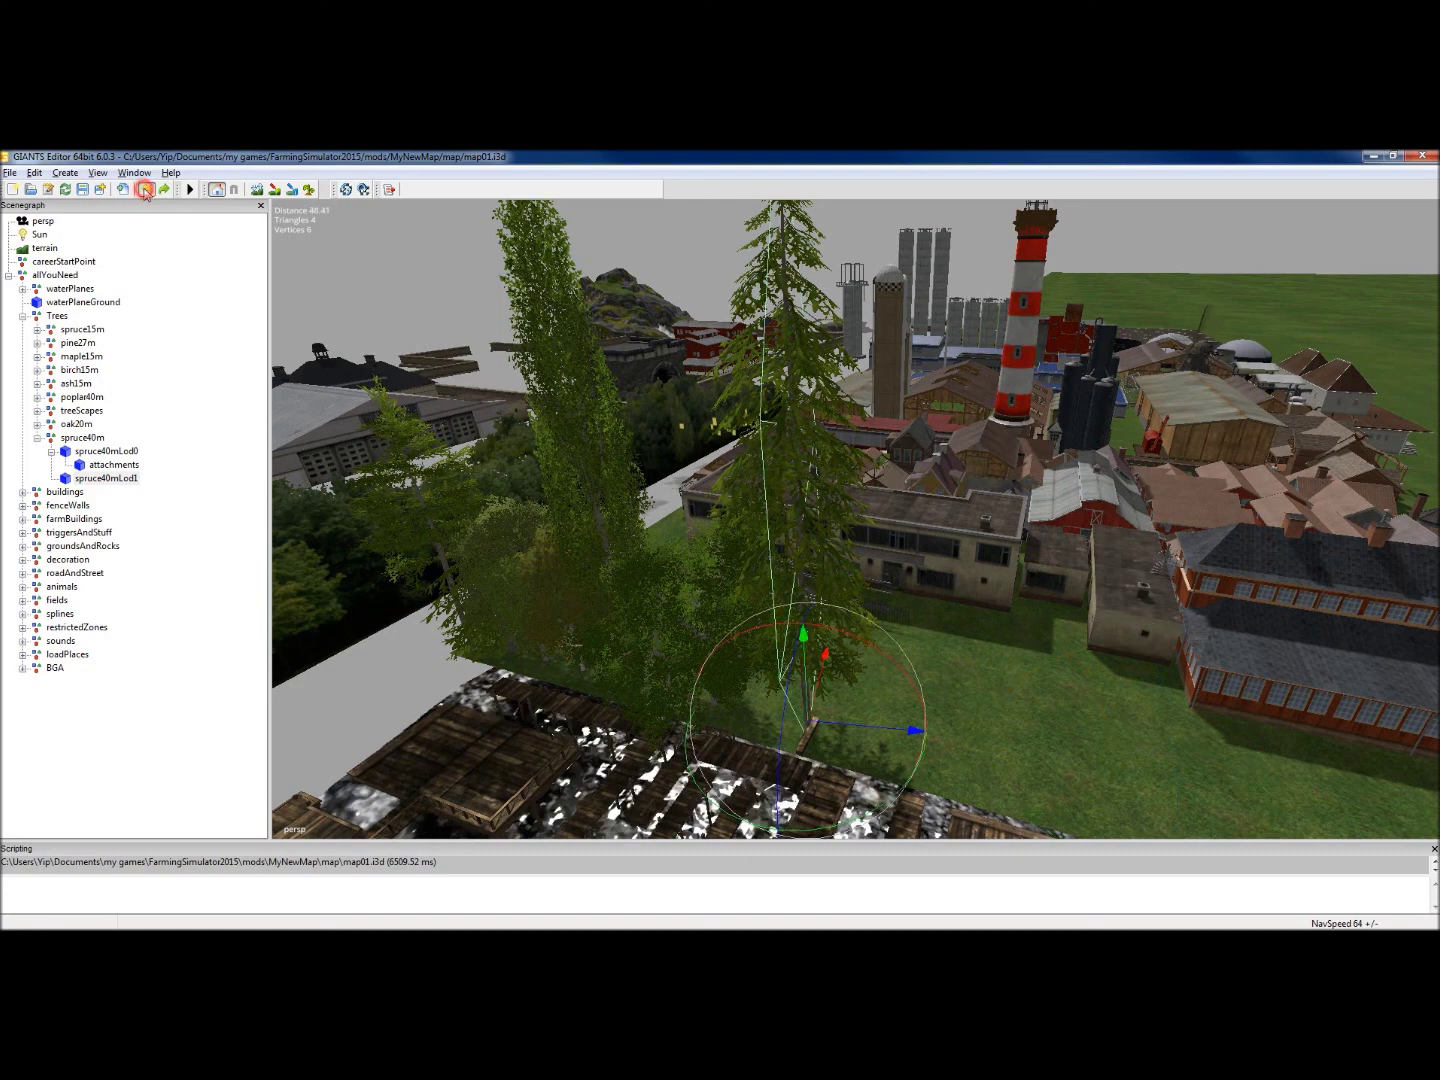
Collapse and select the spruce40m group, and nudge the complete tree along its blue axis
click(37, 438)
click(68, 438)
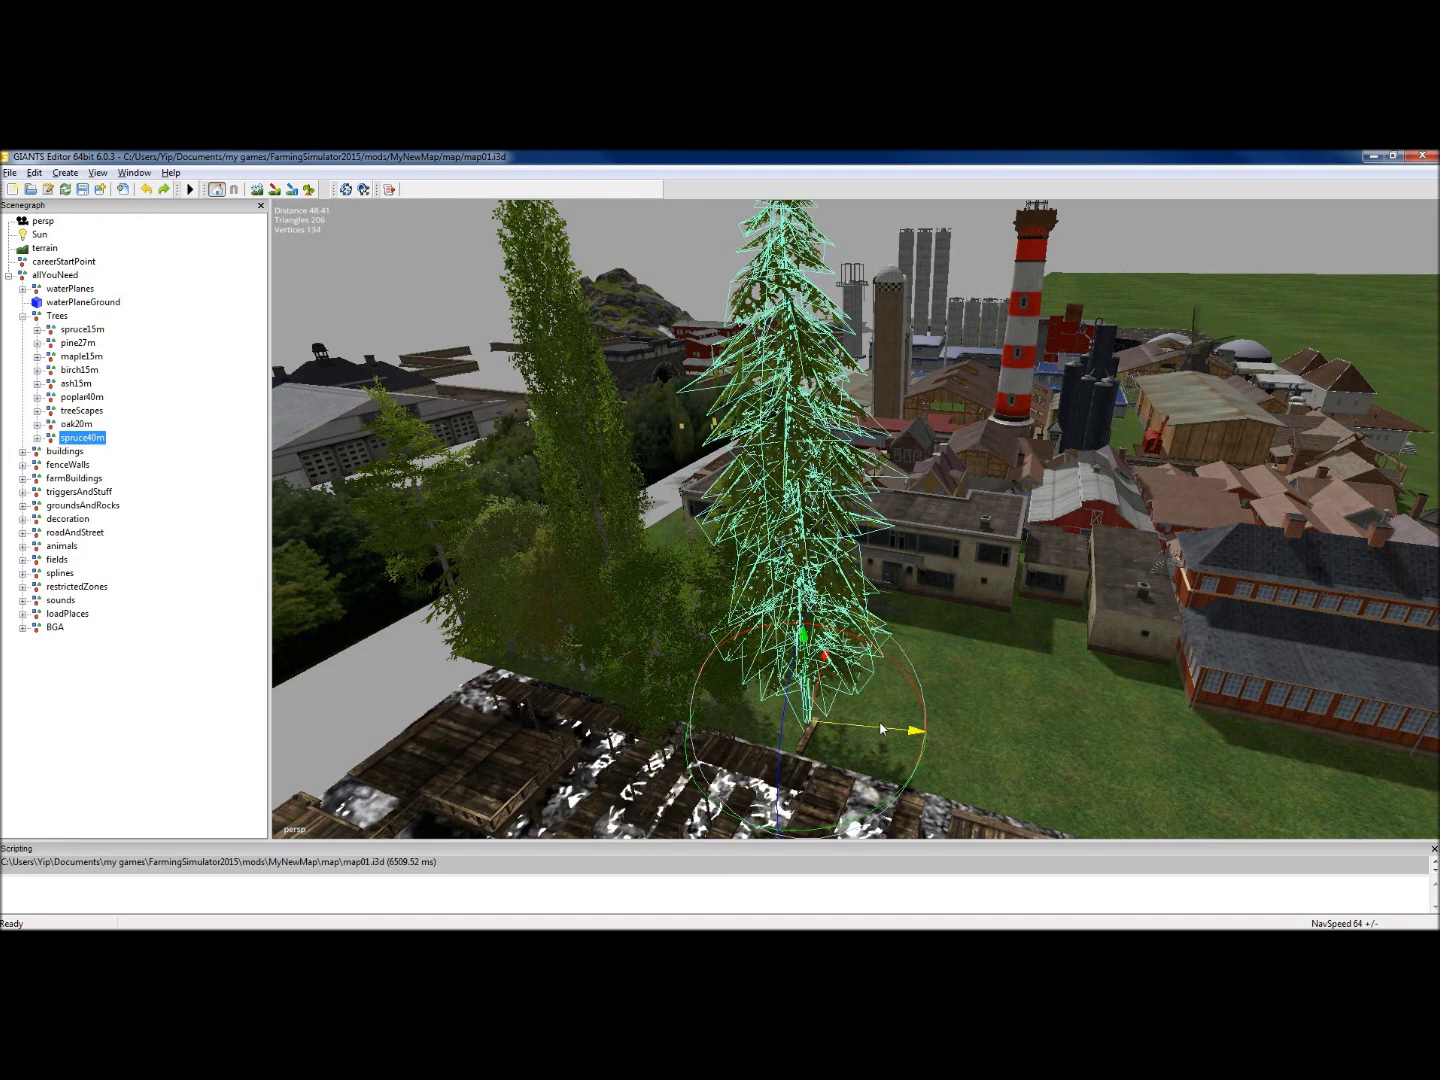
drag(880, 729, 893, 729)
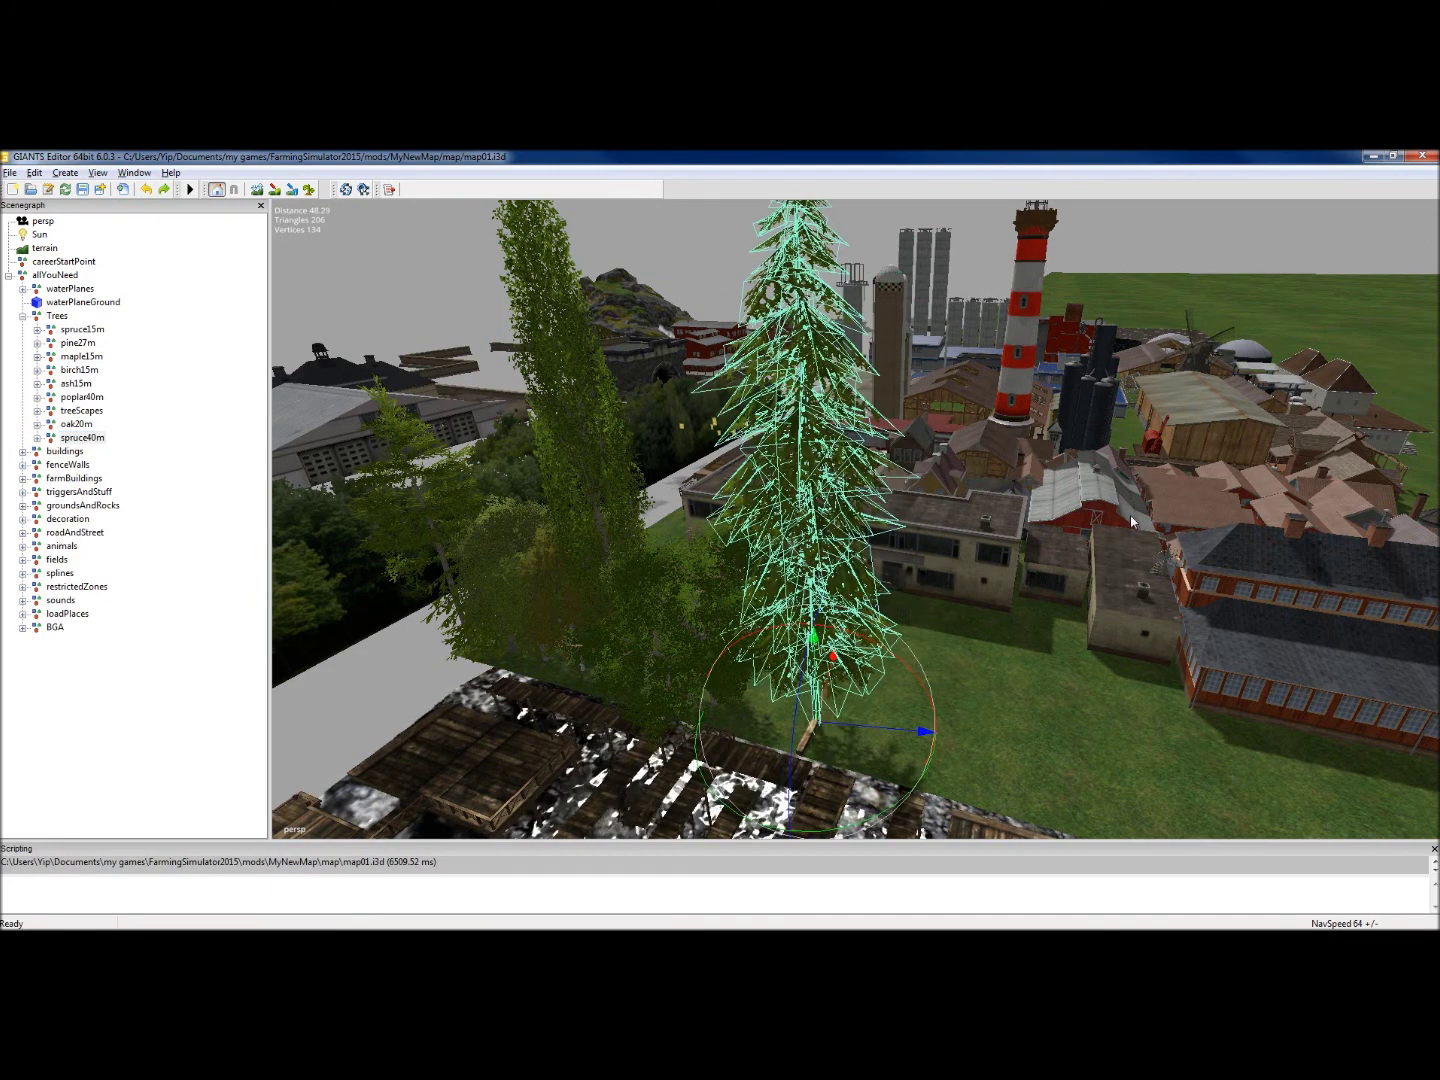
Select the orange-roofed house at the edge of the village and bring it into close view
alt+middle_drag(1131, 521, 638, 714)
alt+middle_drag(669, 529, 829, 414)
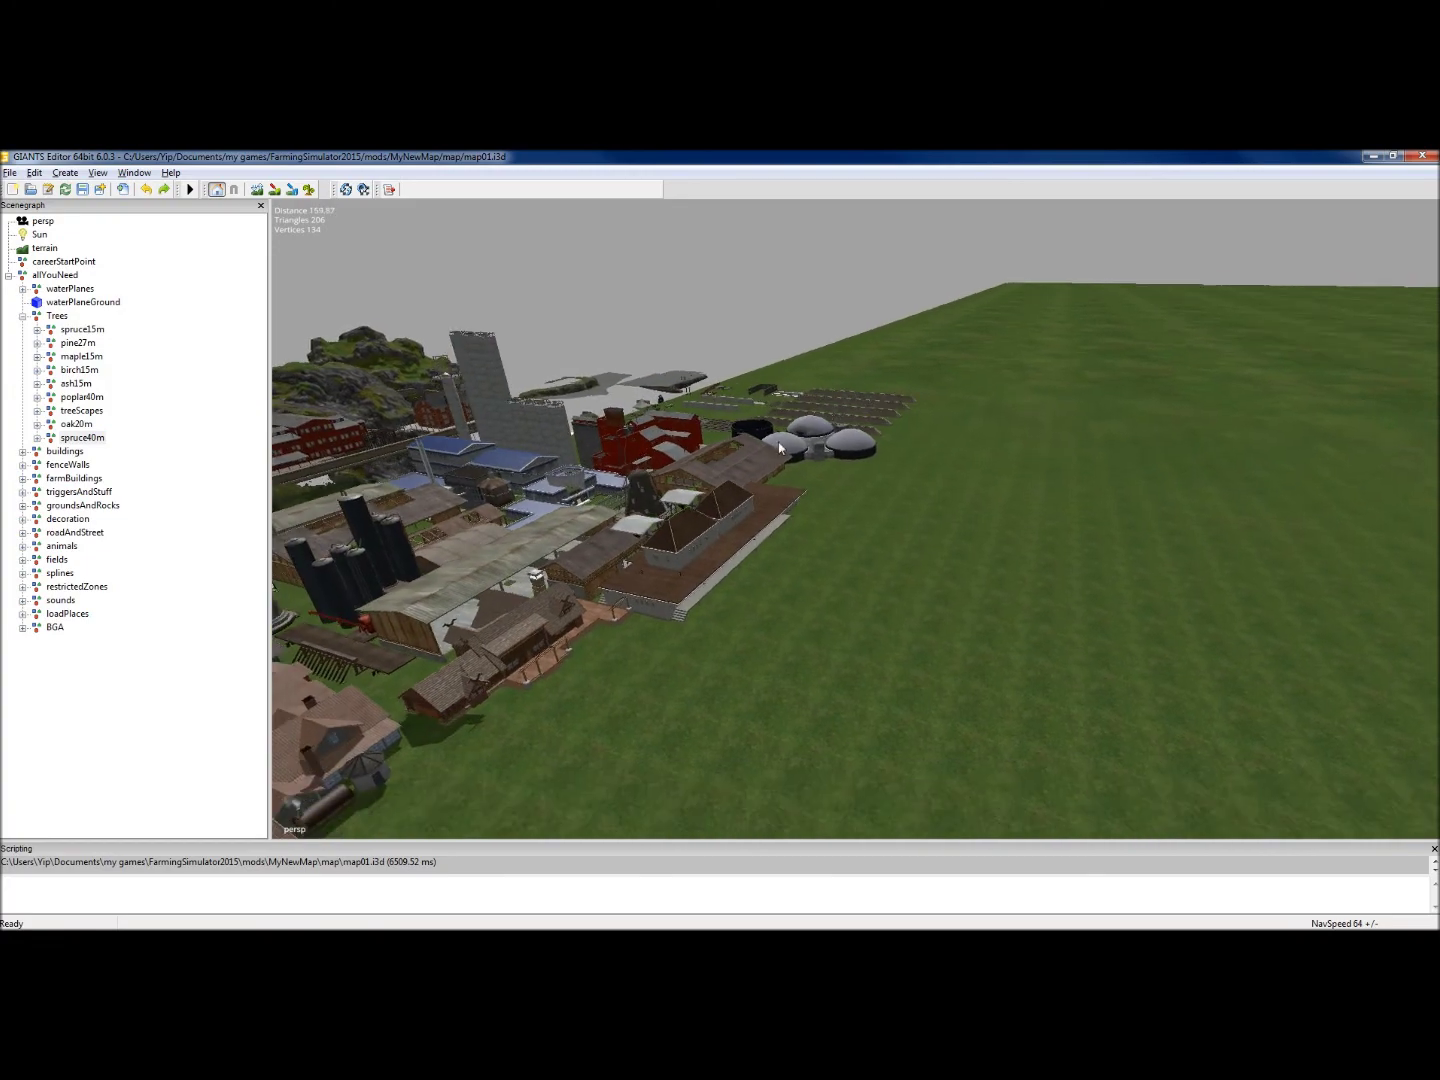
alt+drag(829, 414, 588, 524)
click(643, 544)
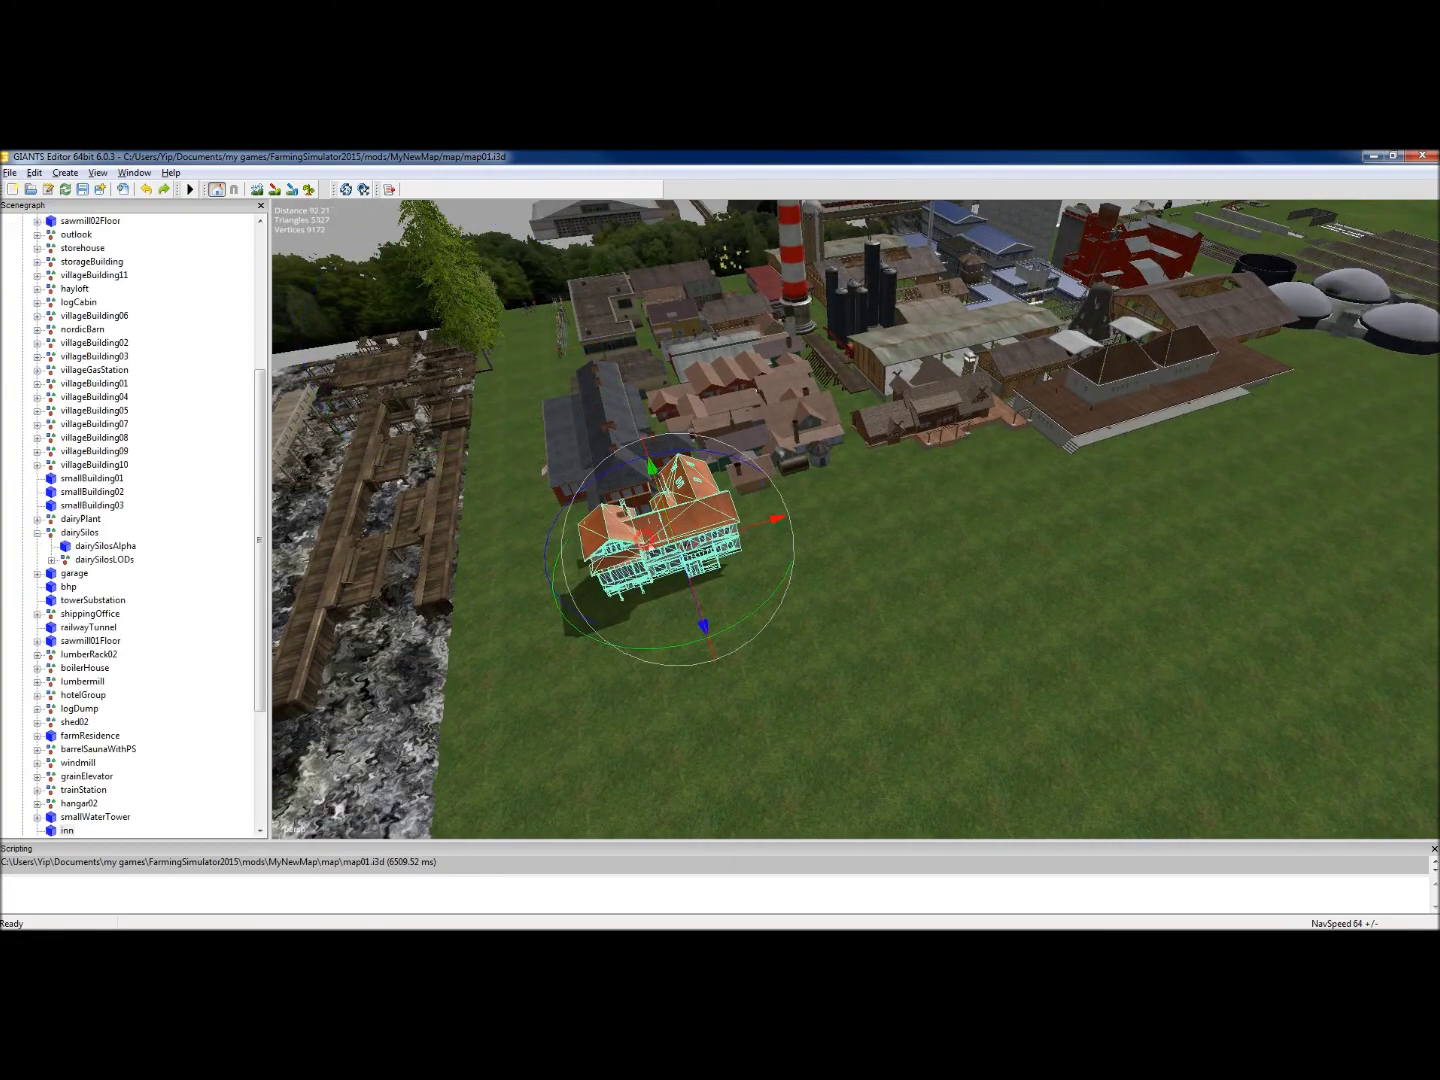
alt+middle_drag(796, 585, 850, 614)
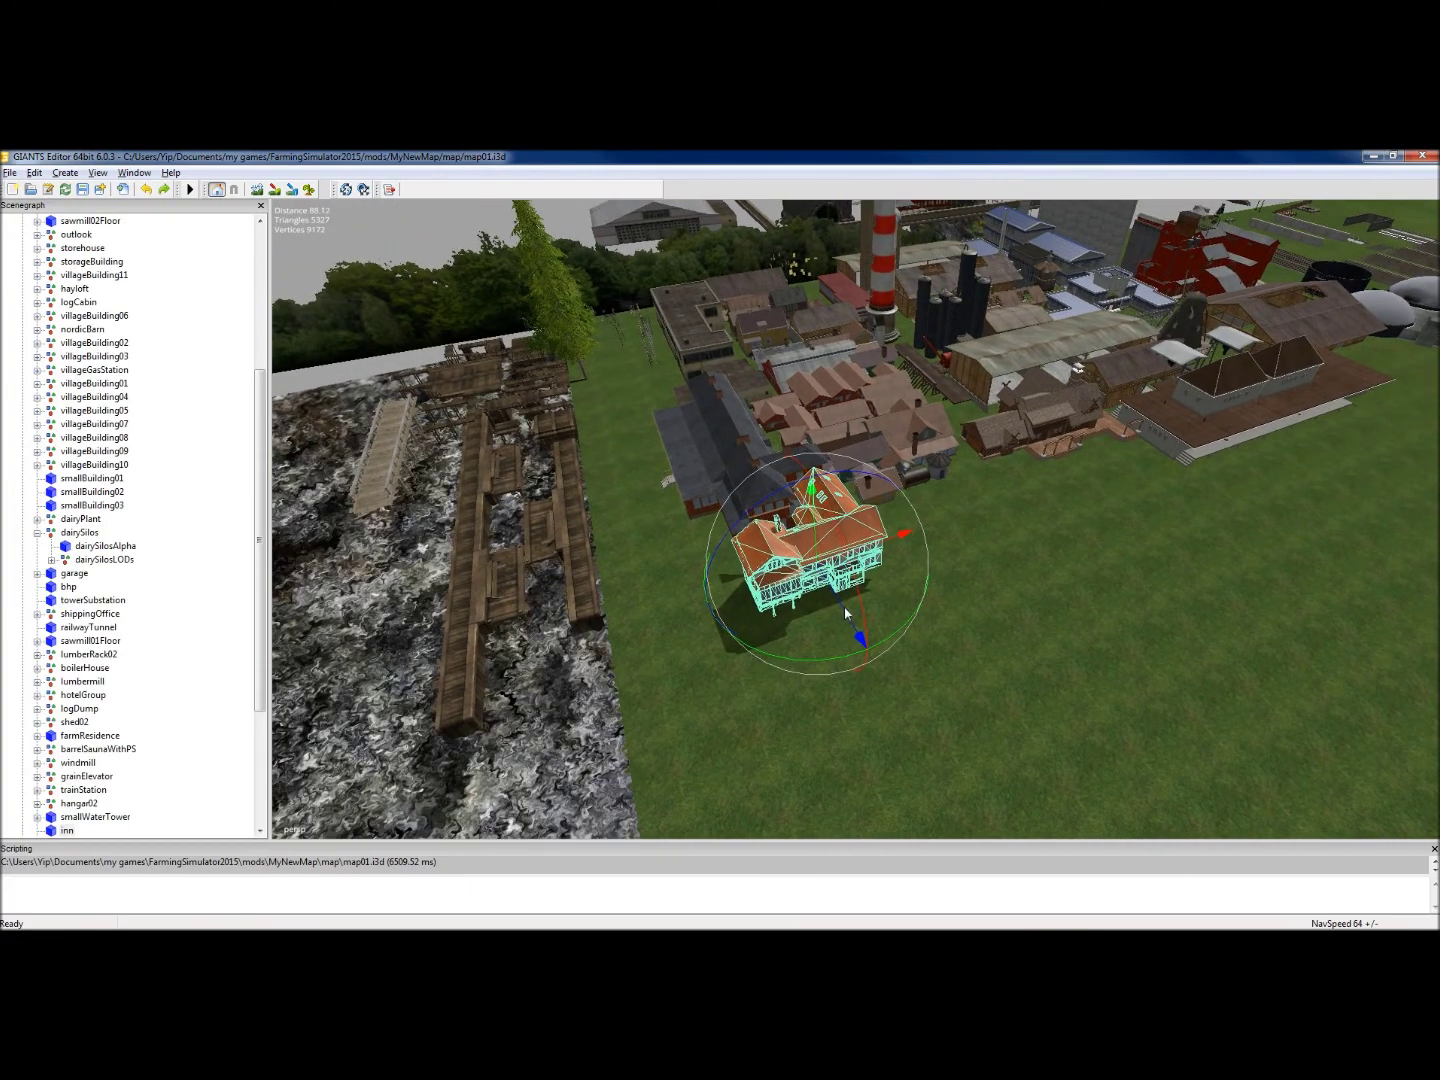
alt+right_drag(850, 614, 855, 510)
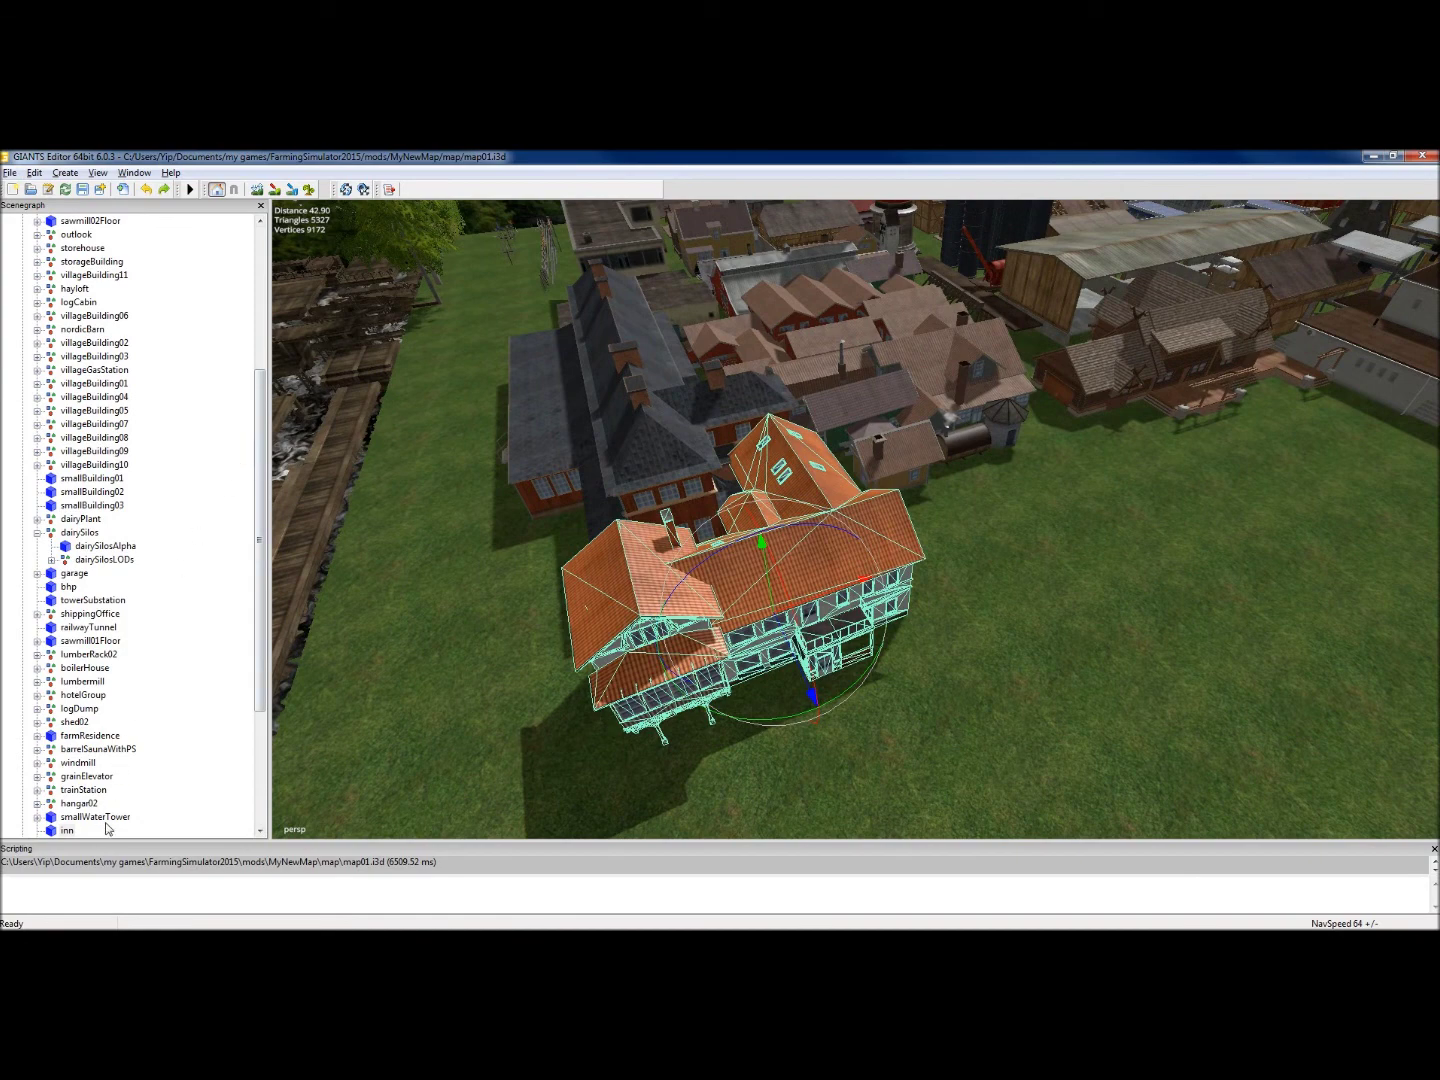
Select the long dark-roofed building beside the orange-roofed house and show its long front side
right_drag(664, 577, 436, 626)
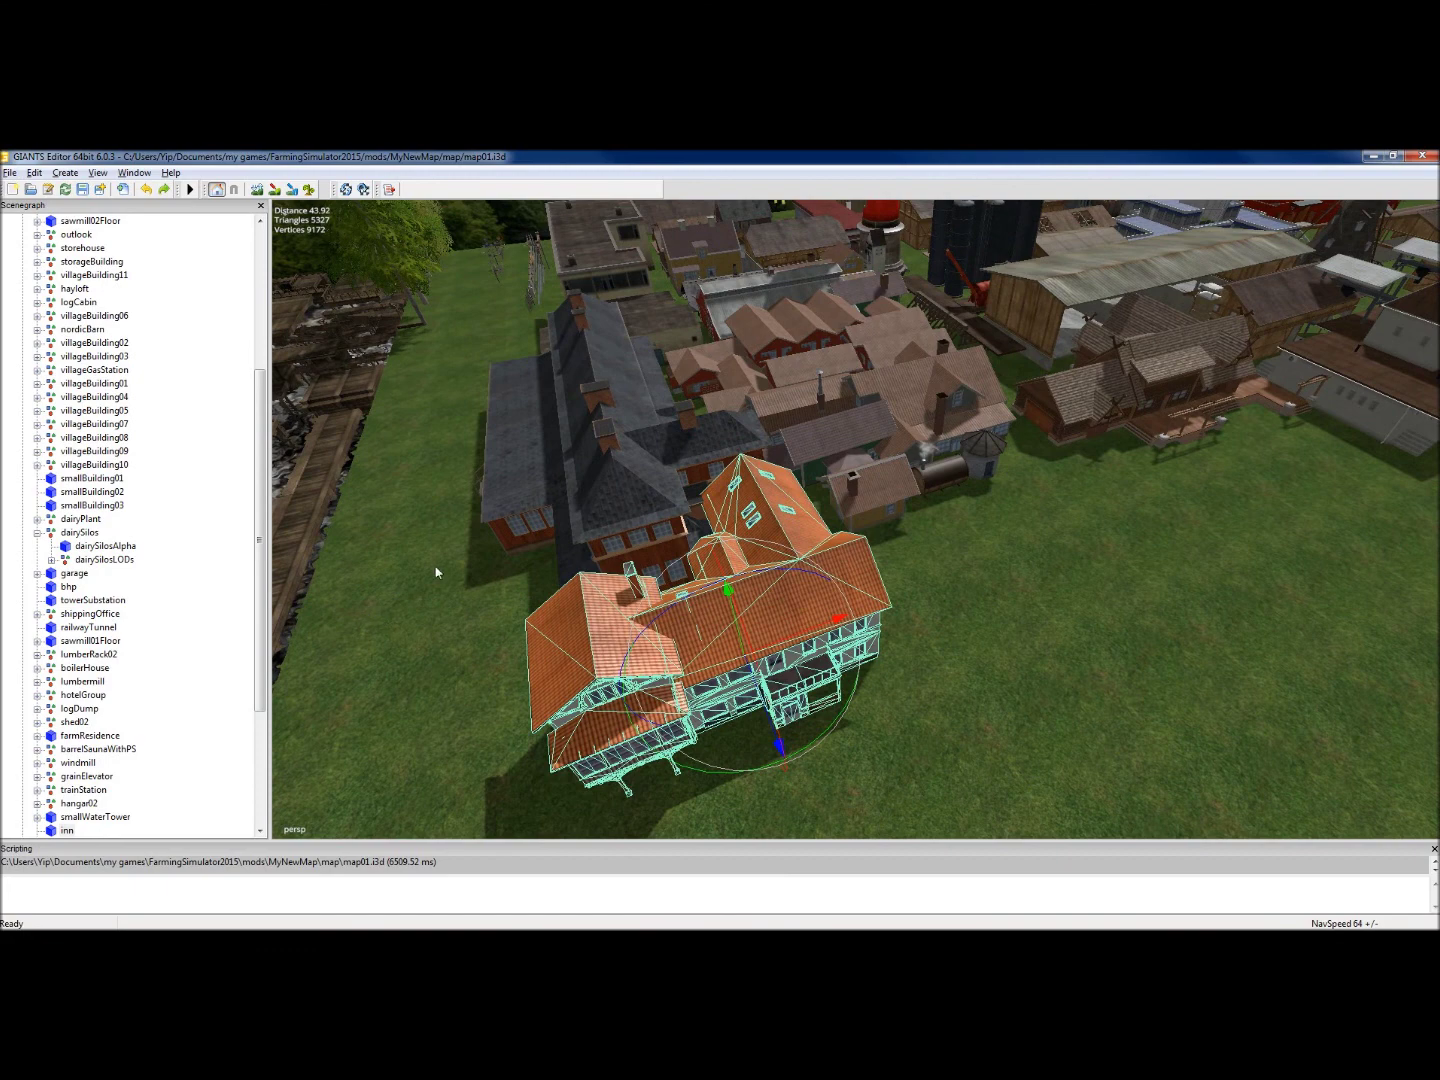
click(768, 390)
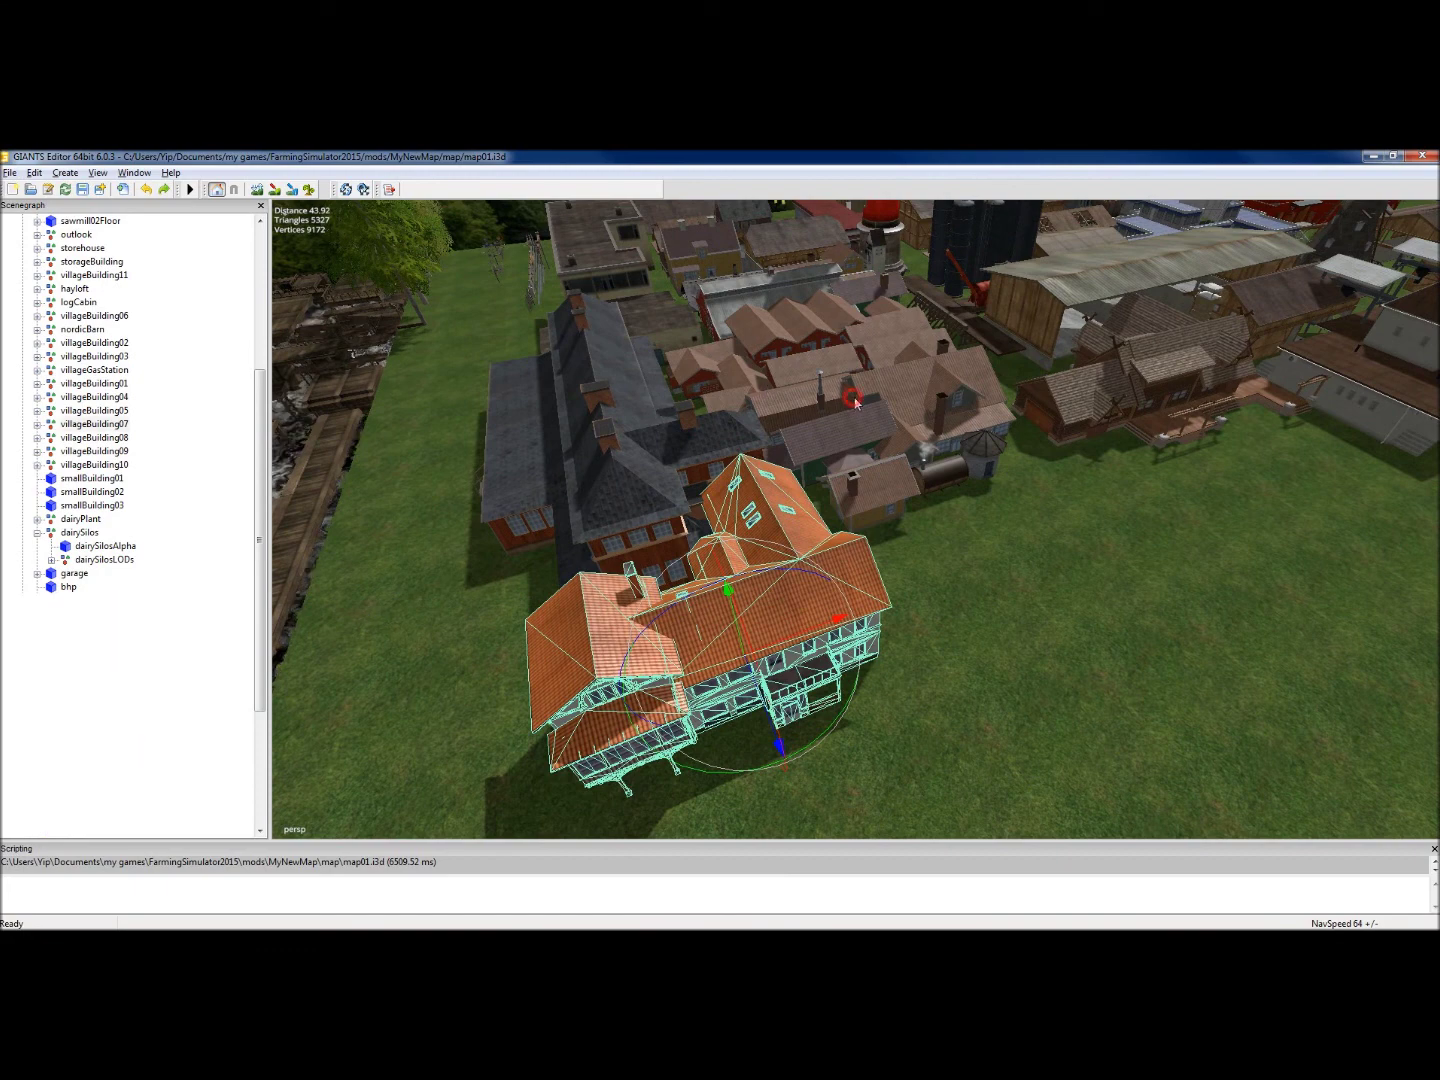
click(556, 425)
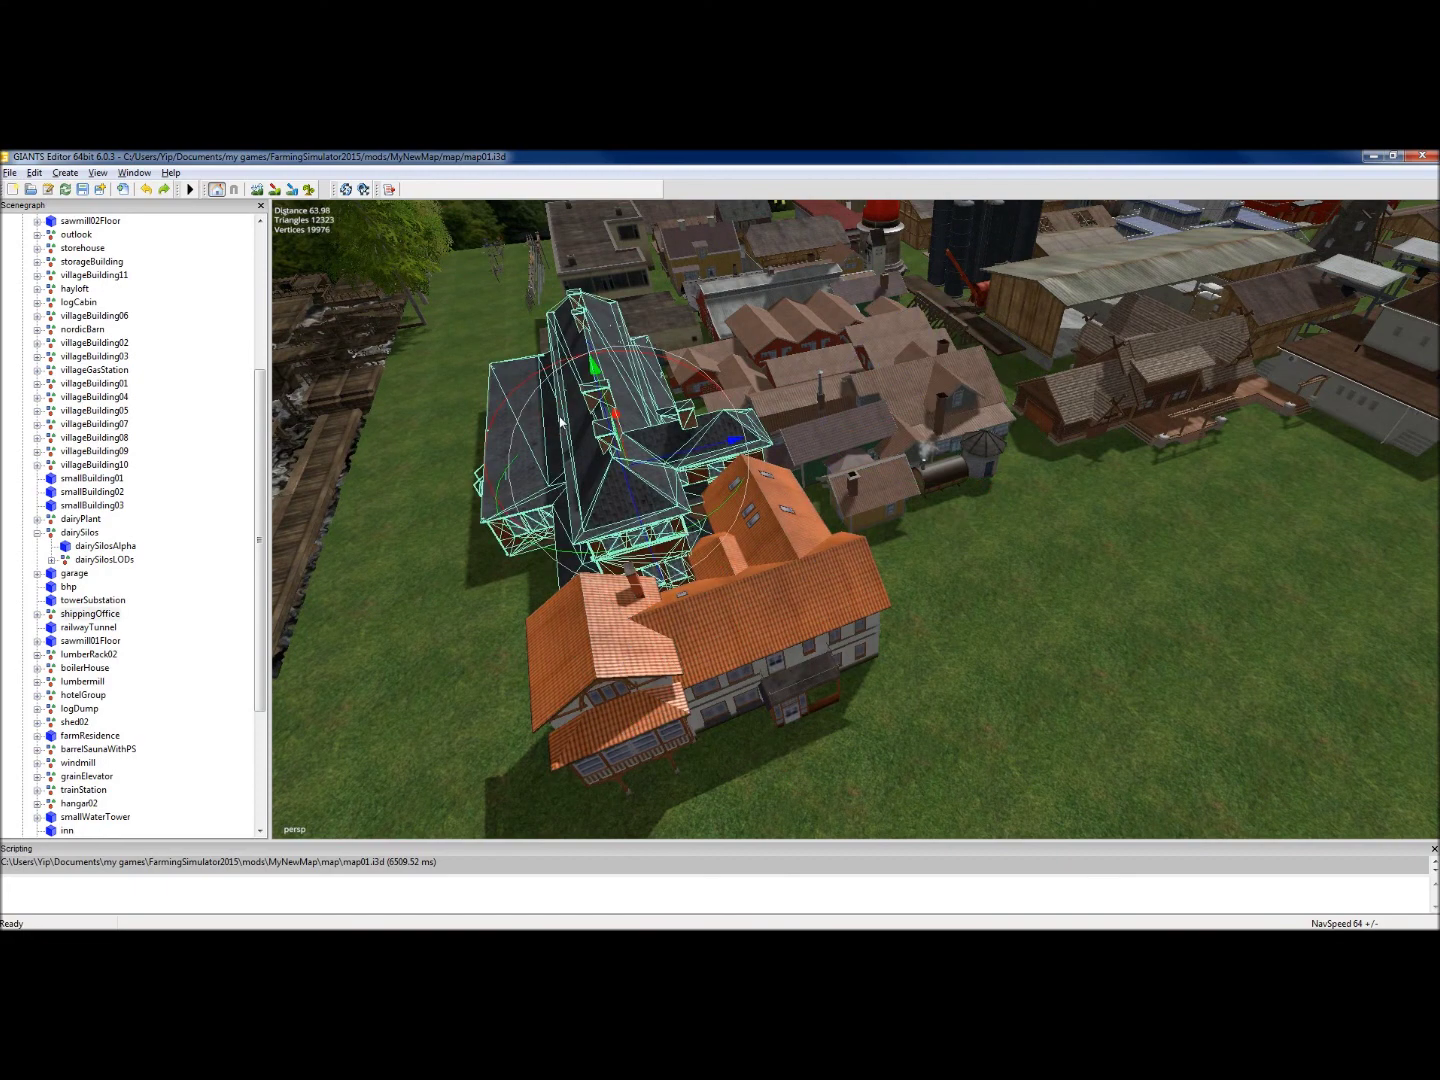
click(599, 406)
click(598, 410)
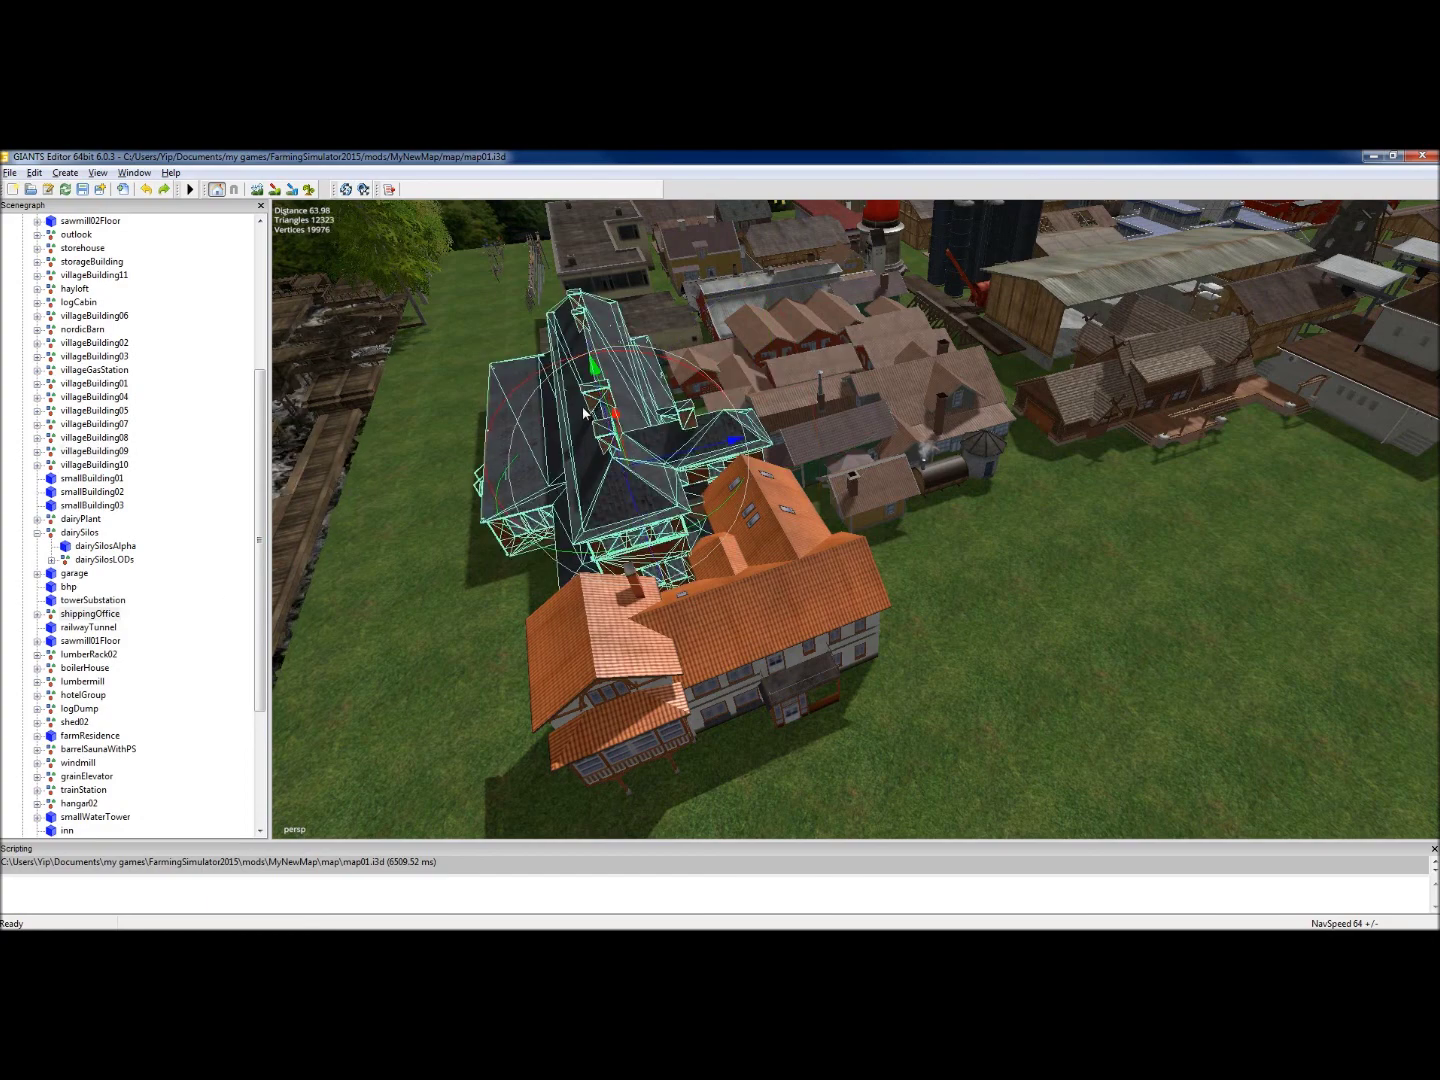
alt+drag(589, 412, 883, 449)
alt+middle_drag(883, 449, 1101, 365)
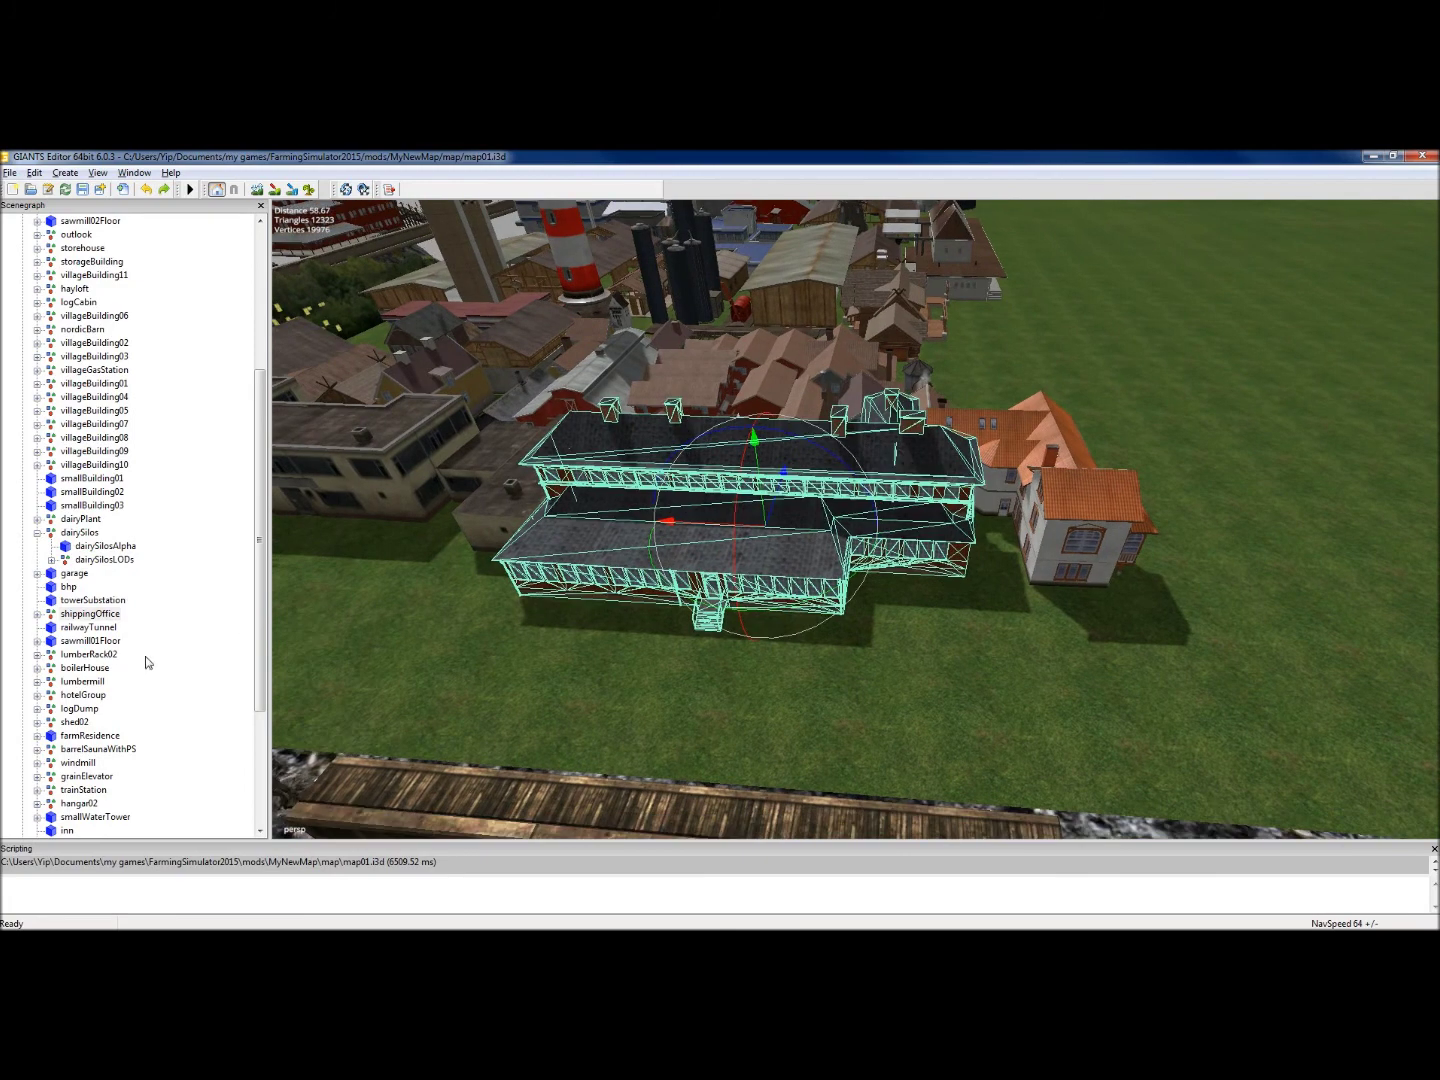
Expand the shippingOffice group, move only shippingOffice_lod0 along the red axis past the orange-roofed house, and undo the move
click(99, 614)
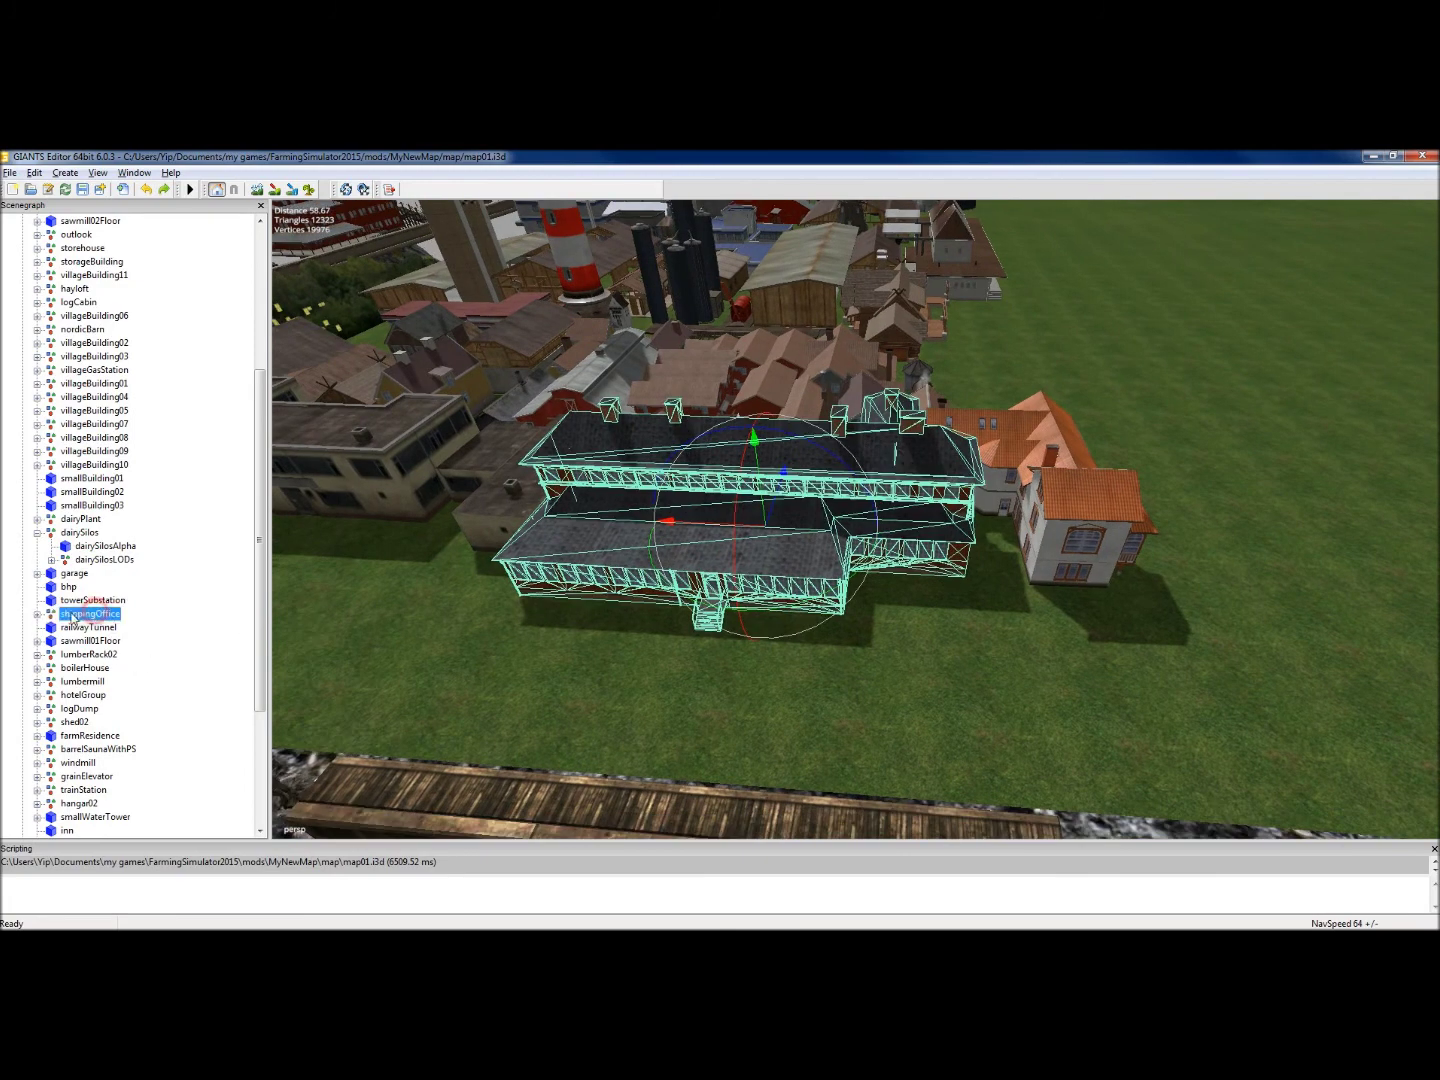
click(37, 615)
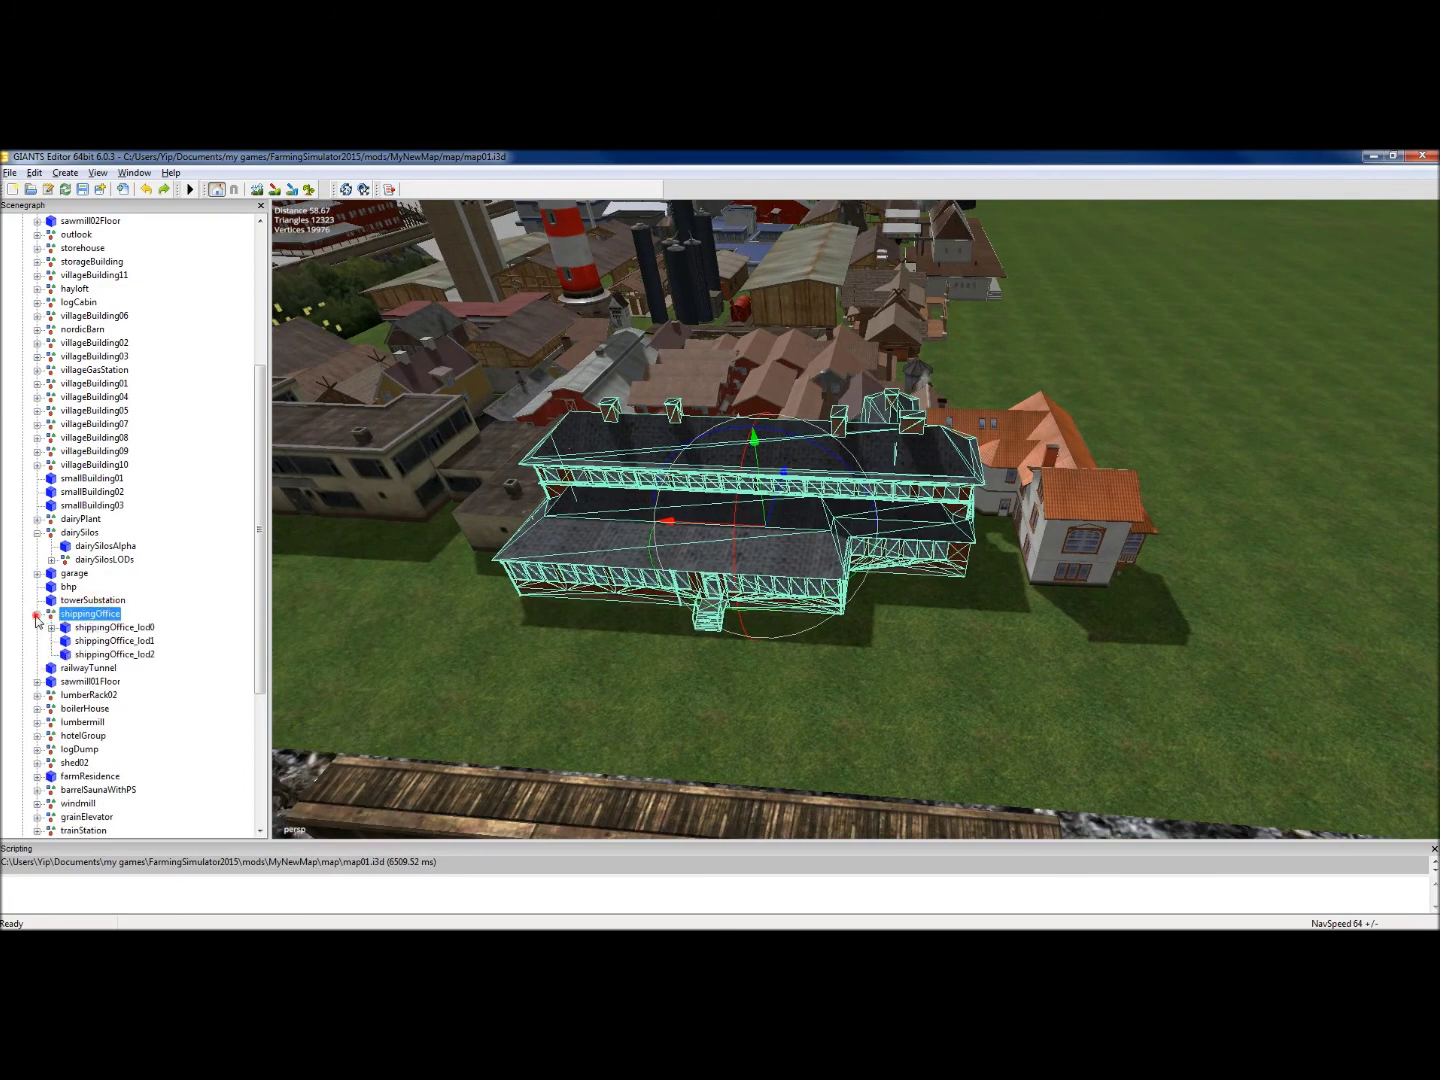
click(103, 628)
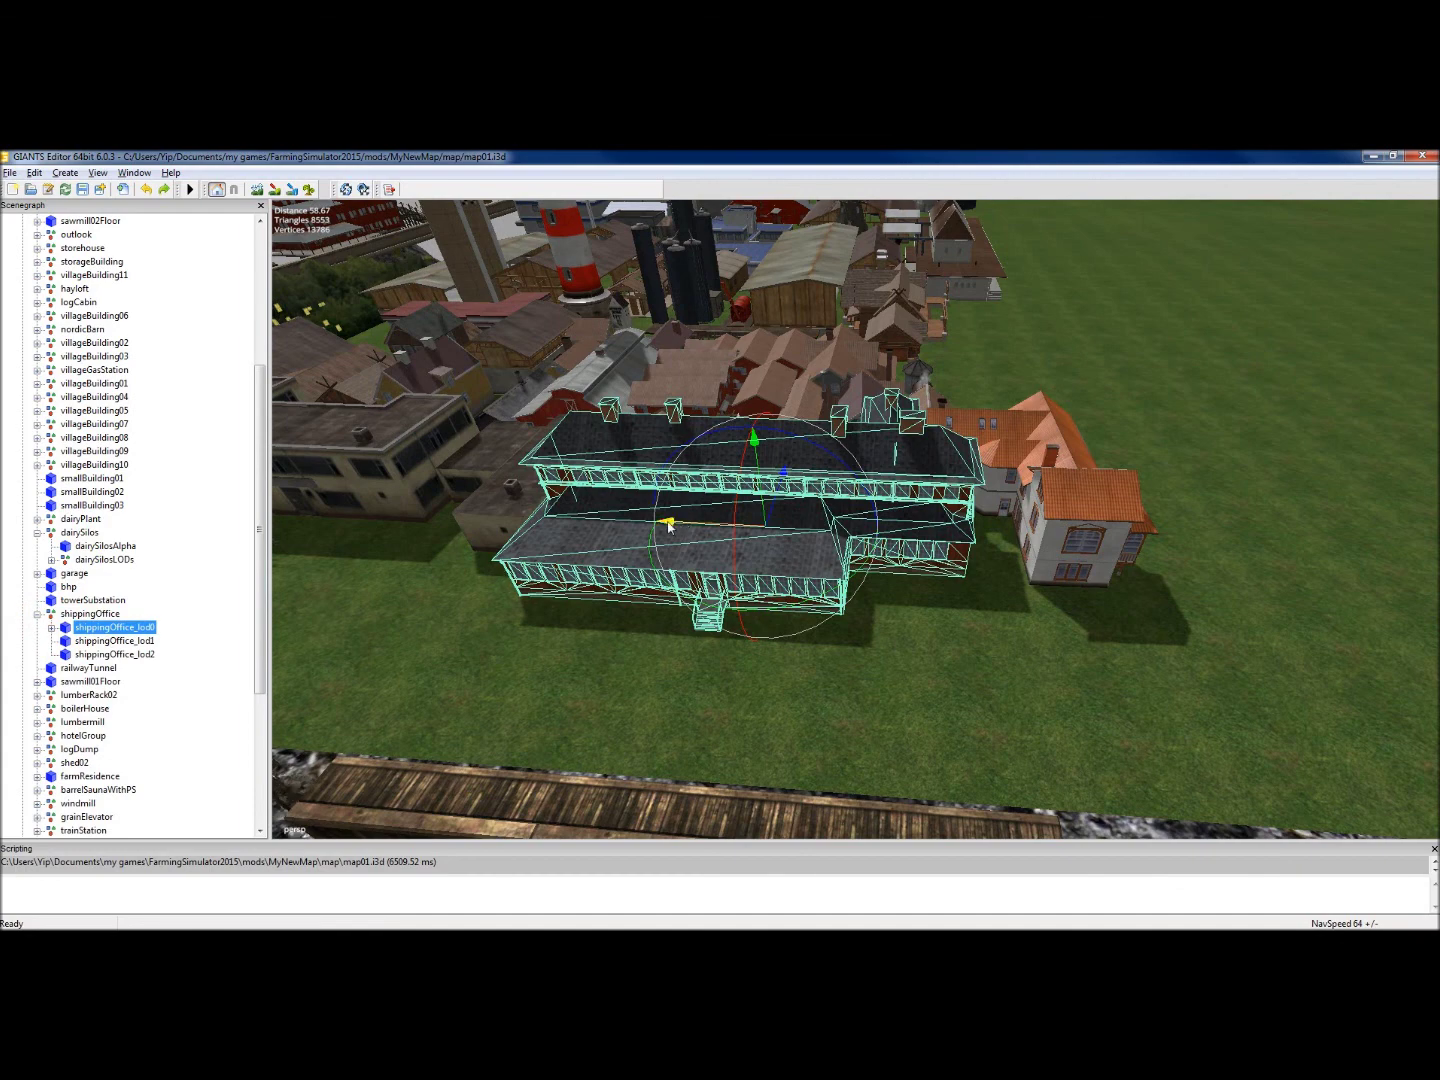
drag(670, 527, 1243, 510)
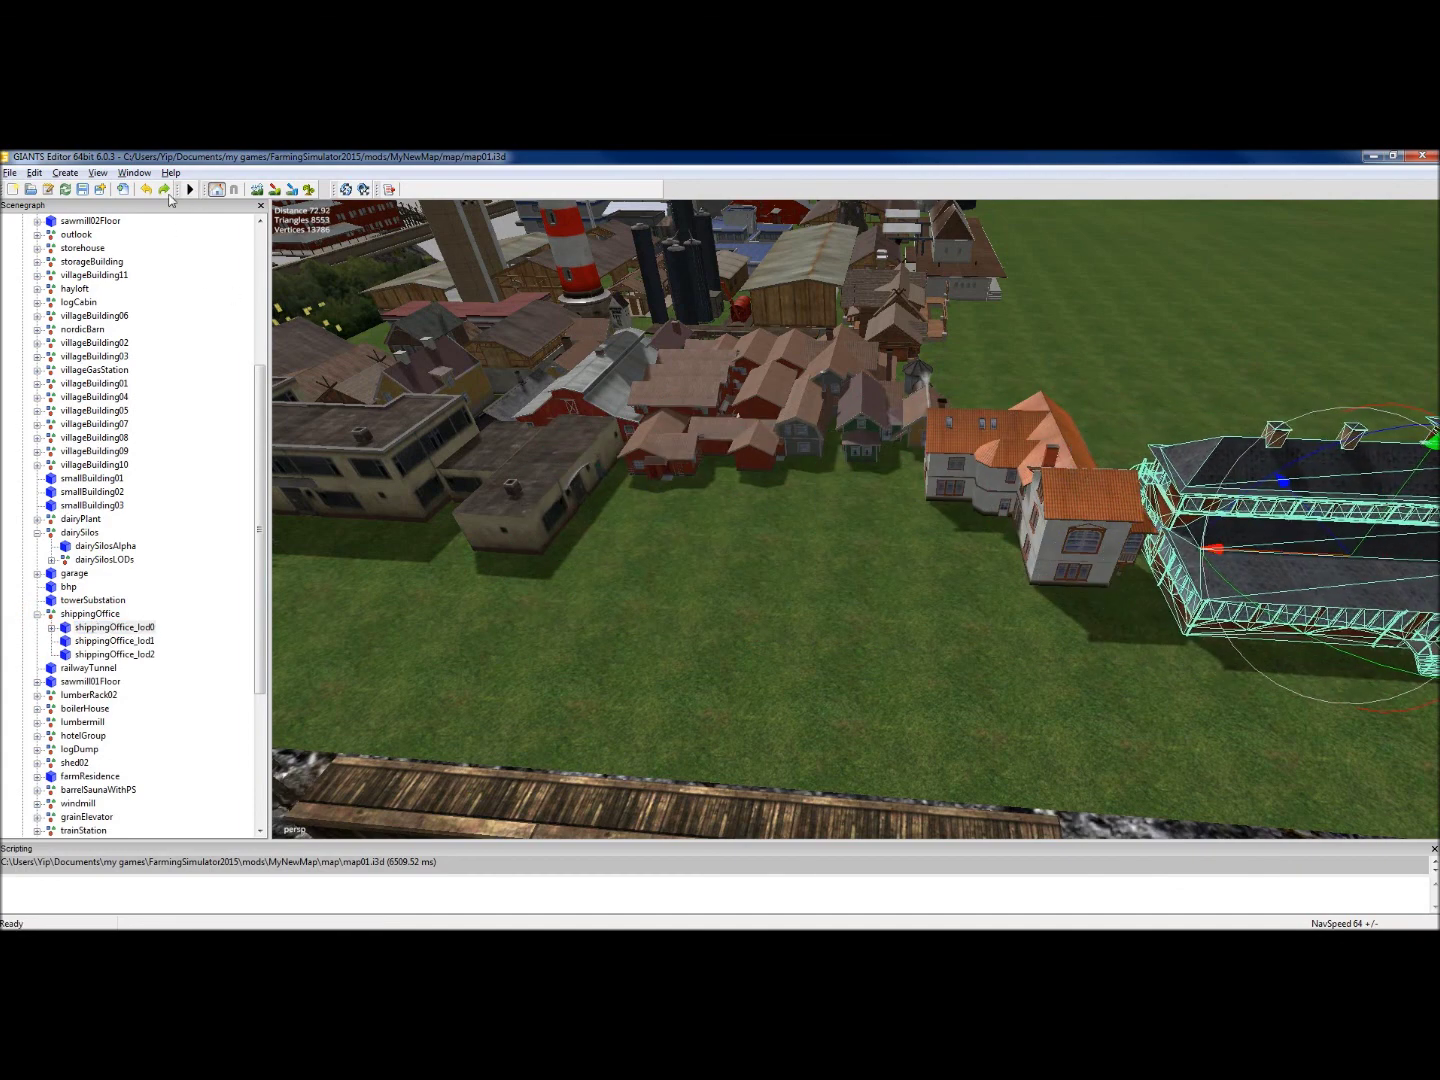
click(145, 189)
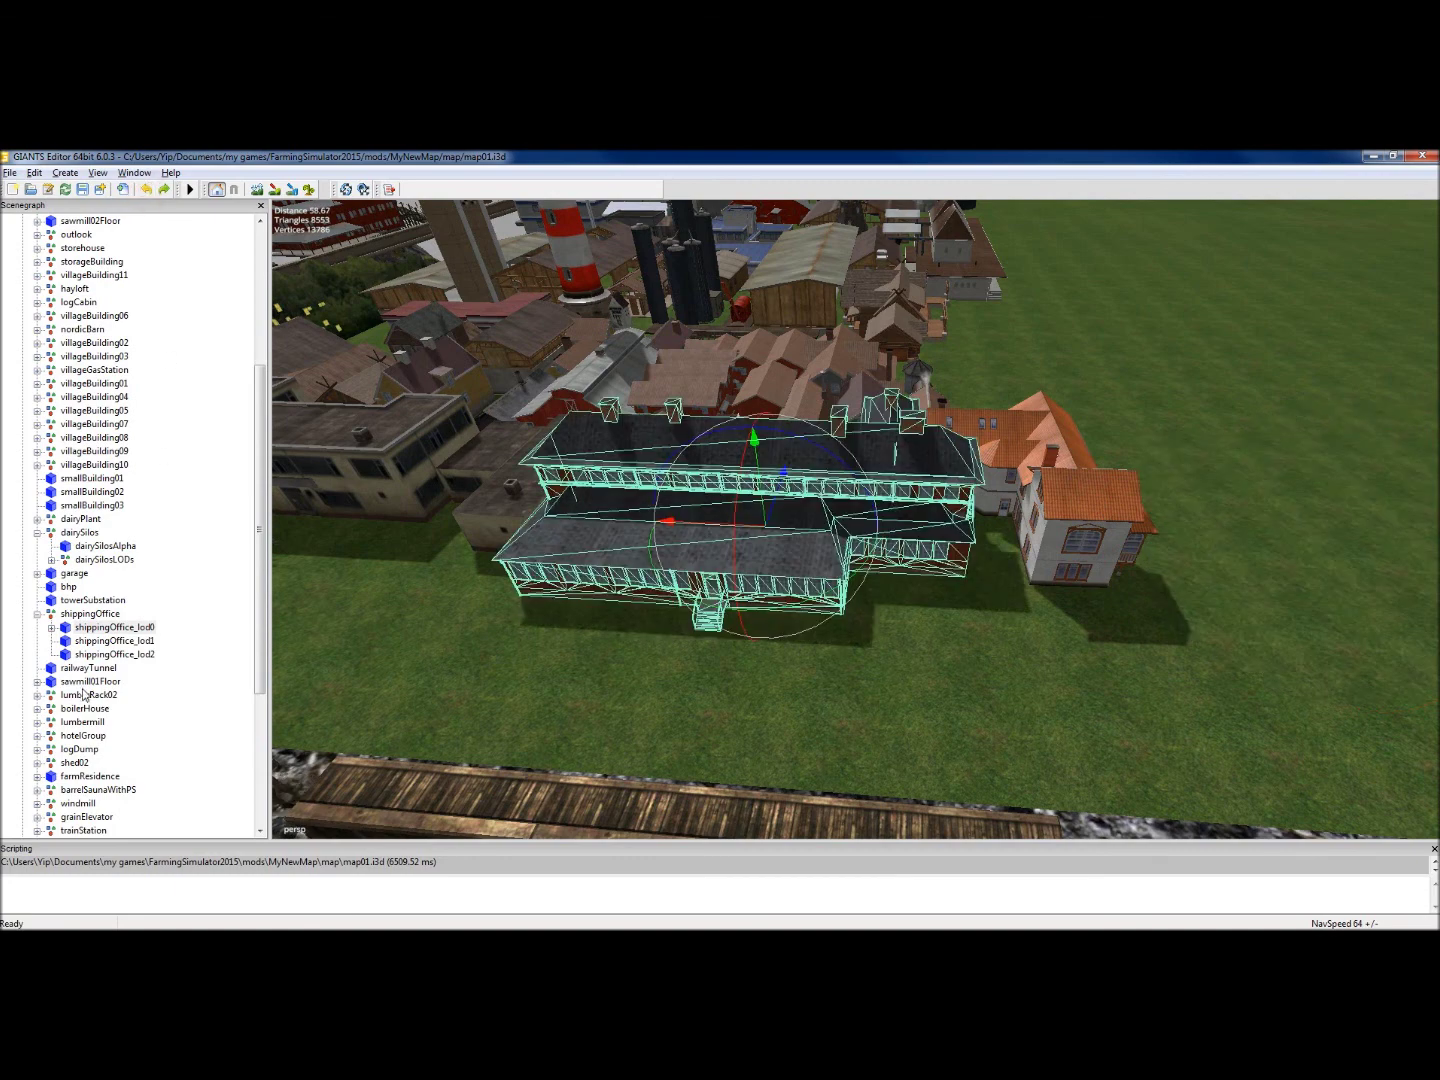
Move only shippingOffice_lod2 along the red axis to the far side of the orange-roofed house, and undo the move
click(100, 641)
click(104, 655)
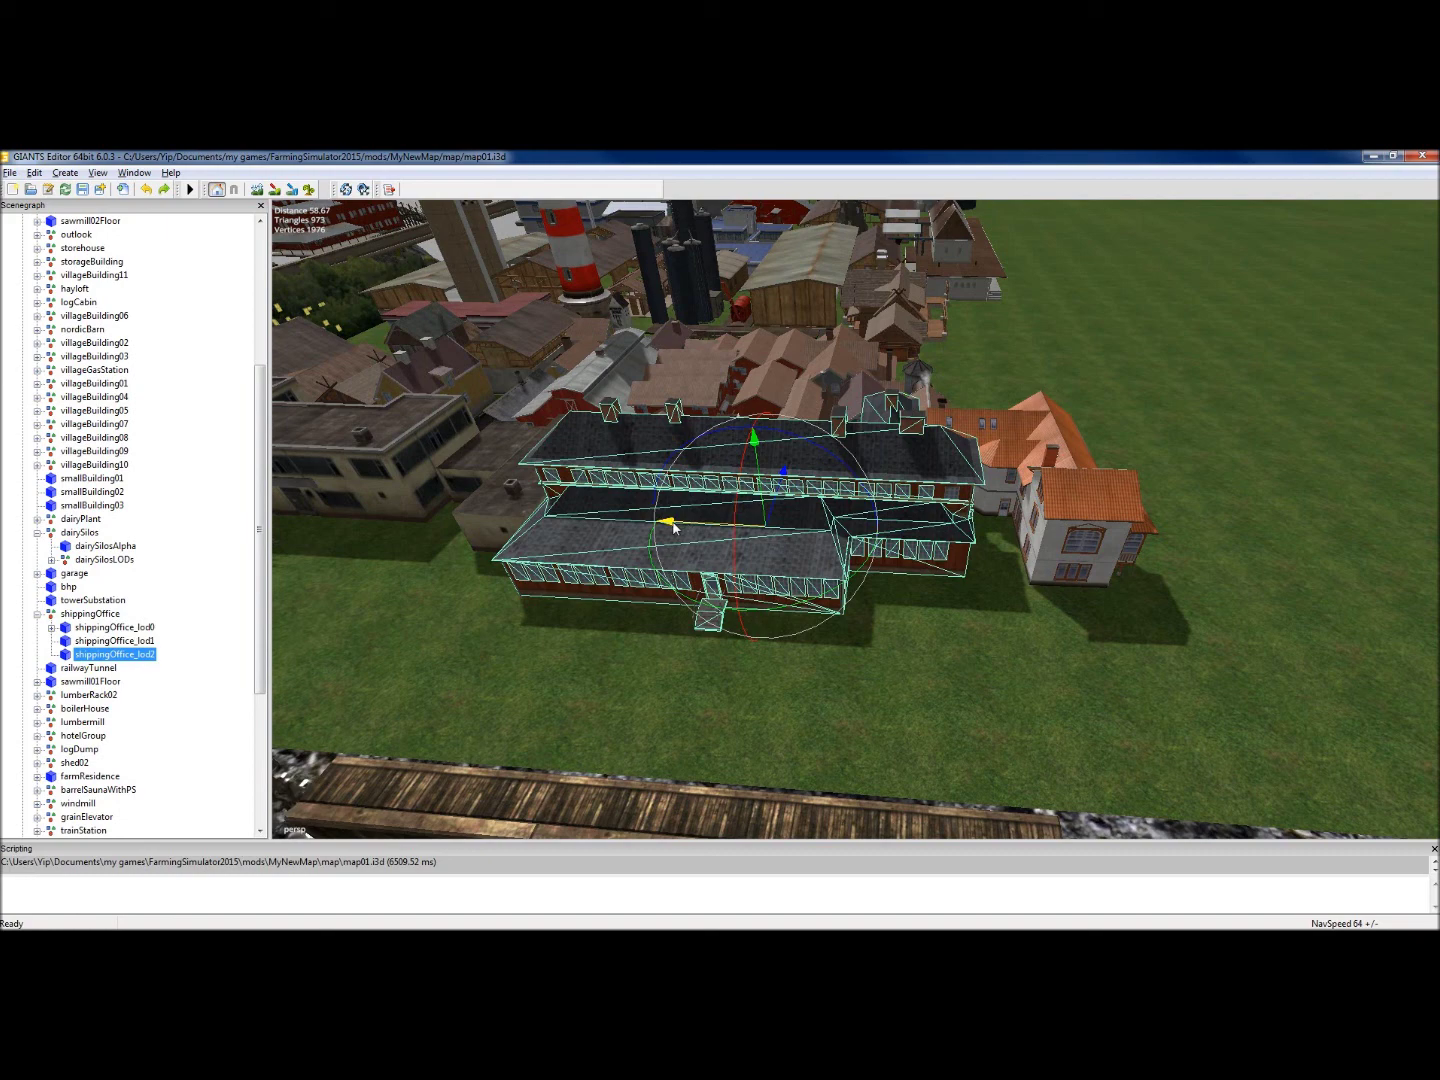
drag(673, 527, 880, 467)
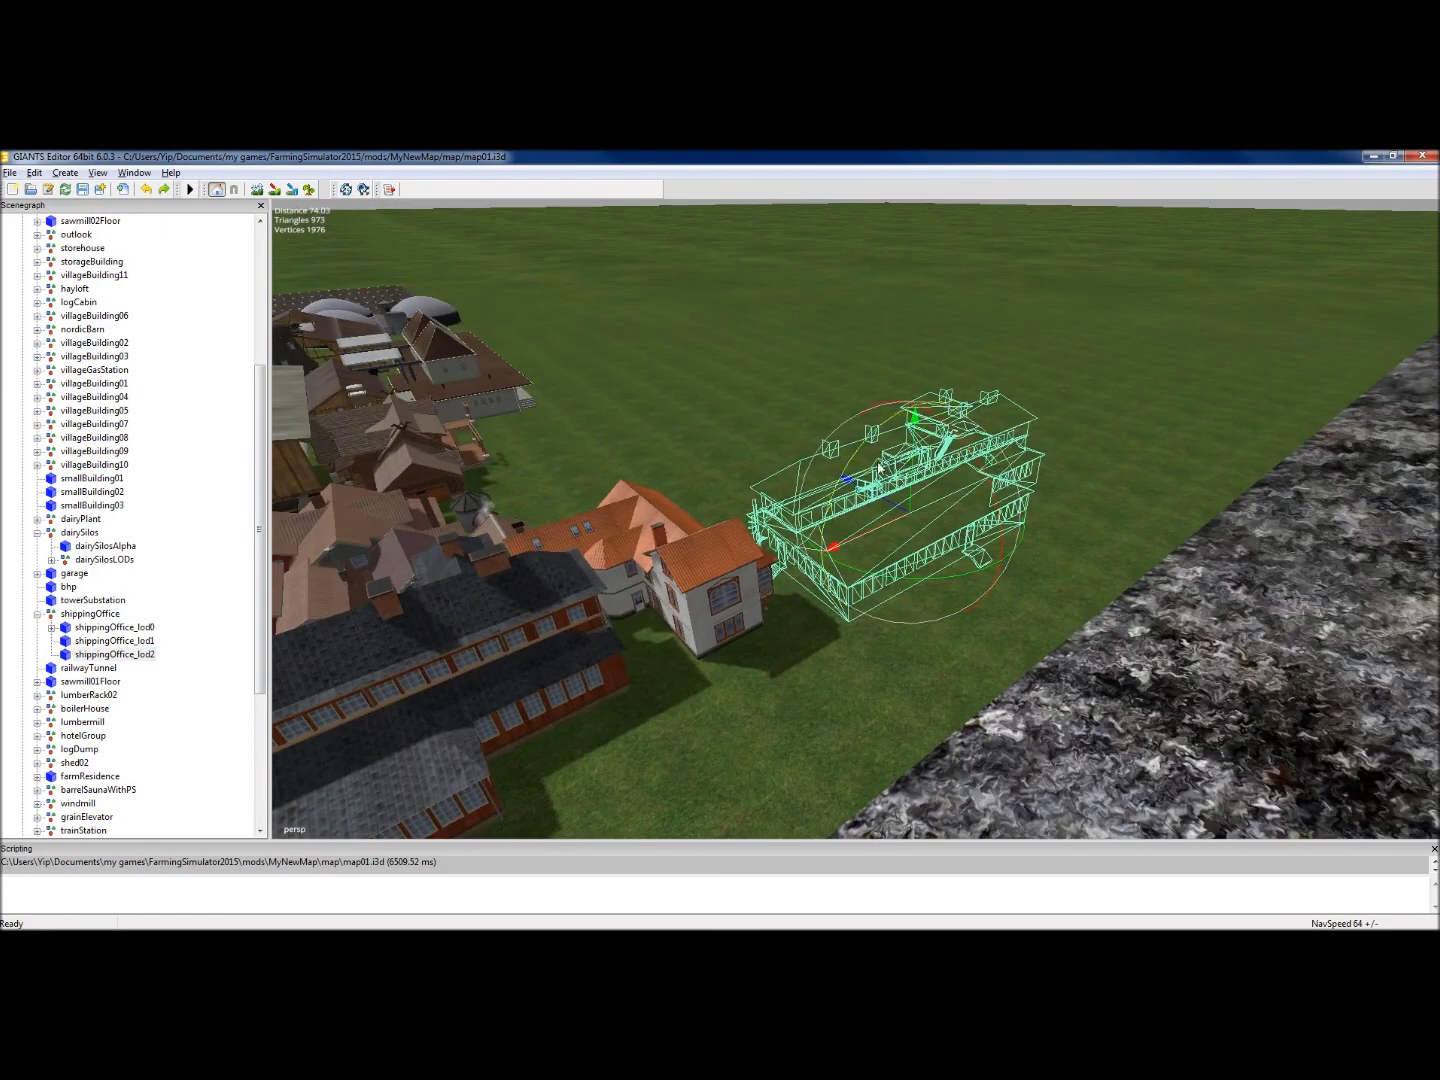
alt+drag(562, 542, 546, 557)
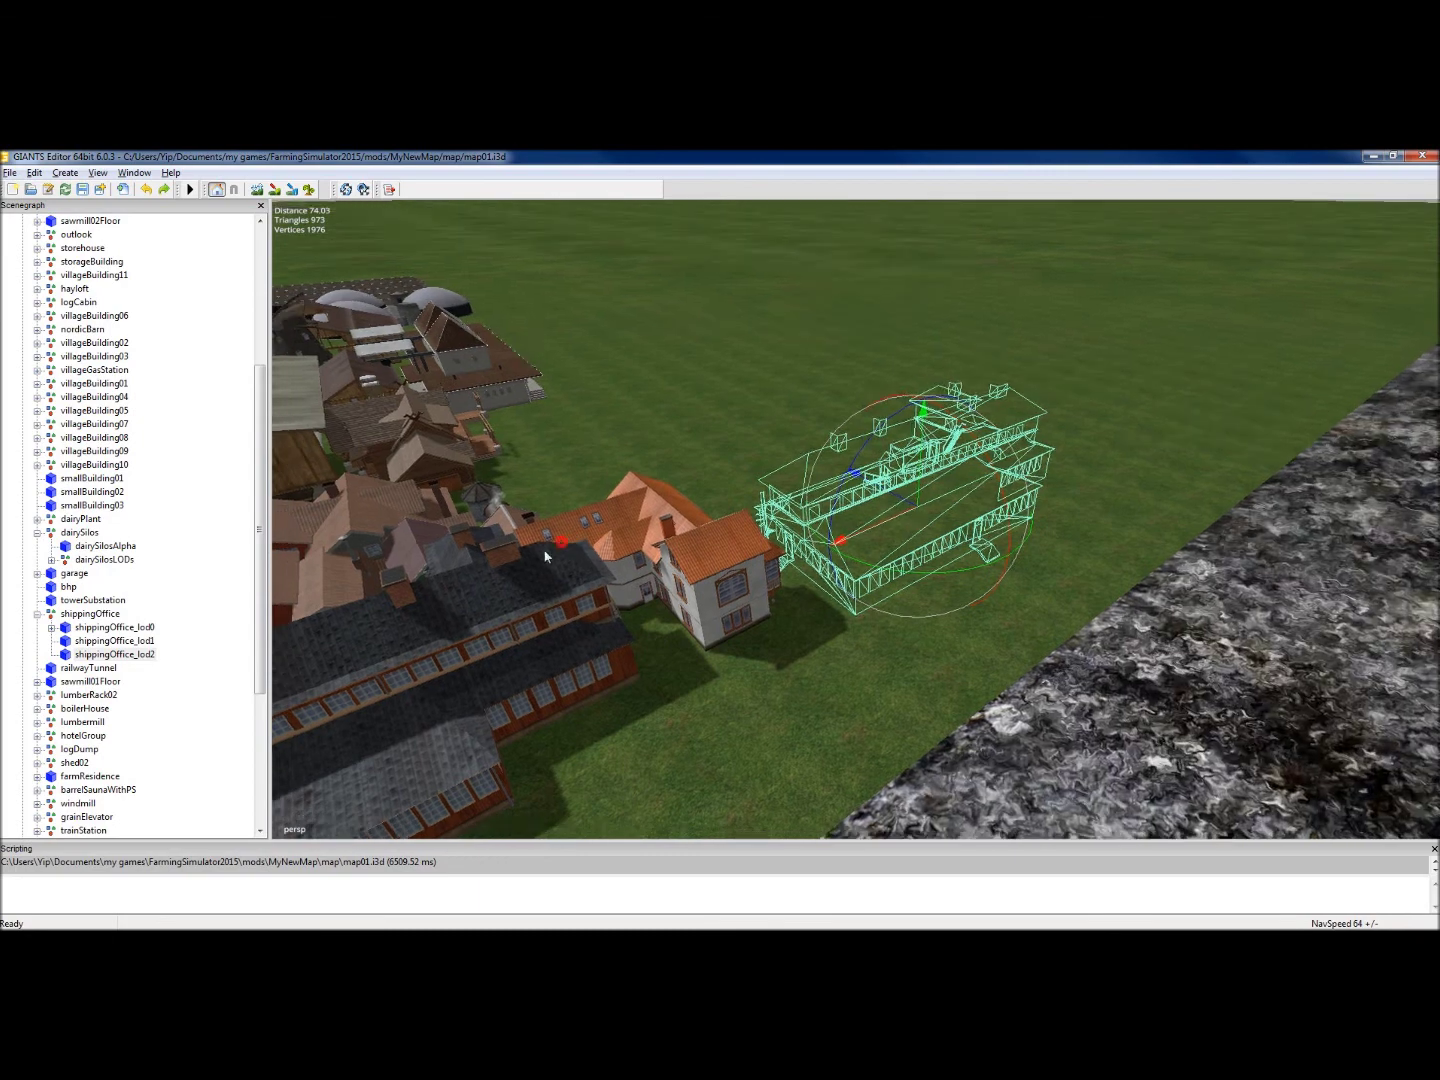
middle_drag(545, 556, 685, 495)
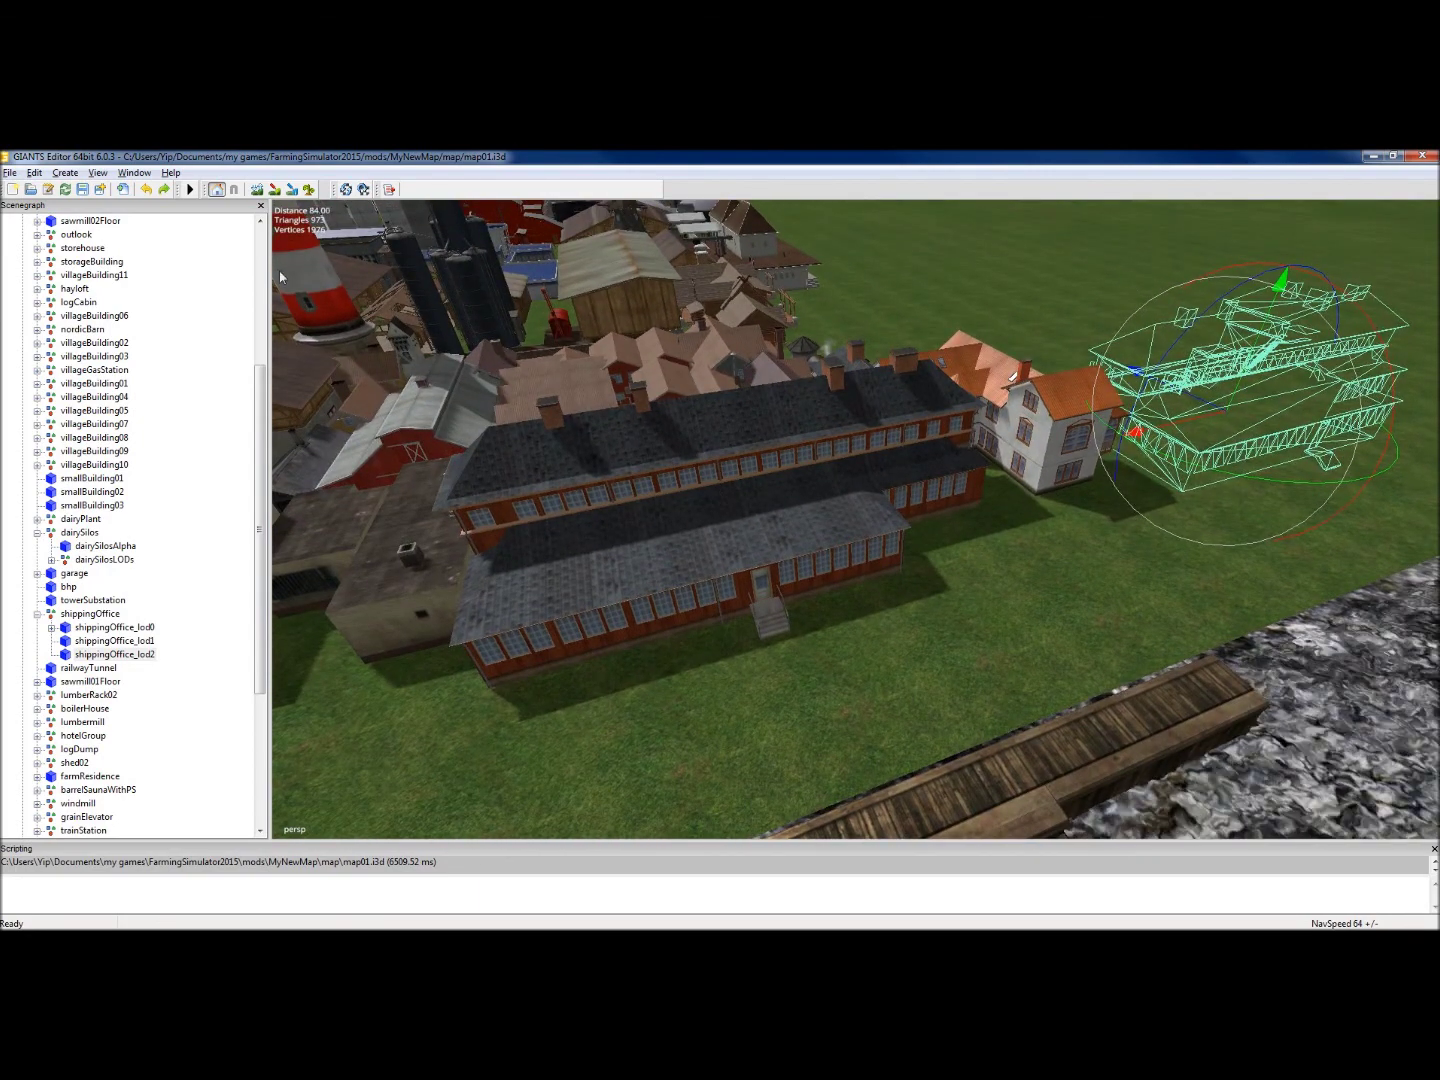
click(145, 190)
Show the empty grass terrain away from the village, collapse the allYouNeed group, and narrow the scenegraph area
alt+middle_drag(958, 311, 574, 545)
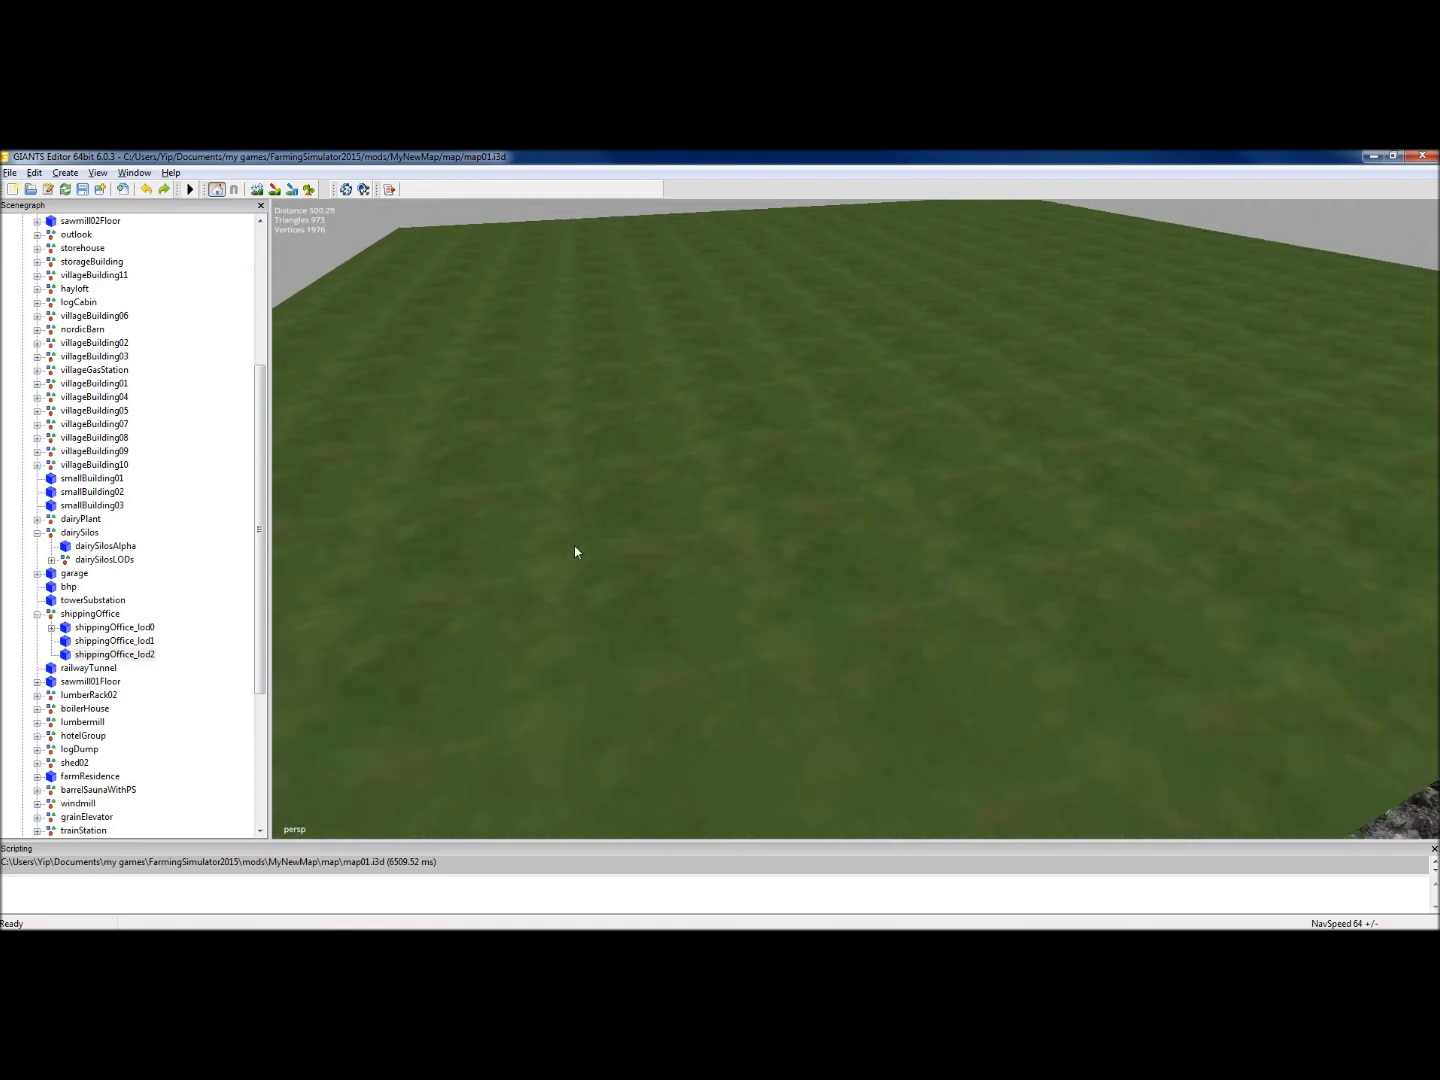
alt+drag(573, 545, 737, 335)
alt+middle_drag(900, 322, 382, 449)
alt+drag(382, 451, 804, 406)
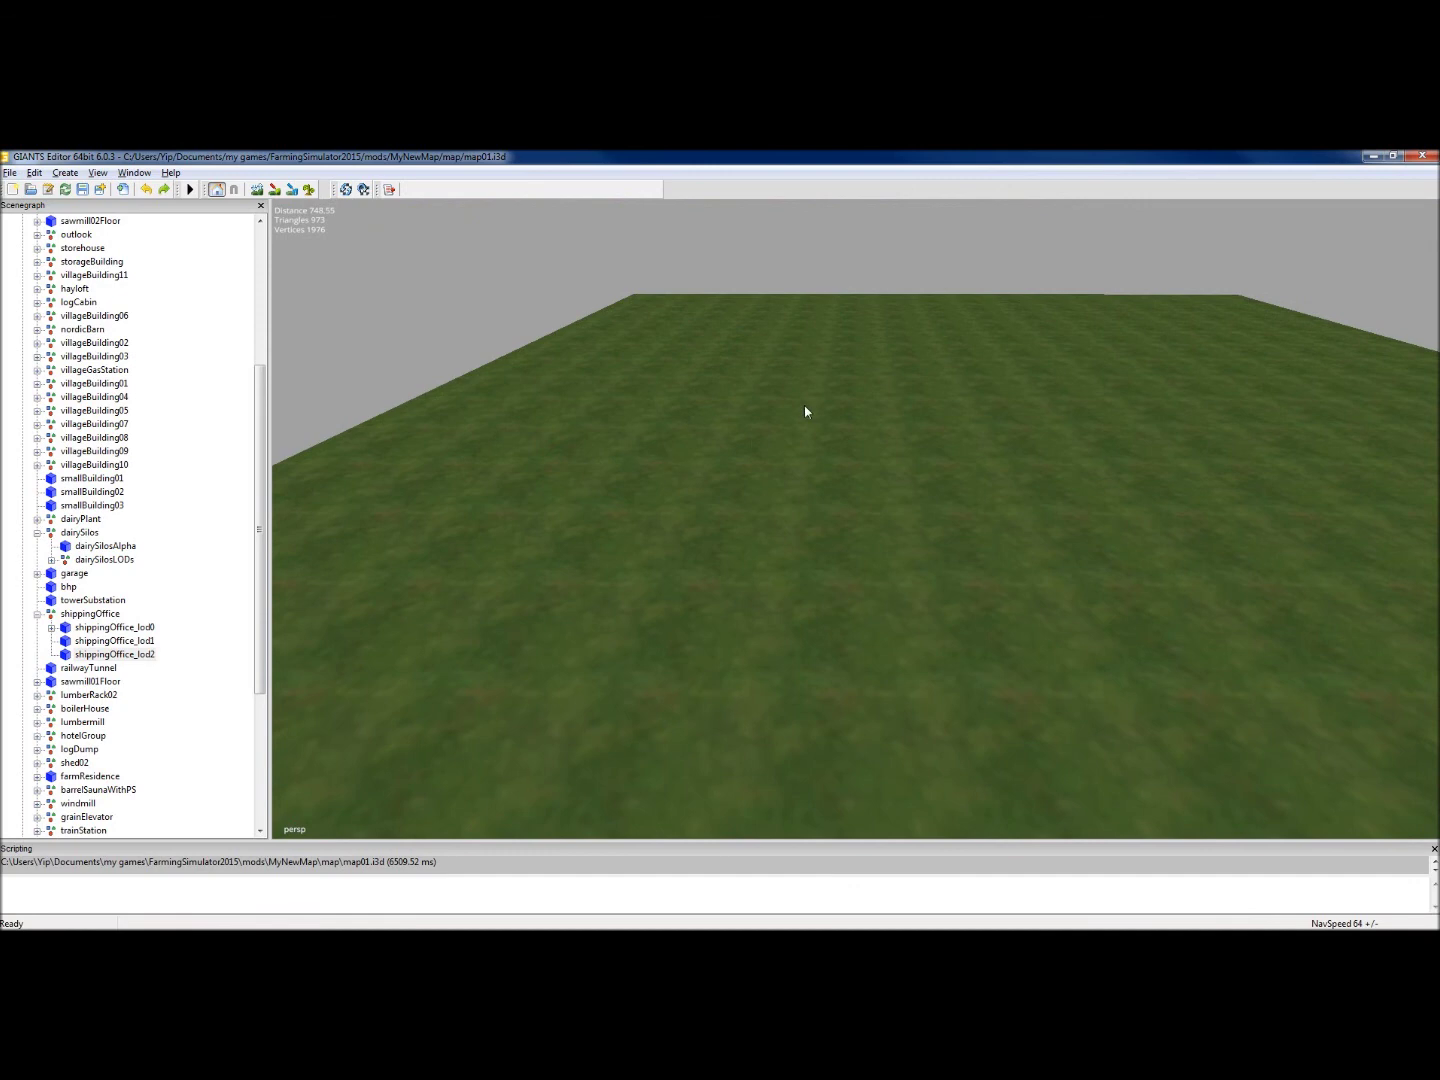
alt+right_drag(805, 407, 638, 433)
drag(259, 490, 259, 345)
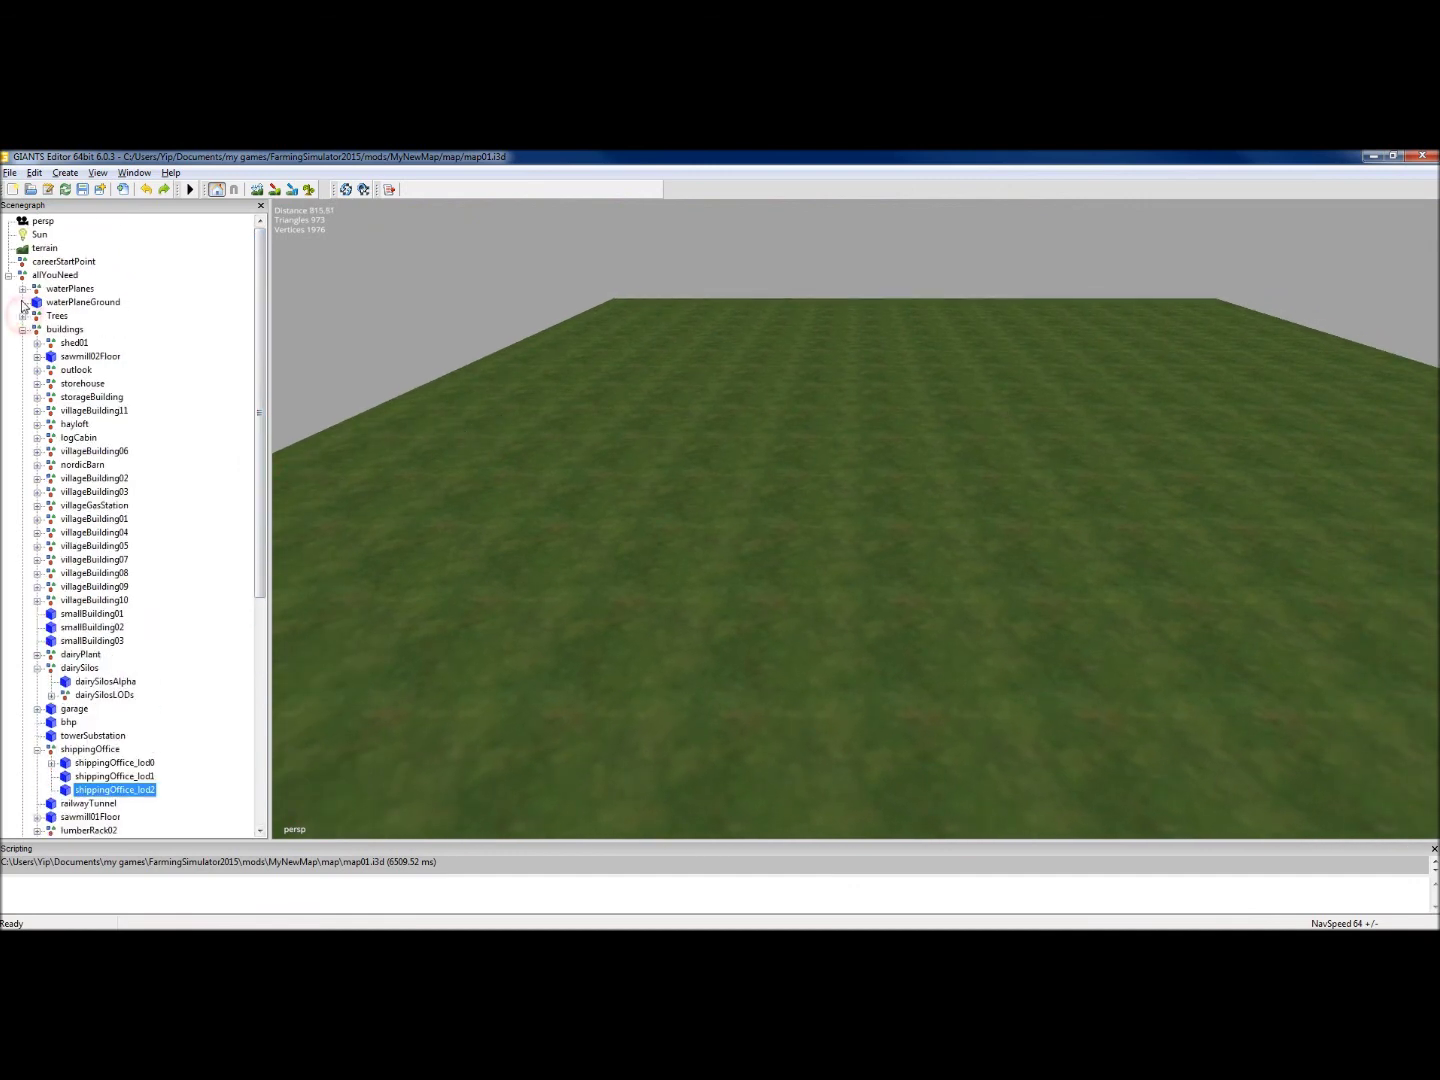
click(22, 316)
click(8, 275)
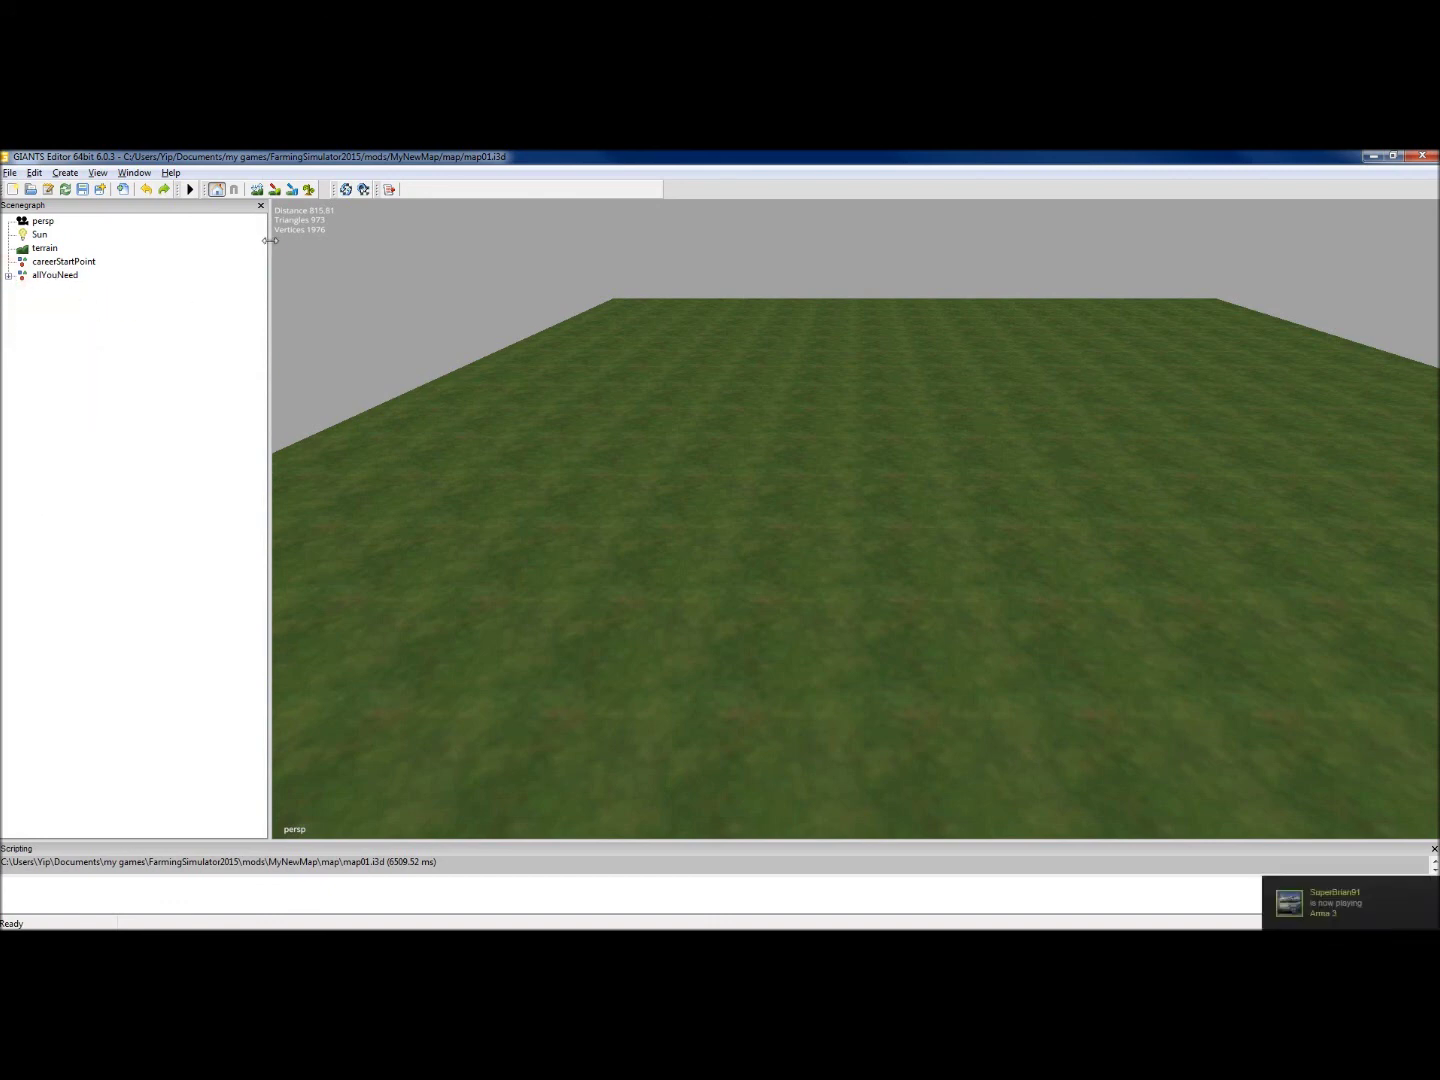
drag(268, 236, 188, 247)
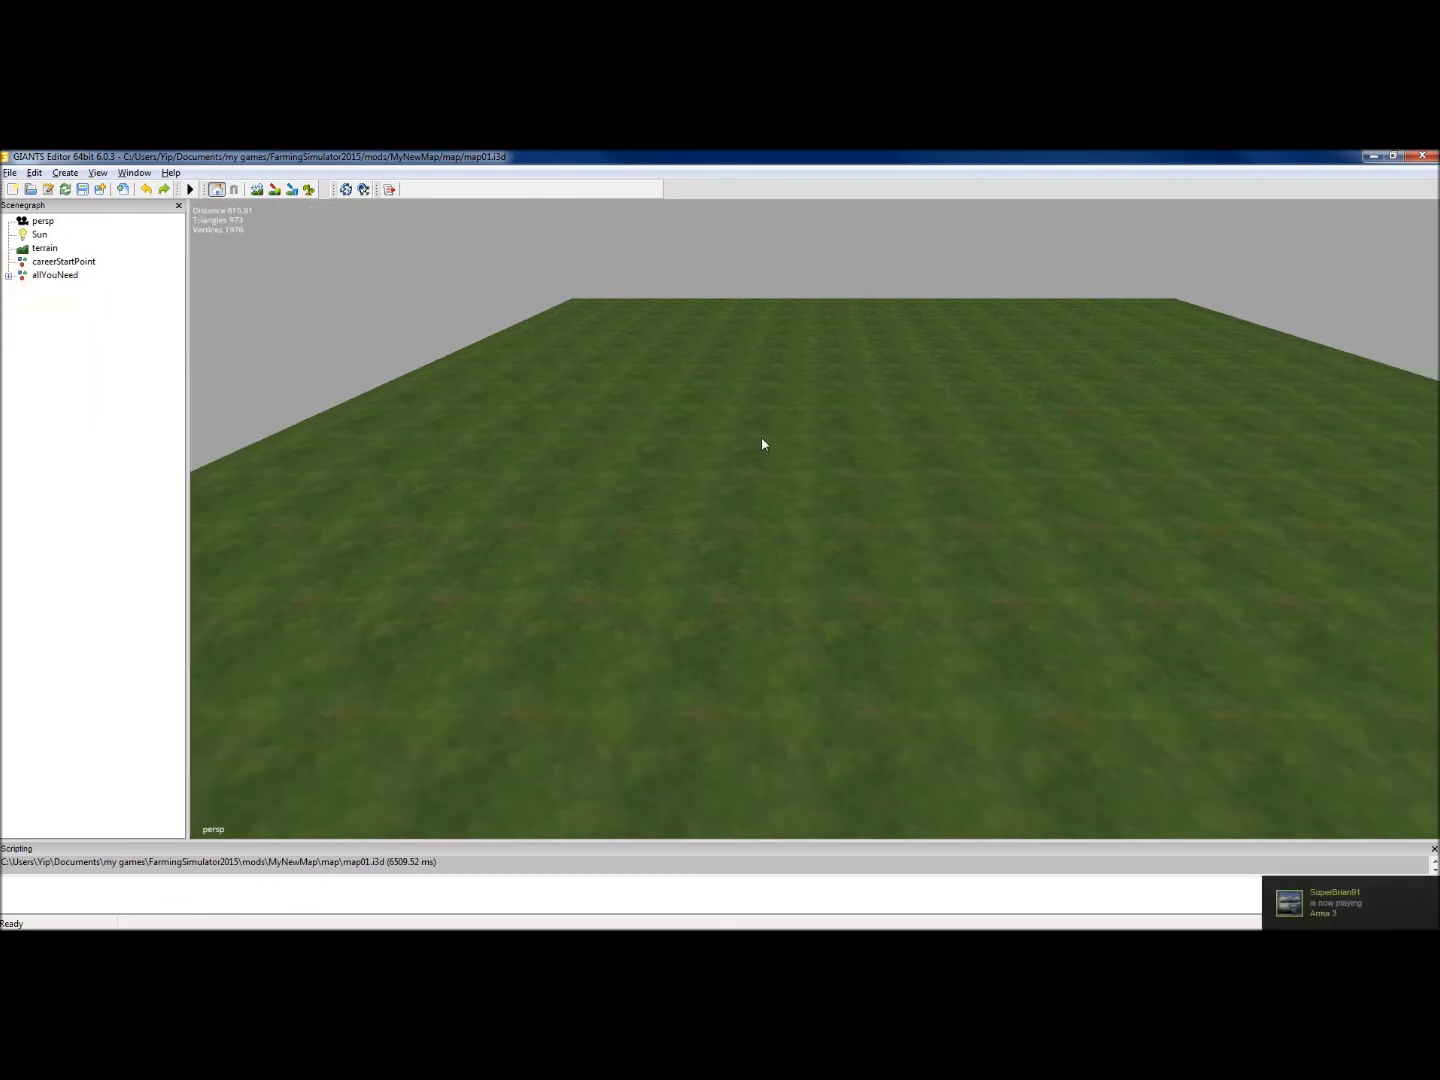
Show the Terrain Editing settings and enlarge them so the brush, texture, foliage and info layer options are visible
alt+middle_drag(761, 437, 728, 482)
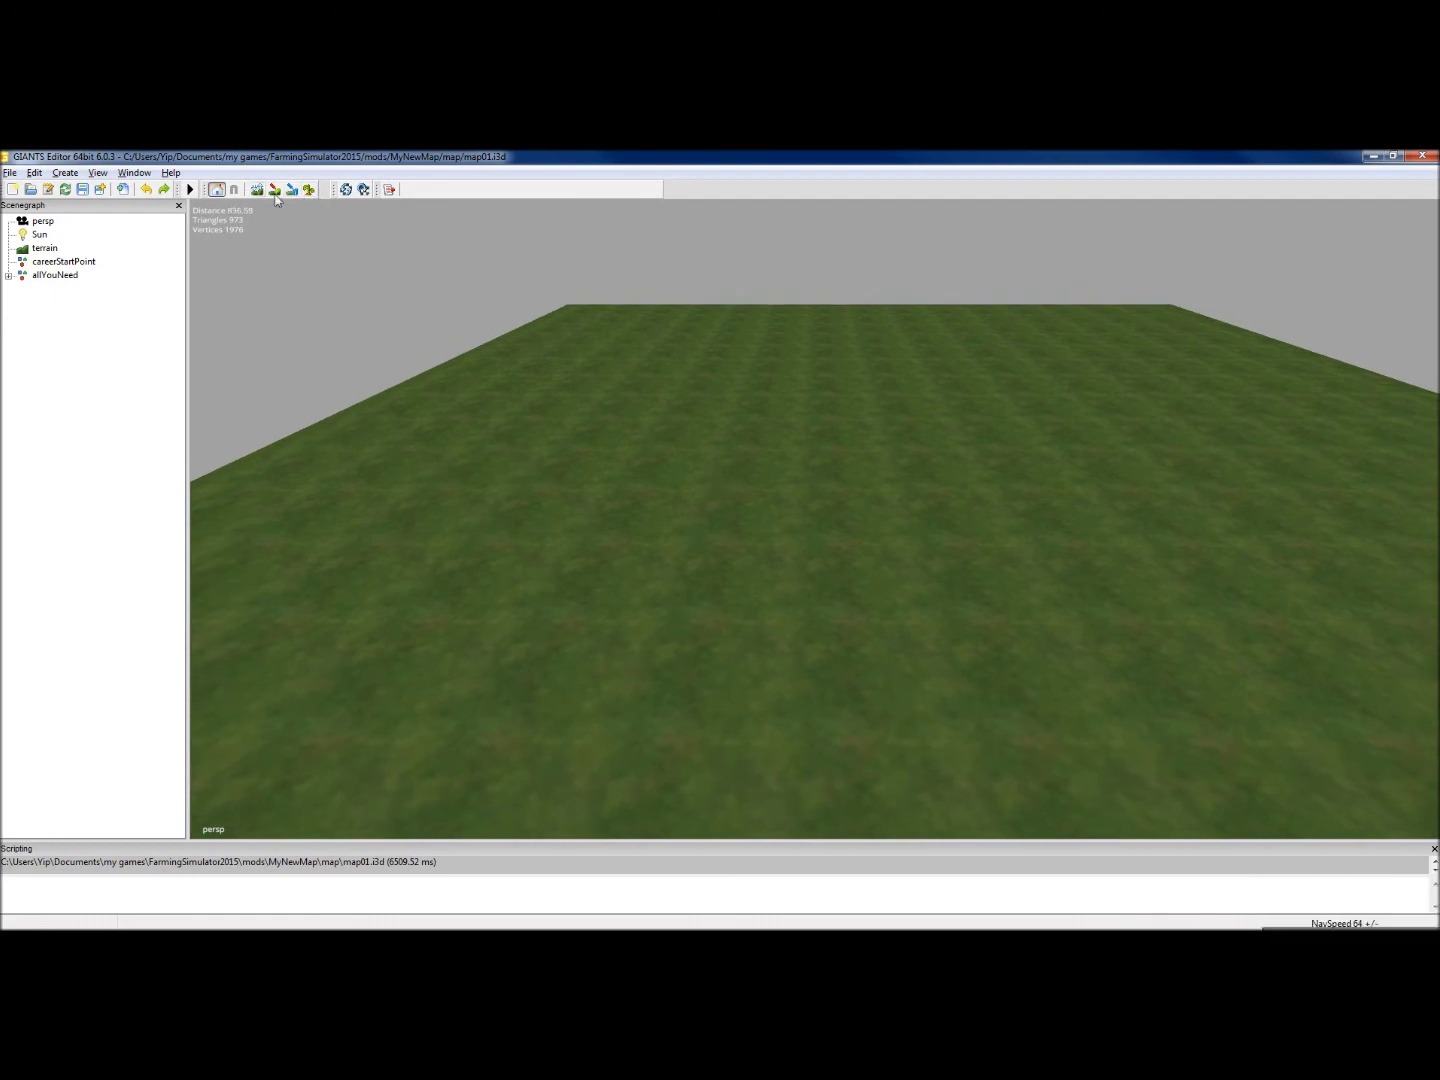
click(136, 173)
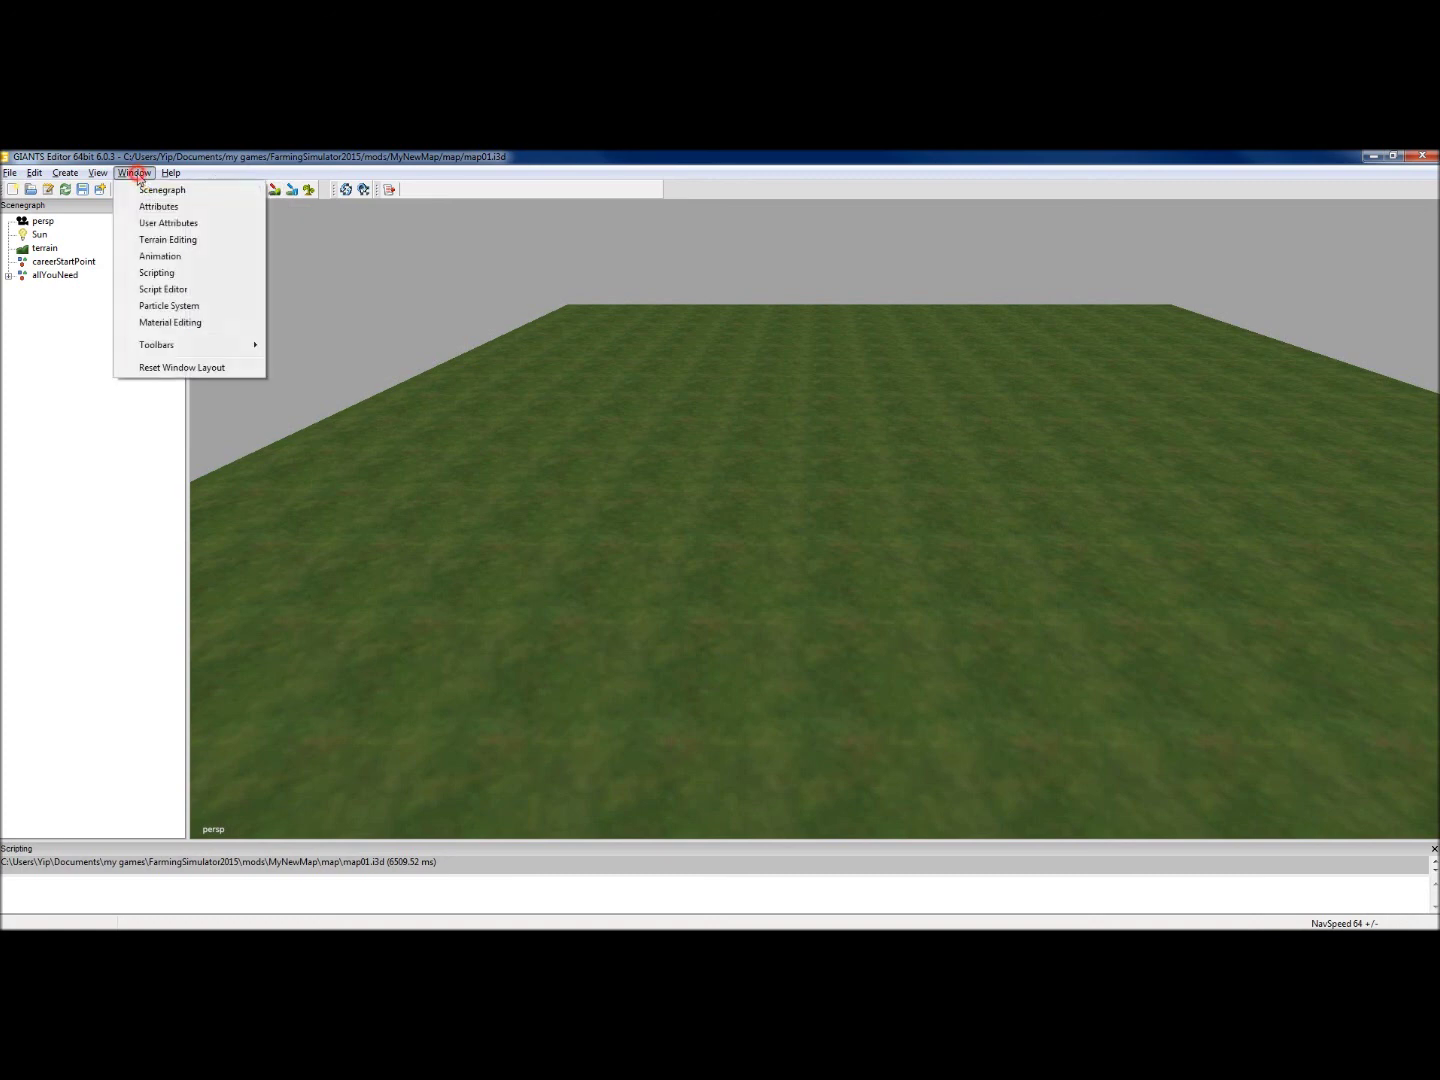
click(156, 241)
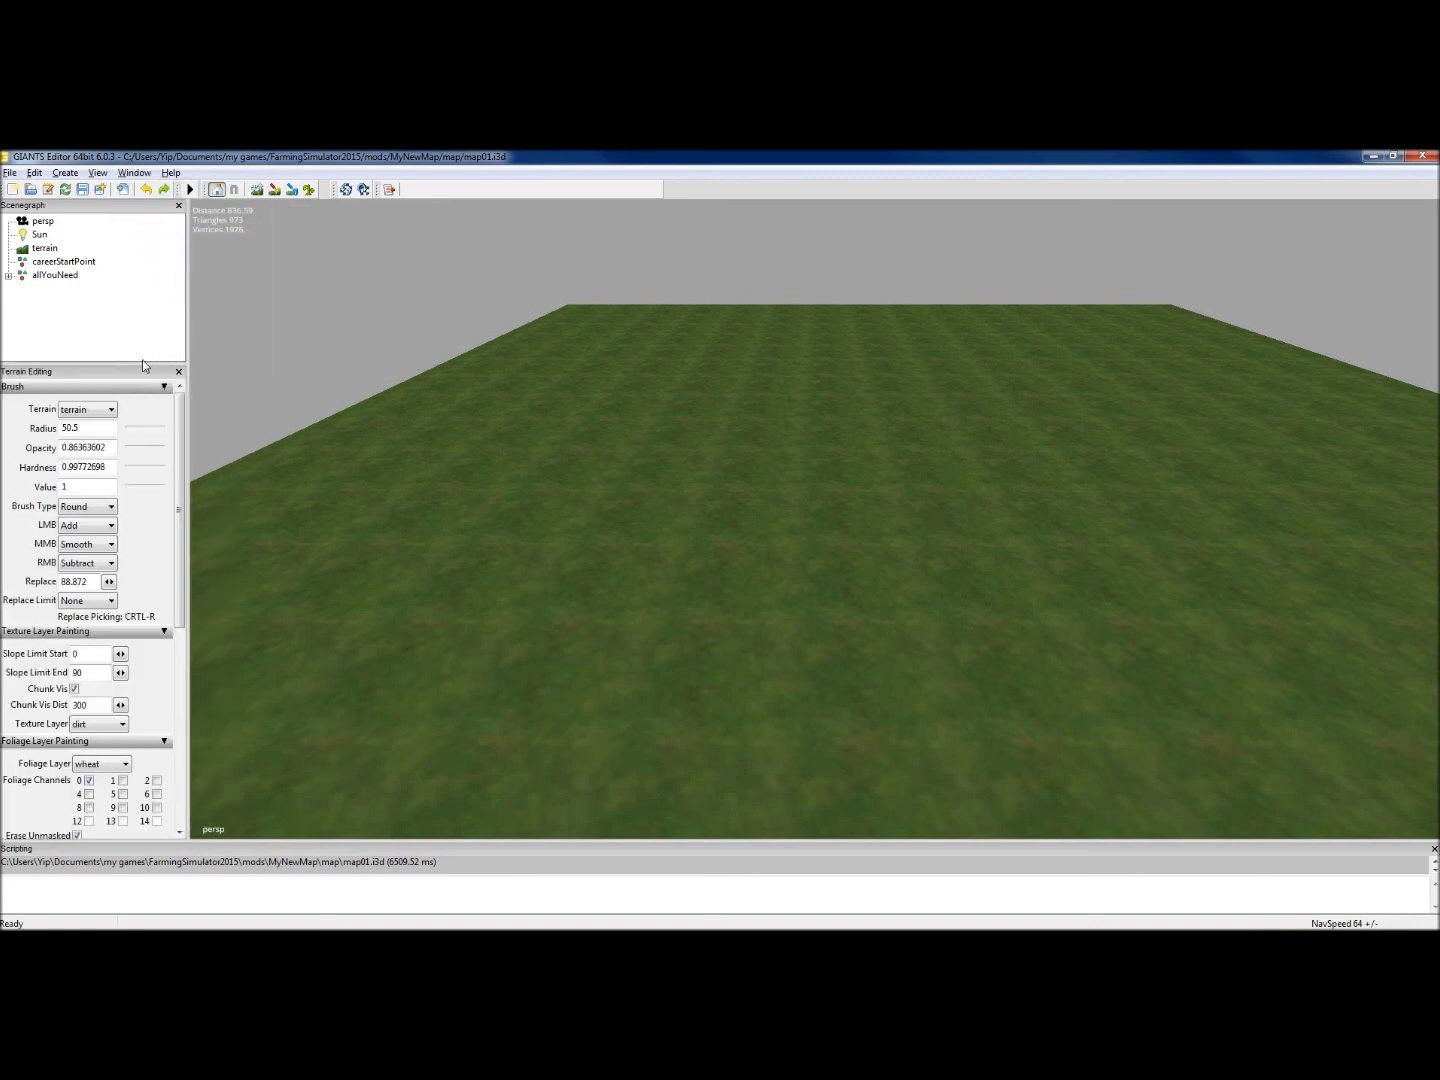
mouse_move(186, 357)
mouse_down()
mouse_move(295, 356)
mouse_move(230, 310)
mouse_move(222, 244)
mouse_up()
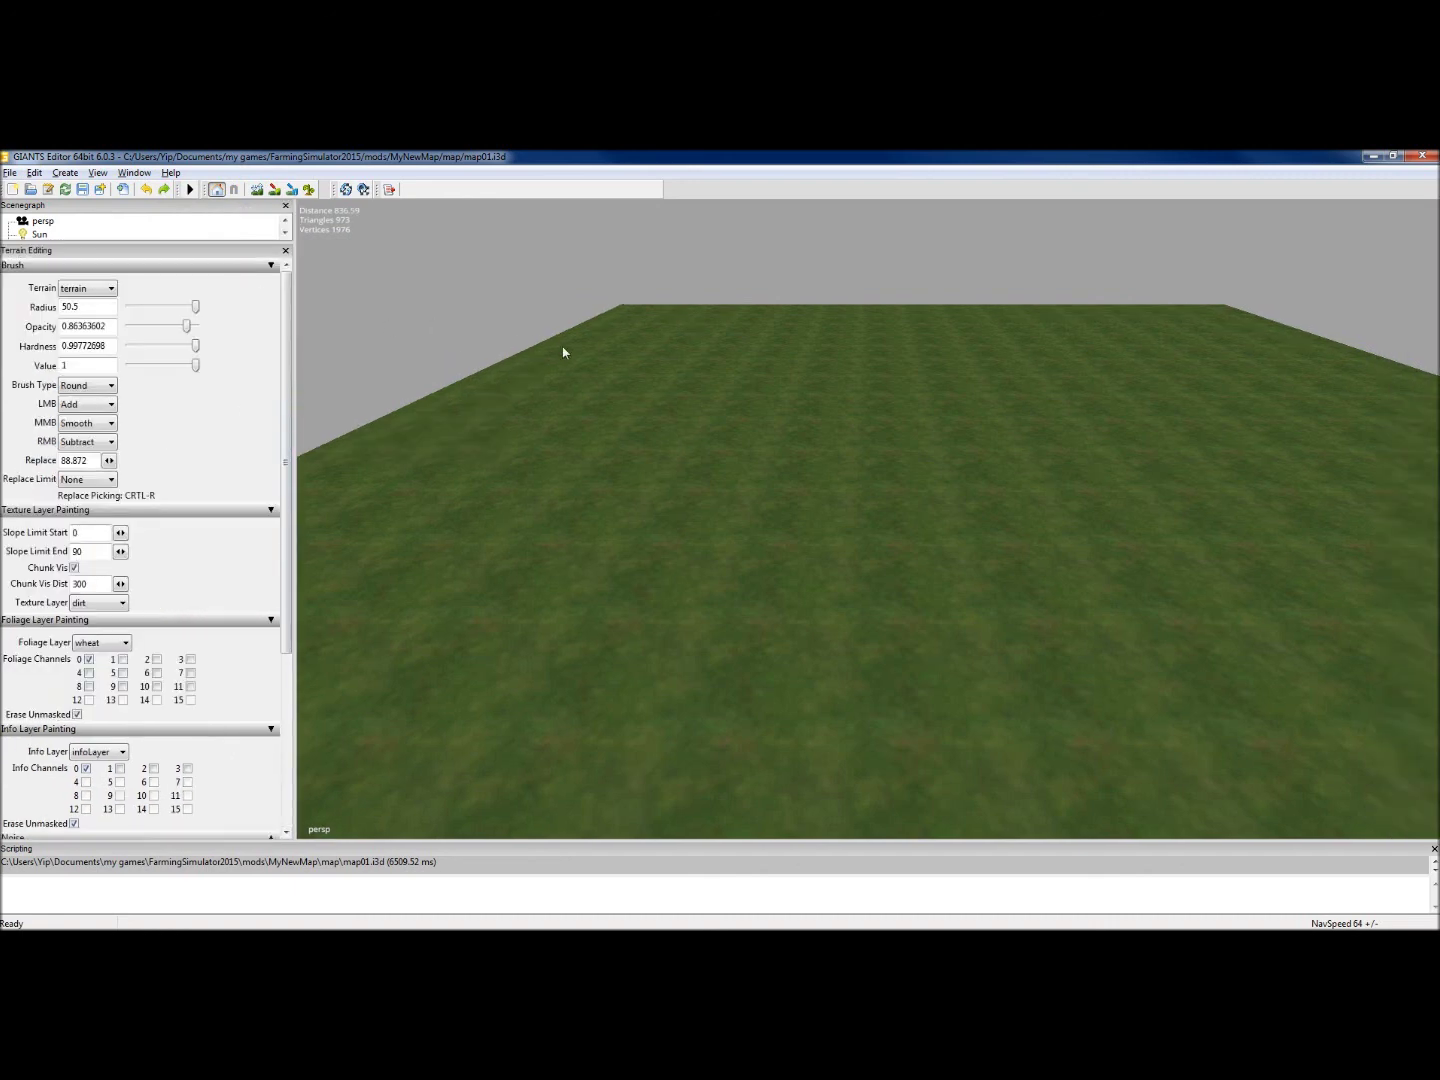
Activate terrain sculpting and set the brush to value 0.44318199, hardness 0.39772701, opacity 0.46363601 and radius 35.85226822
alt+drag(776, 615, 802, 610)
alt+right_drag(802, 610, 805, 373)
alt+drag(758, 521, 759, 489)
alt+right_drag(759, 530, 757, 346)
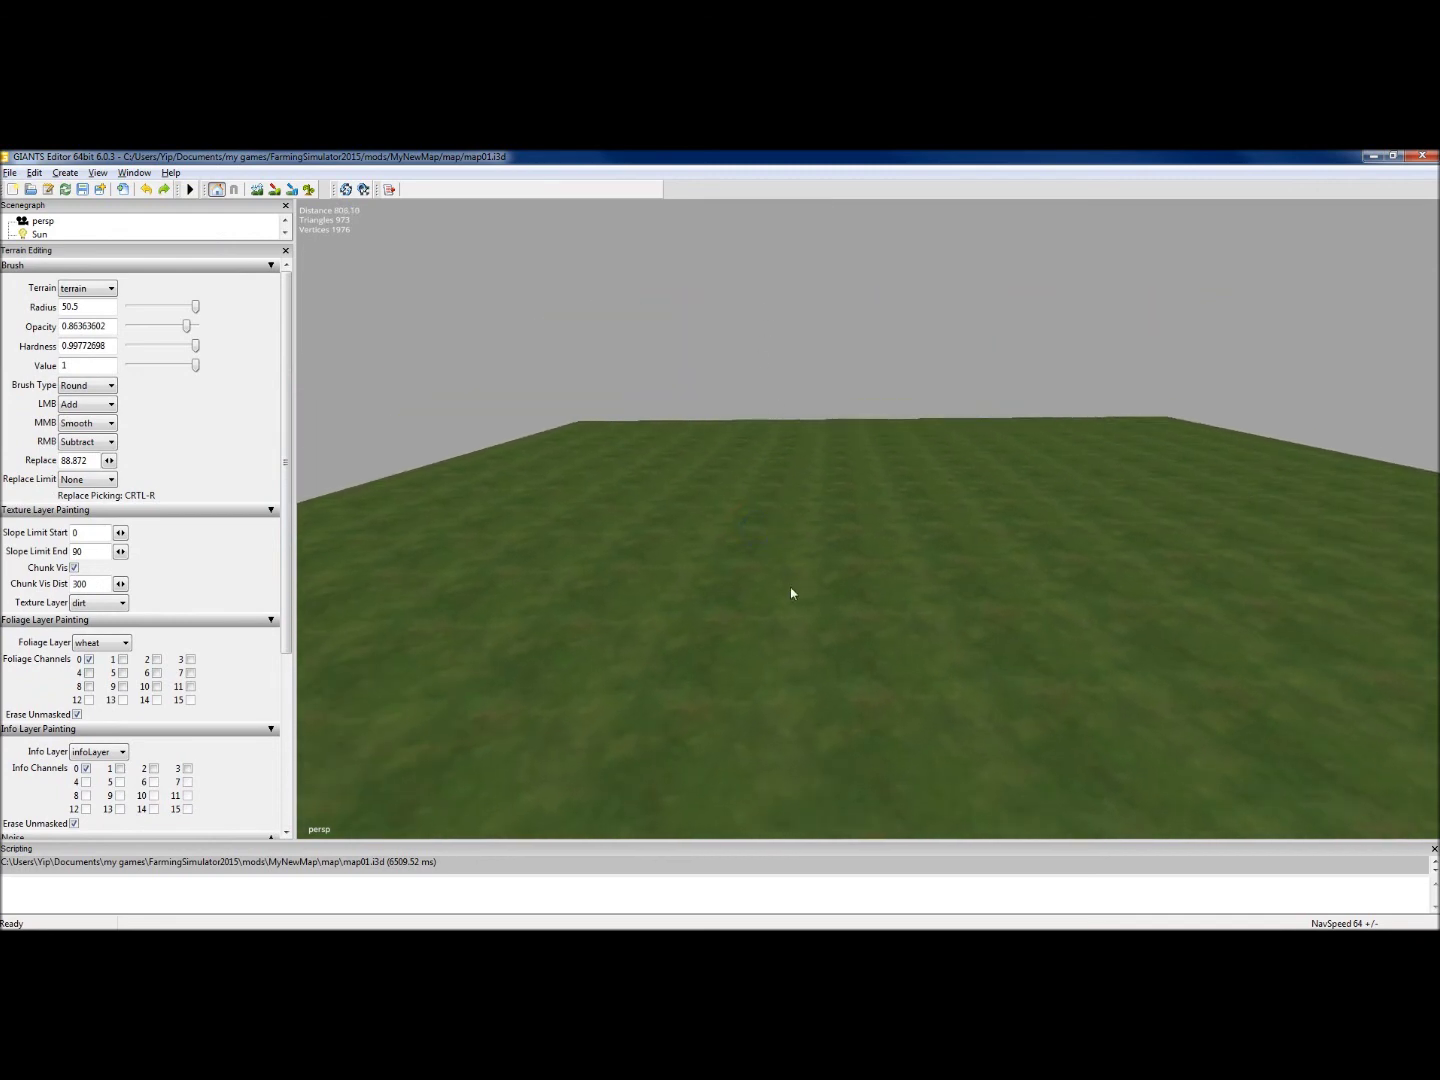
alt+middle_drag(789, 588, 784, 239)
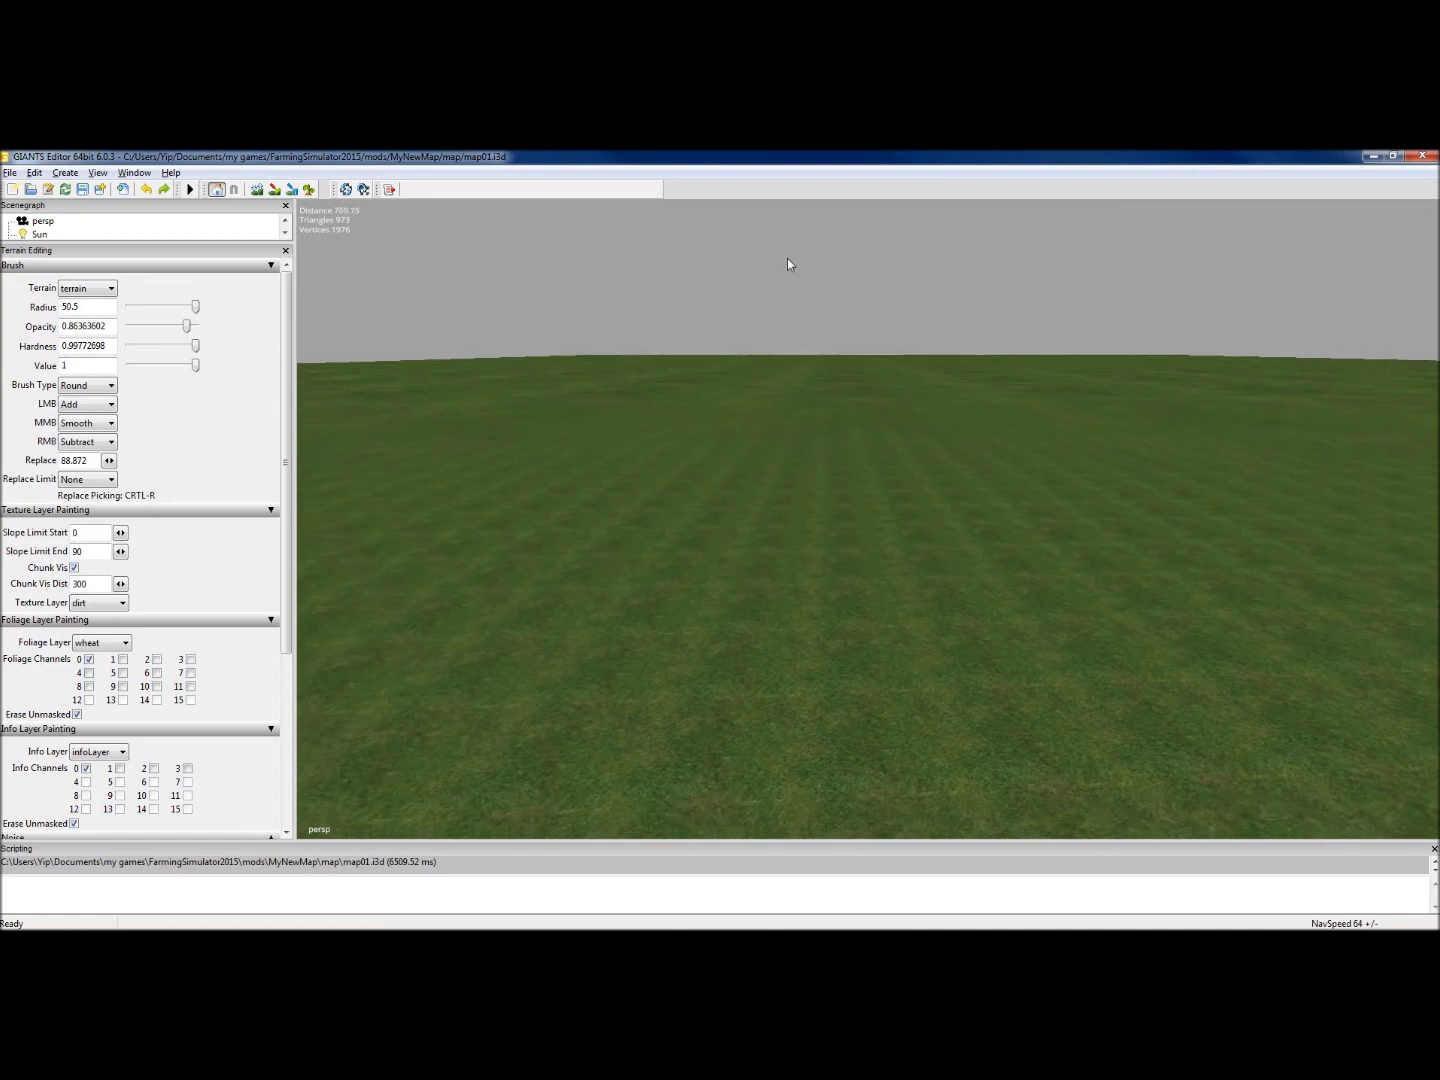
scroll(789, 217, down, 10)
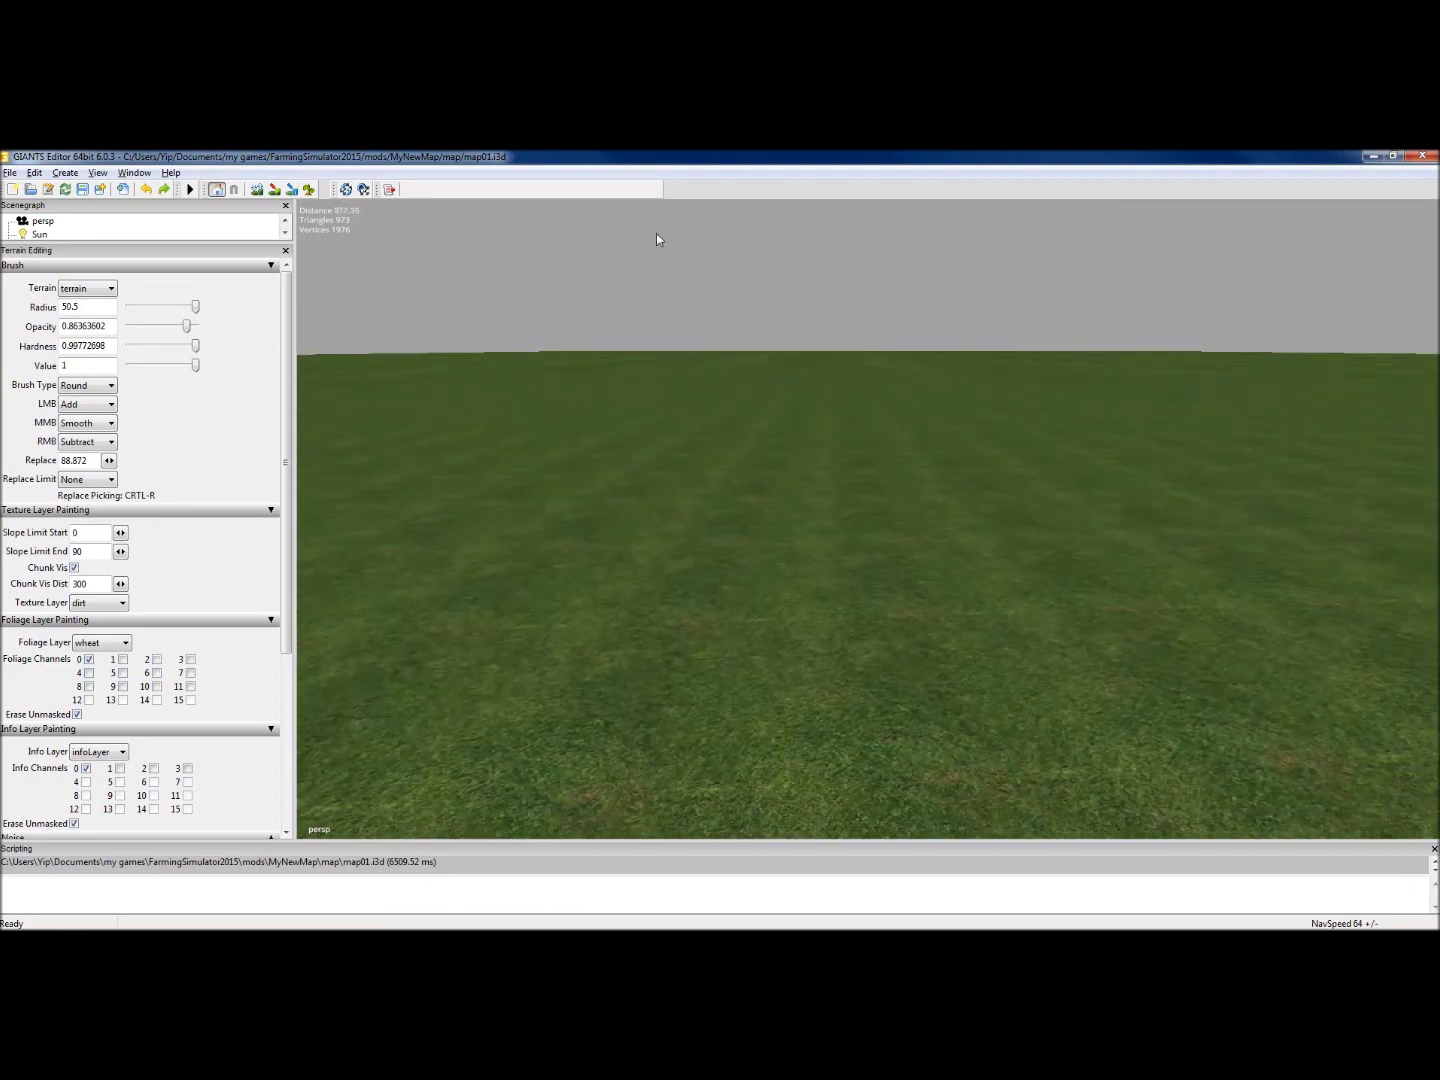
alt+middle_drag(759, 321, 774, 428)
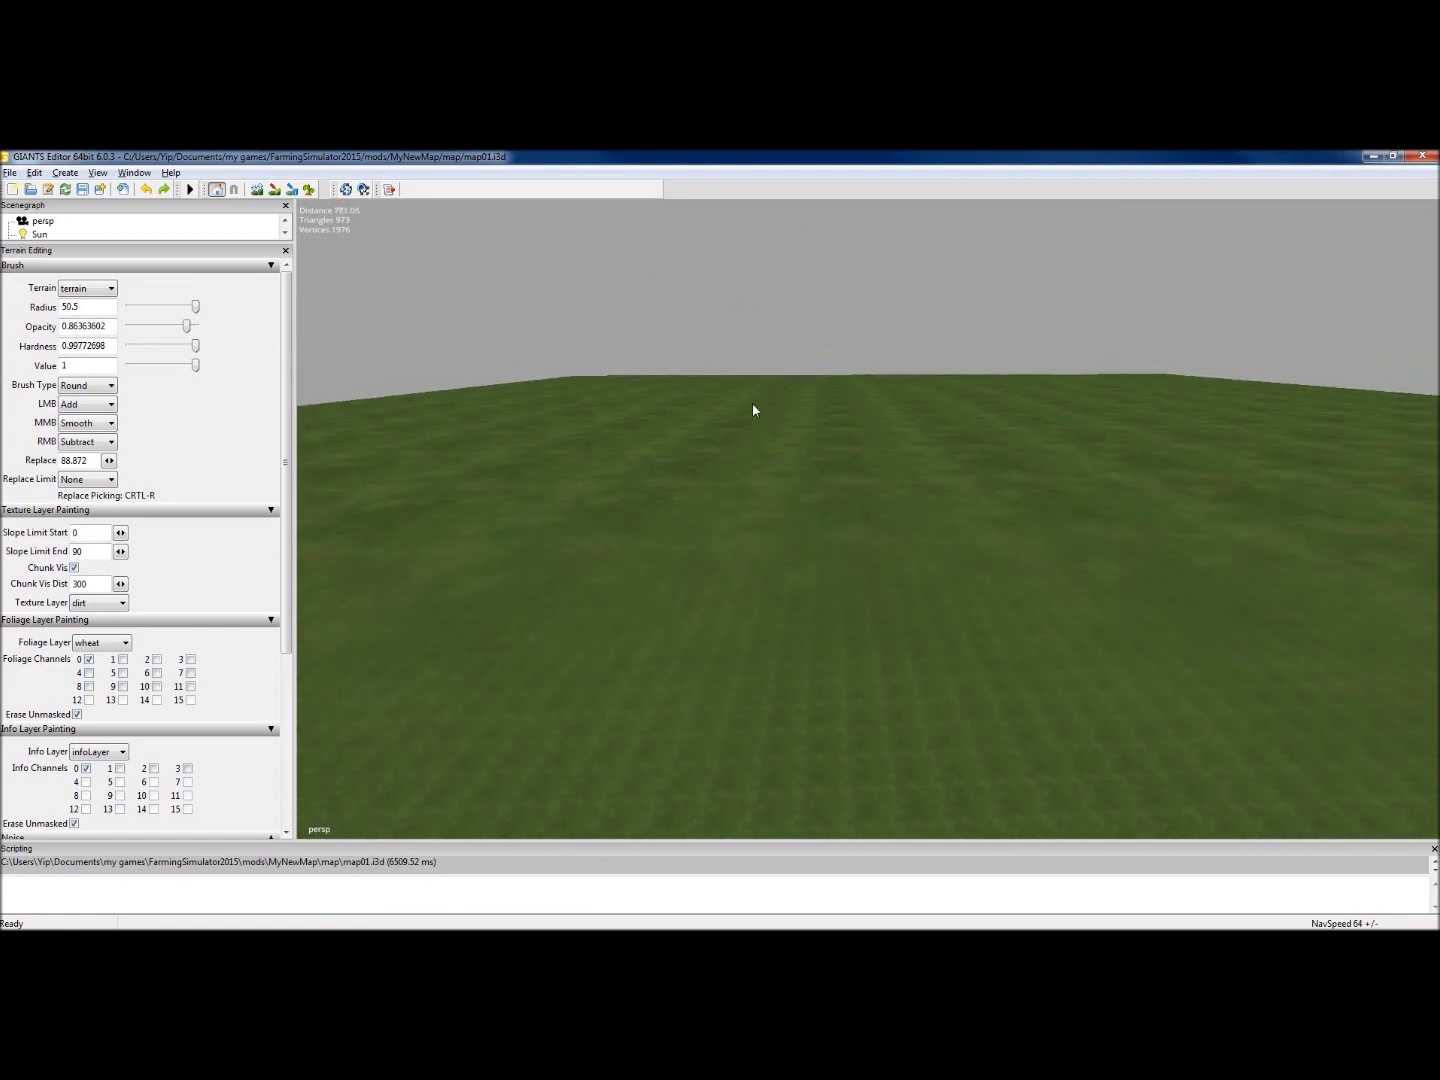
click(256, 190)
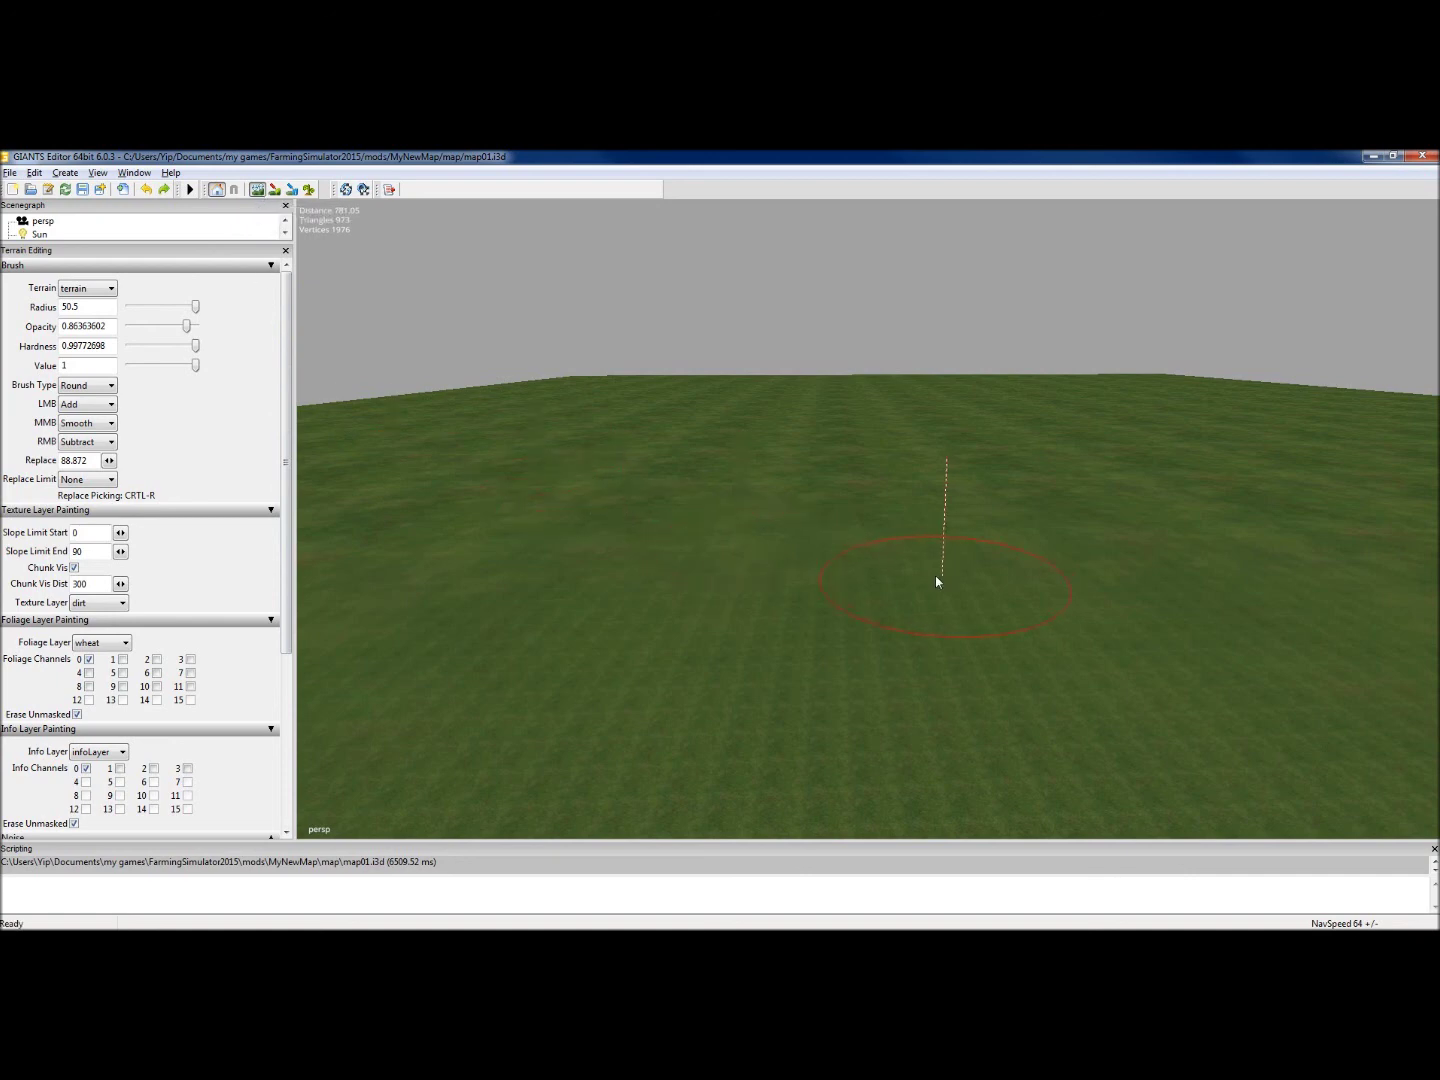
drag(194, 366, 158, 367)
click(158, 346)
click(161, 329)
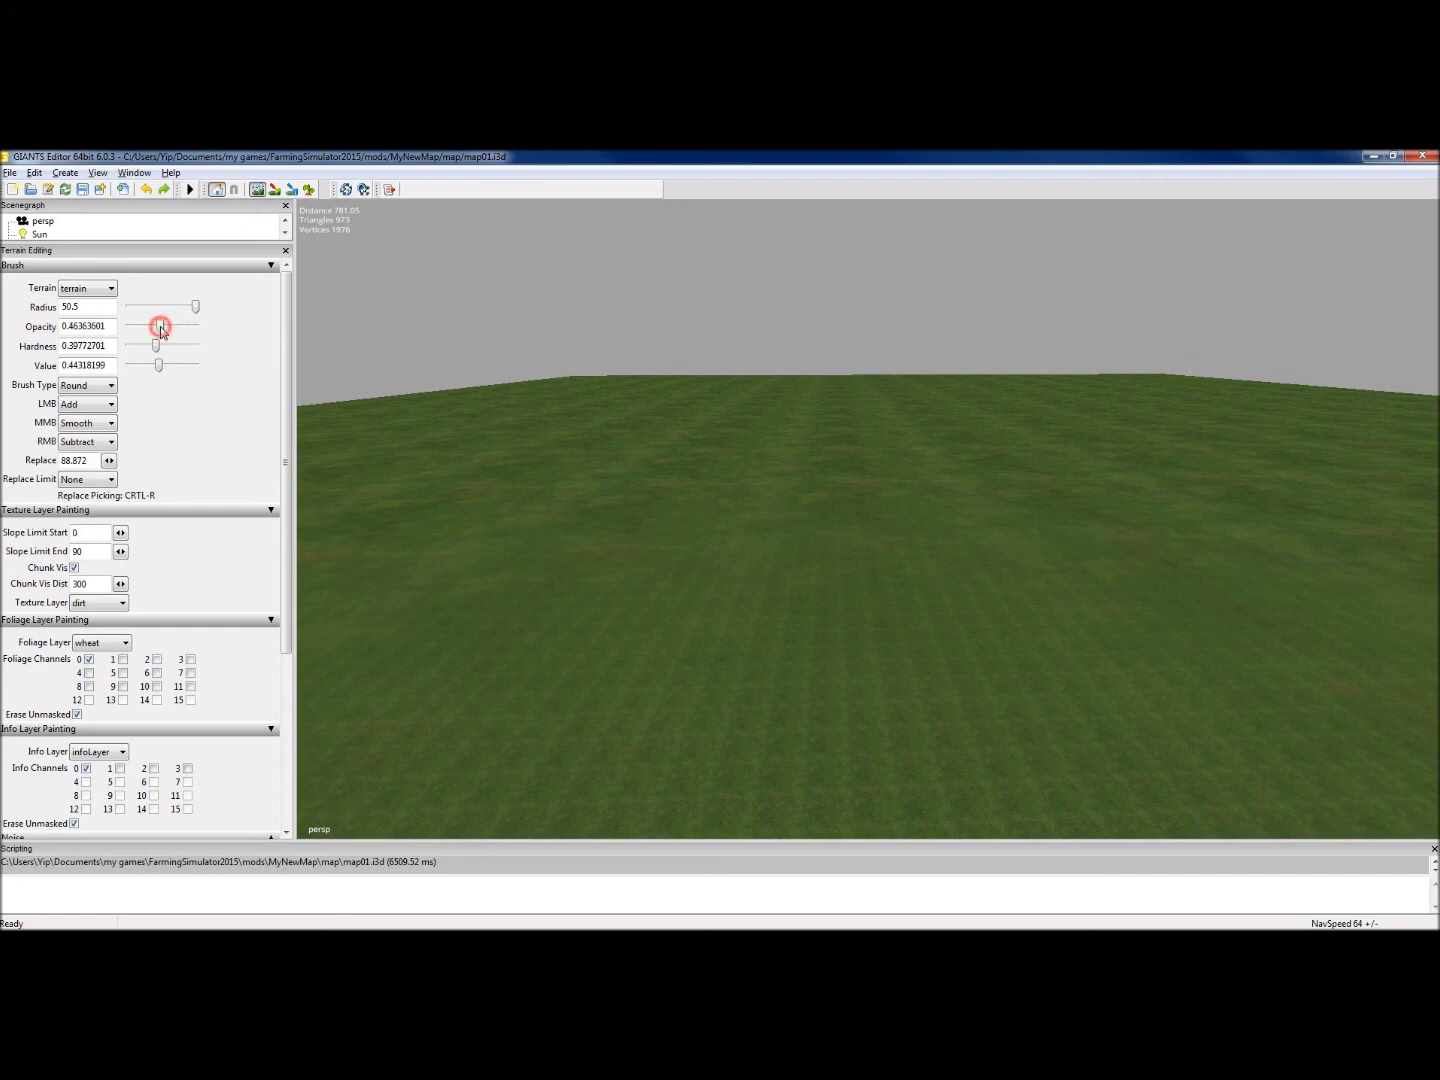
drag(195, 306, 176, 306)
Switch to terrain texture painting with the dirt texture layer, and aim the brush at the open grass
alt+right_drag(837, 597, 851, 375)
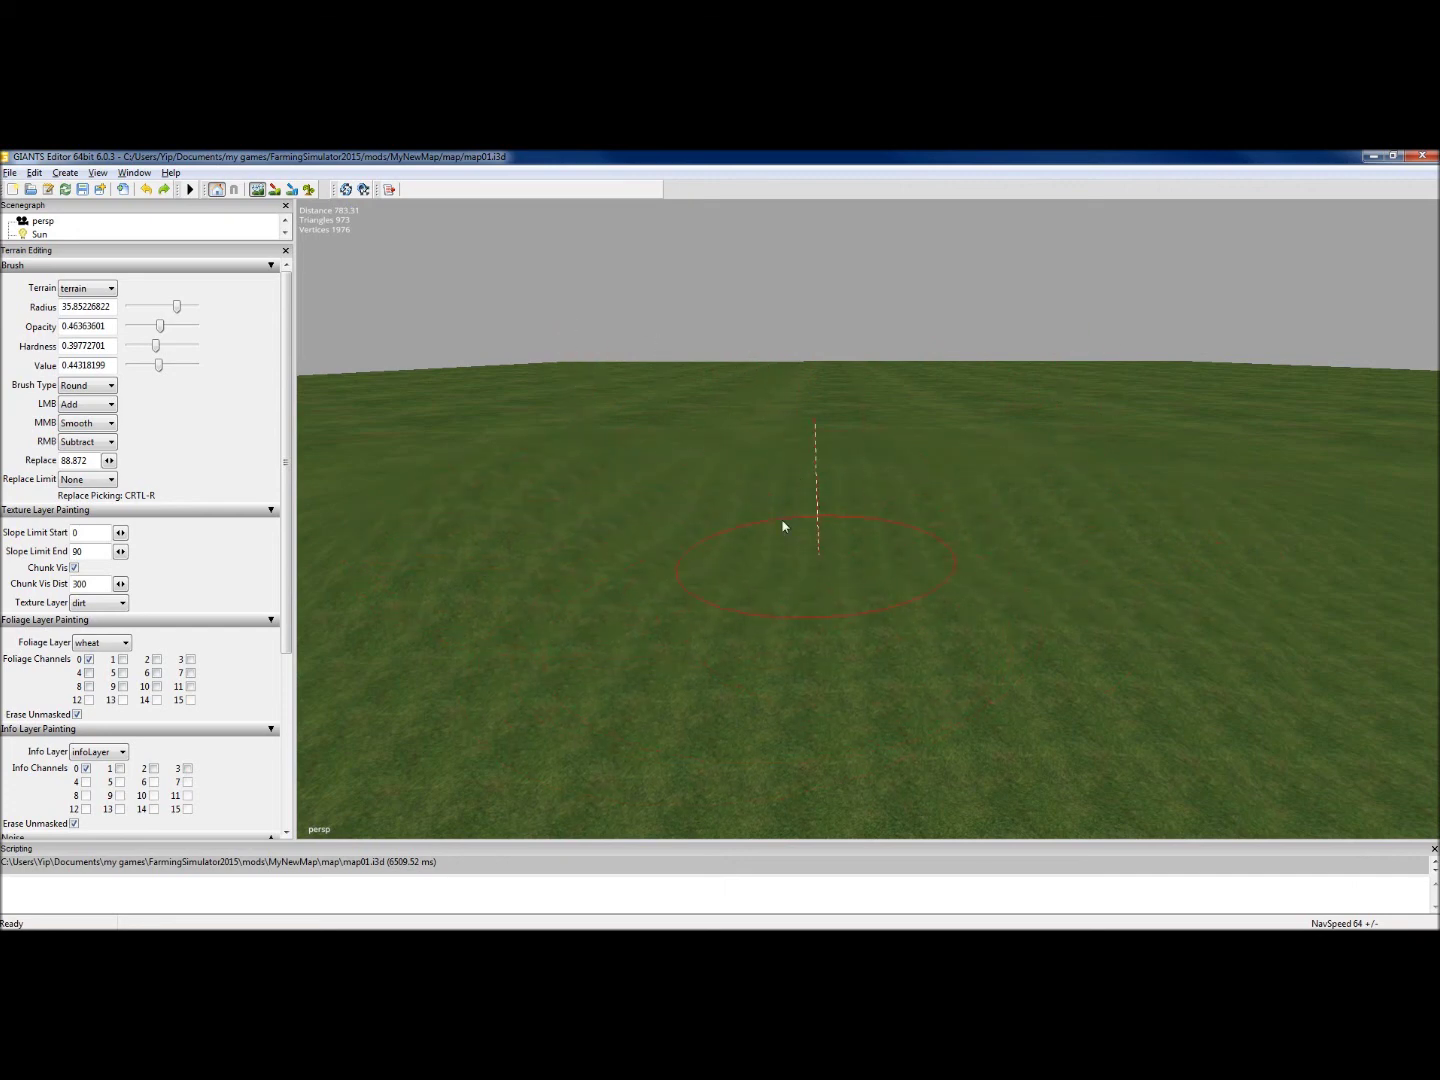
mouse_move(818, 460)
alt+middle_down()
mouse_move(753, 566)
mouse_move(761, 497)
mouse_move(752, 569)
alt+middle_up()
scroll(751, 571, down, 2)
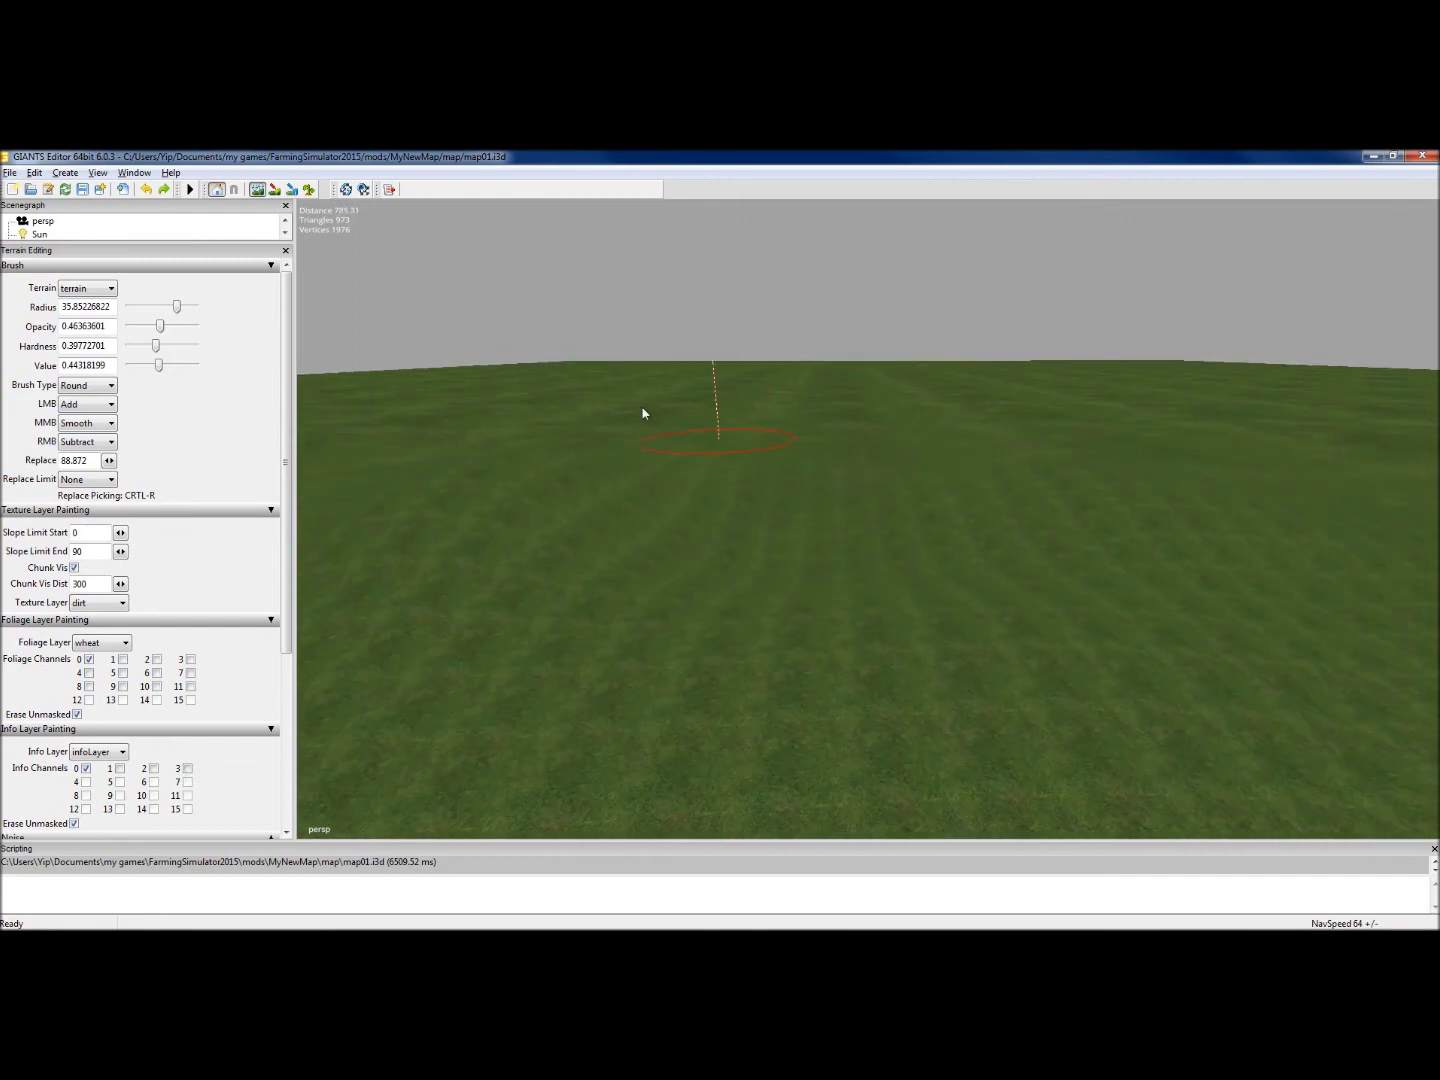
click(275, 190)
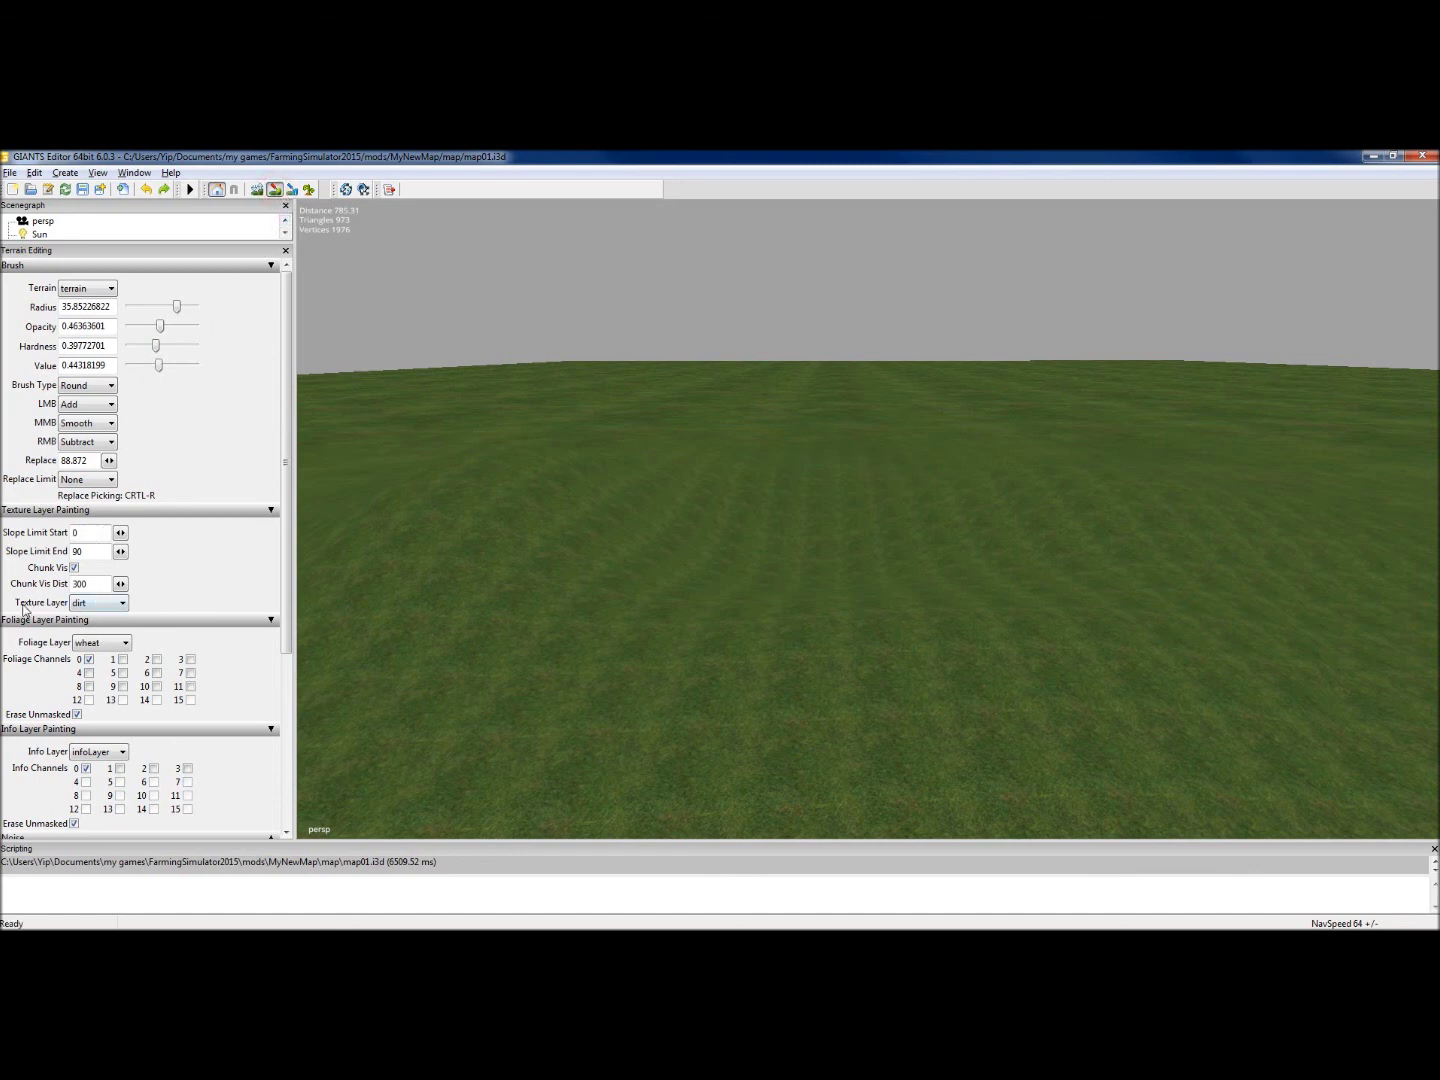
click(90, 604)
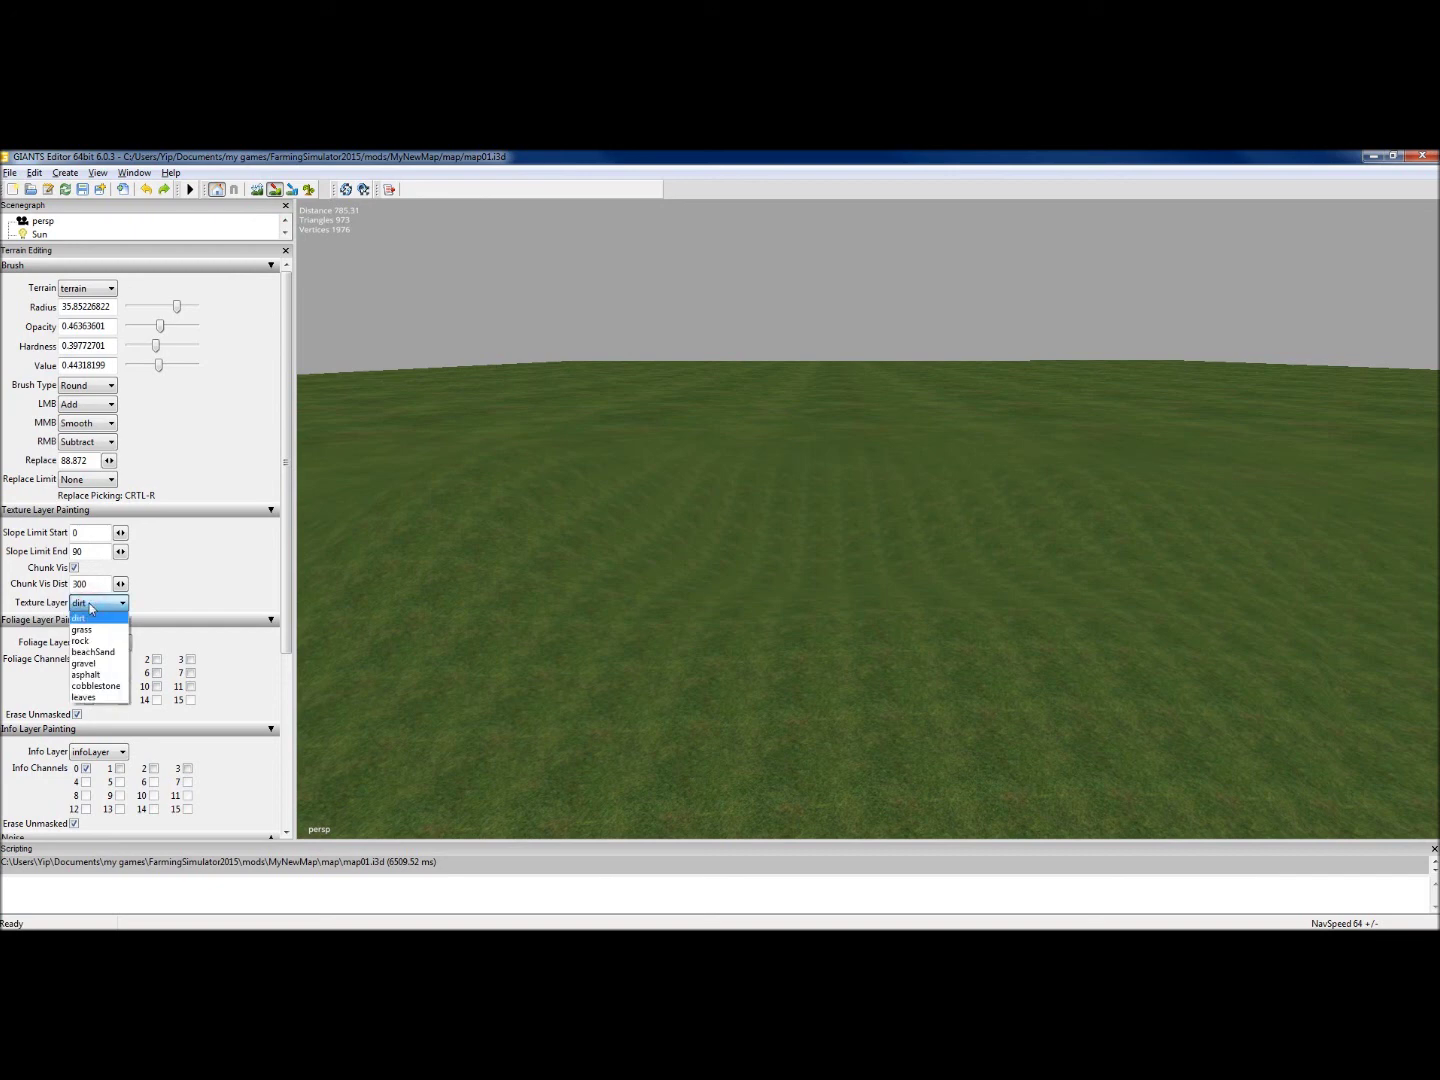
click(87, 620)
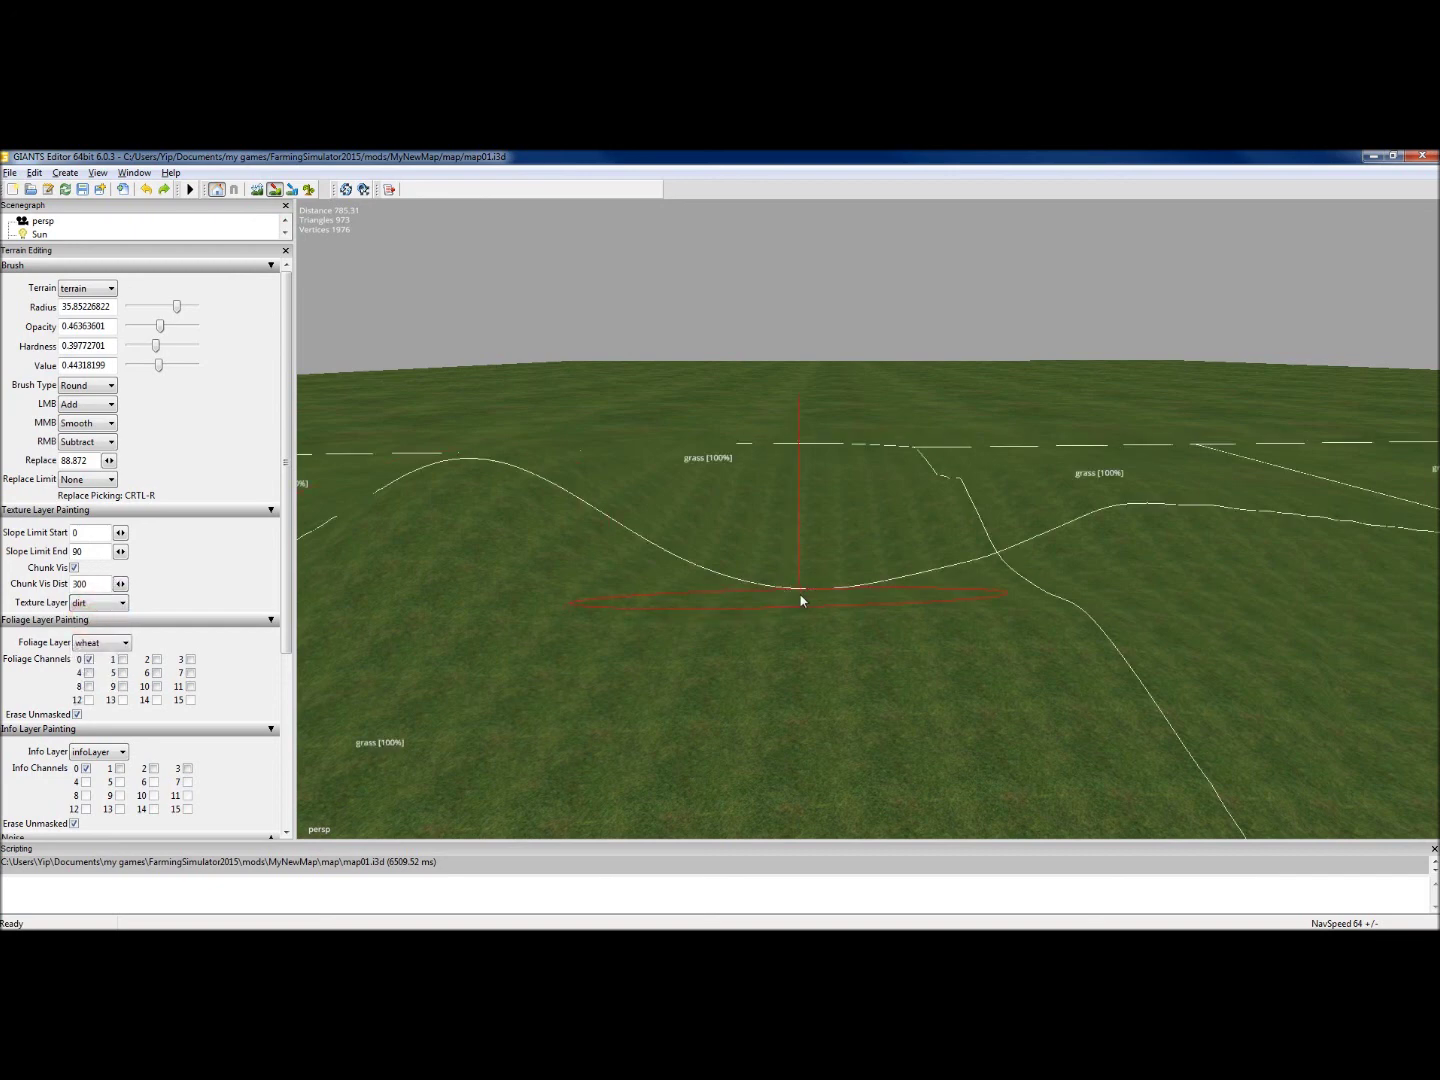
alt+middle_drag(791, 626, 812, 551)
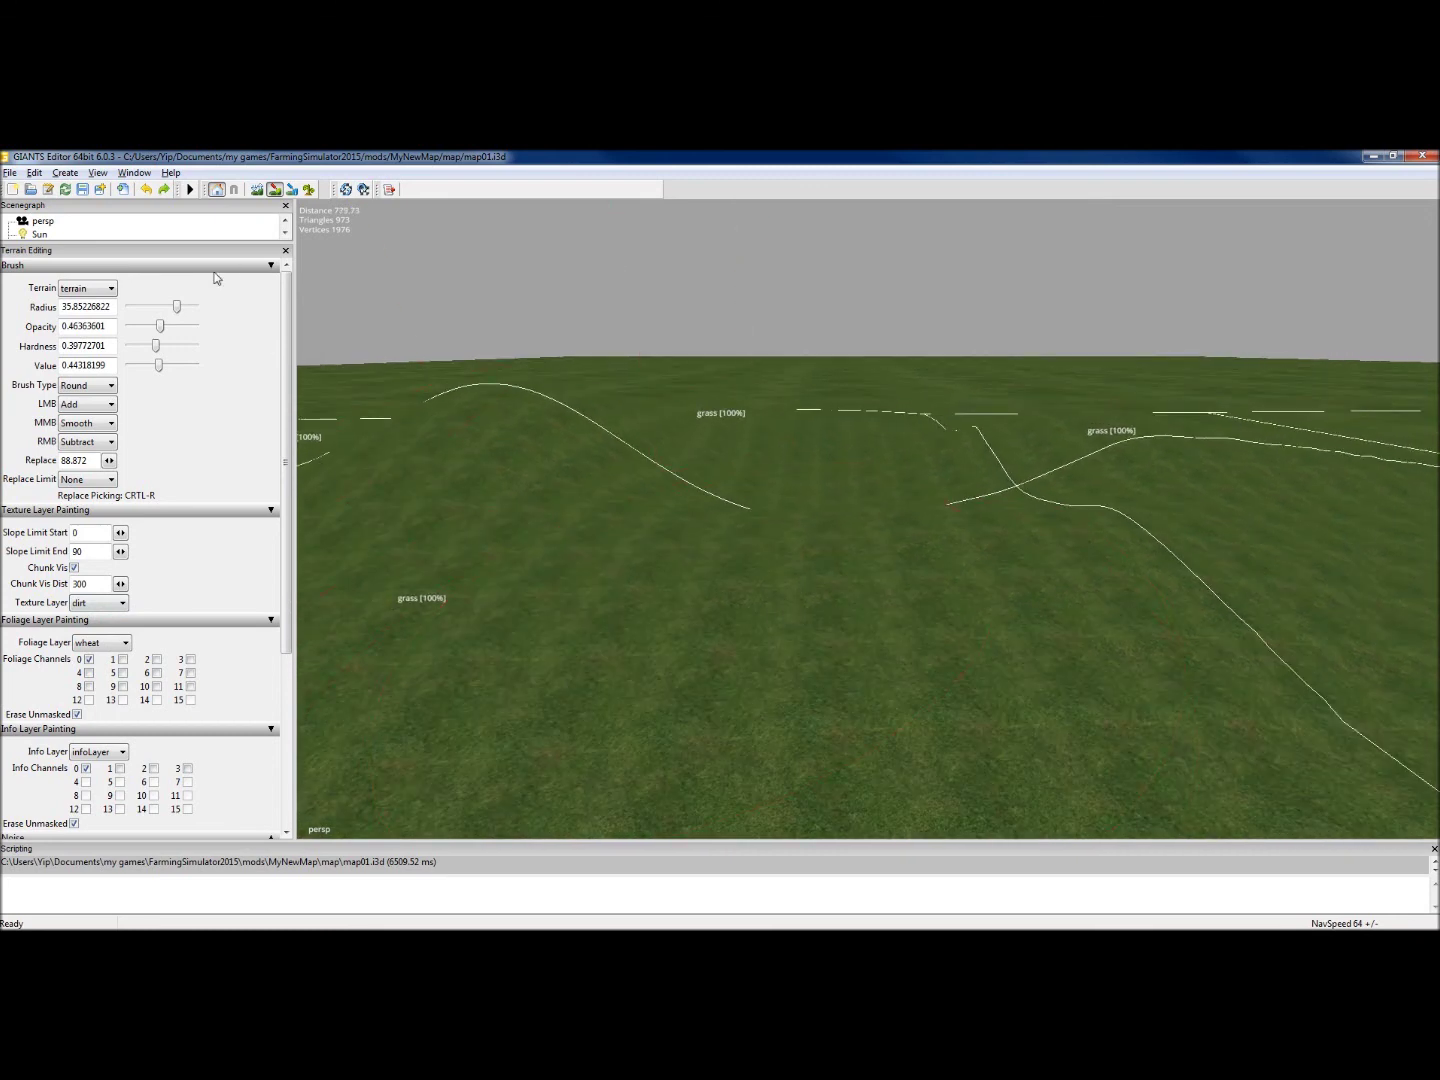
Reduce the brush radius to 1.8977319 and paint a patch of dirt texture on the open grass
drag(179, 305, 130, 306)
mouse_move(772, 637)
mouse_down()
mouse_move(826, 675)
mouse_move(805, 636)
mouse_up()
mouse_move(805, 635)
alt+middle_down()
mouse_move(813, 595)
mouse_move(812, 609)
alt+middle_up()
scroll(820, 544, up, 4)
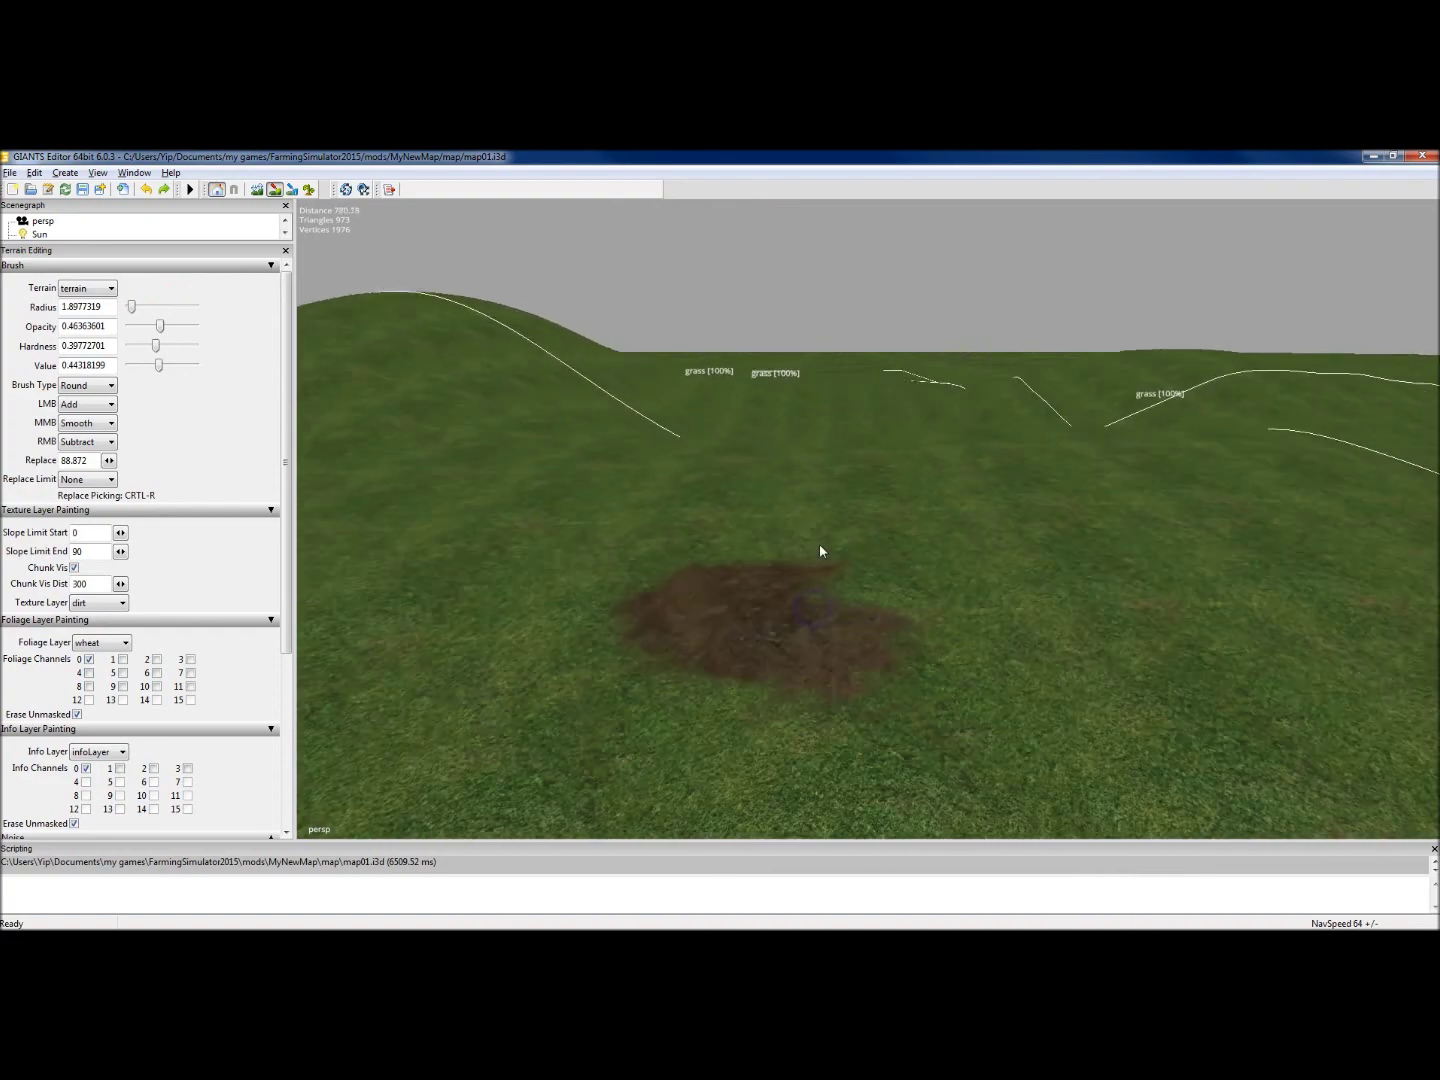
Choose the rock texture layer and paint a rock patch along the far edge of the dirt
click(98, 603)
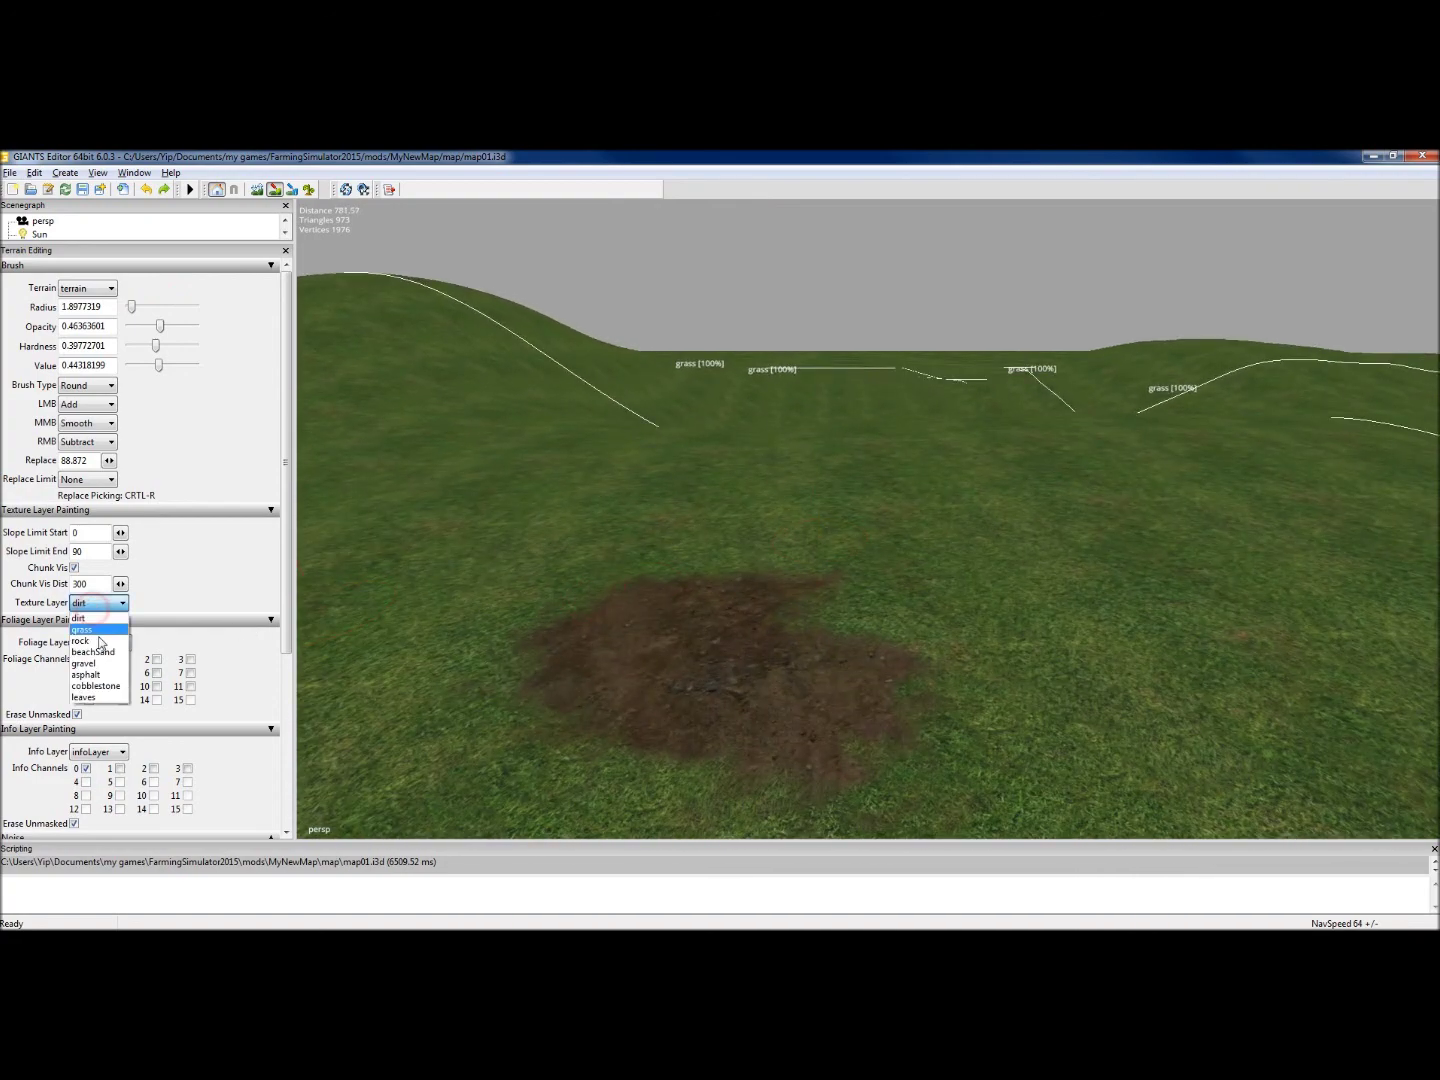
click(94, 643)
mouse_move(941, 571)
mouse_down()
mouse_move(949, 630)
mouse_move(1060, 660)
mouse_move(975, 544)
mouse_move(619, 568)
mouse_up()
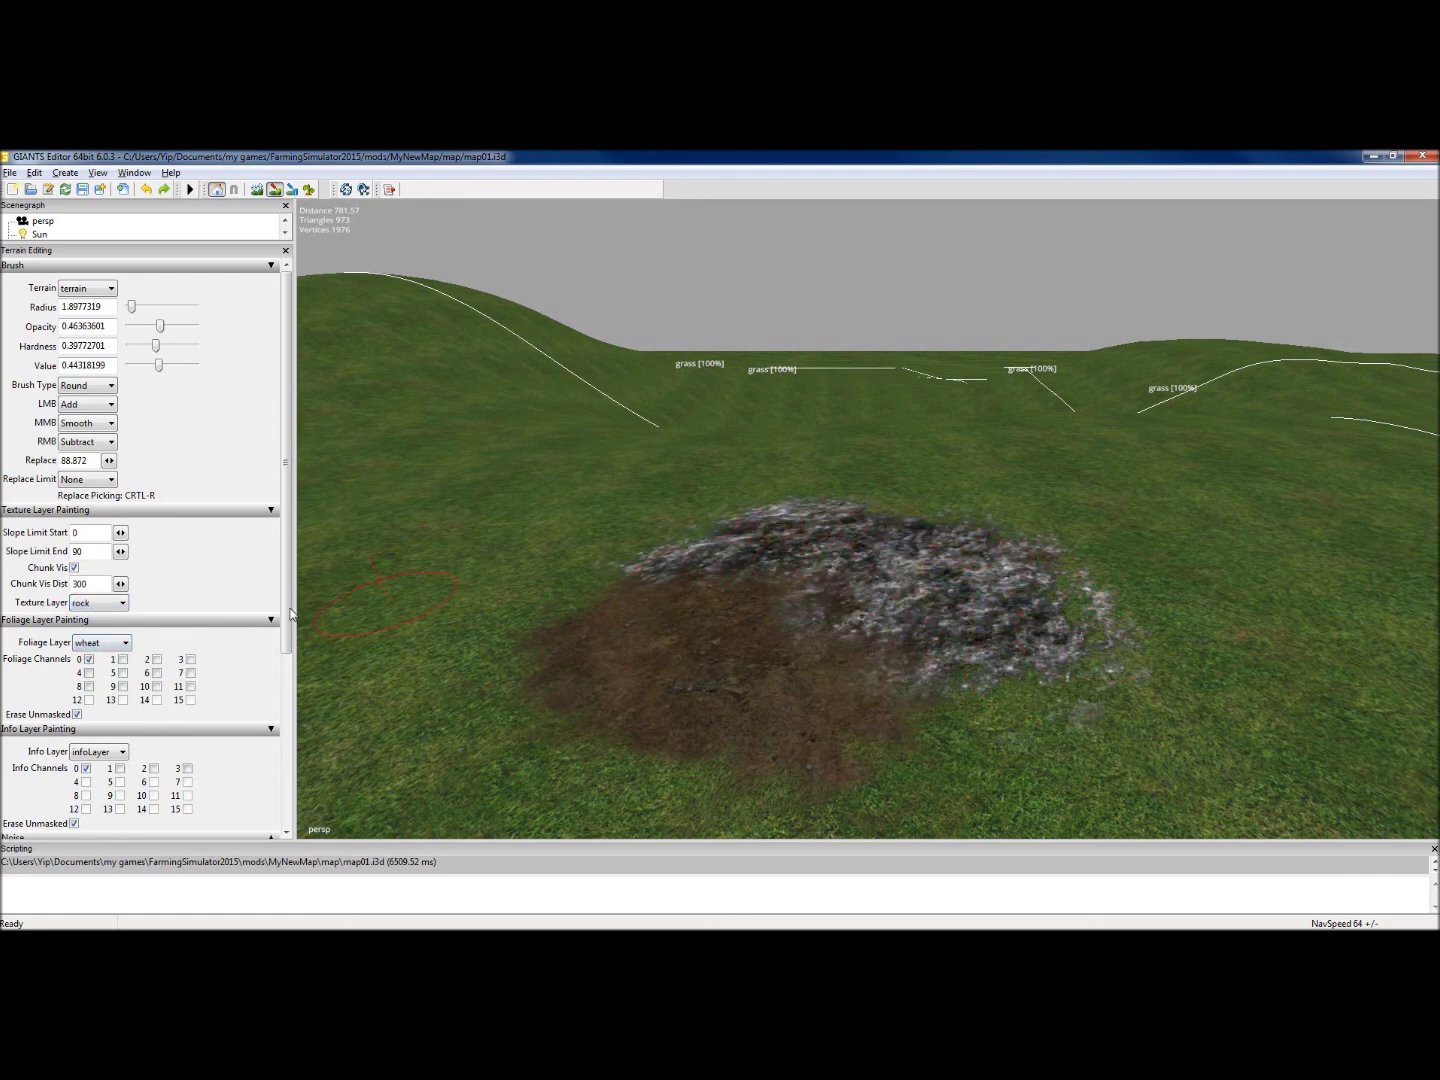
Choose the asphalt texture layer and paint an asphalt patch beside the dirt, on the side away from the rock
click(98, 603)
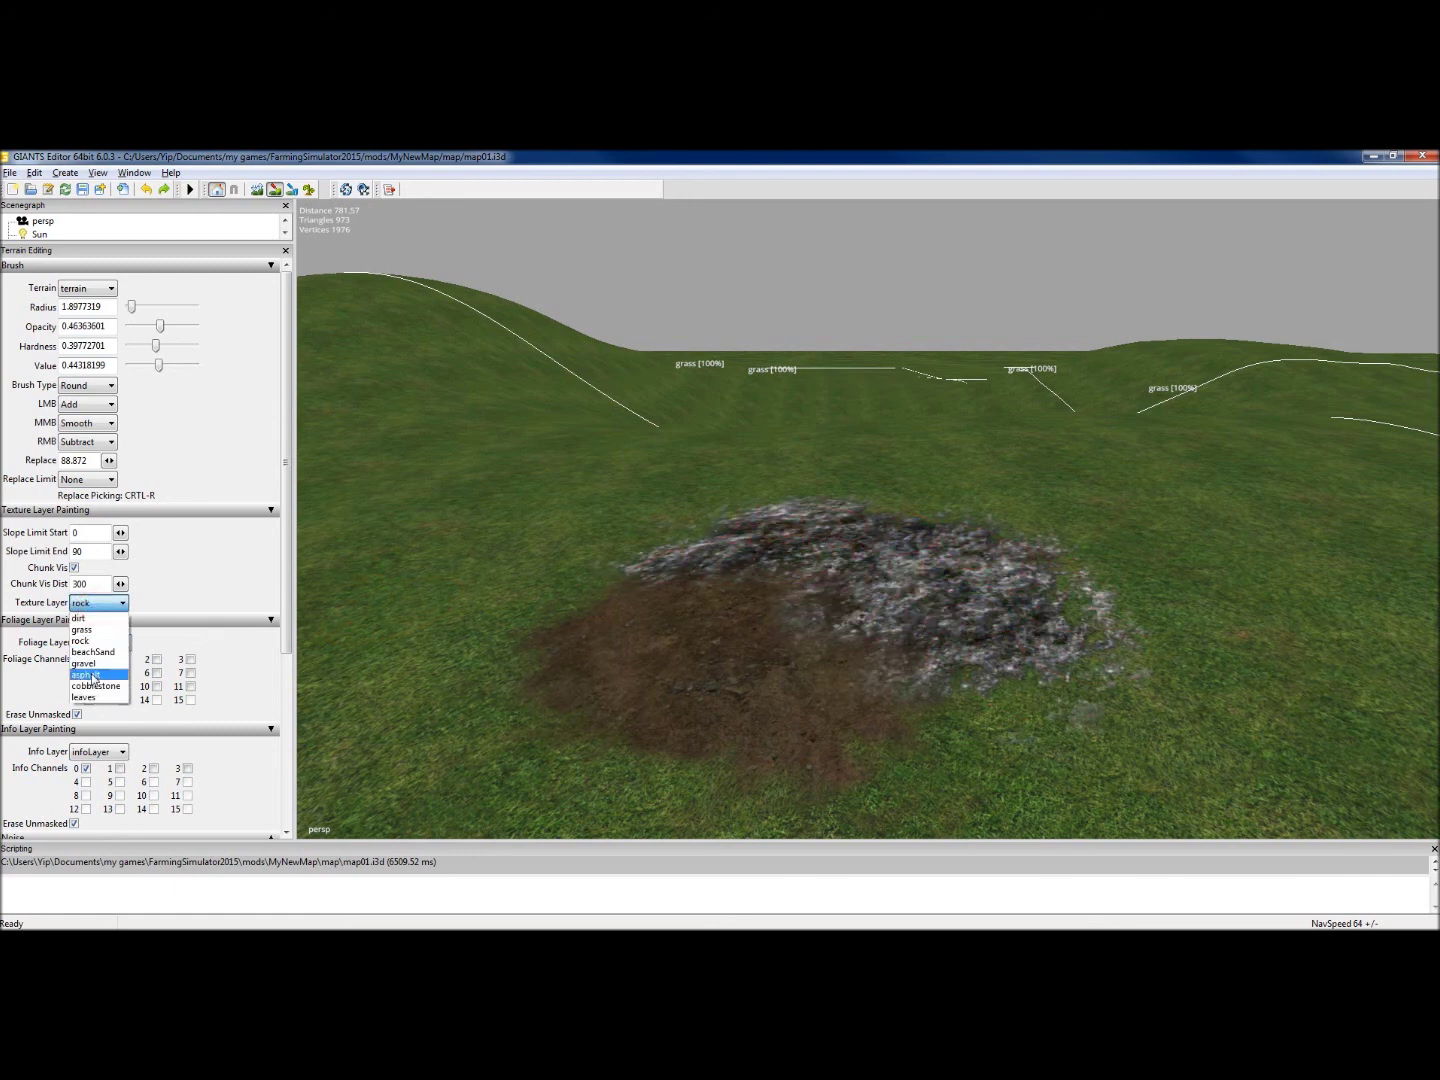
click(92, 677)
mouse_move(430, 612)
mouse_down()
mouse_move(508, 620)
mouse_move(489, 630)
mouse_move(672, 517)
mouse_move(575, 590)
mouse_move(595, 553)
mouse_move(491, 687)
mouse_up()
scroll(634, 540, down, 5)
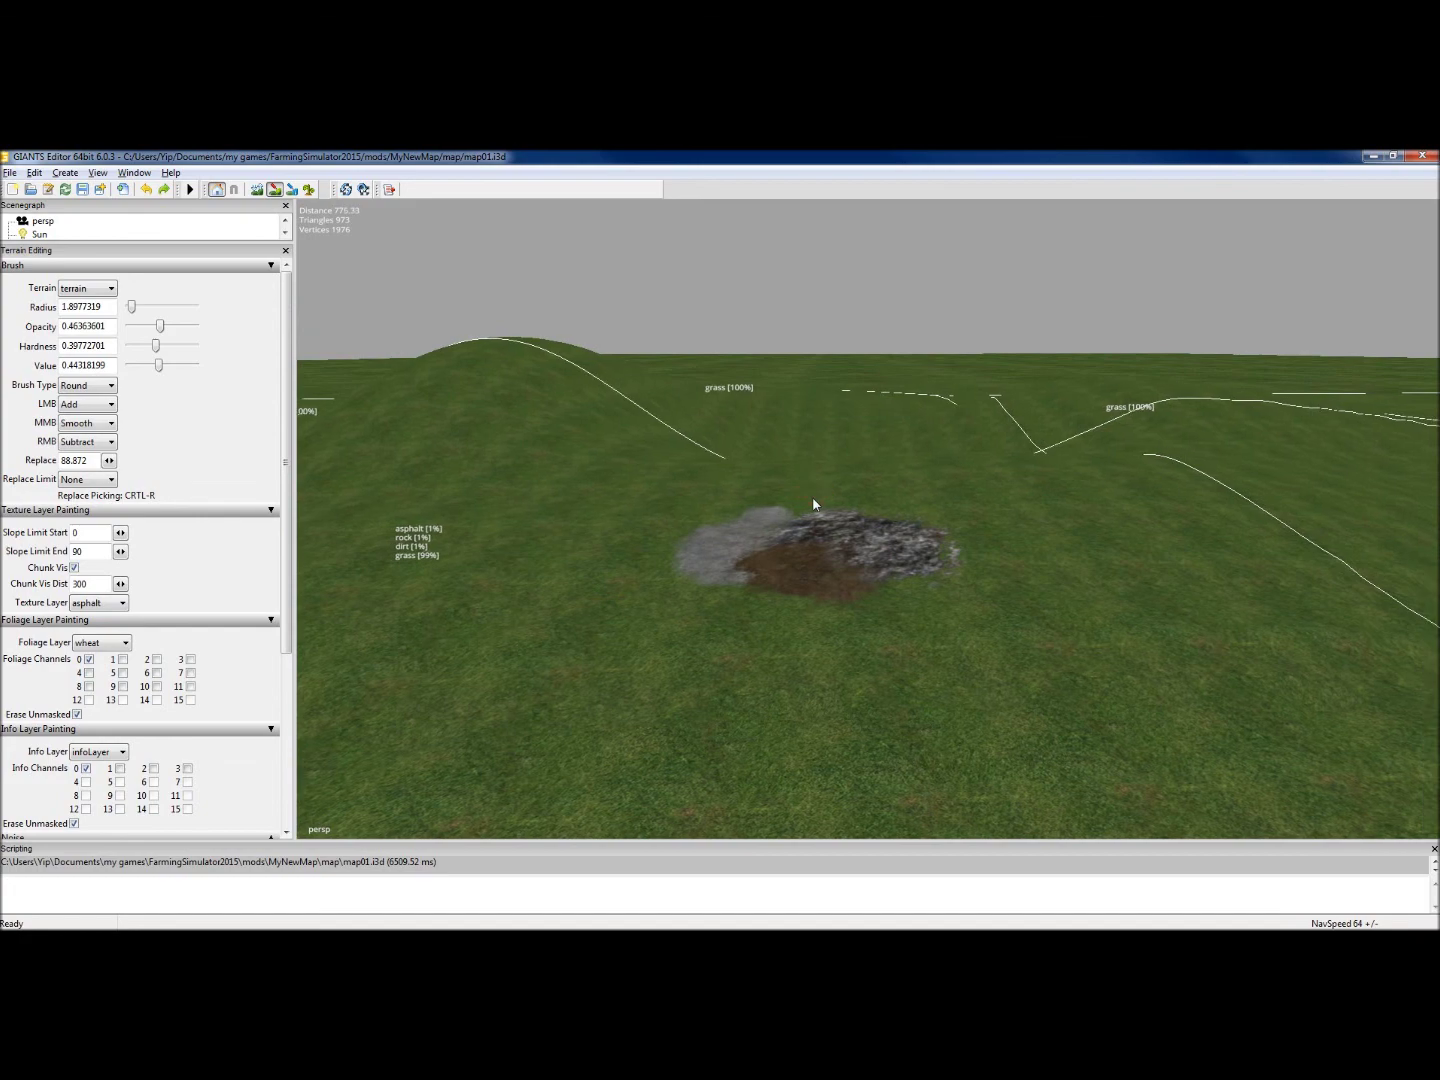
alt+middle_drag(814, 500, 750, 650)
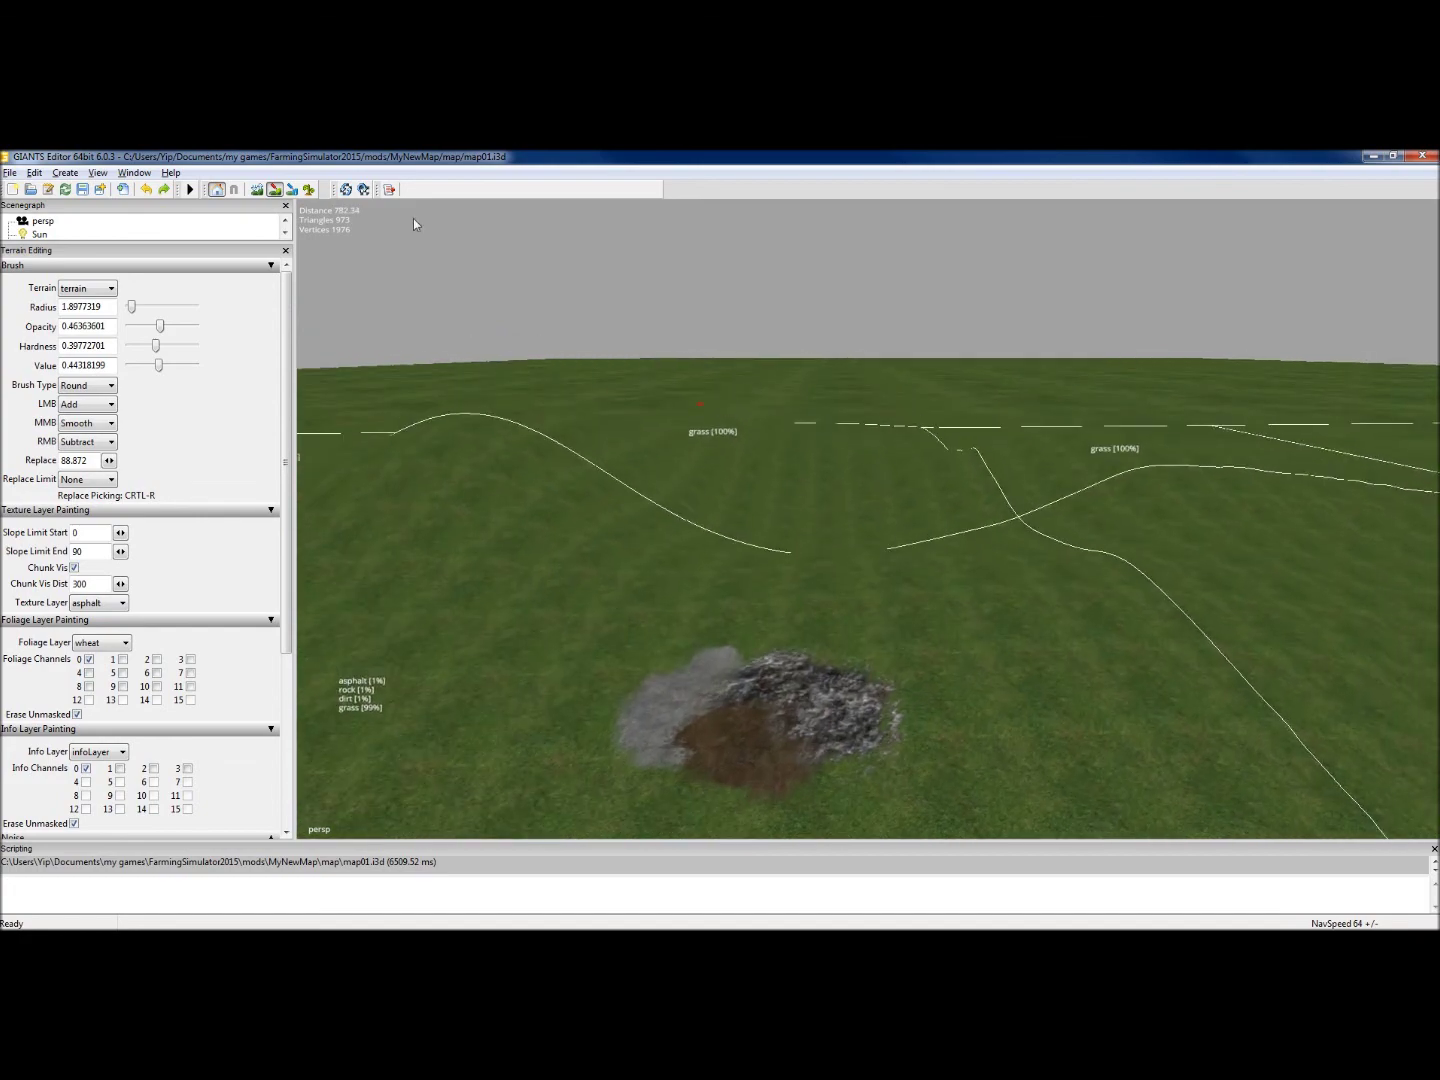
Switch to info layer painting and look around the terrain, including the distant industrial buildings
click(293, 191)
alt+drag(550, 438, 1160, 435)
right_drag(717, 449, 527, 409)
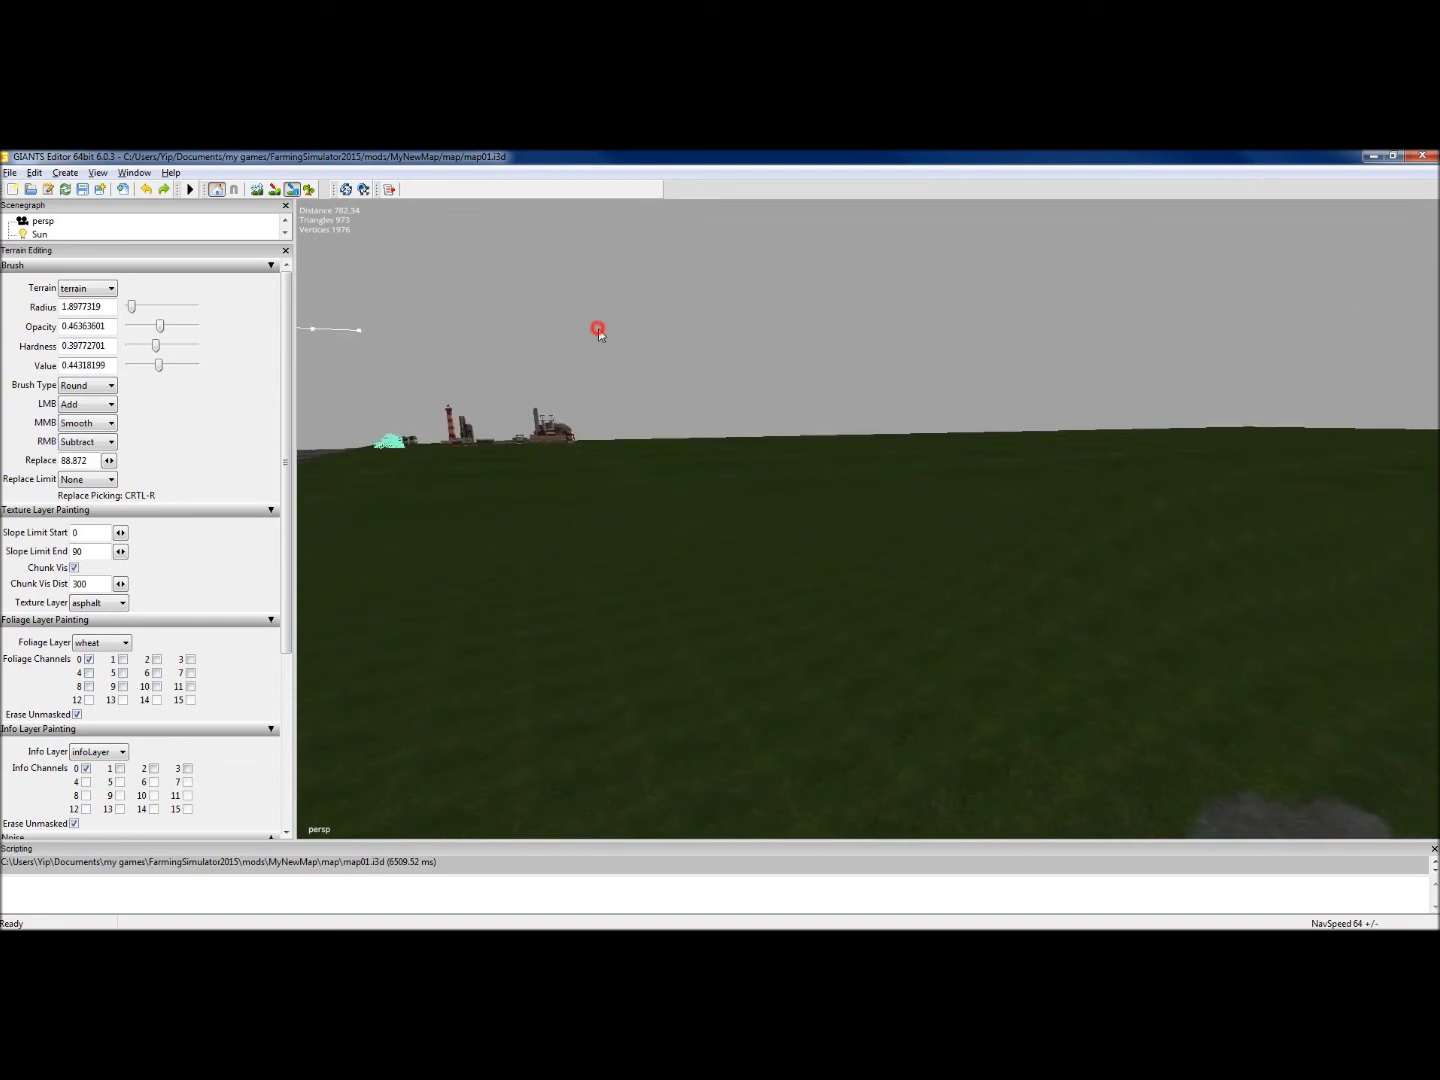
right_drag(599, 331, 742, 364)
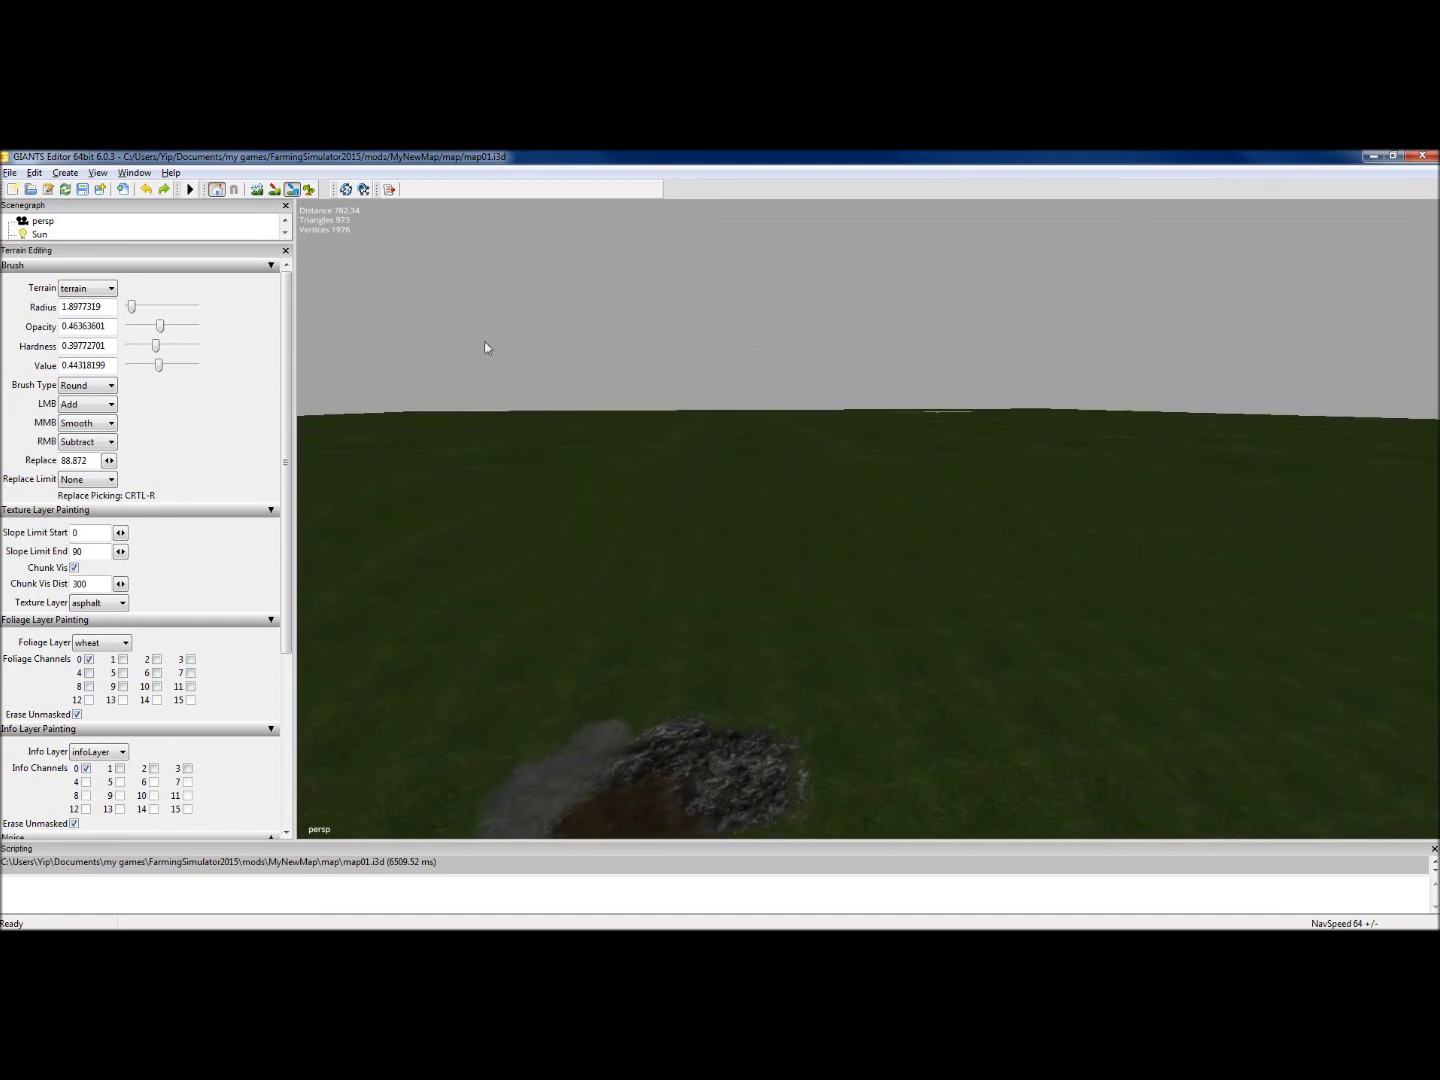
Switch to foliage painting and paint a round ploughed patch on the grass with the terrainDetail layer on channel 0
click(310, 191)
mouse_move(776, 405)
right_down()
mouse_move(691, 362)
mouse_move(672, 436)
right_up()
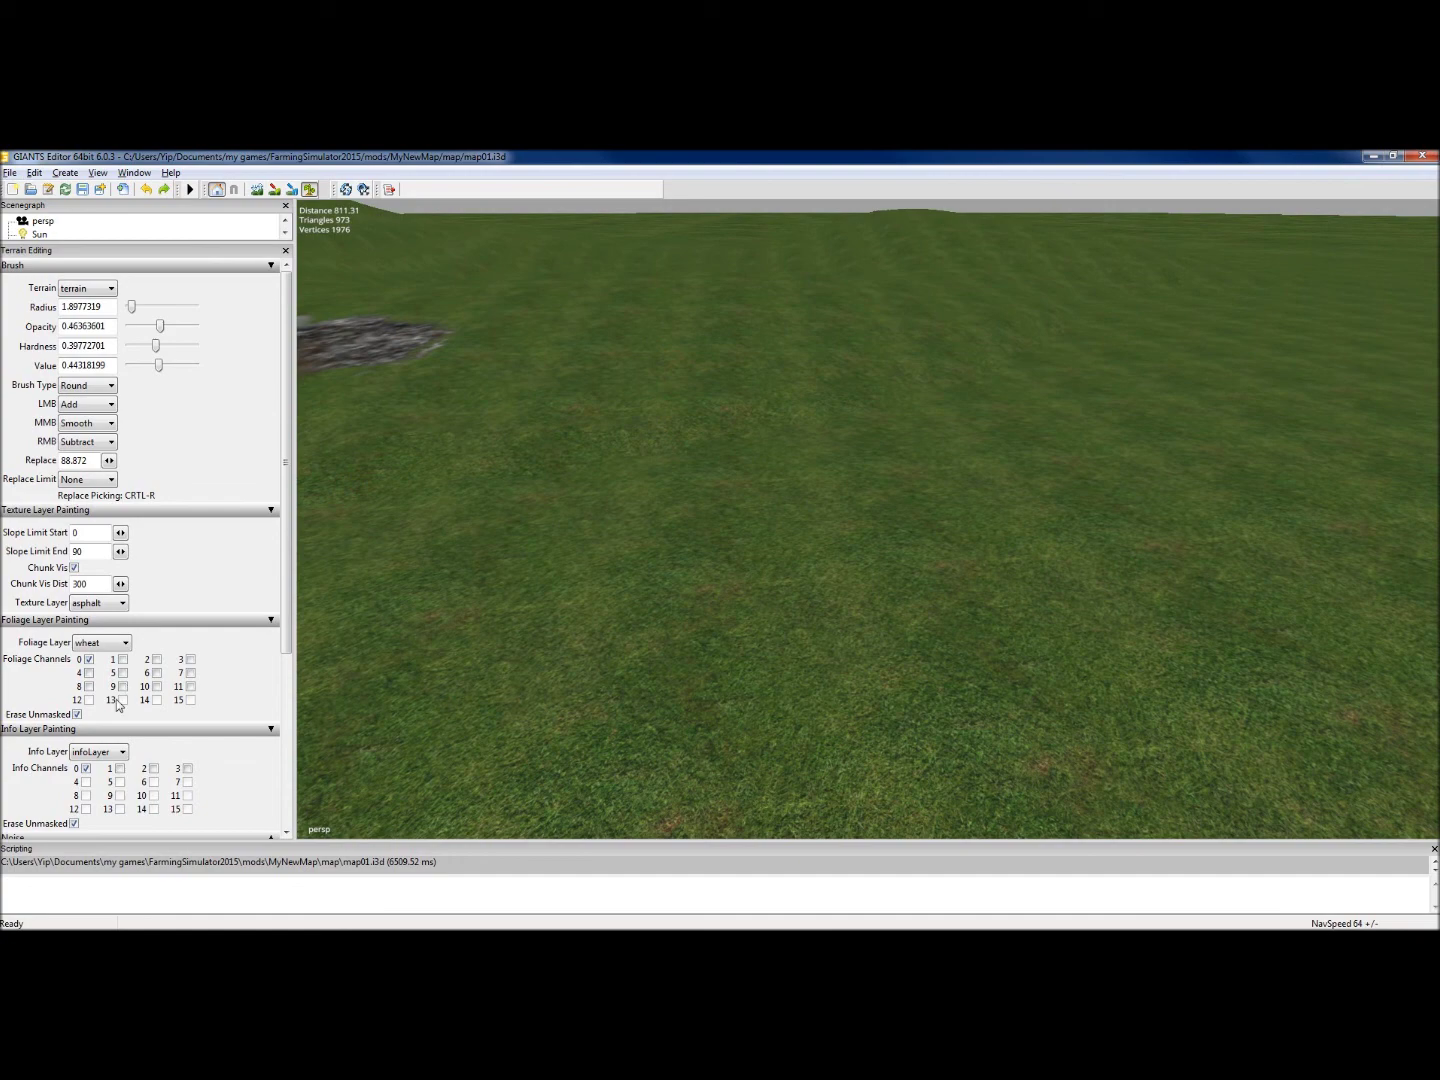
click(100, 643)
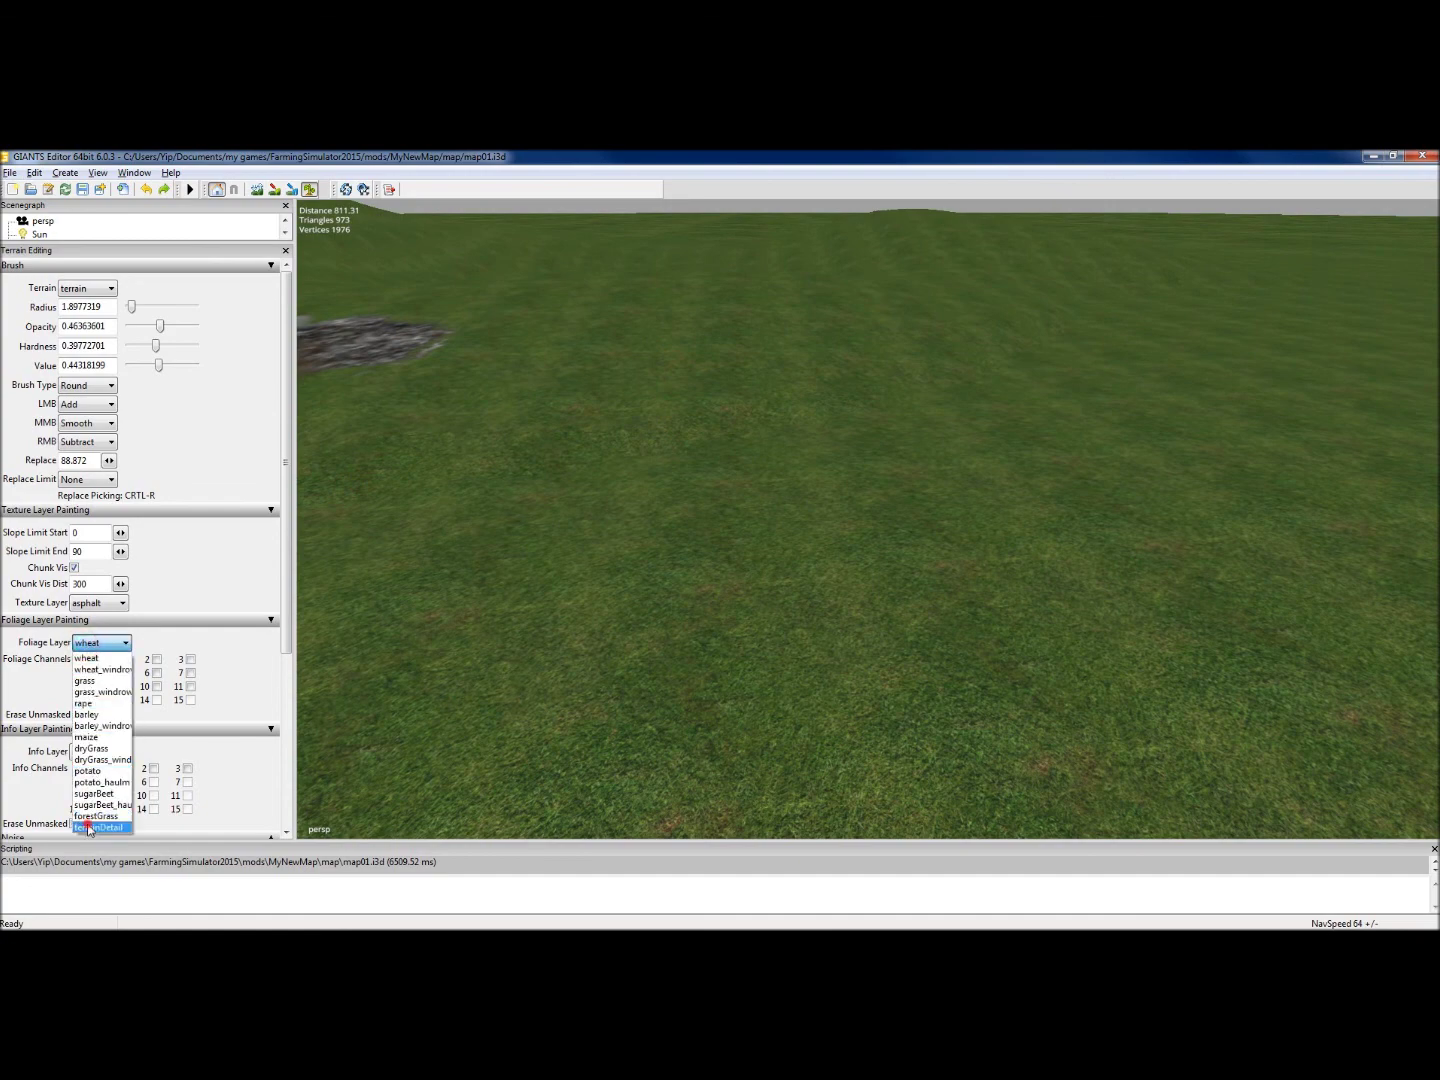
click(95, 828)
mouse_move(607, 591)
mouse_down()
mouse_move(665, 662)
mouse_move(644, 630)
mouse_move(665, 589)
mouse_up()
scroll(647, 610, up, 3)
alt+middle_drag(665, 588, 671, 583)
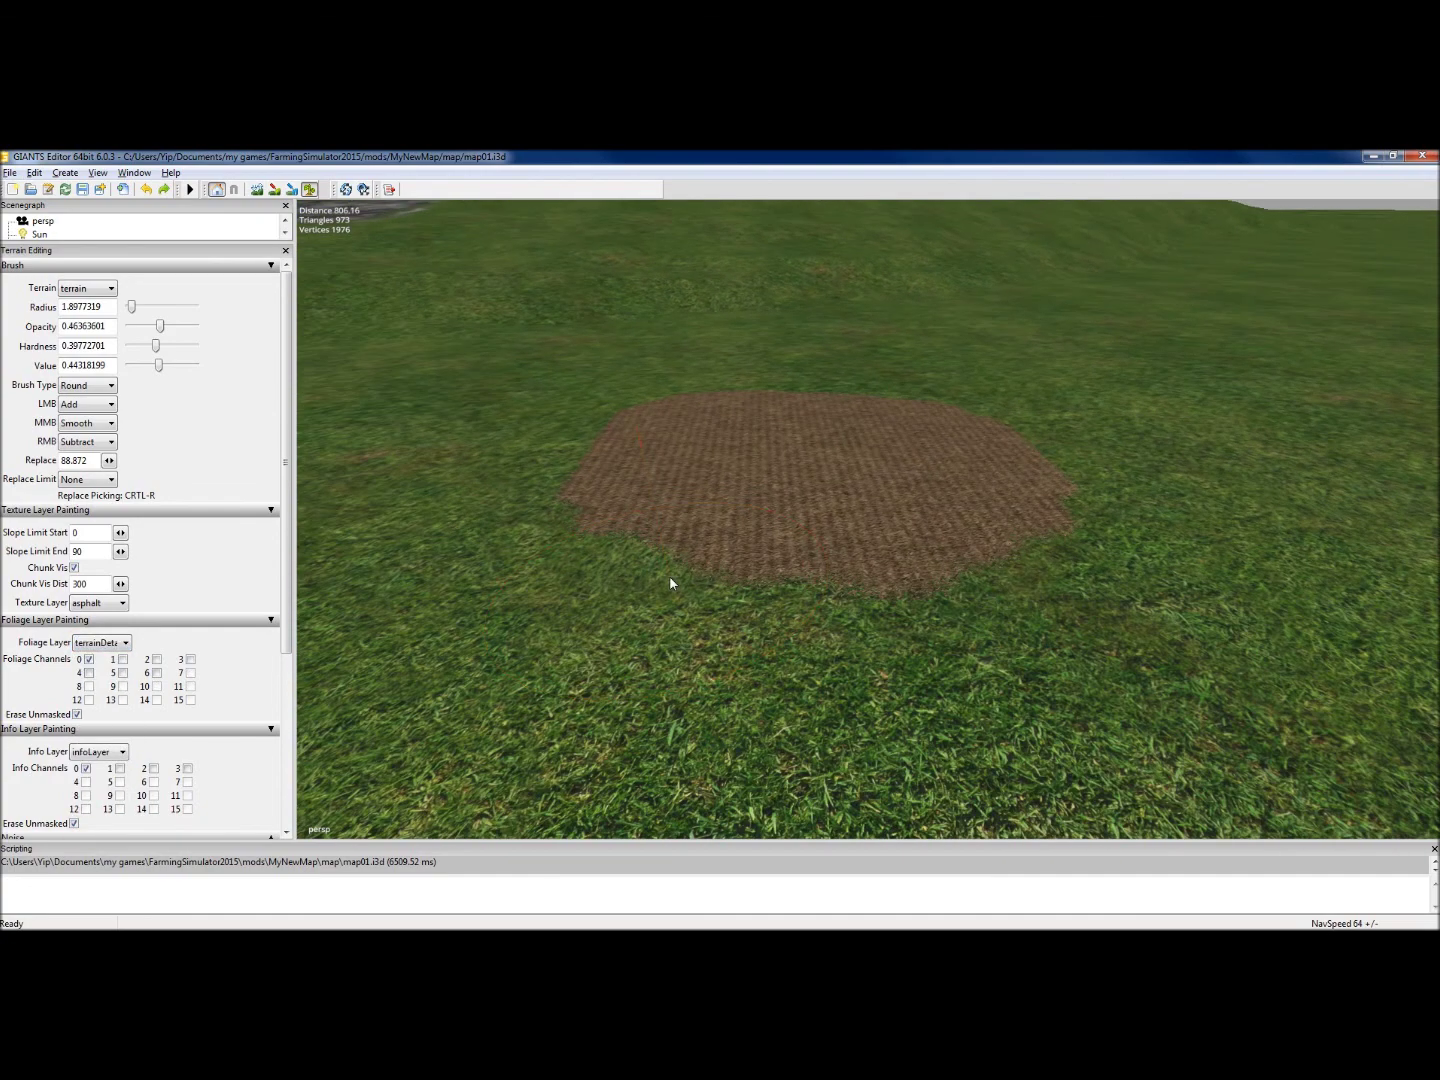
Paint barley in the middle of the ploughed patch, using the barley foliage layer with channels 2 and 6 enabled
click(105, 644)
click(94, 713)
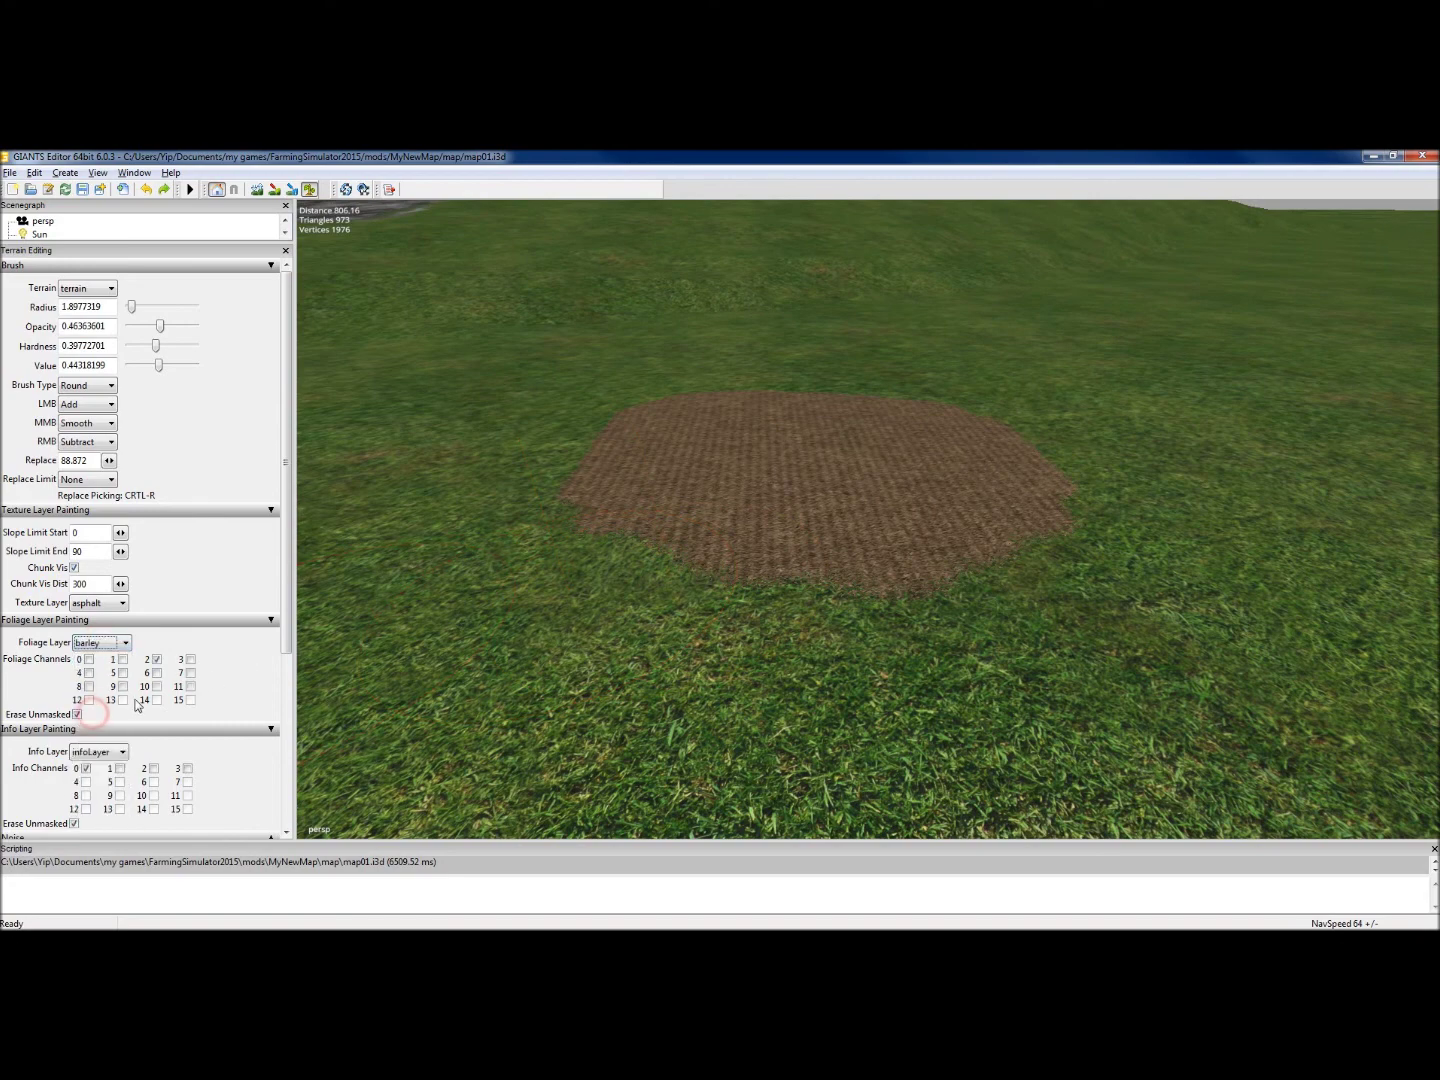
click(158, 672)
drag(798, 445, 812, 465)
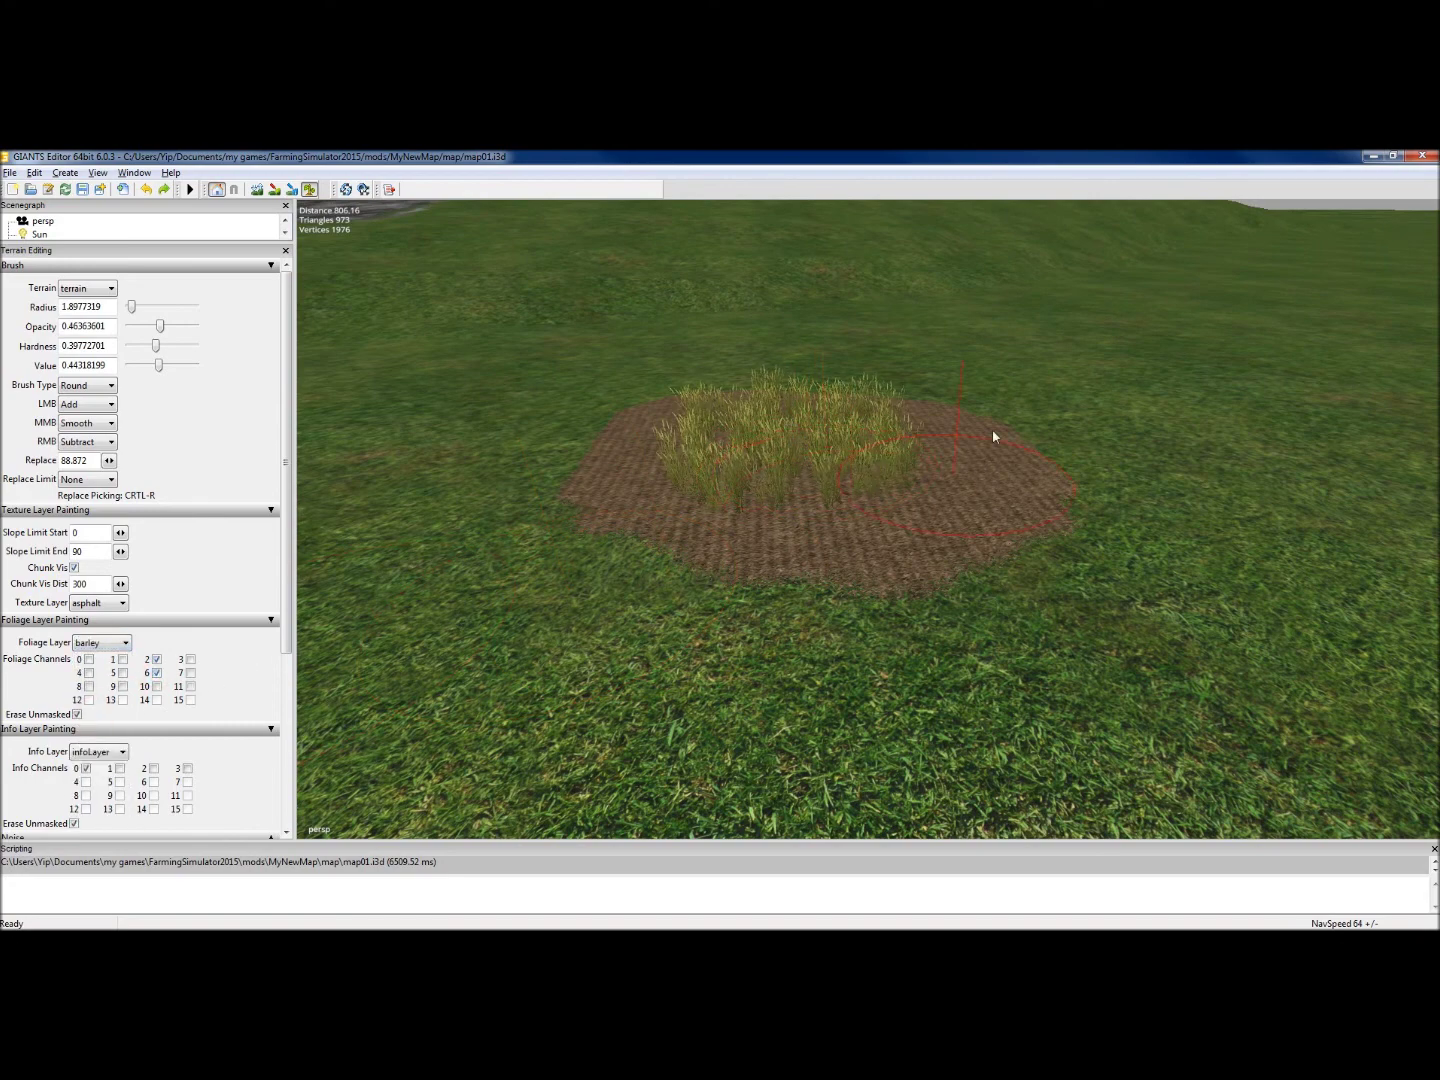
alt+middle_drag(940, 260, 940, 266)
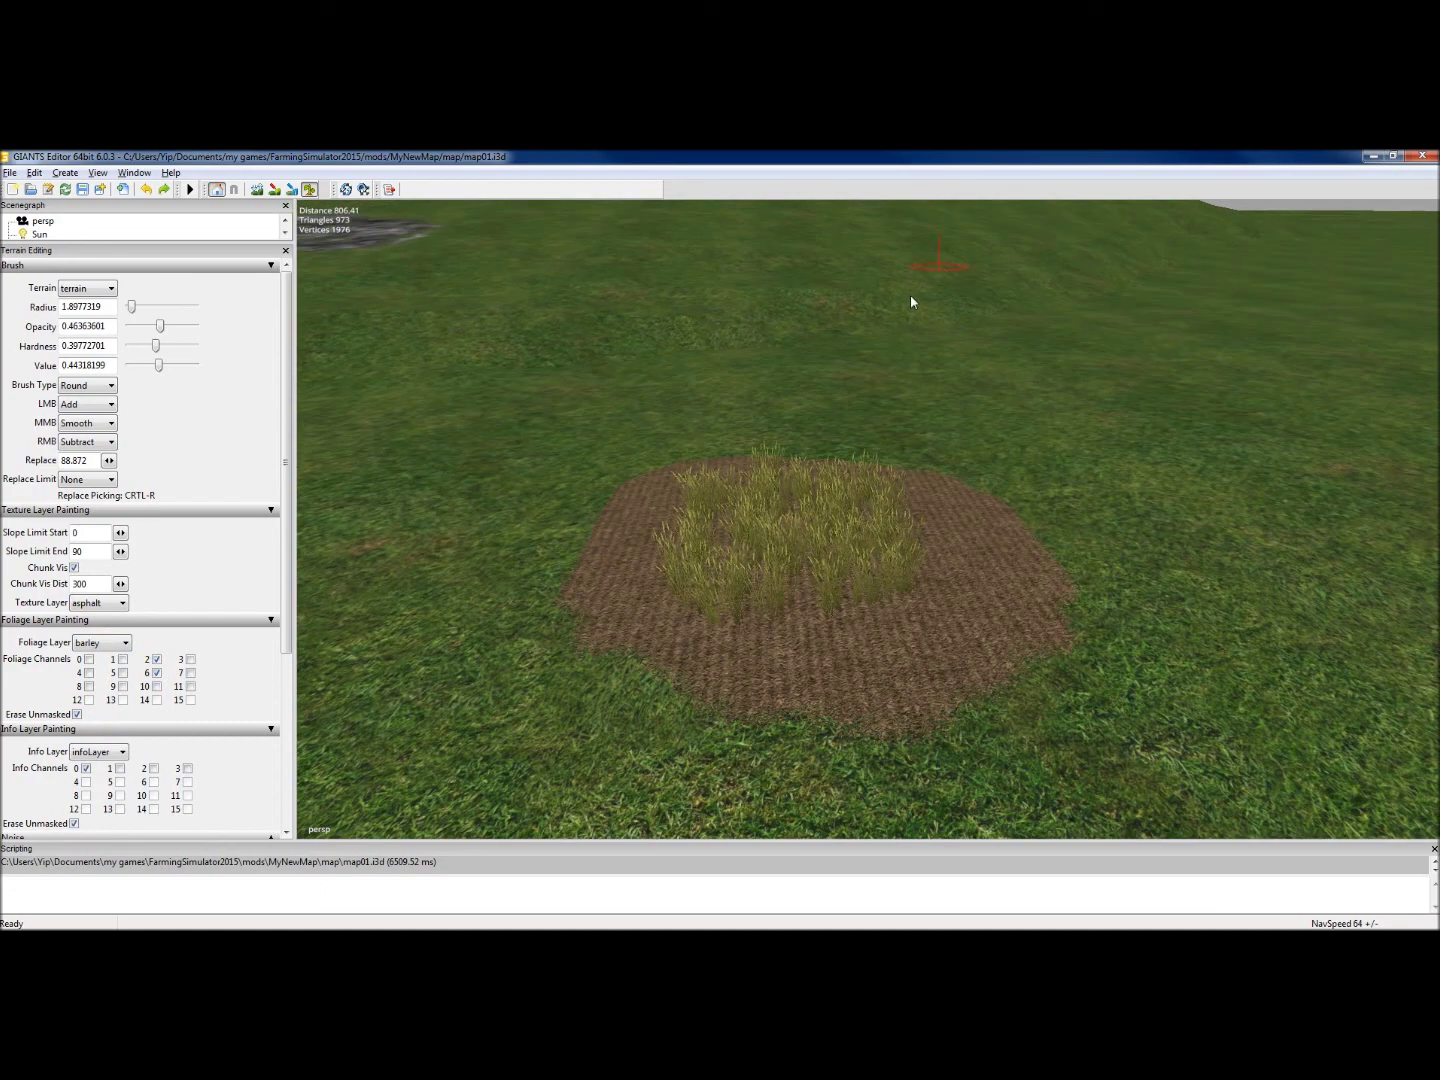
scroll(832, 287, down, 8)
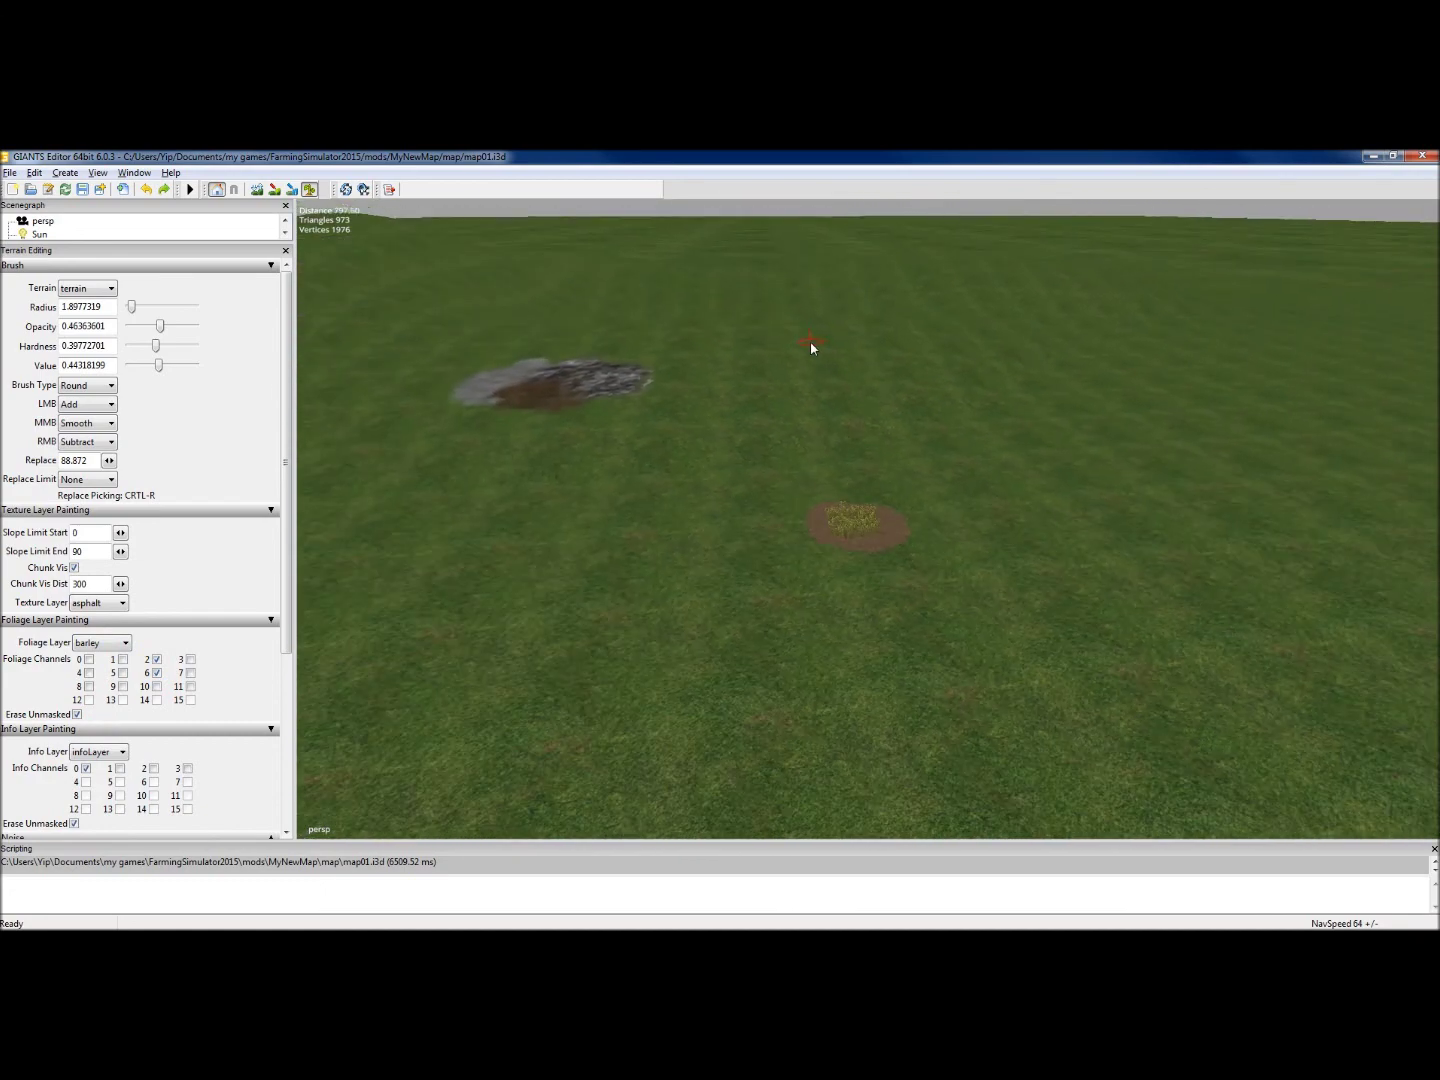
alt+drag(755, 382, 754, 372)
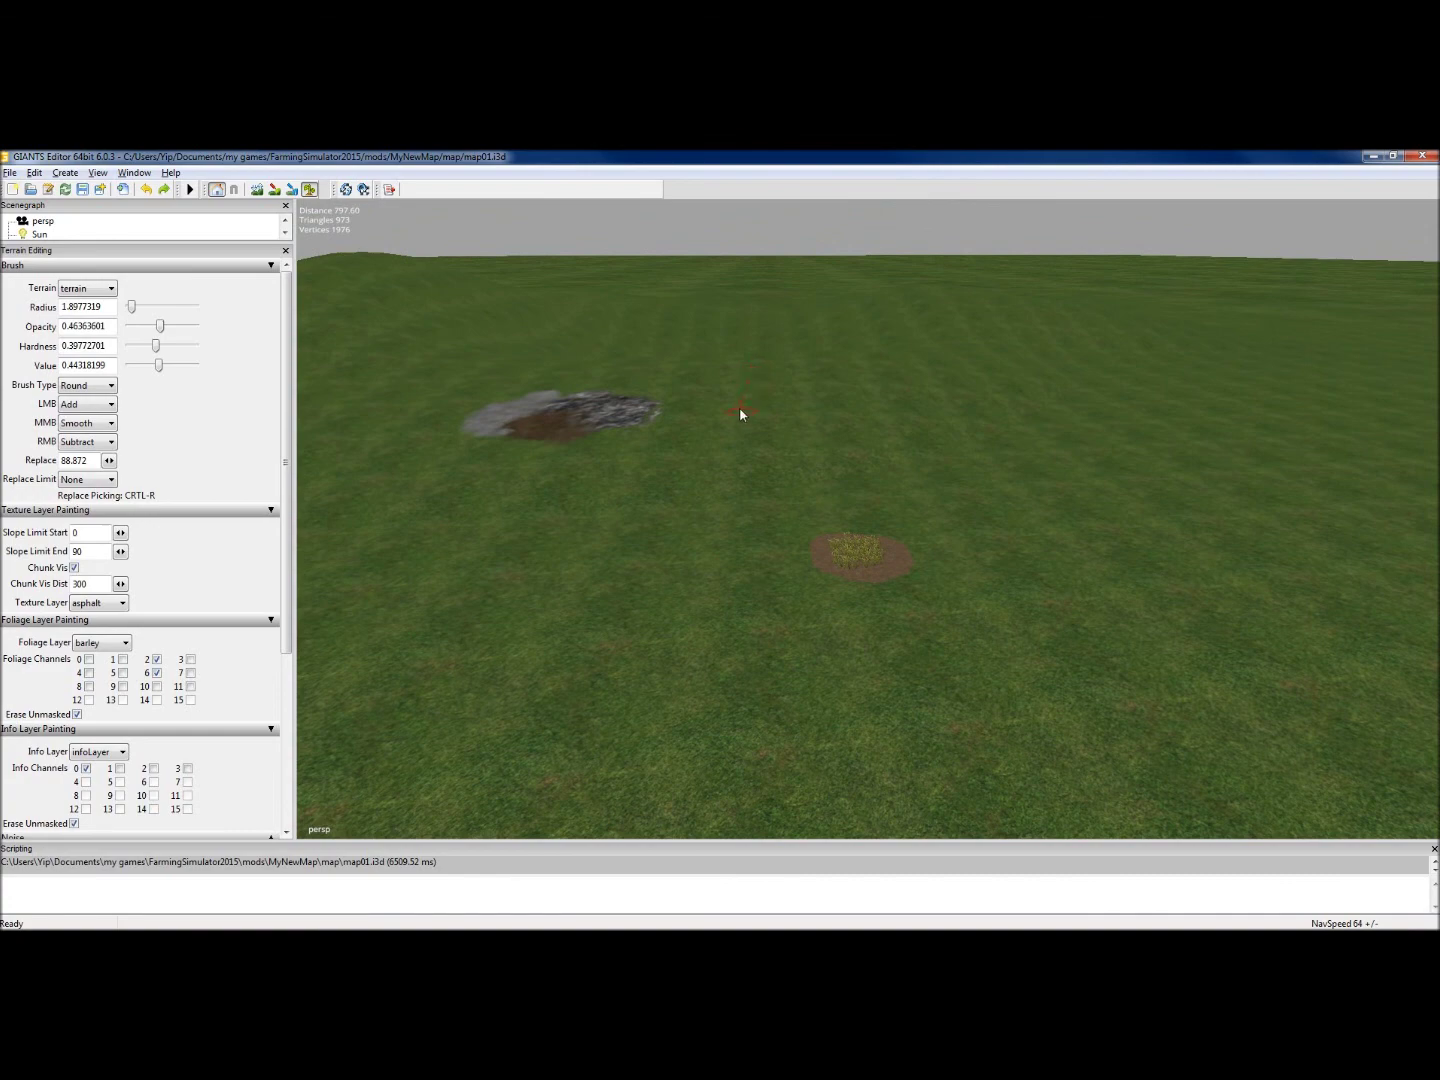
alt+right_drag(725, 335, 670, 481)
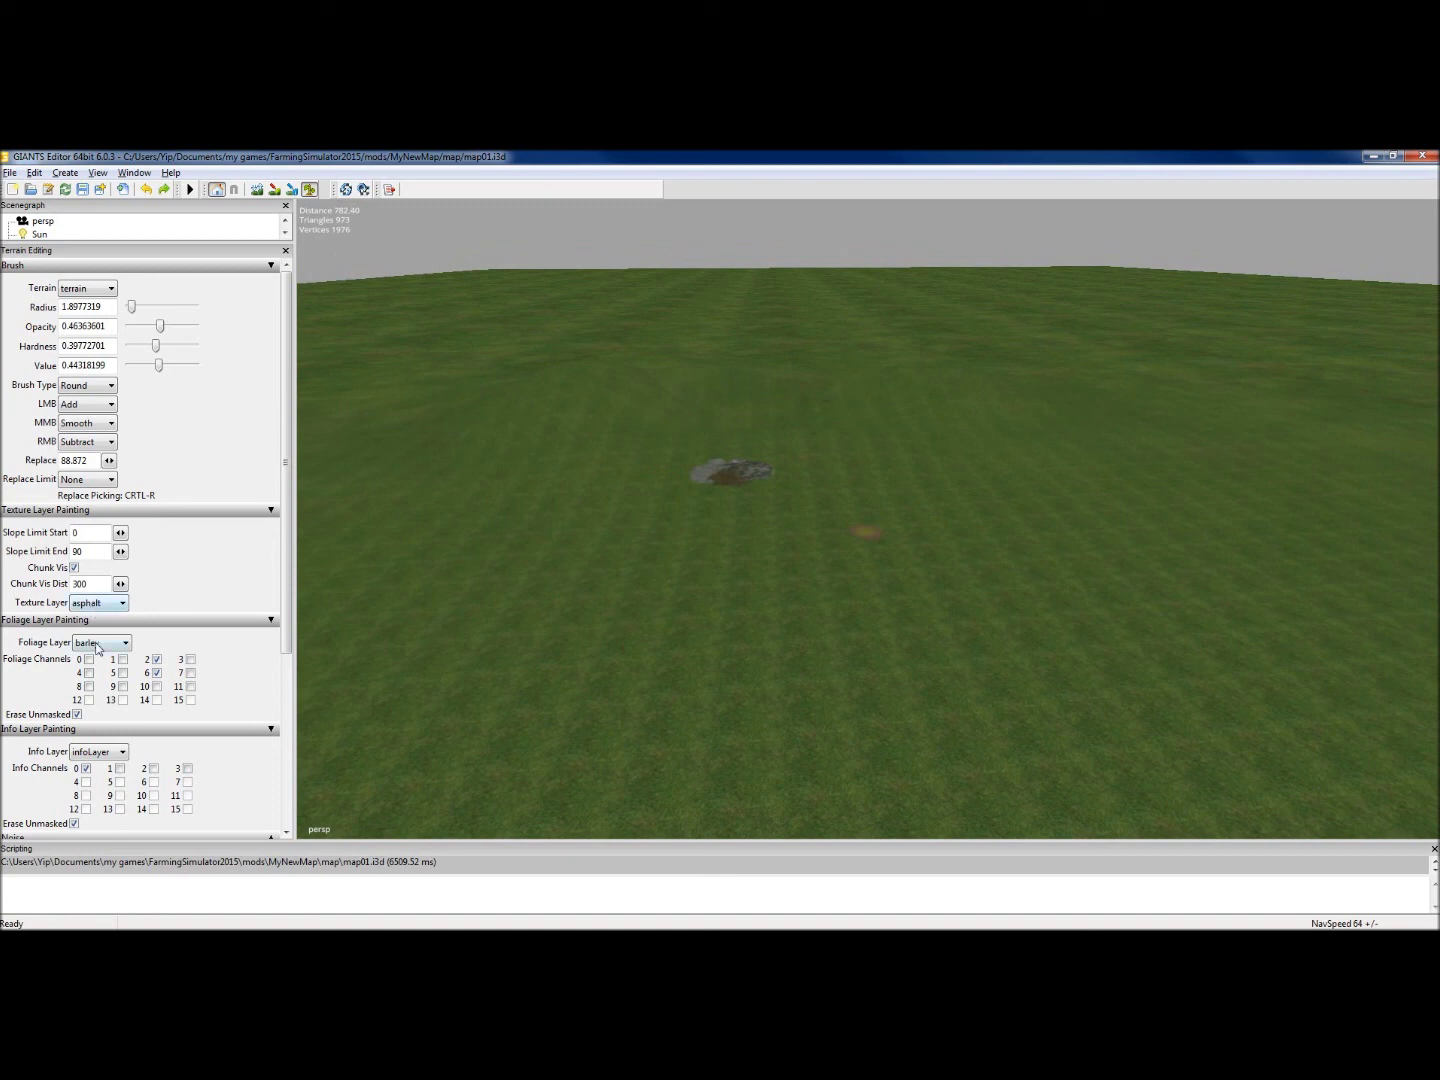
Set the brush opacity, hardness and value to 1 and radius to 6.8777318, and paint grass texture over the dirt, rock and asphalt patches
click(98, 602)
click(86, 637)
drag(157, 329, 196, 365)
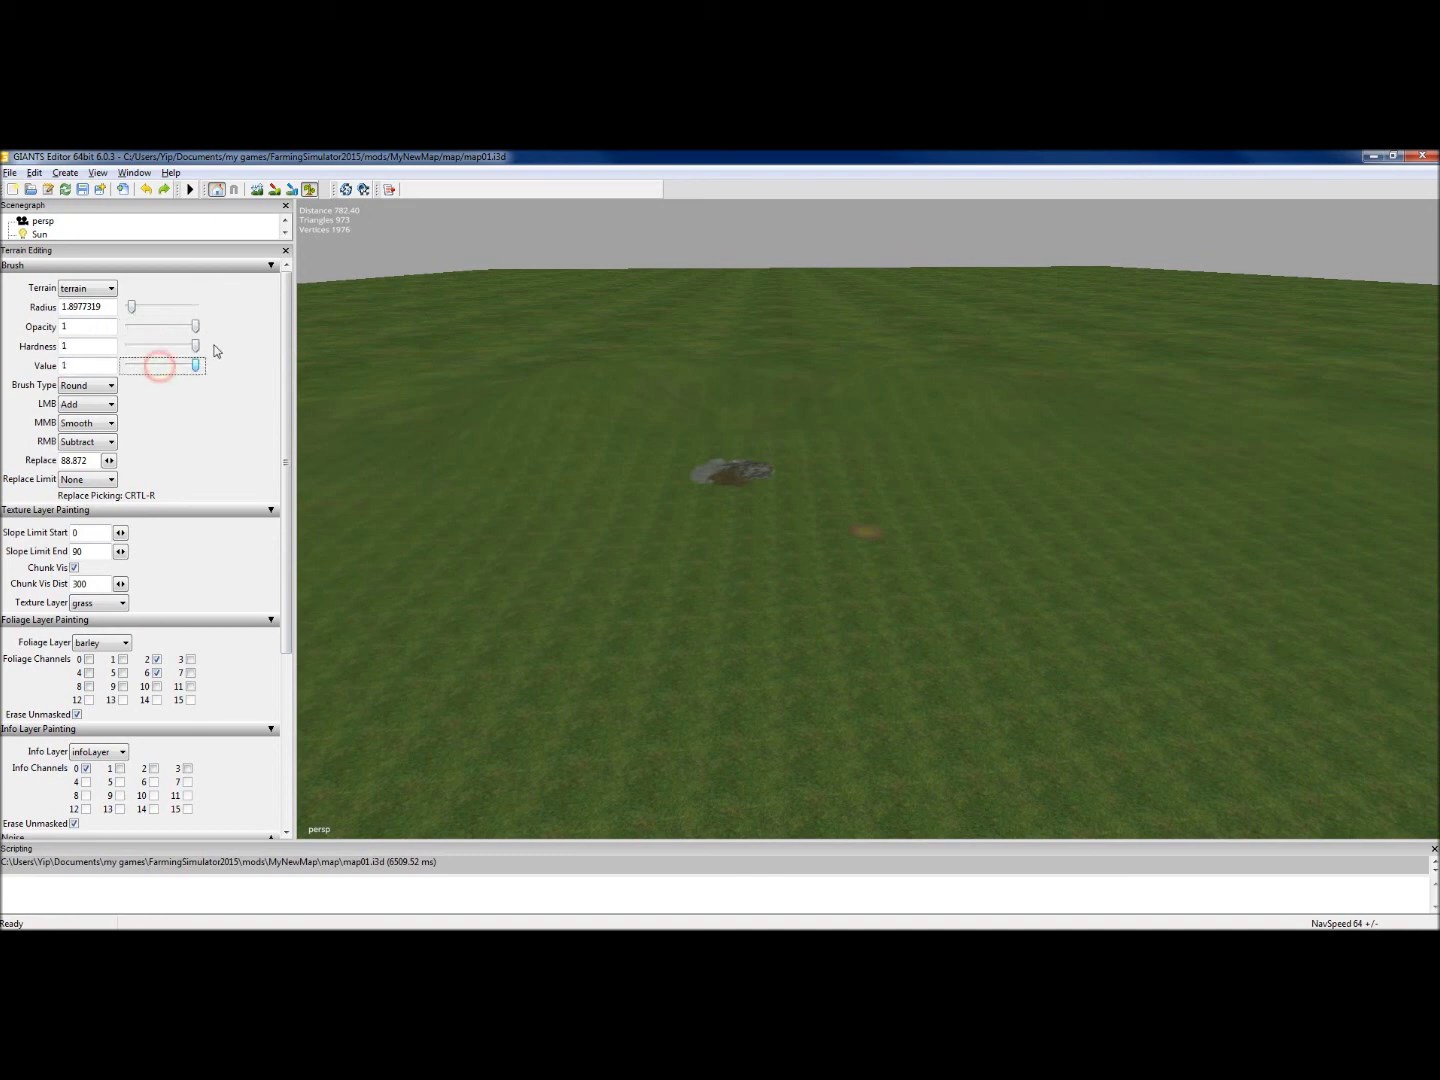
click(141, 306)
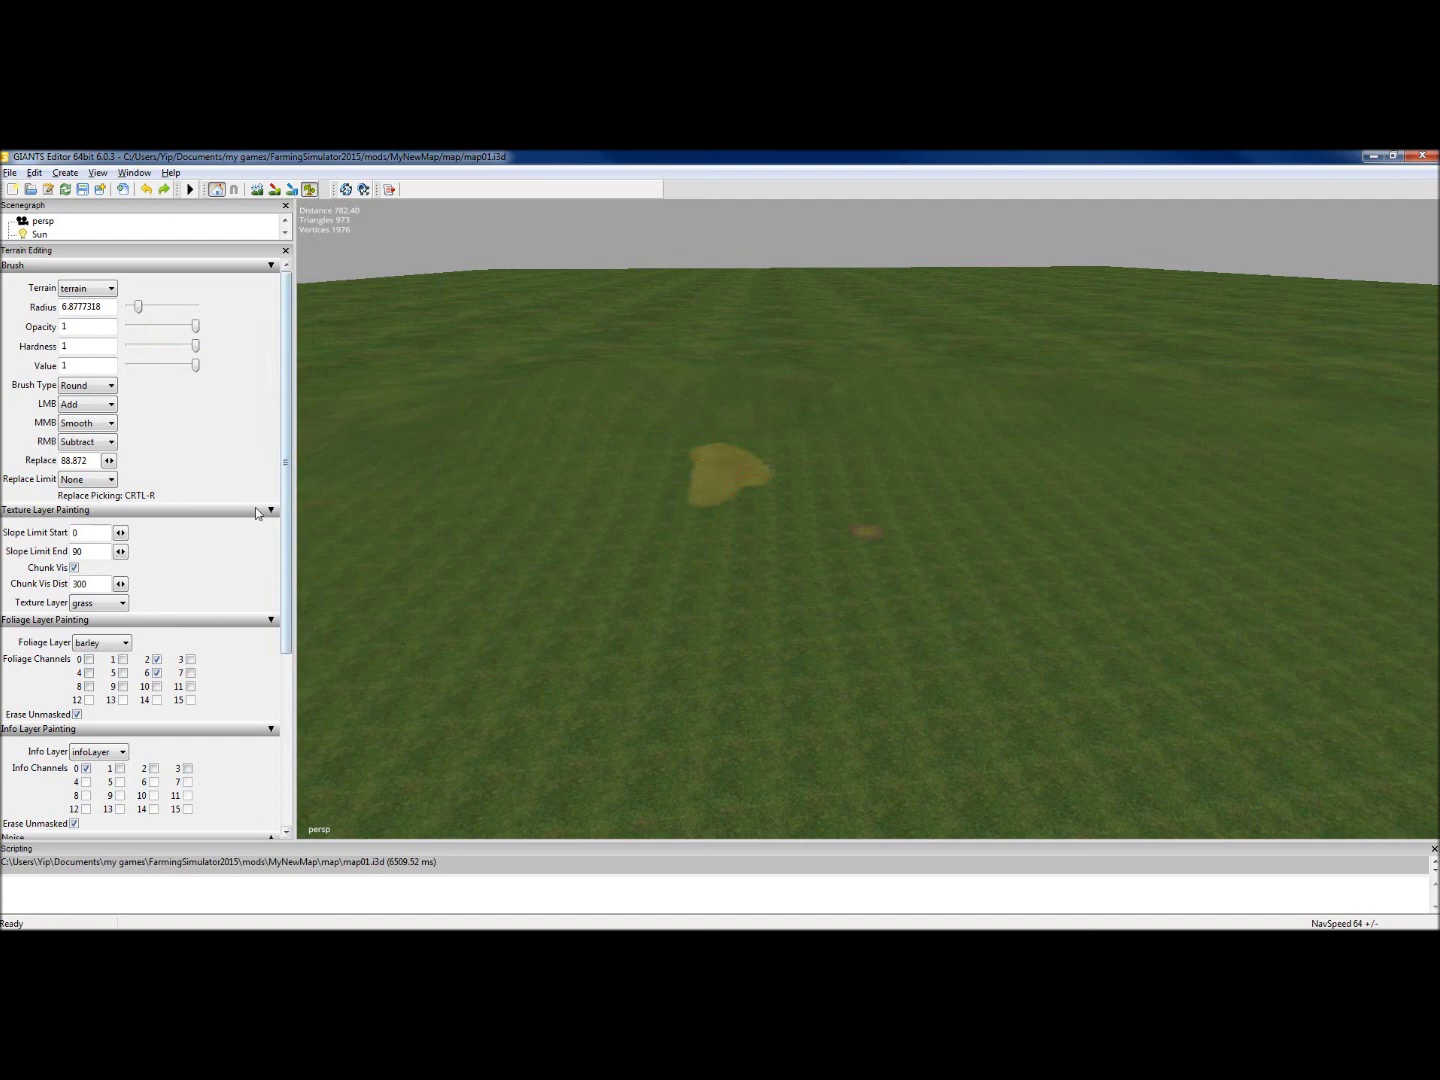
click(276, 190)
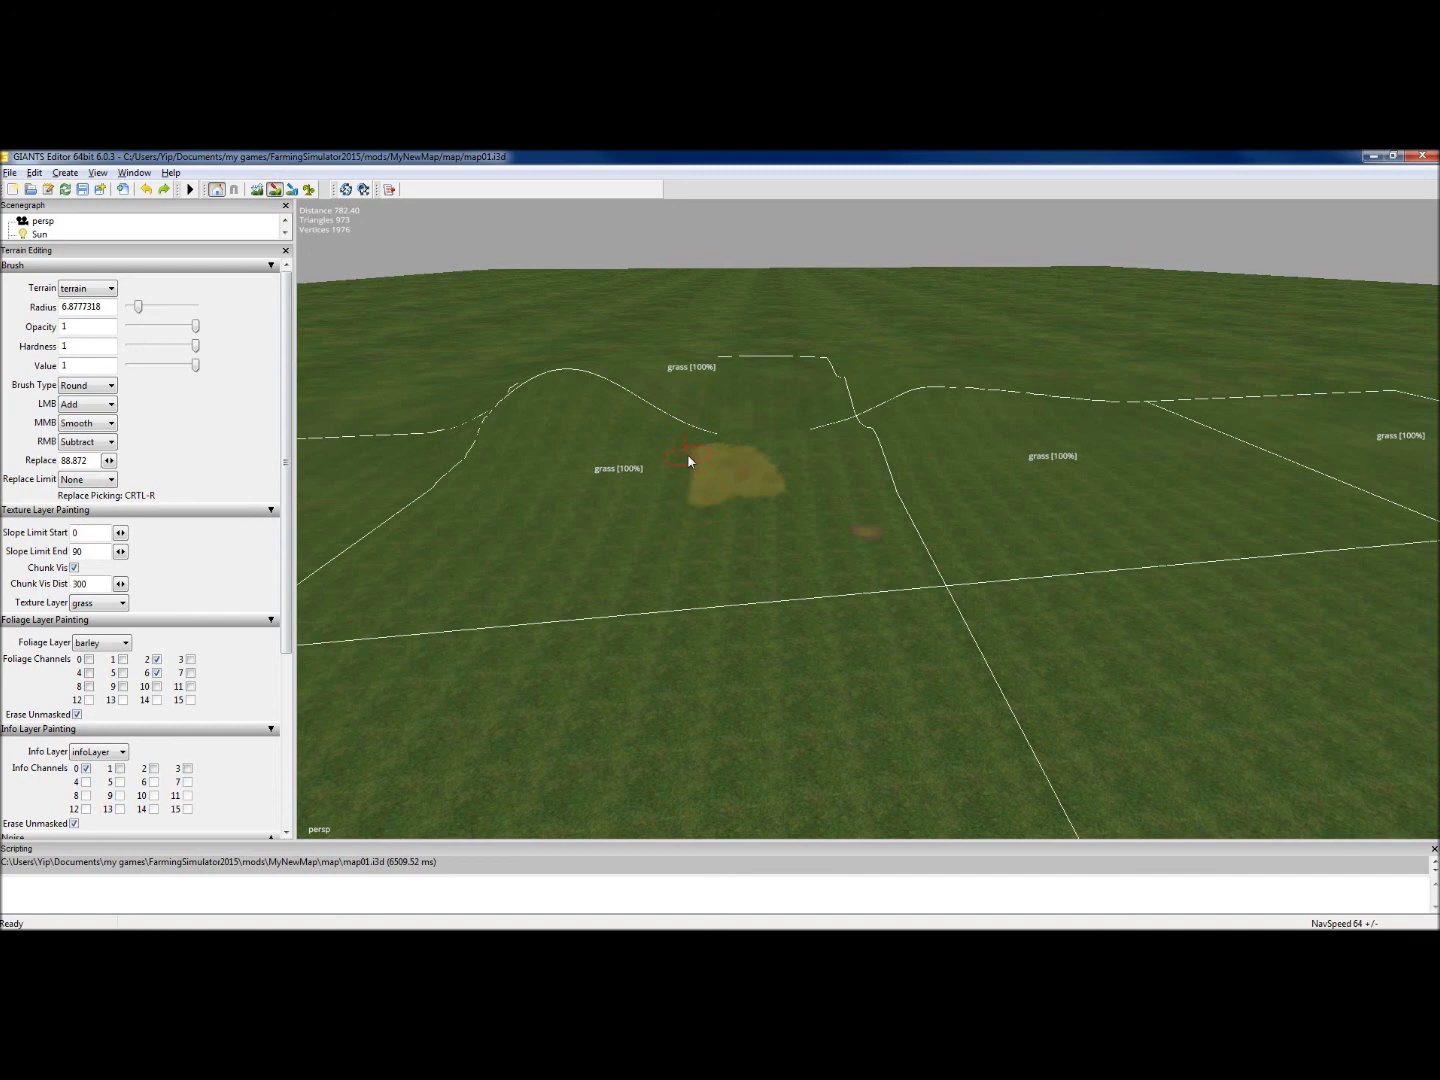
Erase the painted barley in foliage painting mode, and remove the ploughed patch using the terrainDetail layer
click(309, 190)
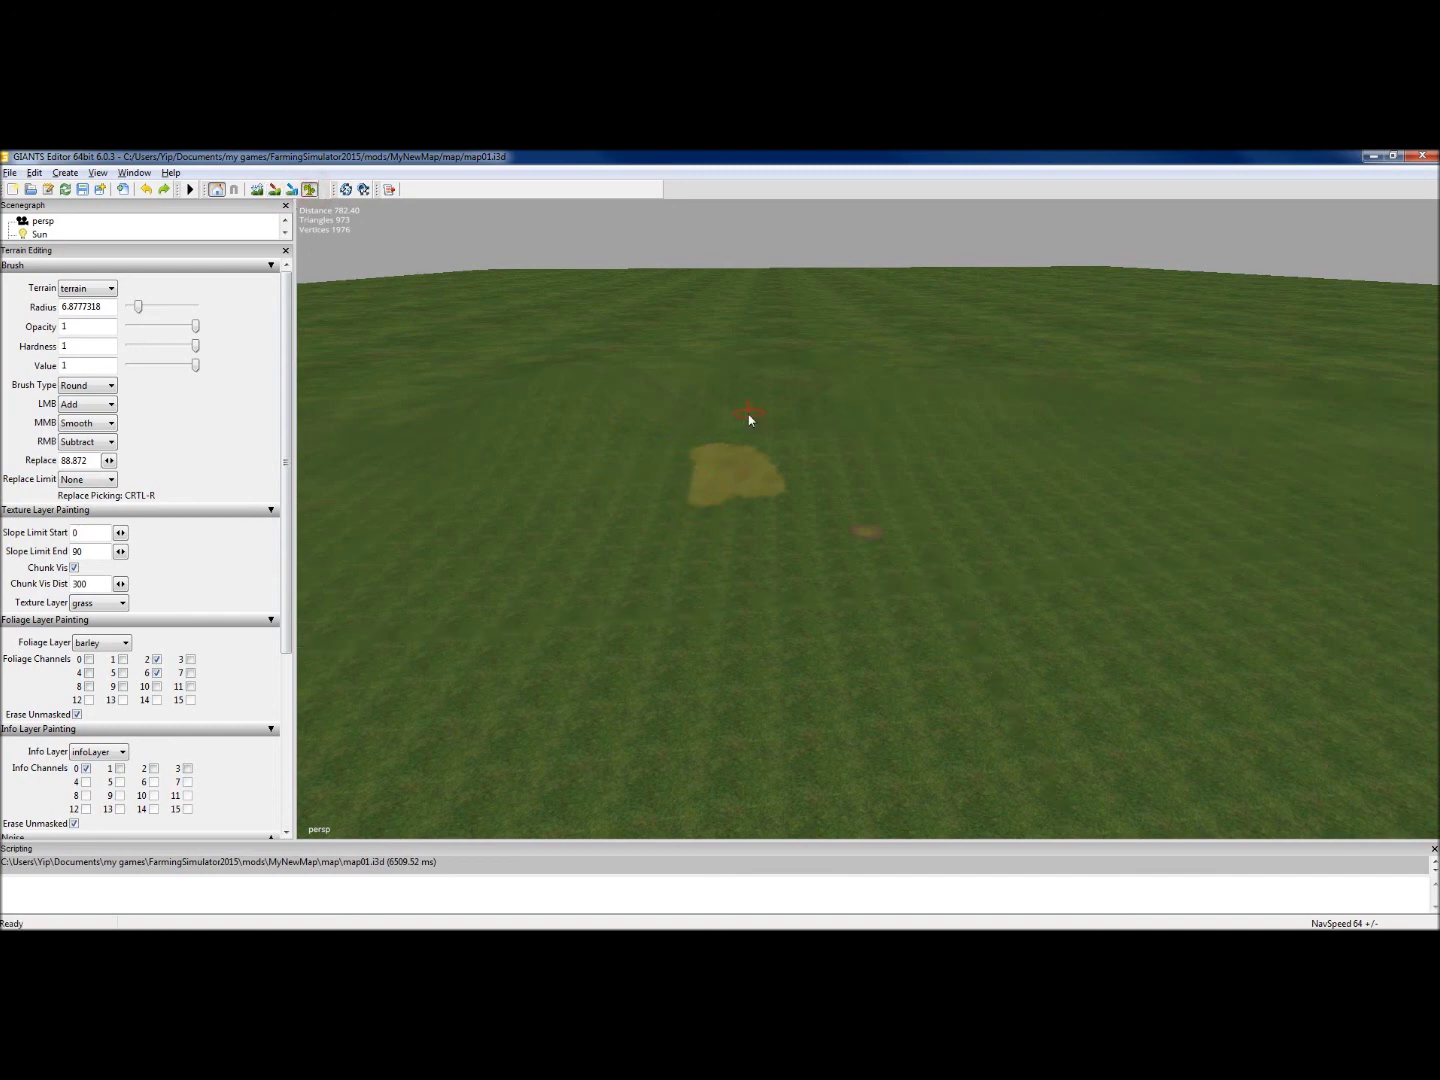
right_drag(758, 491, 777, 467)
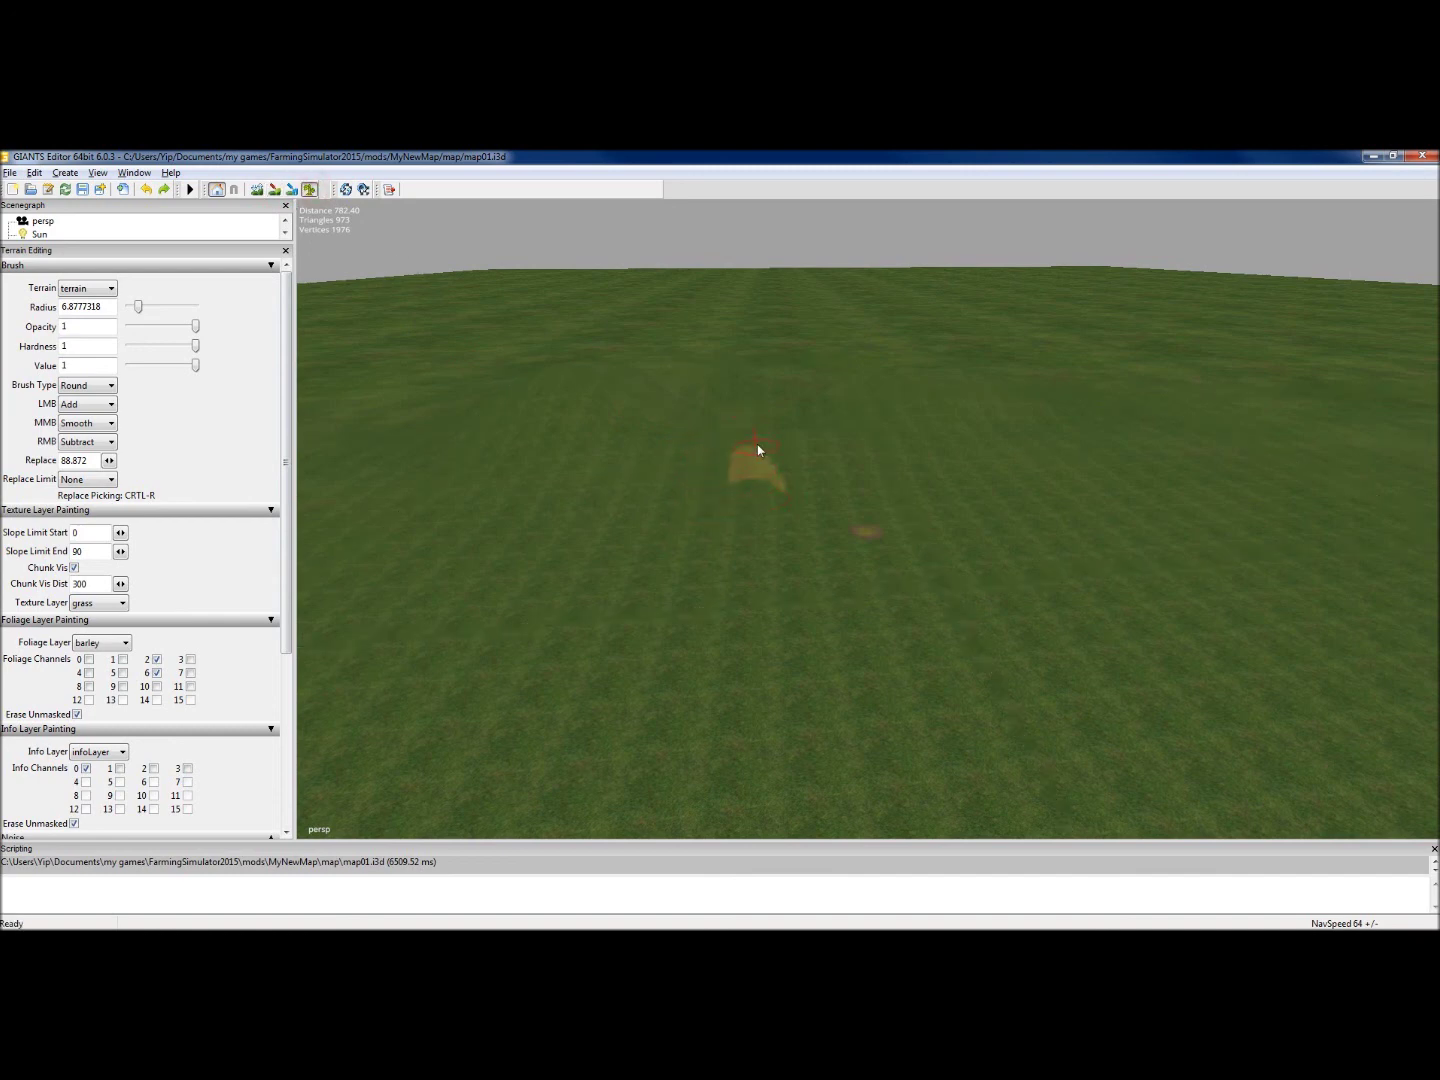
click(103, 748)
click(103, 644)
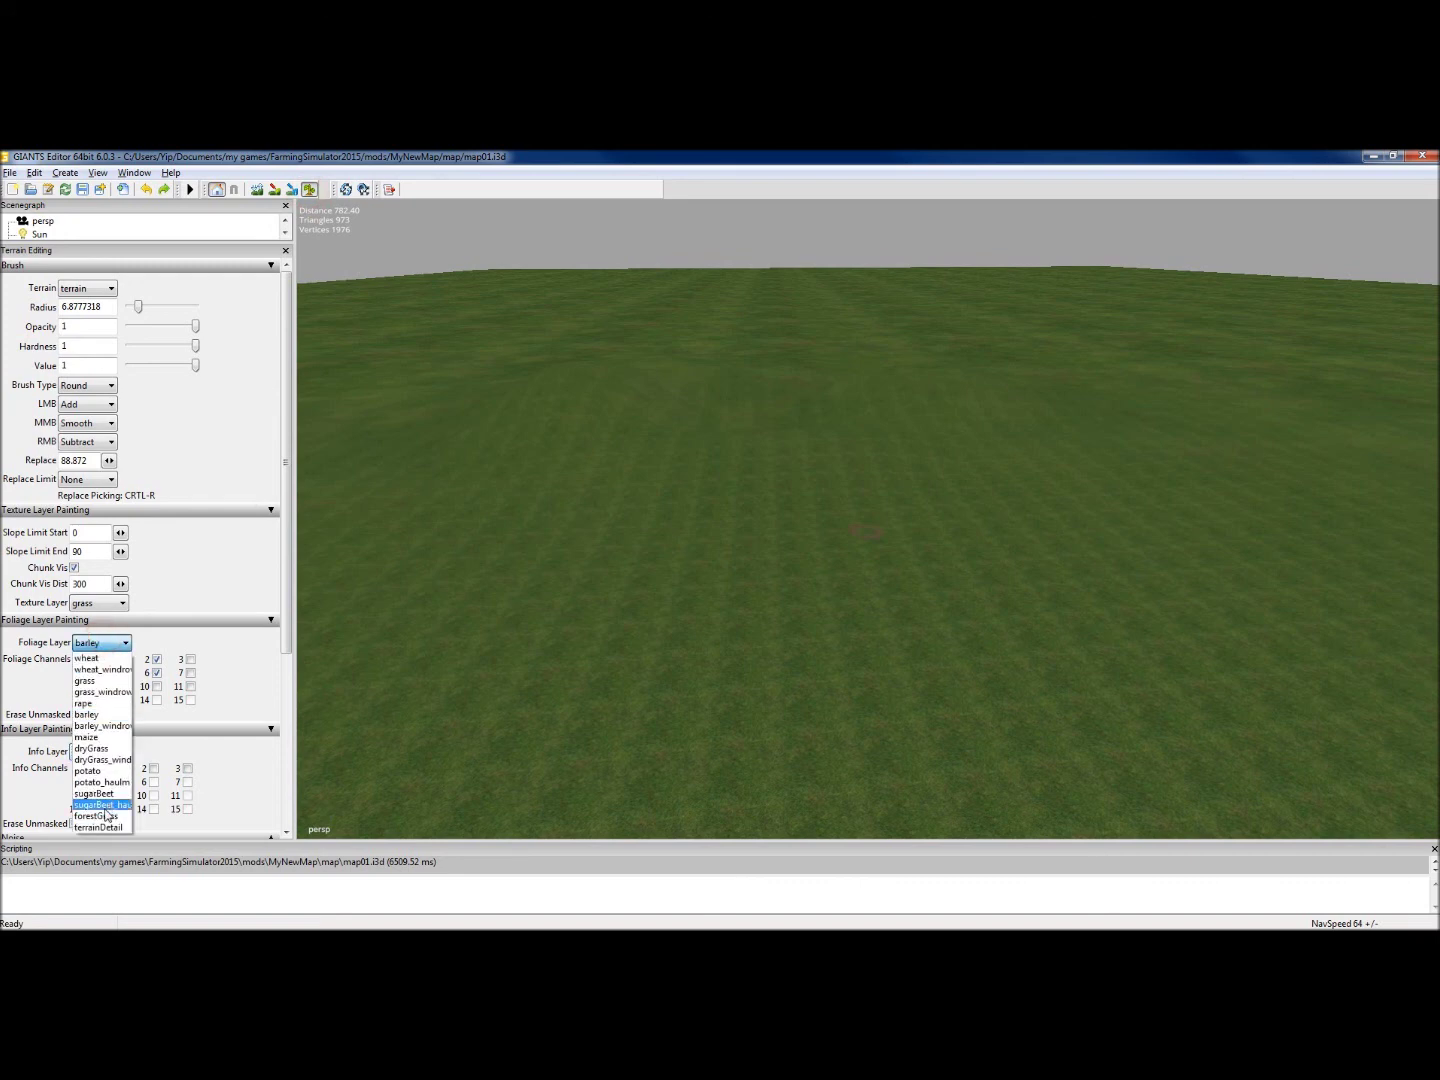
click(101, 827)
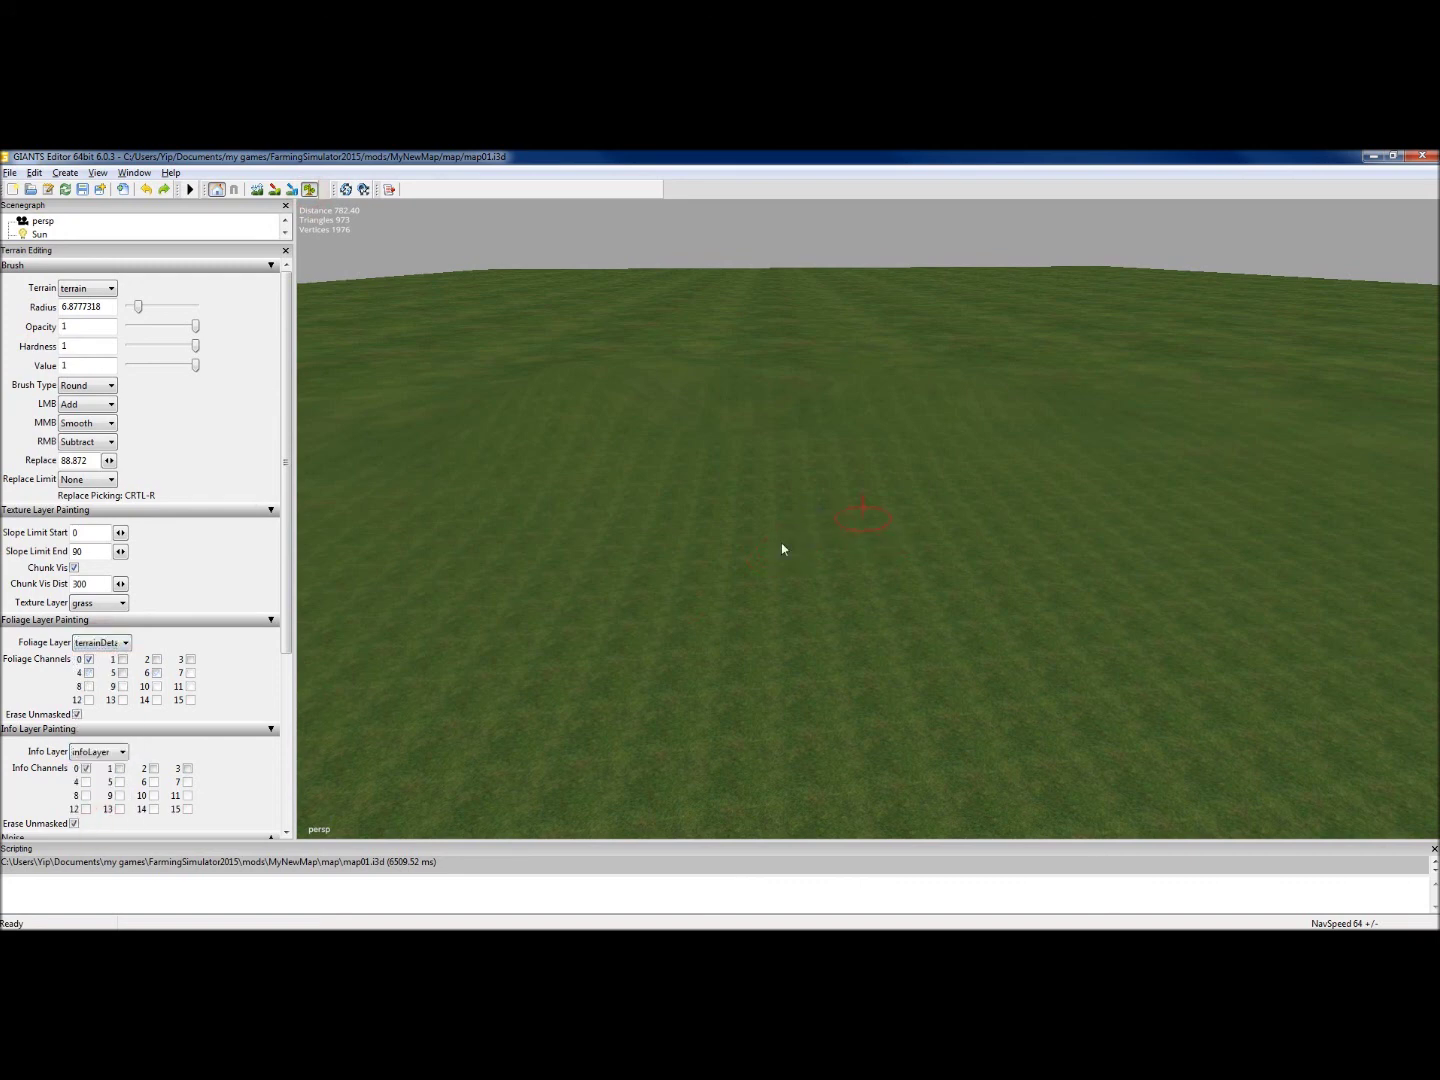
Level the sculpted ground in terrain sculpting mode, using the Replace action with the picked height 81.793 and brush radius 50
click(257, 190)
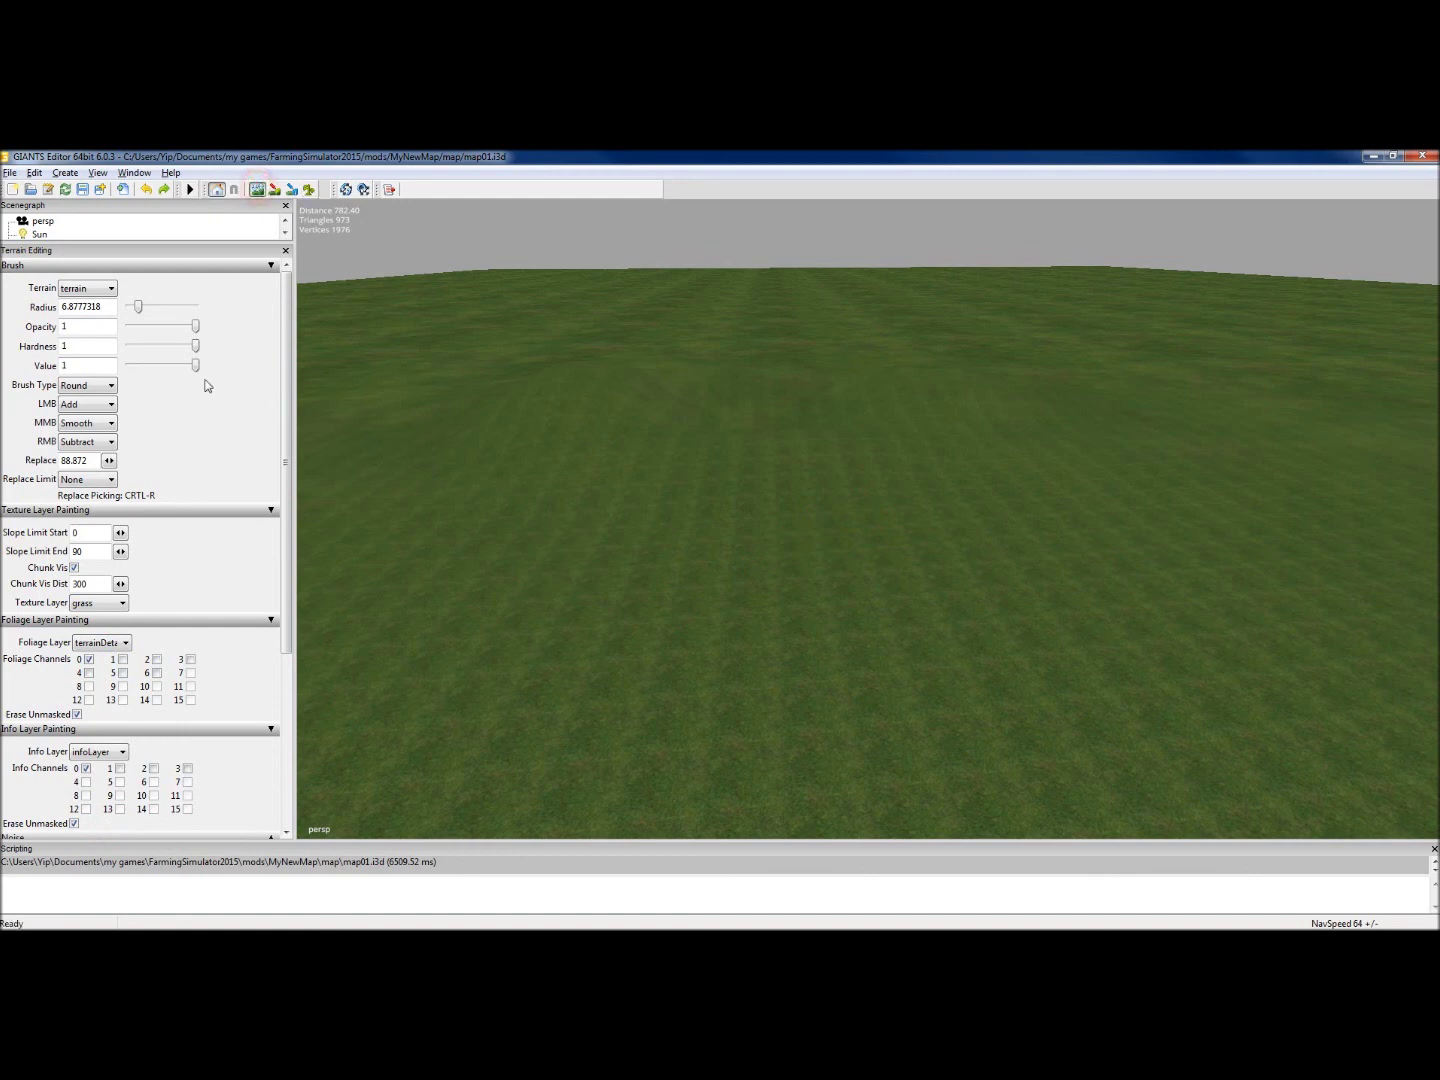
click(88, 441)
click(80, 491)
scroll(868, 572, up, 3)
ctrl+scroll(675, 543, up, 1)
drag(143, 306, 211, 308)
scroll(784, 491, down, 2)
alt+drag(781, 510, 783, 497)
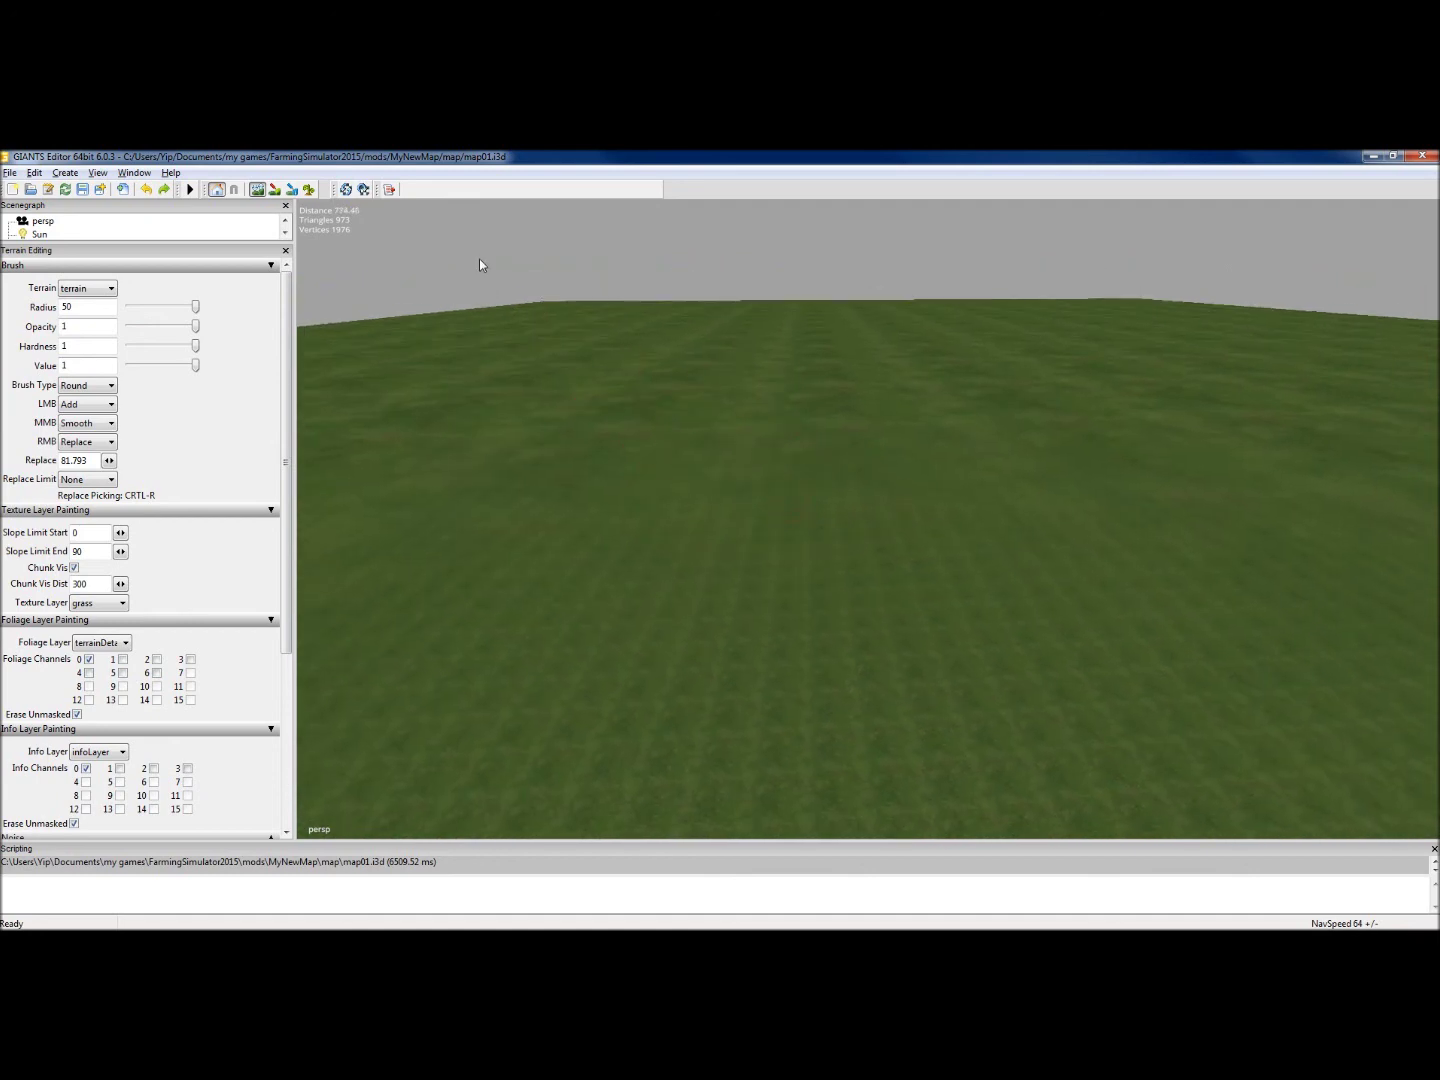